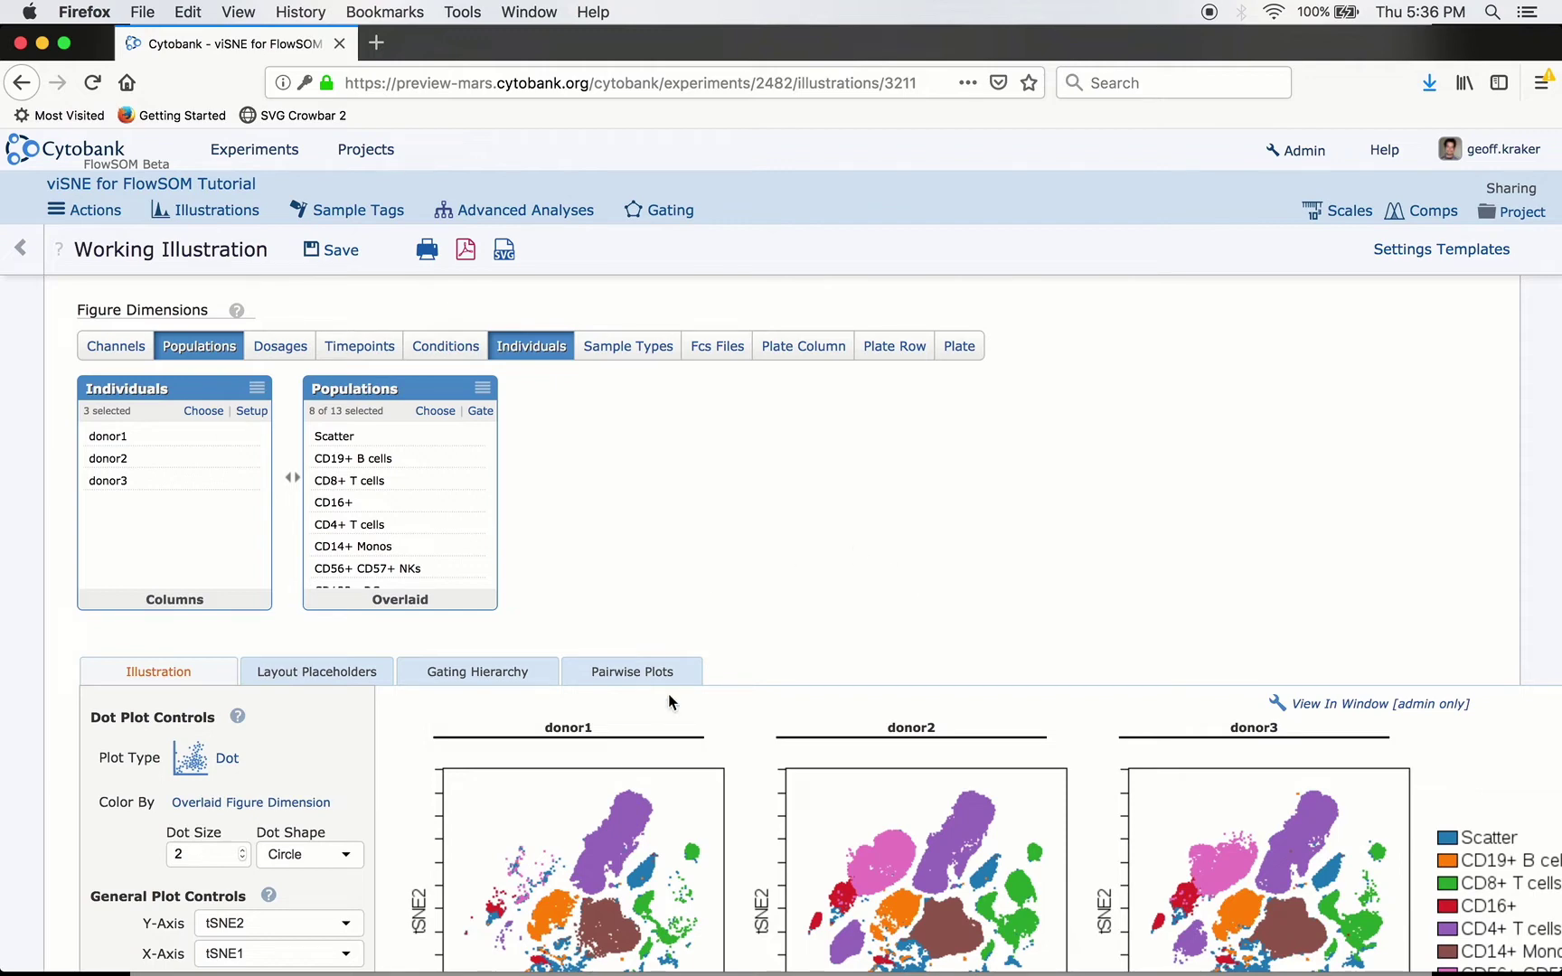
Create a new FlowSOM analysis named "Tutorial Demo setup".
{"action": "scroll", "coordinate": [776, 536], "scroll_direction": "down", "scroll_amount": 3}
{"action": "scroll", "coordinate": [777, 536], "scroll_direction": "up", "scroll_amount": 2}
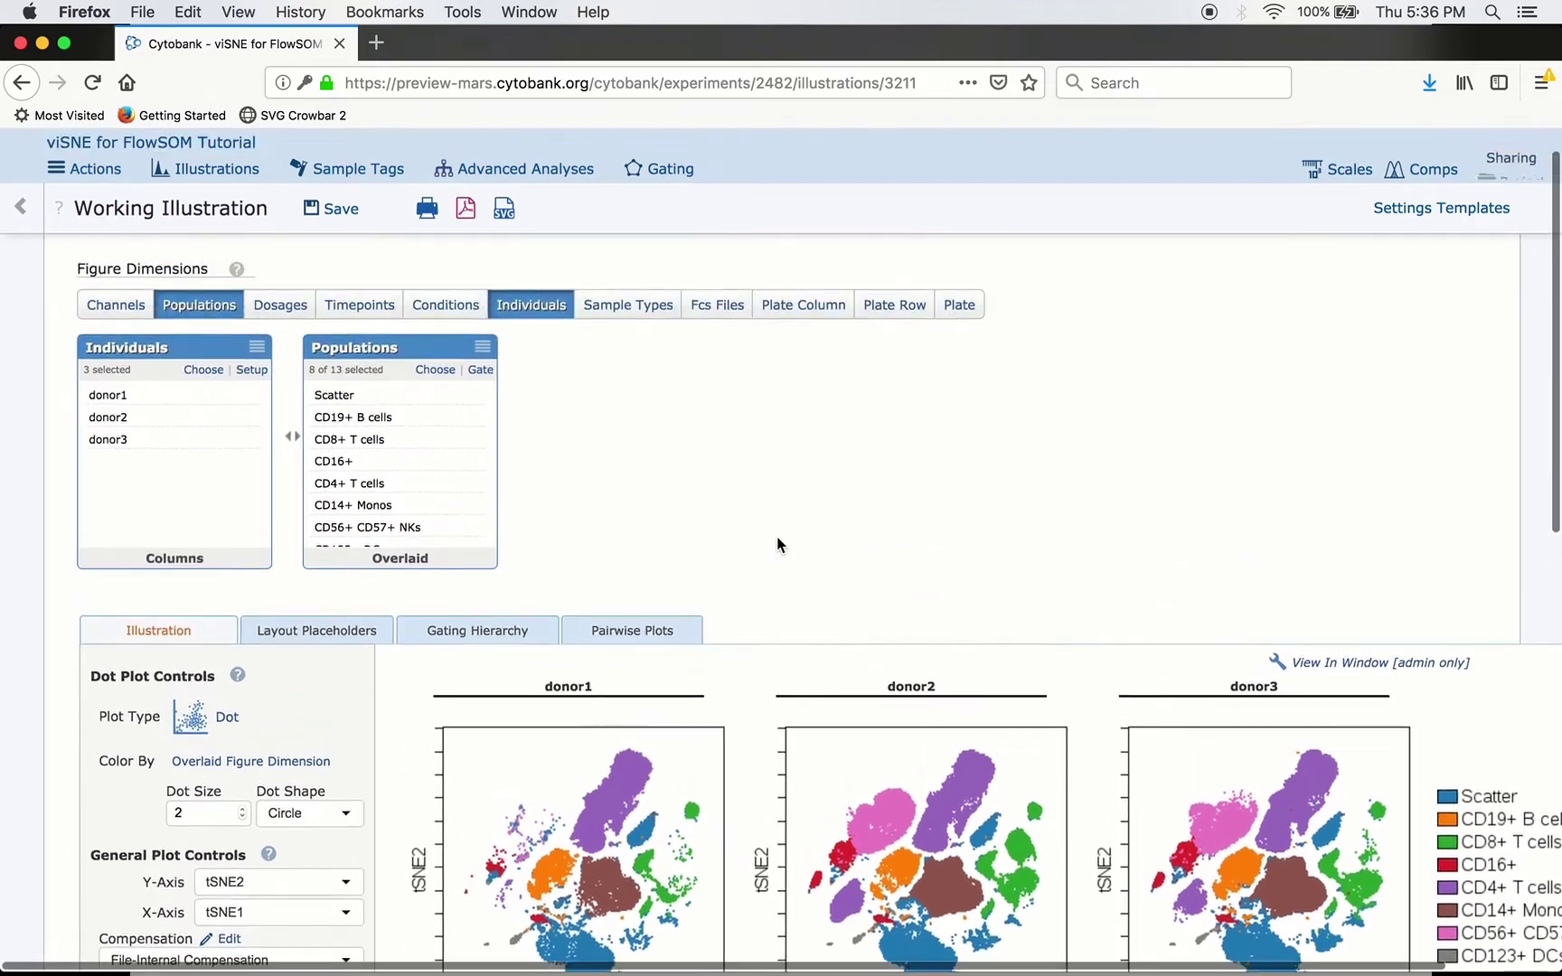
{"action": "scroll", "coordinate": [776, 545], "scroll_direction": "up", "scroll_amount": 1}
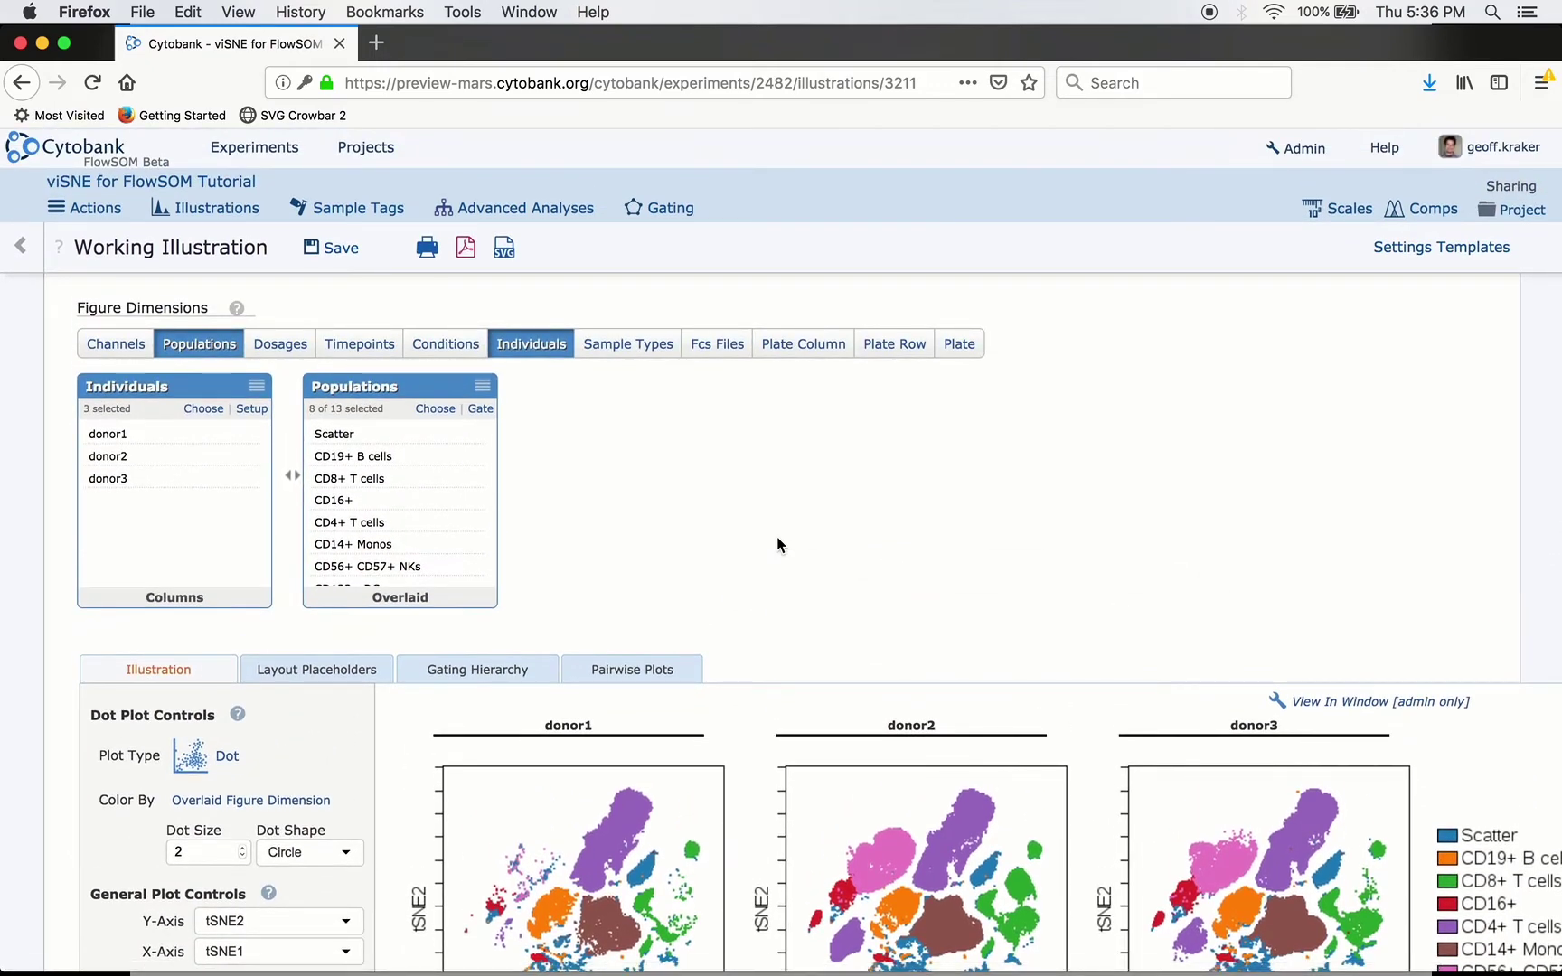
{"action": "left_click", "coordinate": [542, 213]}
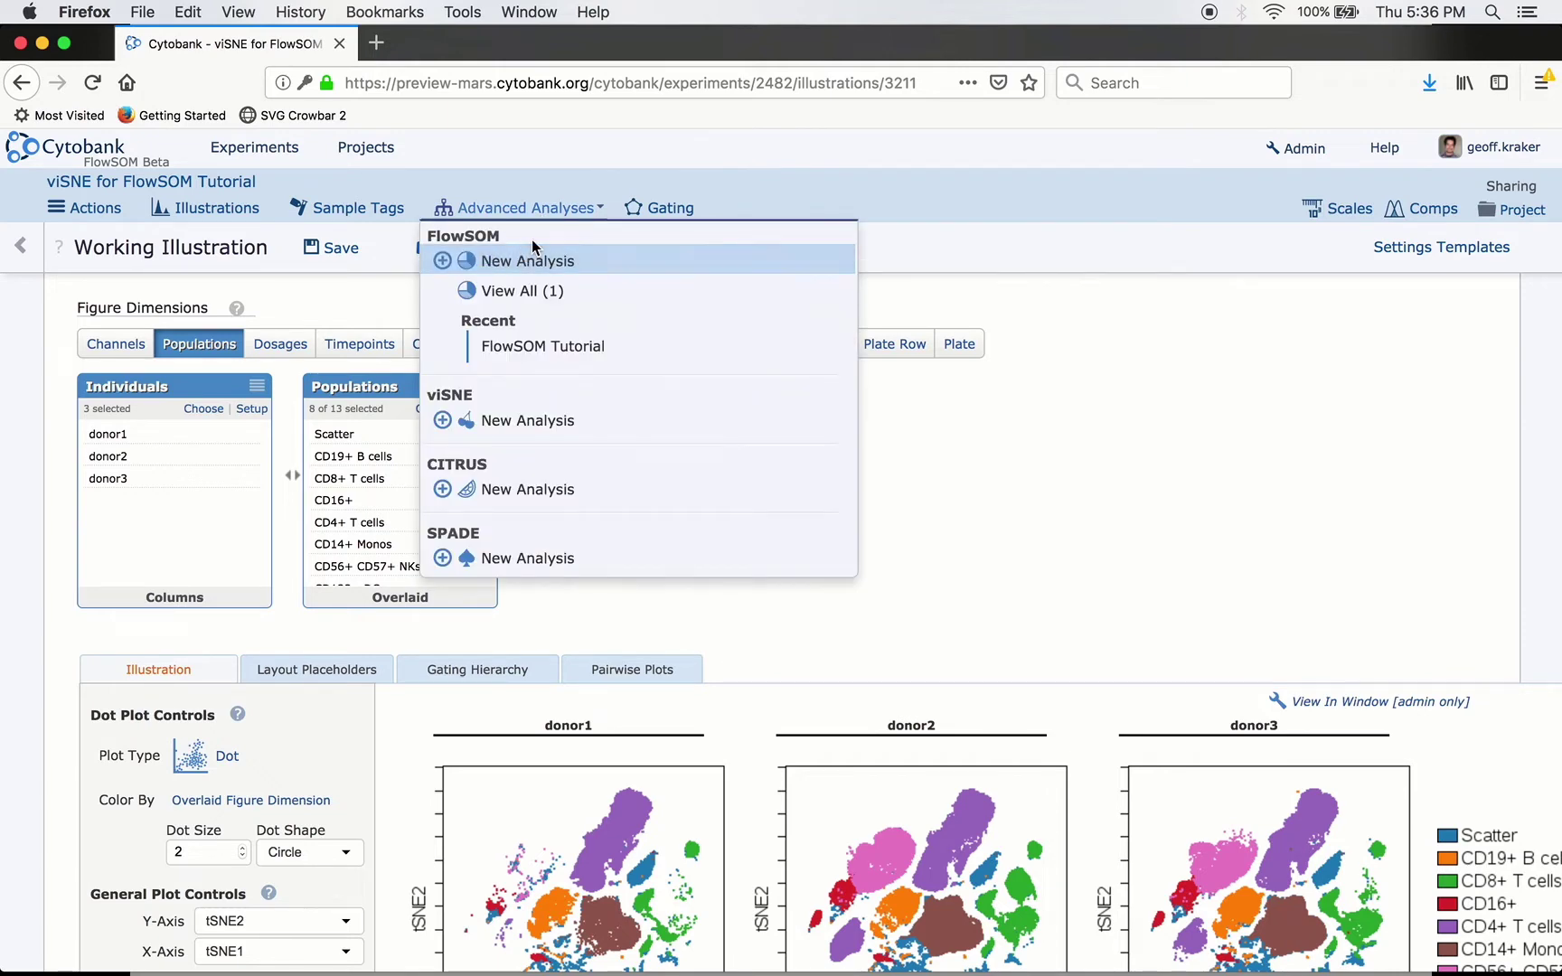
{"action": "left_click", "coordinate": [505, 256]}
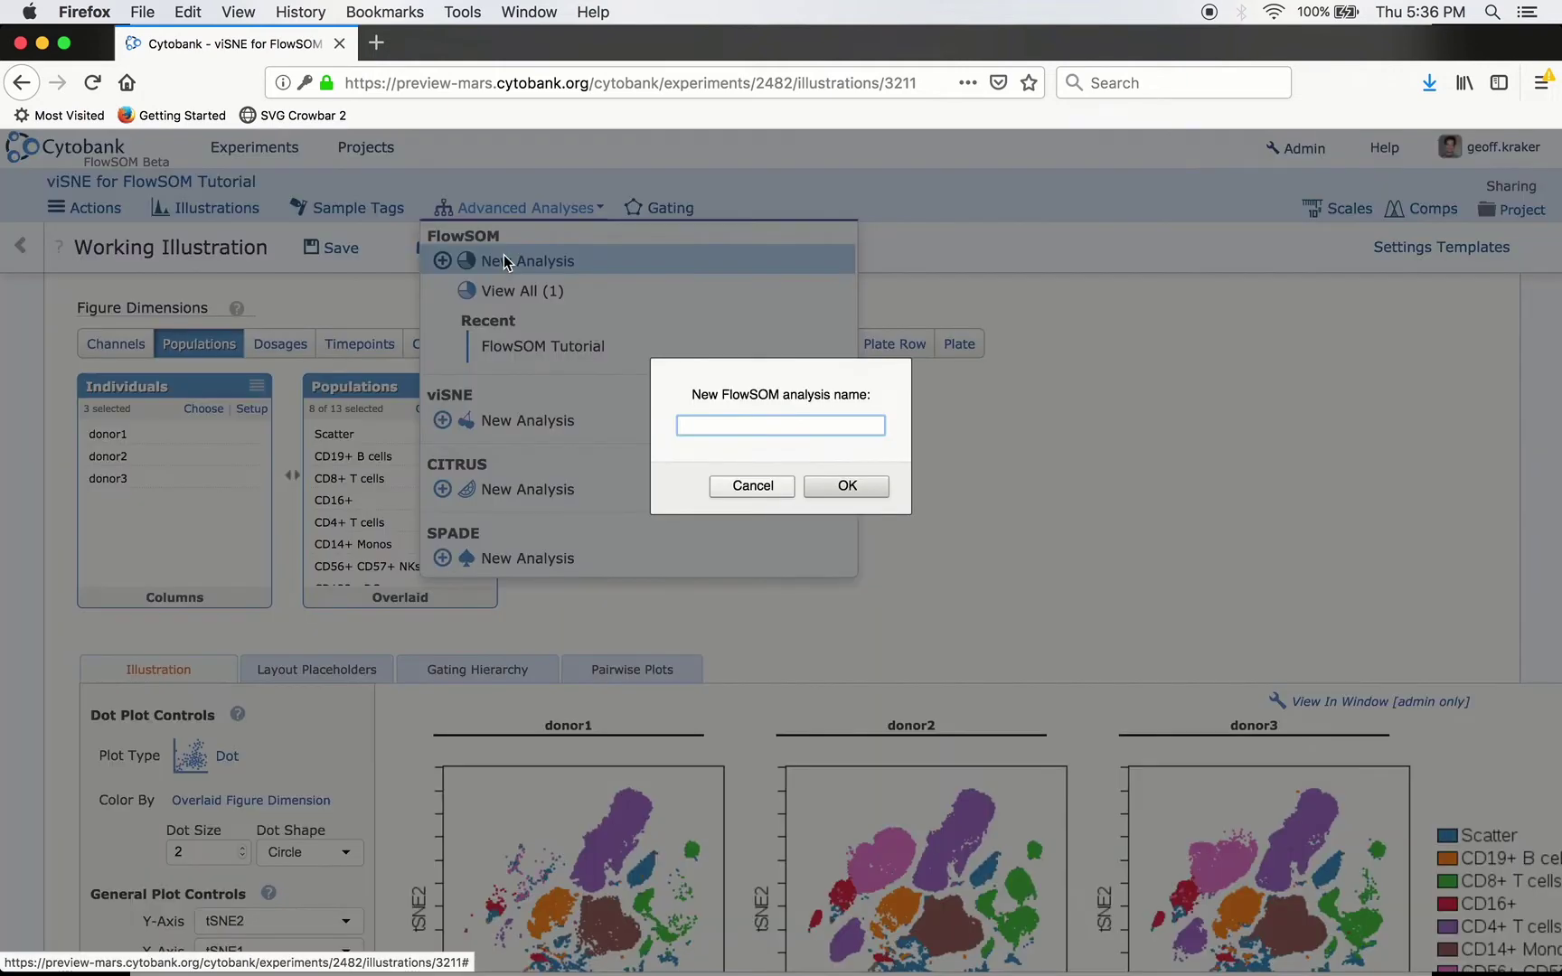
{"action": "type", "text": "Tutorial Demo setup"}
{"action": "left_click", "coordinate": [839, 484]}
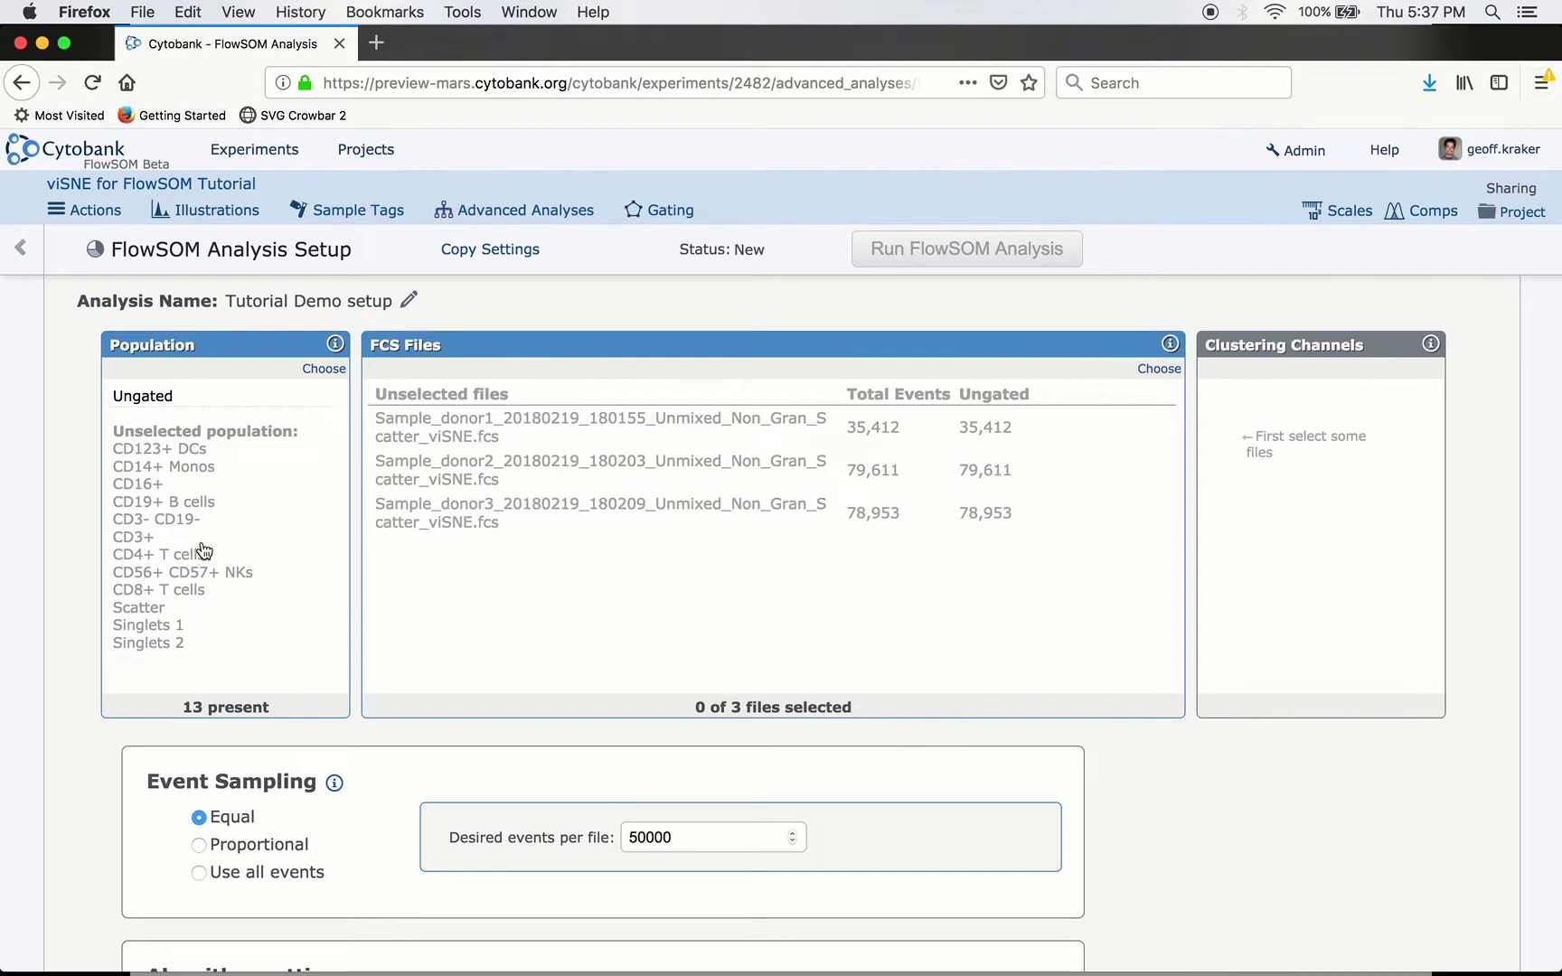
Choose Scatter as the population for the FlowSOM analysis.
{"action": "left_click", "coordinate": [328, 370]}
{"action": "left_click", "coordinate": [488, 568]}
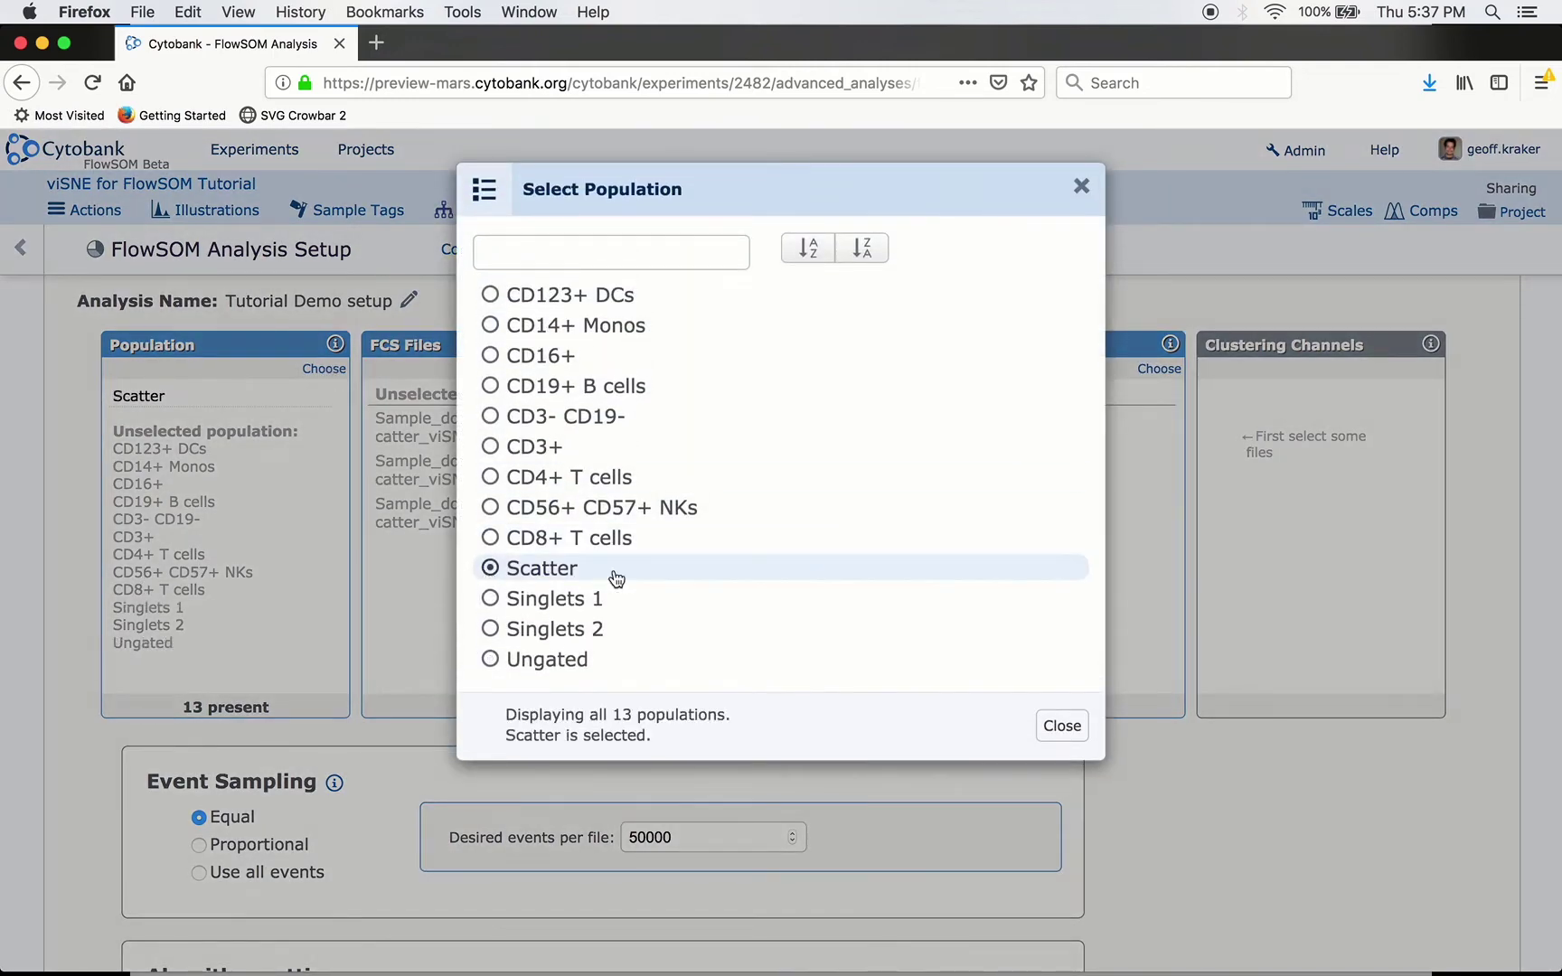
{"action": "left_click", "coordinate": [1062, 726]}
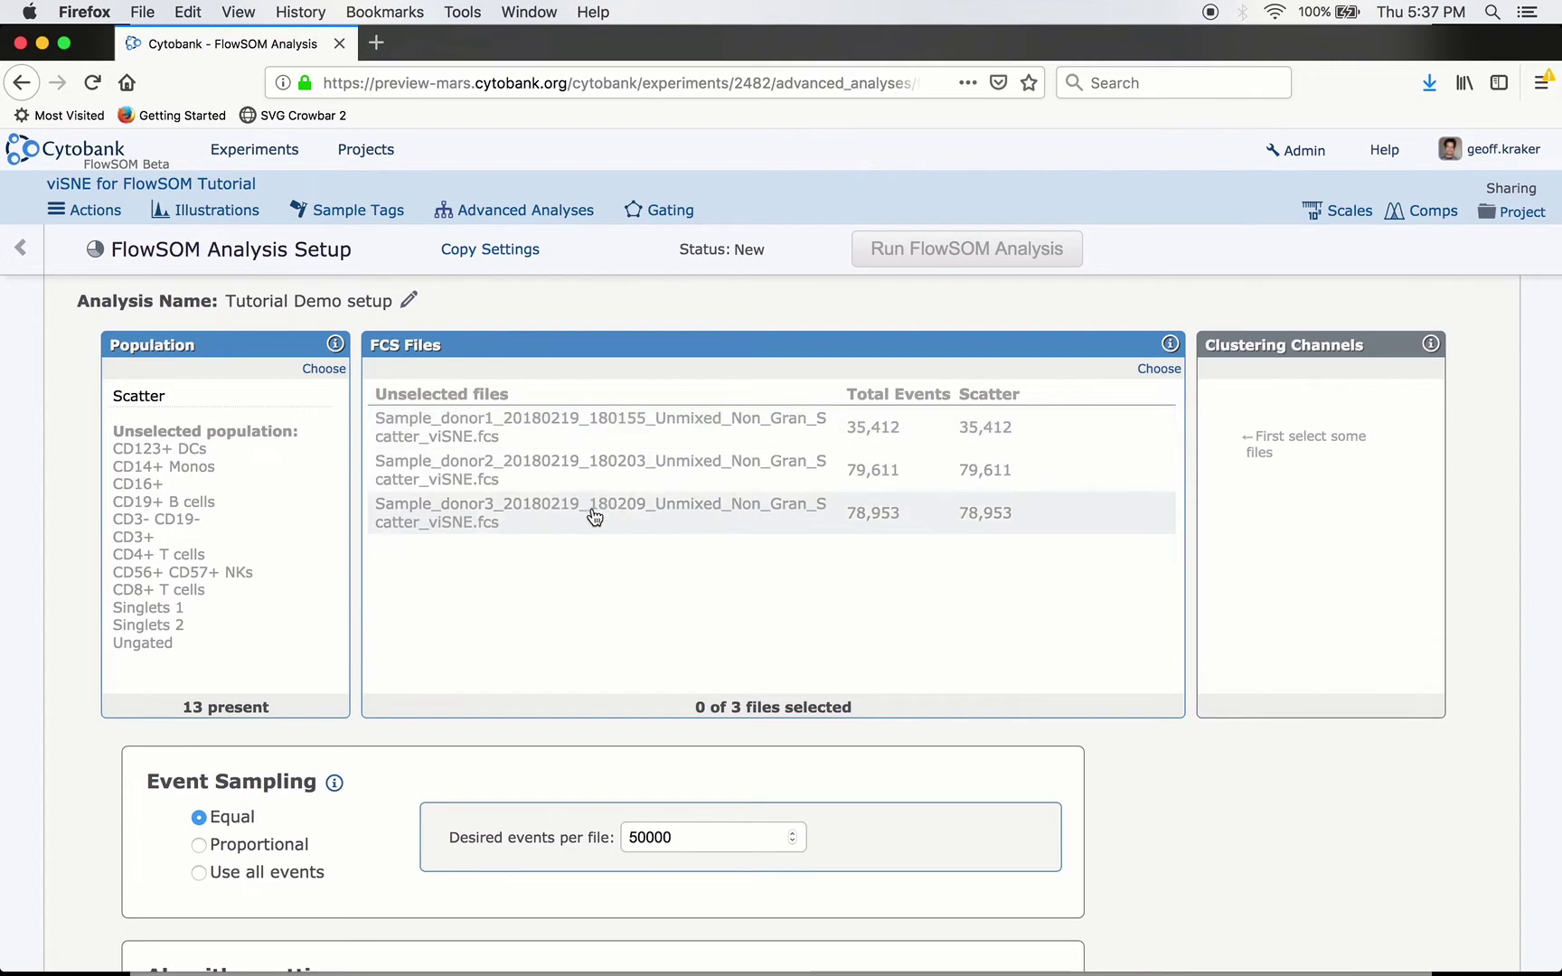
Select all three donor FCS files (donor1, donor2 and donor3) for the analysis.
{"action": "left_click", "coordinate": [630, 431]}
{"action": "left_click", "coordinate": [491, 296]}
{"action": "left_click", "coordinate": [489, 373]}
{"action": "left_click", "coordinate": [495, 405]}
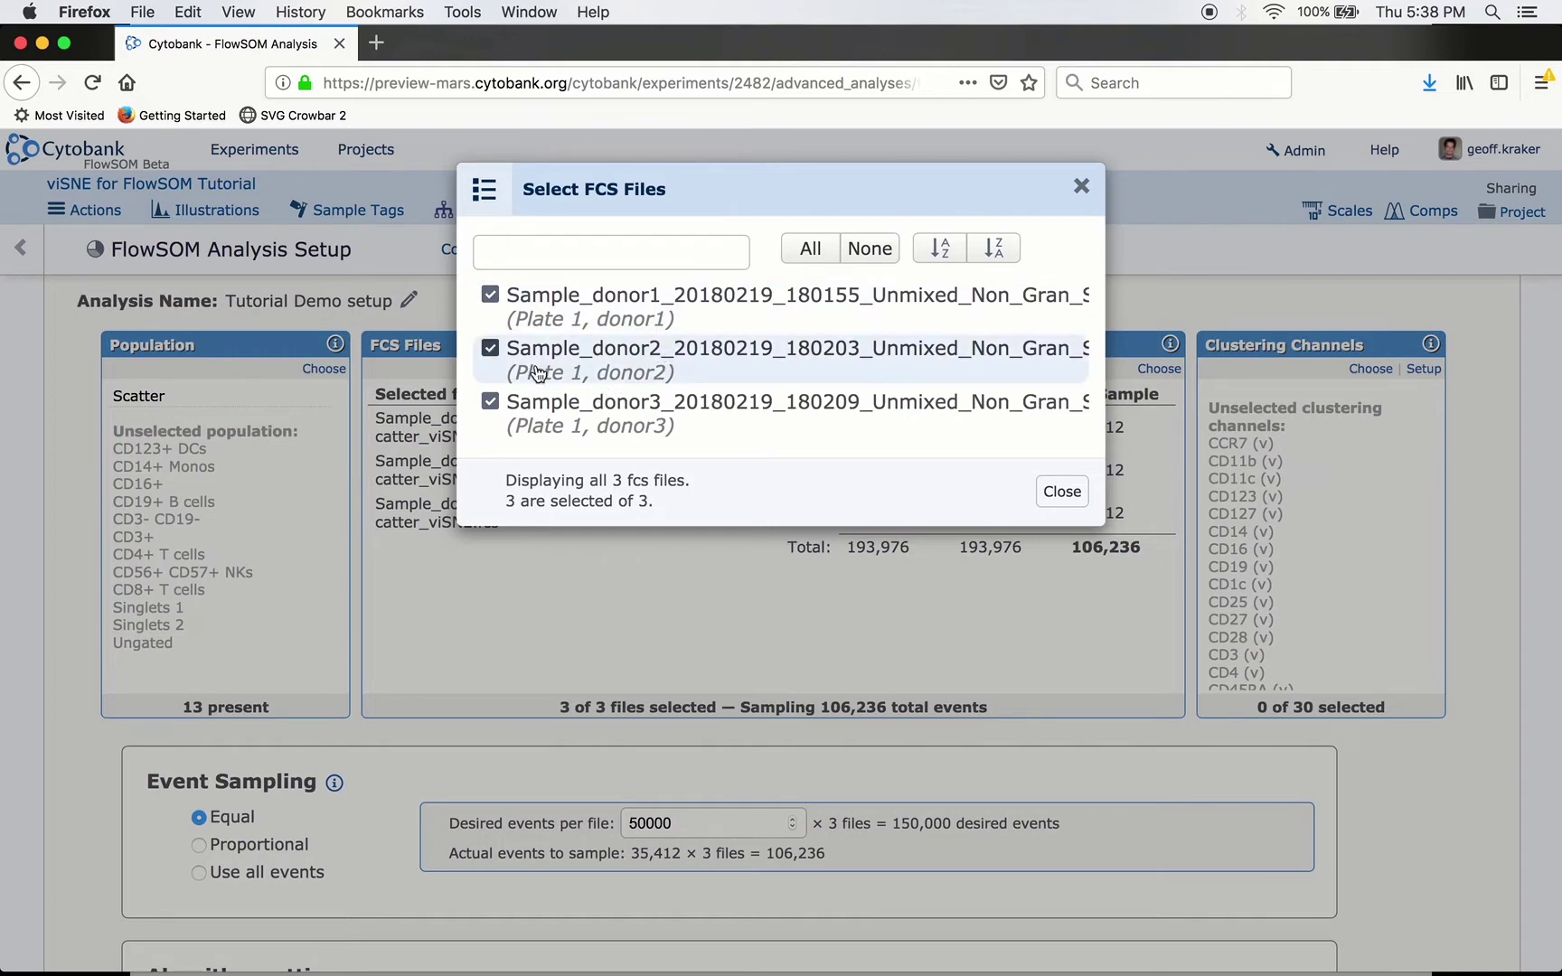
{"action": "left_click", "coordinate": [492, 351]}
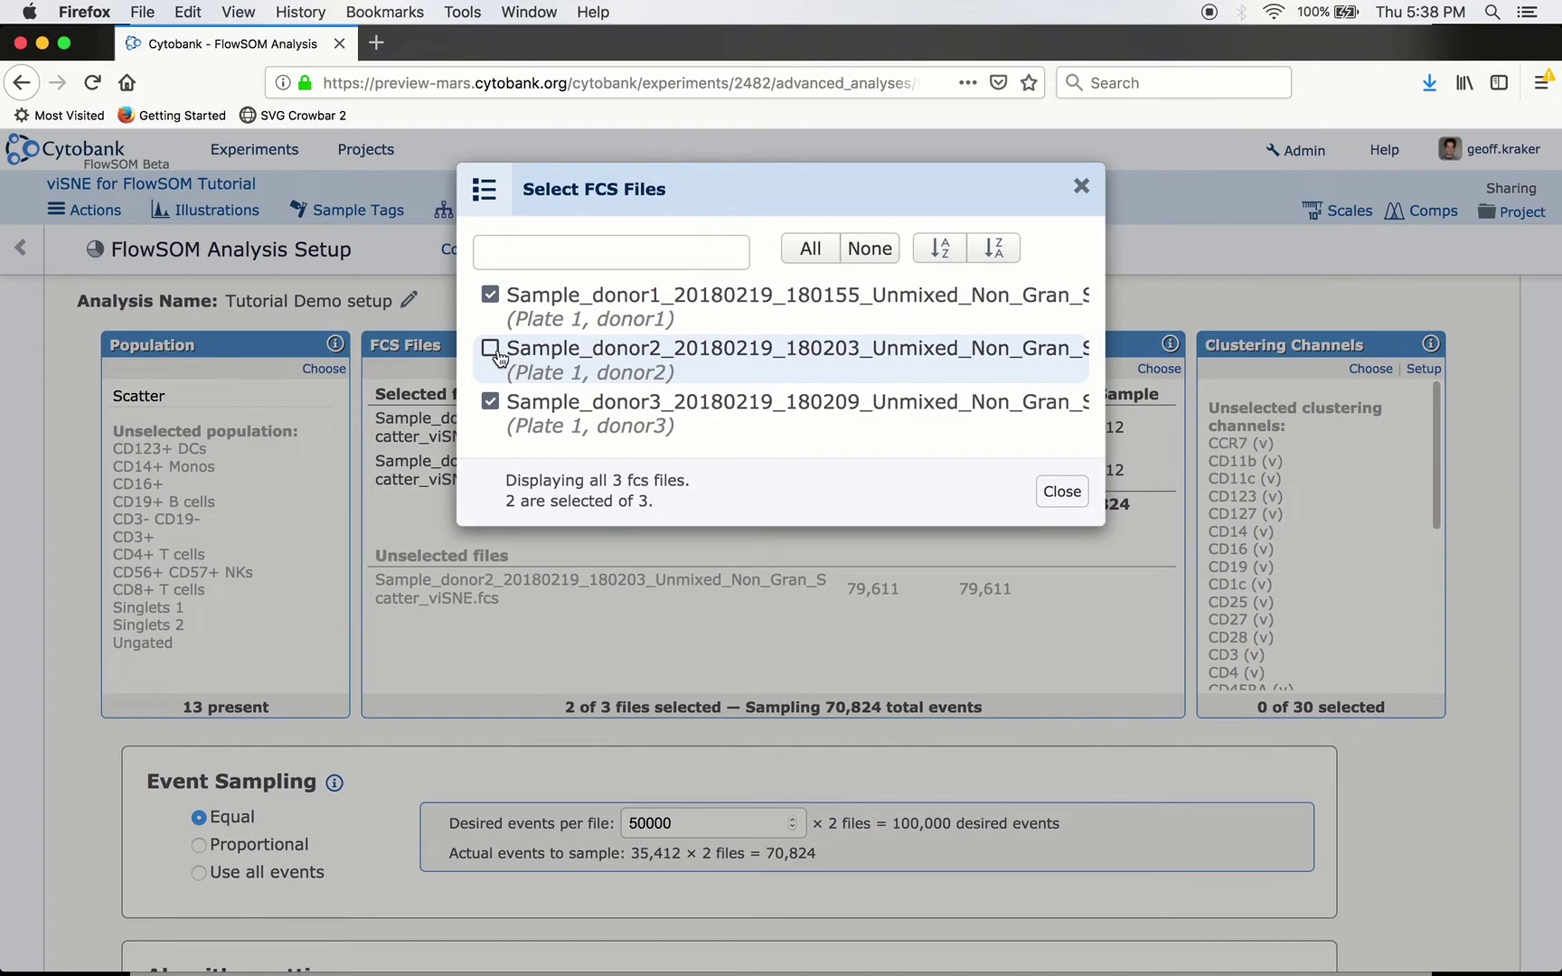
{"action": "left_click", "coordinate": [496, 354]}
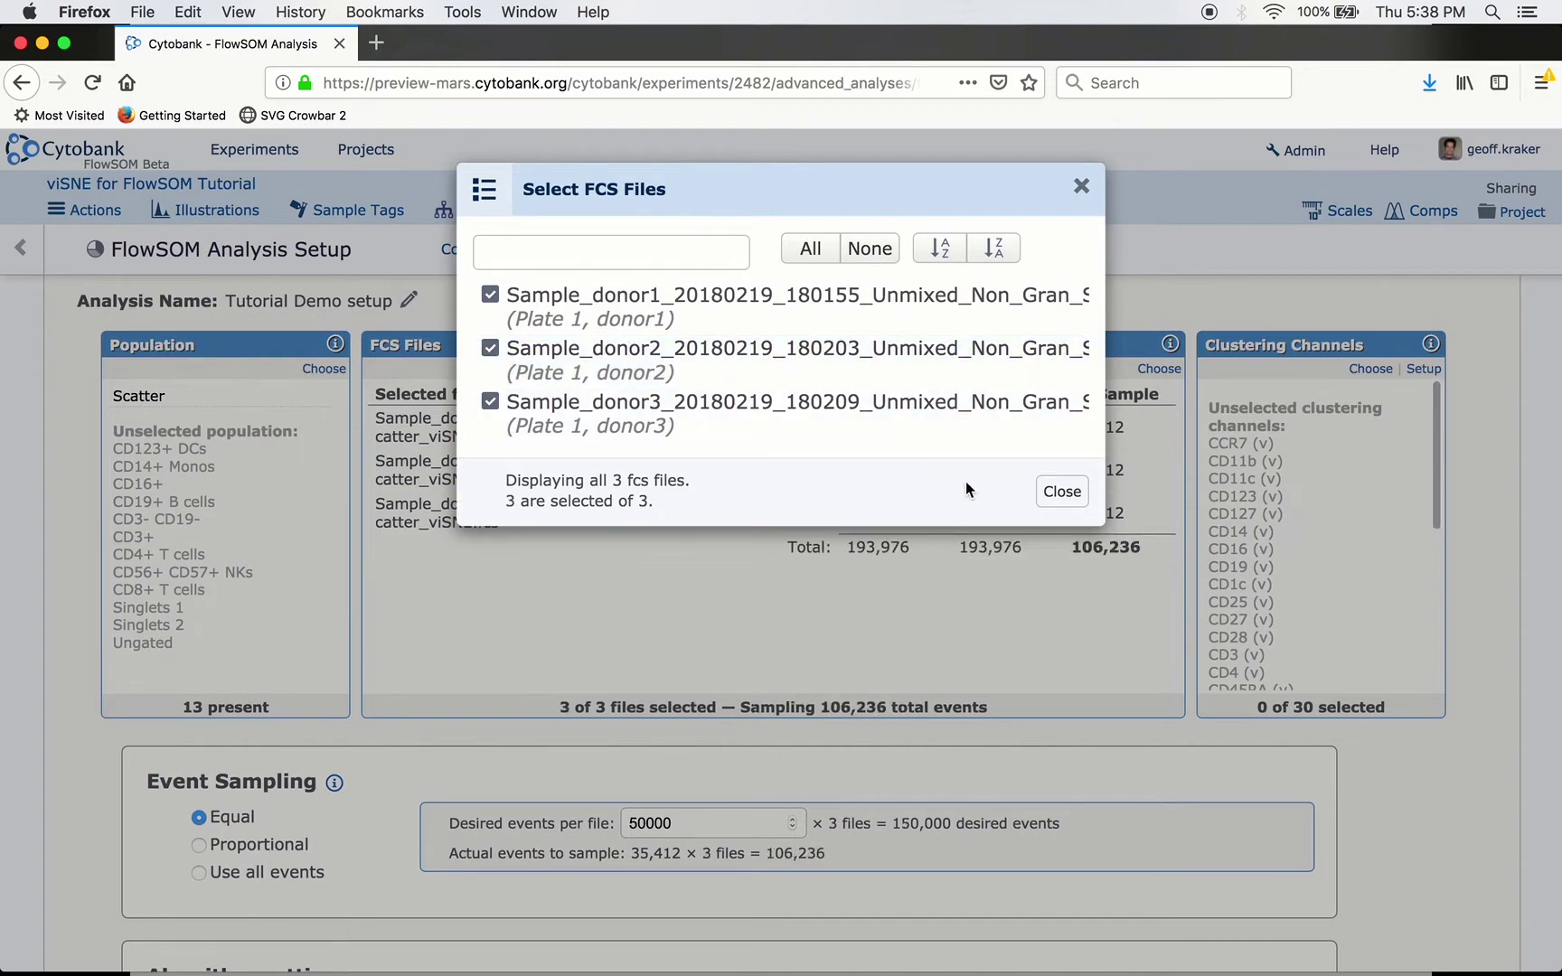
{"action": "left_click", "coordinate": [1060, 492]}
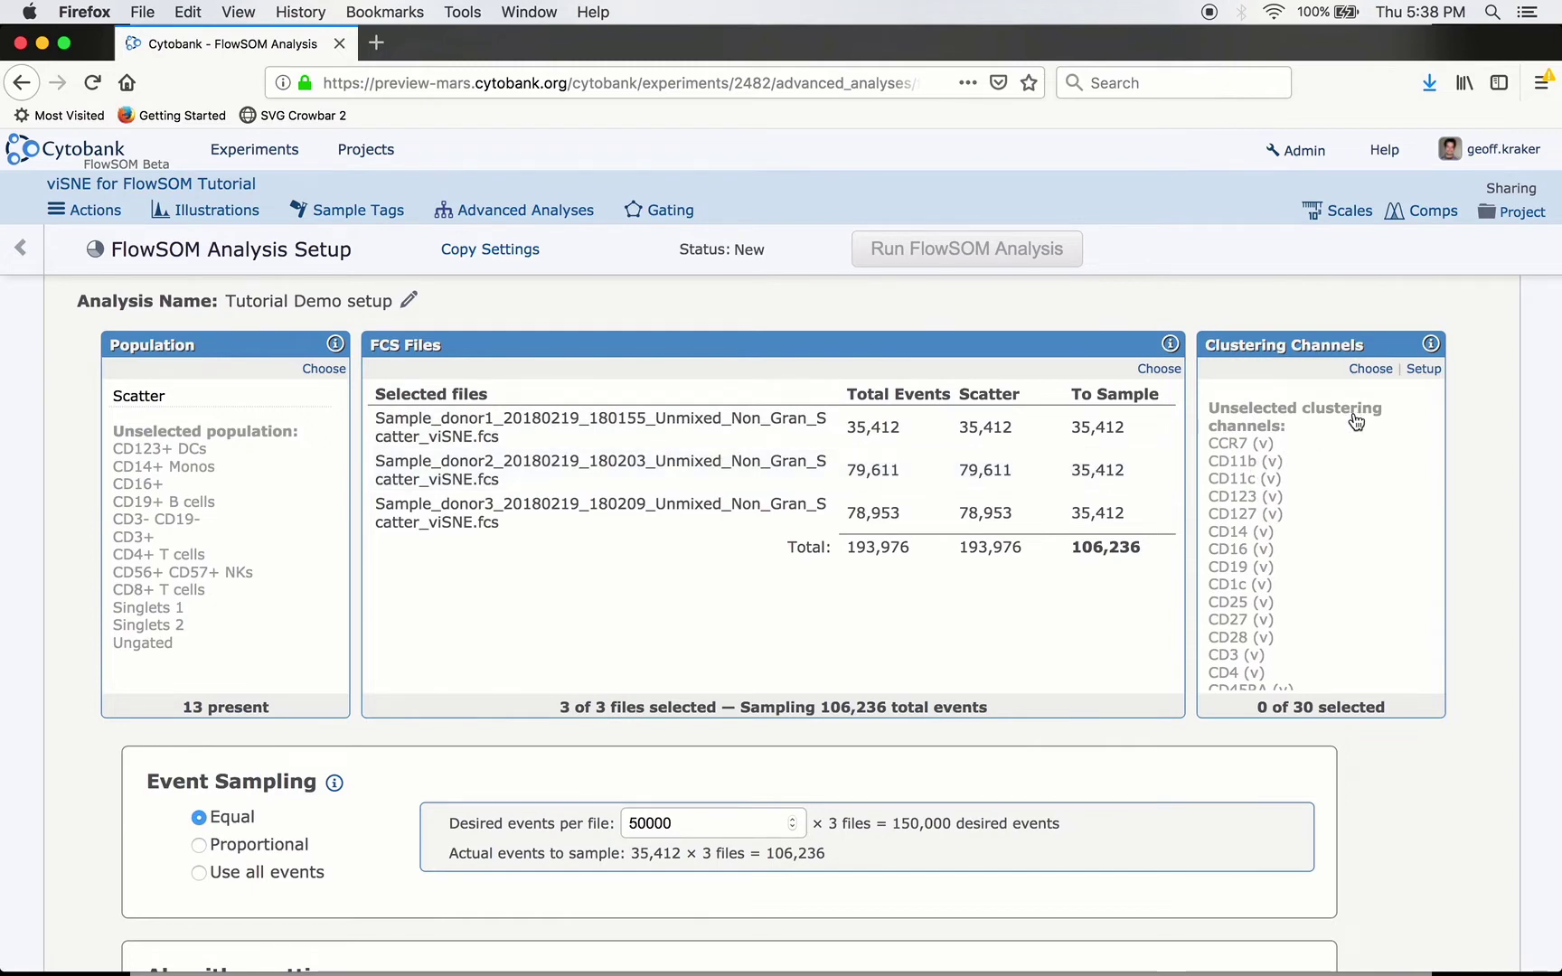
Select all clustering channels except FSC-A, FSC-H, SSC-A, SSC-H, Time, tSNE1 and tSNE2.
{"action": "left_click", "coordinate": [1371, 369]}
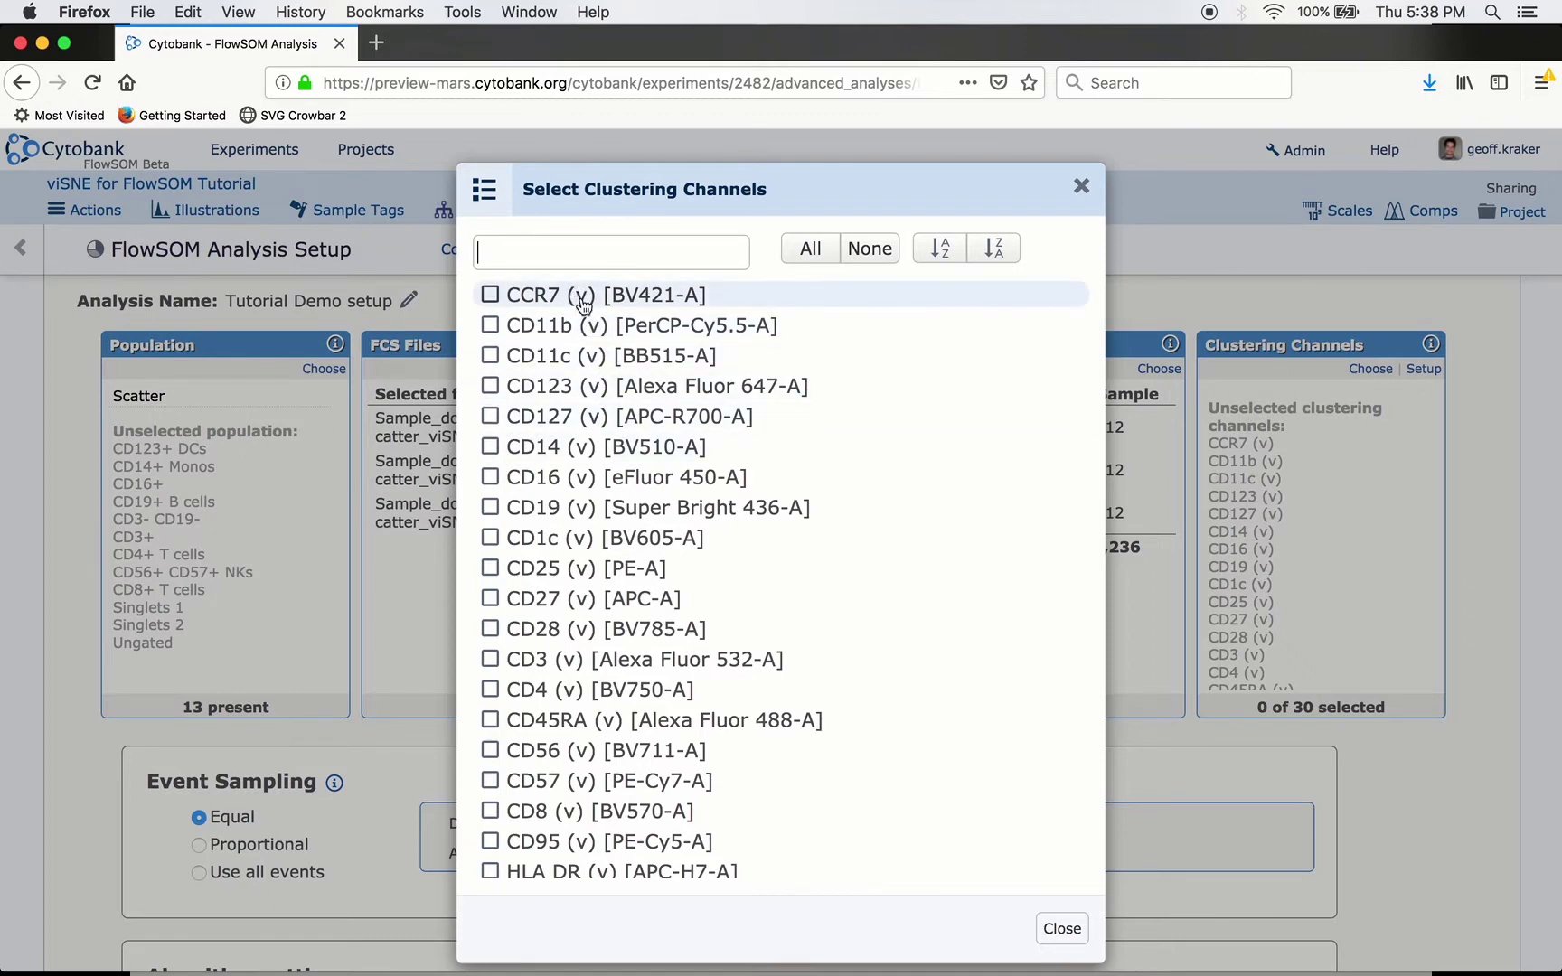
{"action": "left_click", "coordinate": [799, 264]}
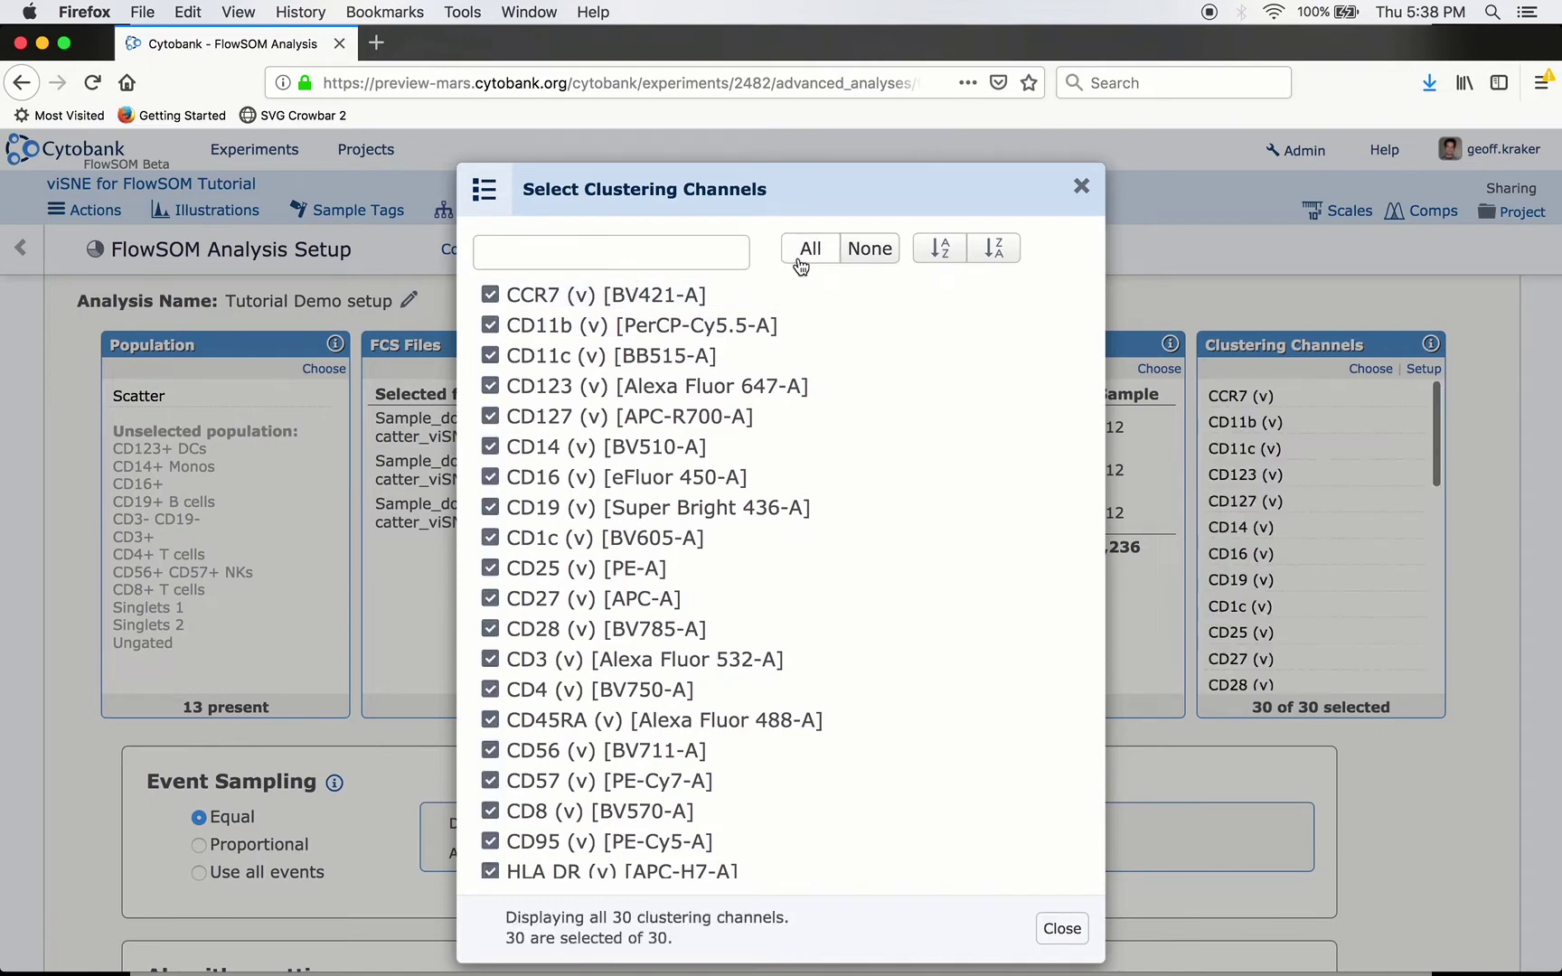
{"action": "scroll", "coordinate": [621, 398], "scroll_direction": "down", "scroll_amount": 7}
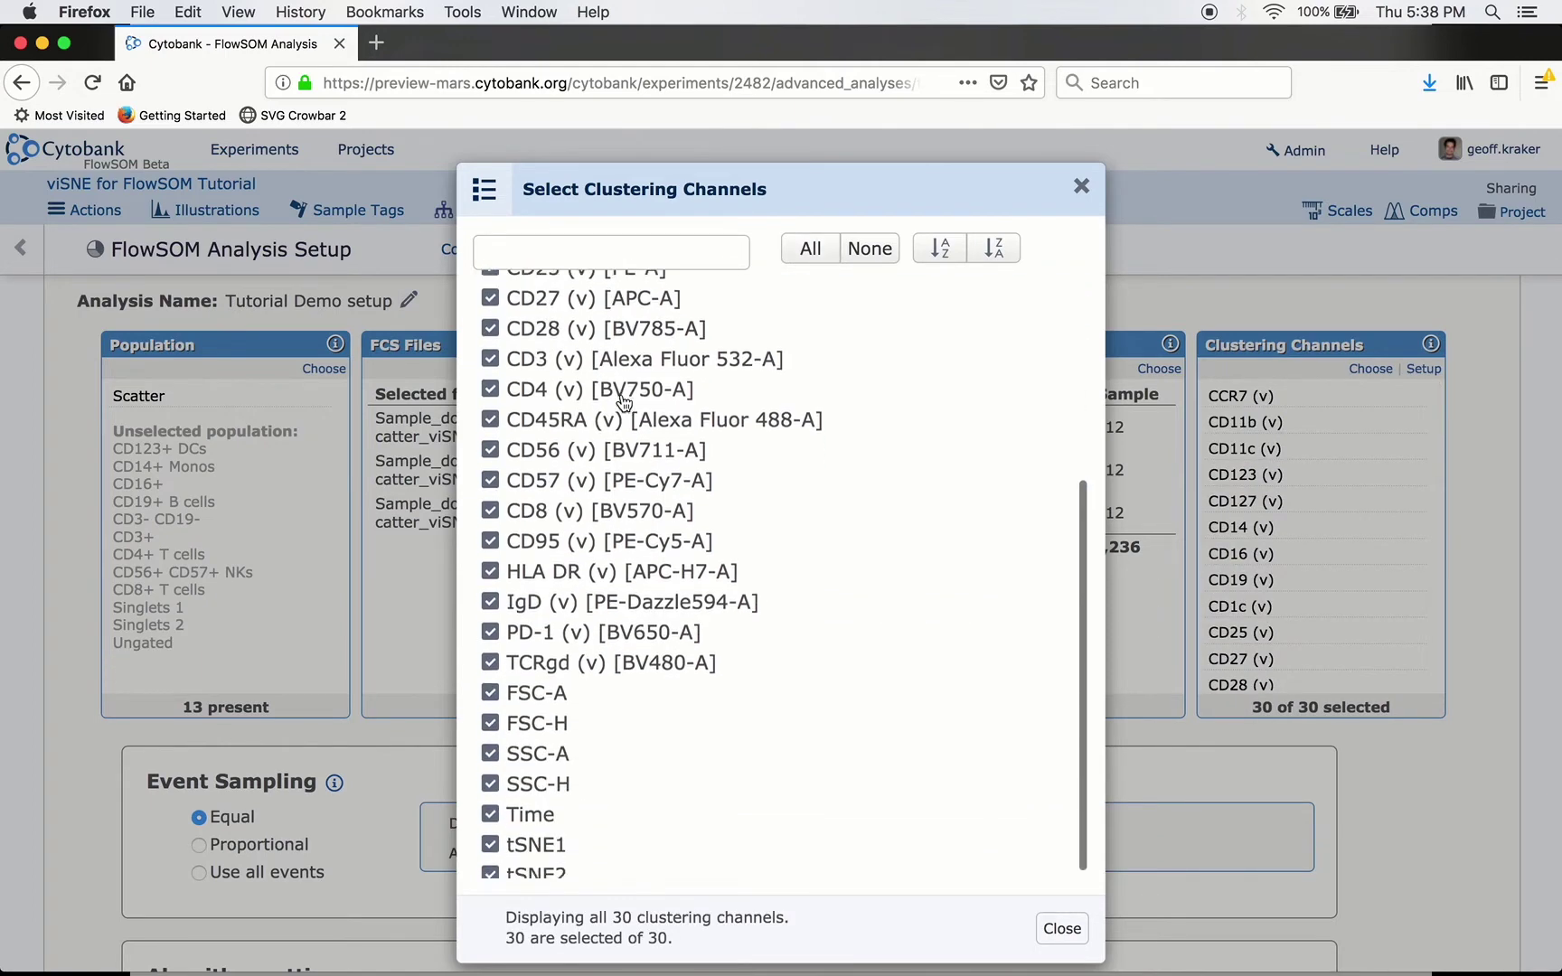
{"action": "left_click", "coordinate": [490, 685]}
{"action": "left_click", "coordinate": [490, 714]}
{"action": "left_click", "coordinate": [490, 745]}
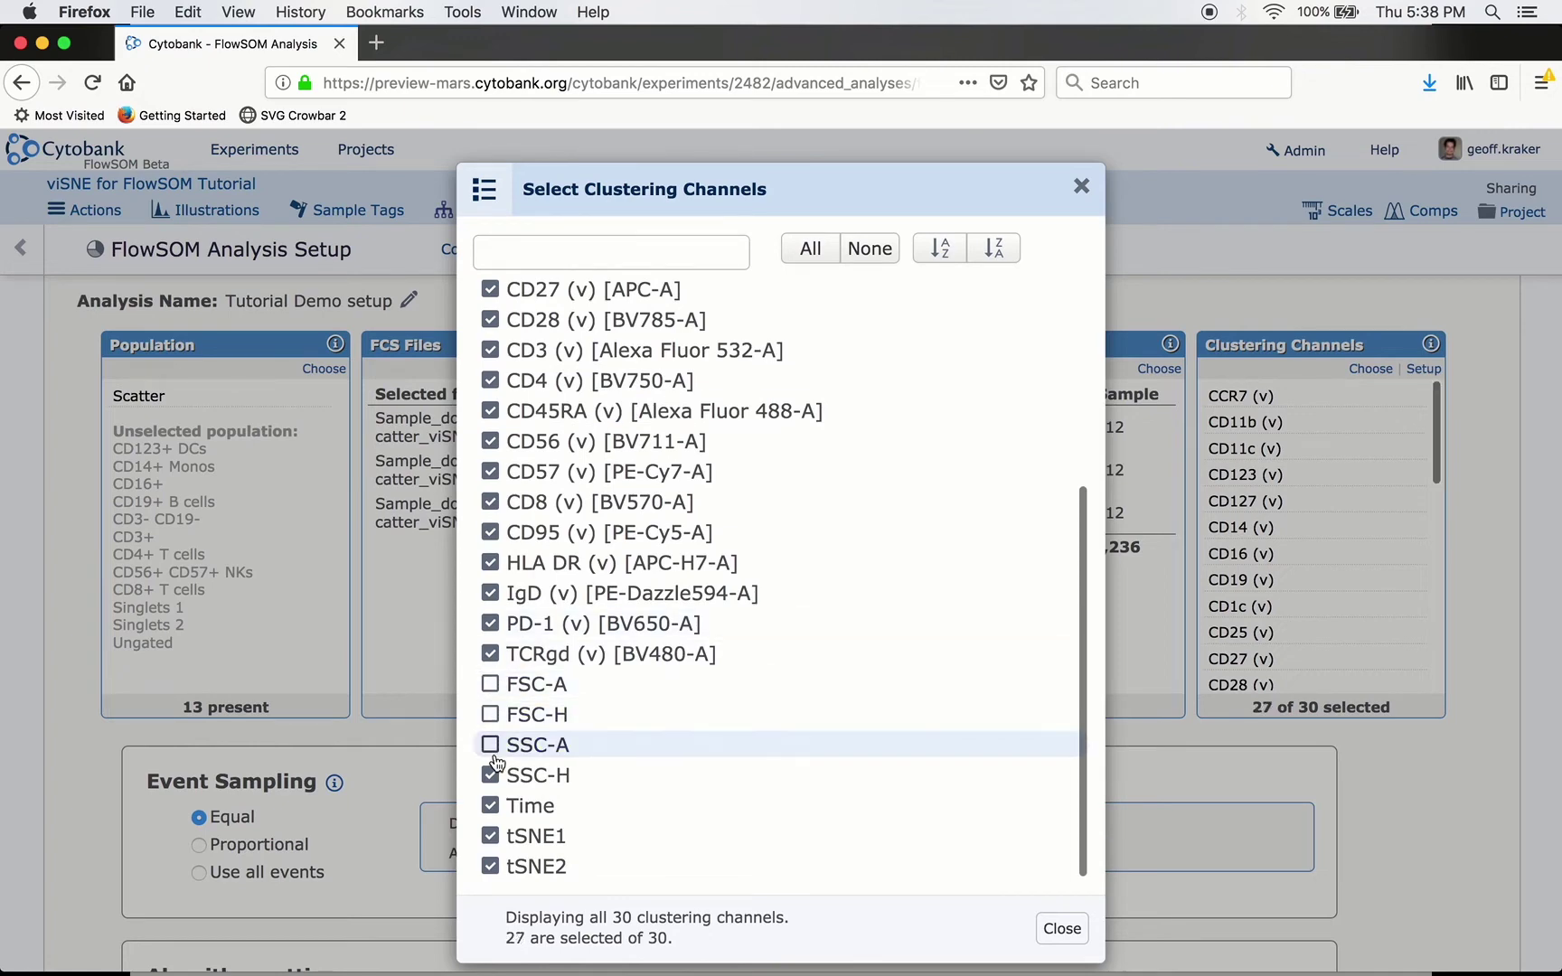
{"action": "left_click", "coordinate": [489, 776]}
{"action": "left_click", "coordinate": [490, 805]}
{"action": "left_click", "coordinate": [490, 836]}
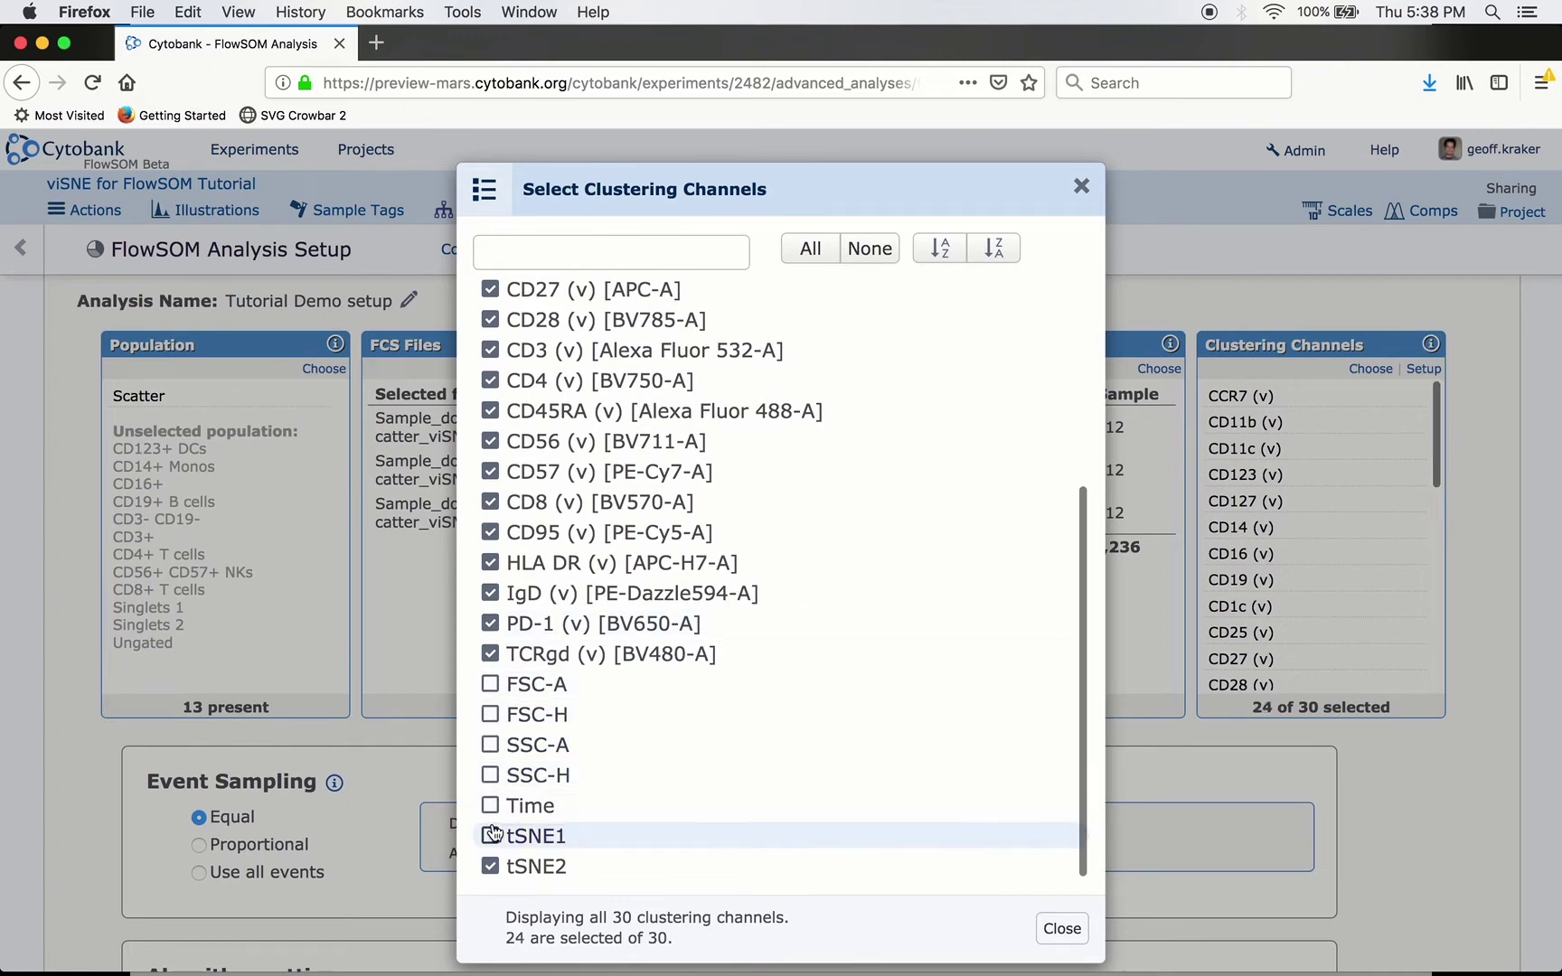
{"action": "left_click", "coordinate": [490, 866]}
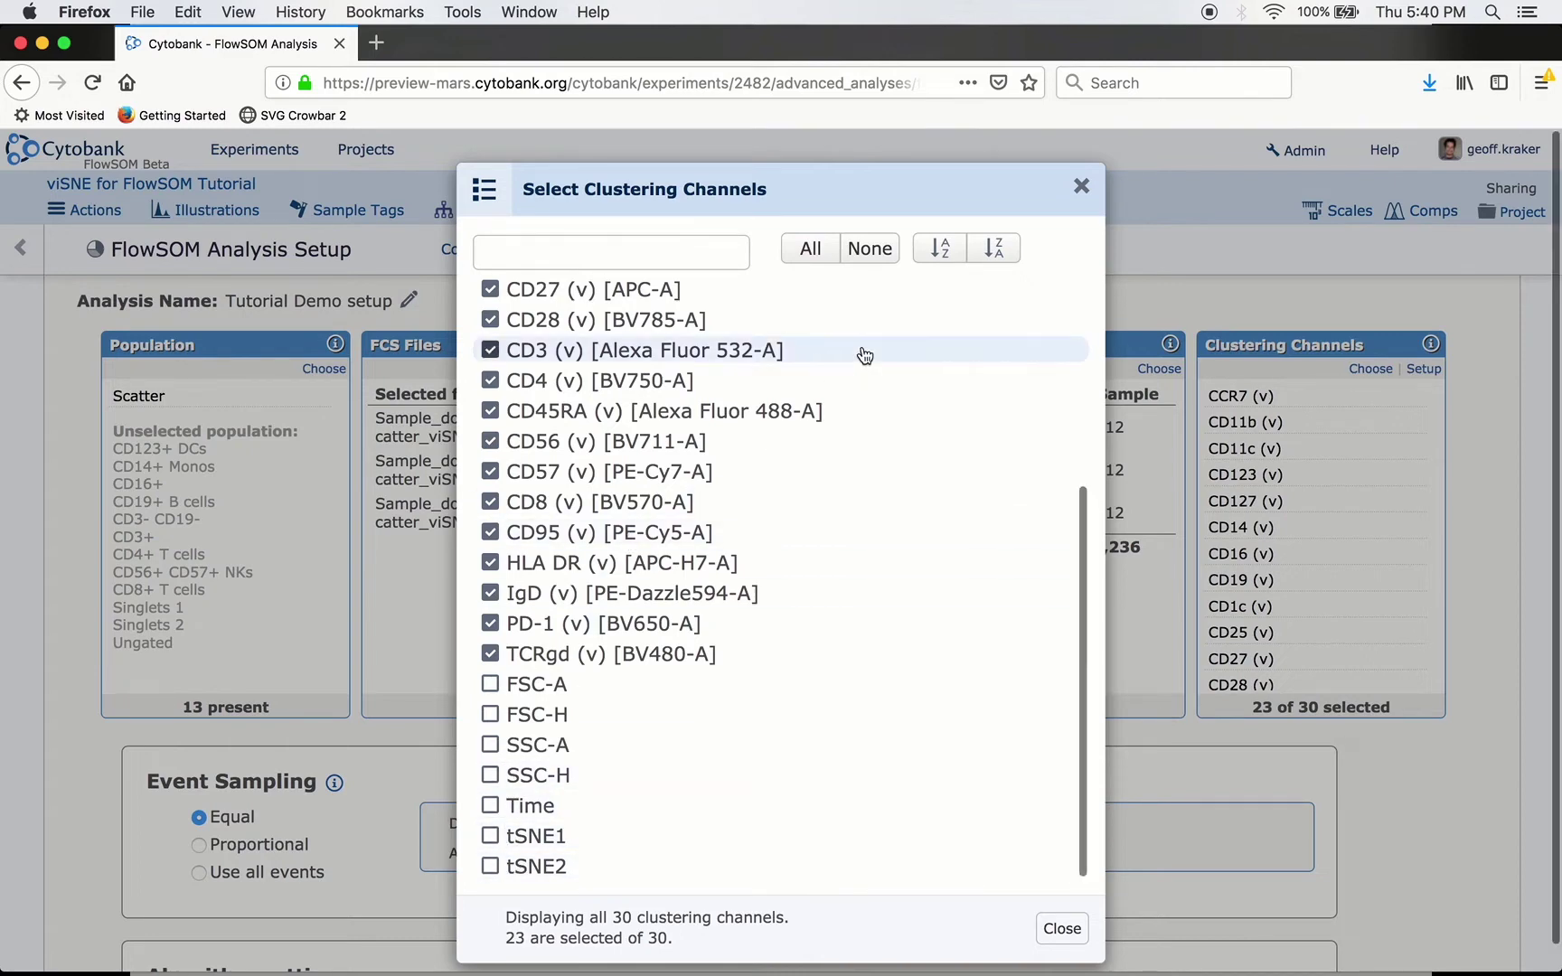
{"action": "scroll", "coordinate": [864, 354], "scroll_direction": "up", "scroll_amount": 5}
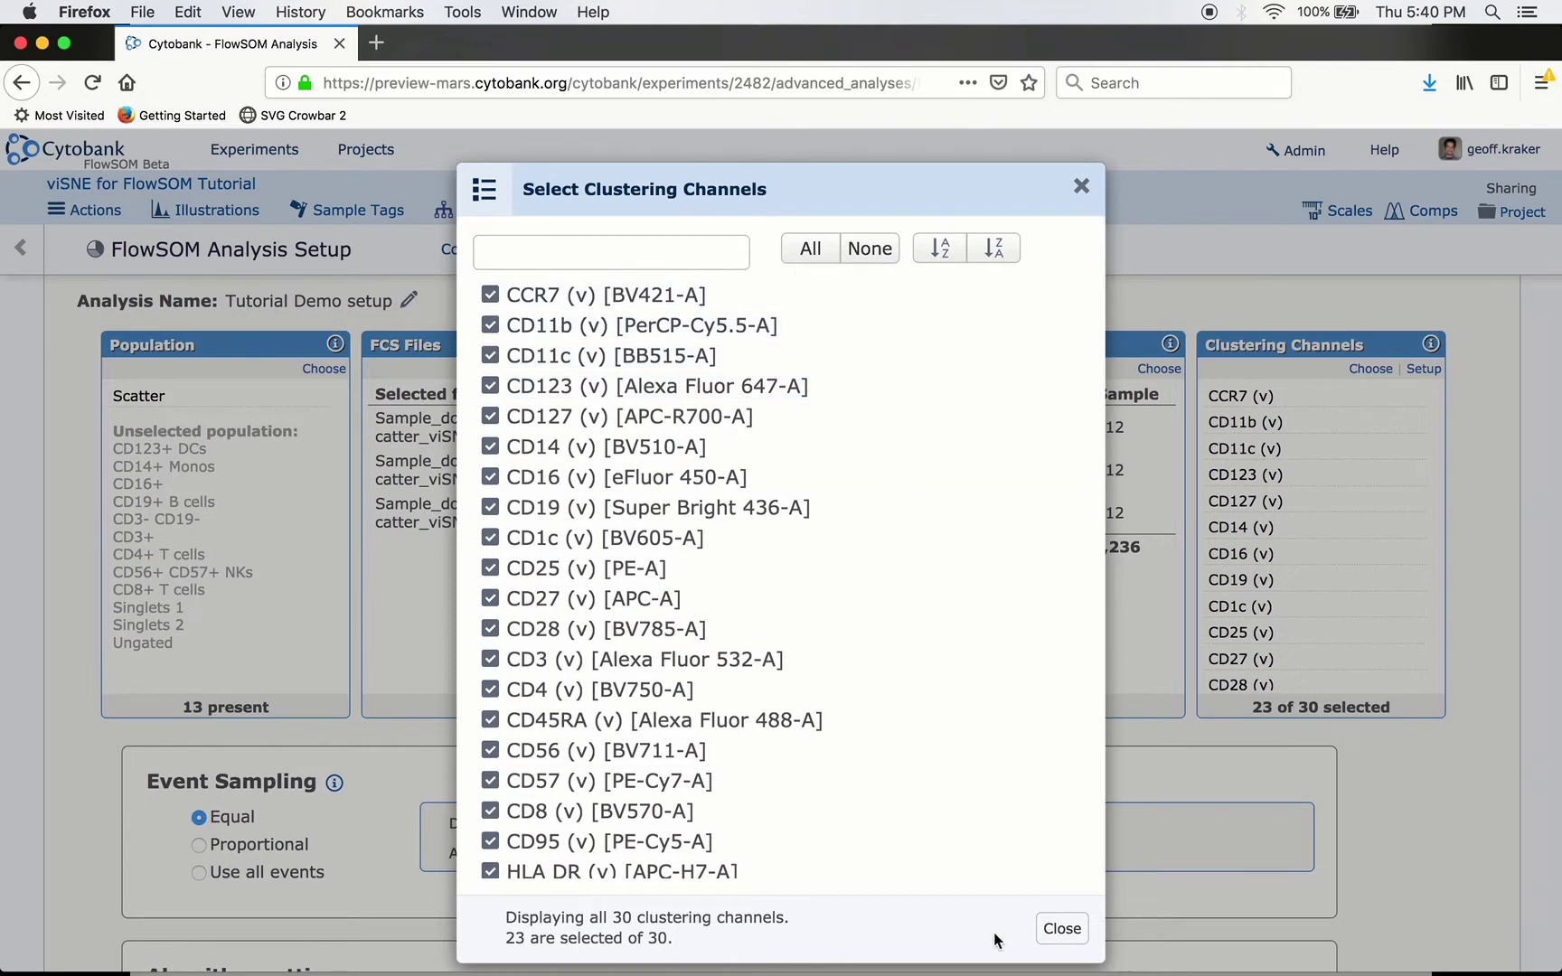
{"action": "left_click", "coordinate": [1059, 928]}
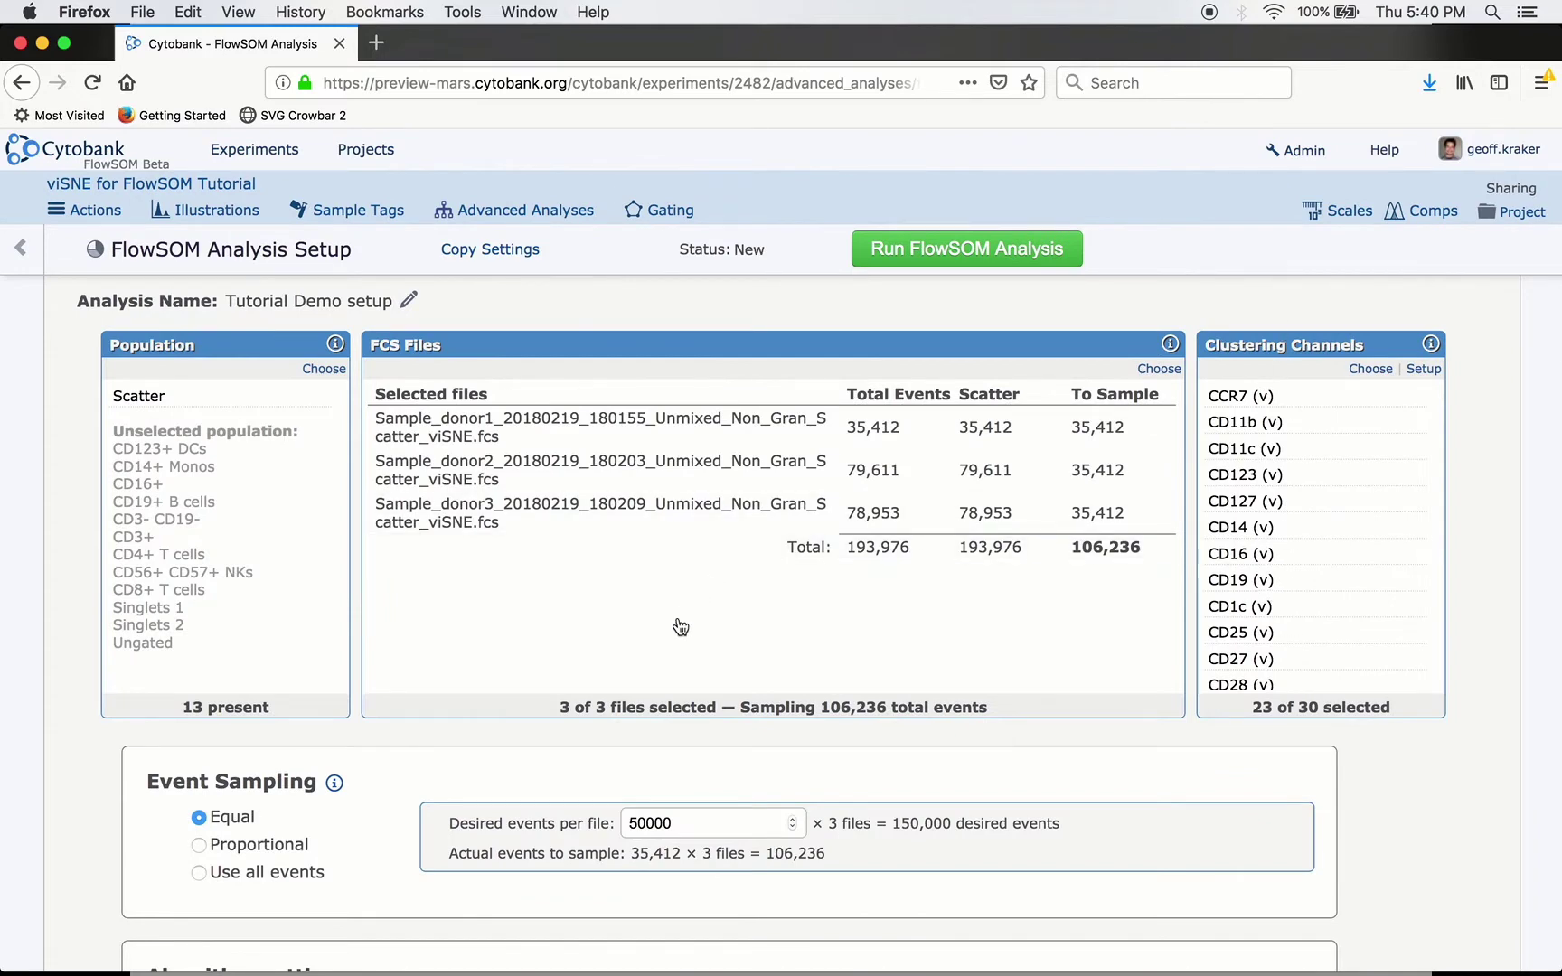
Set event sampling to use all events from the selected files.
{"action": "scroll", "coordinate": [681, 626], "scroll_direction": "down", "scroll_amount": 3}
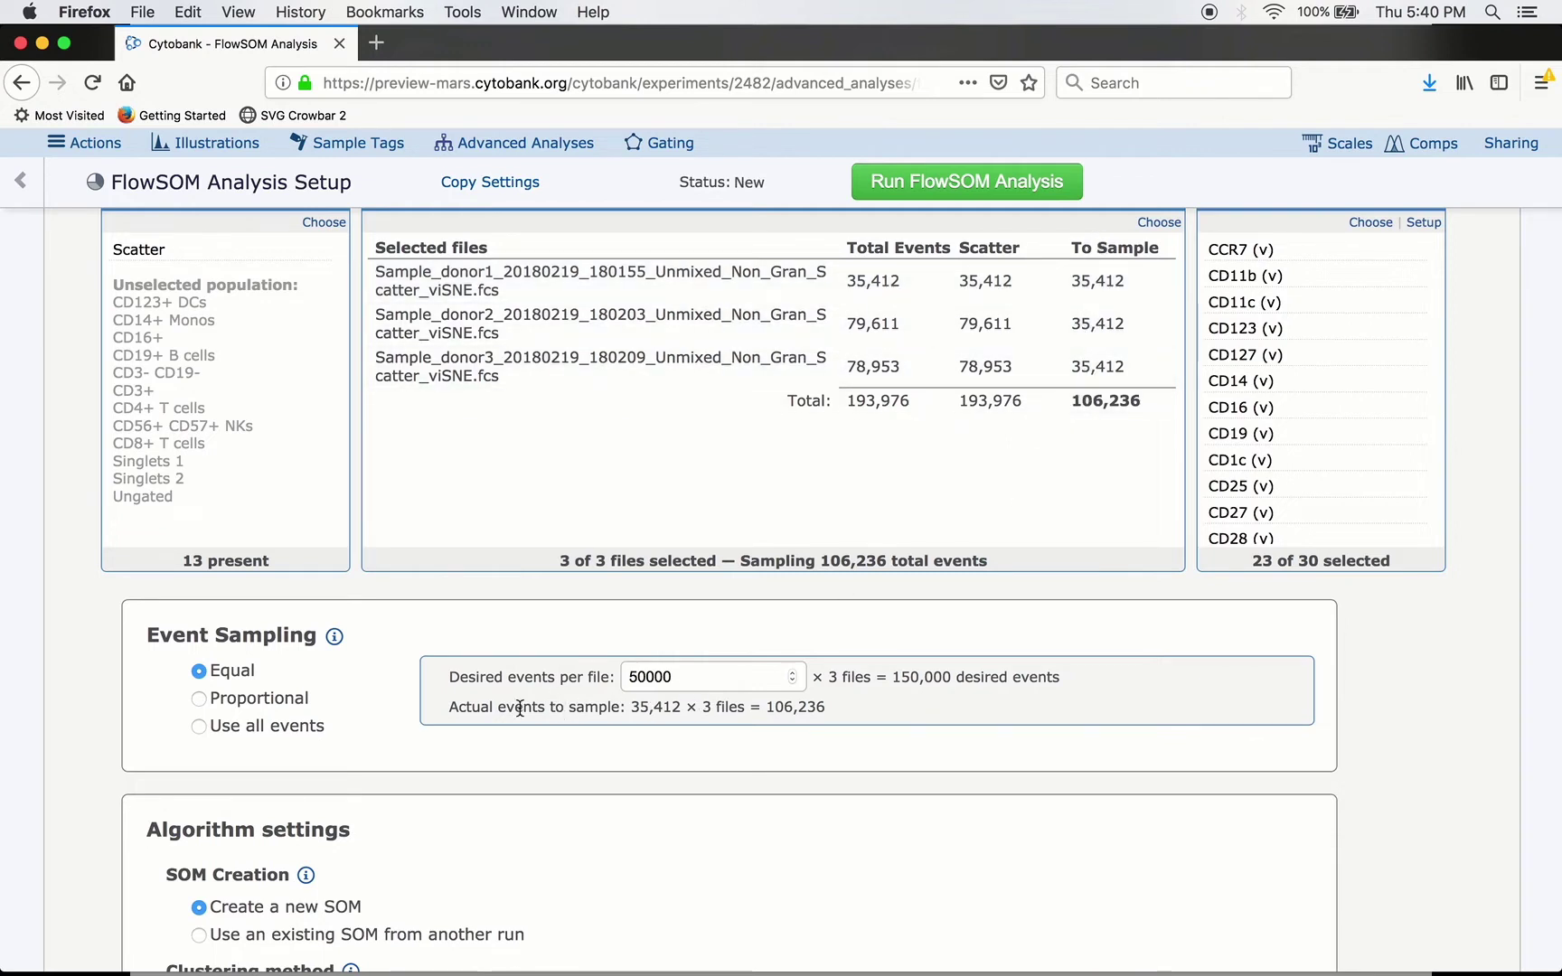
{"action": "left_click", "coordinate": [204, 726]}
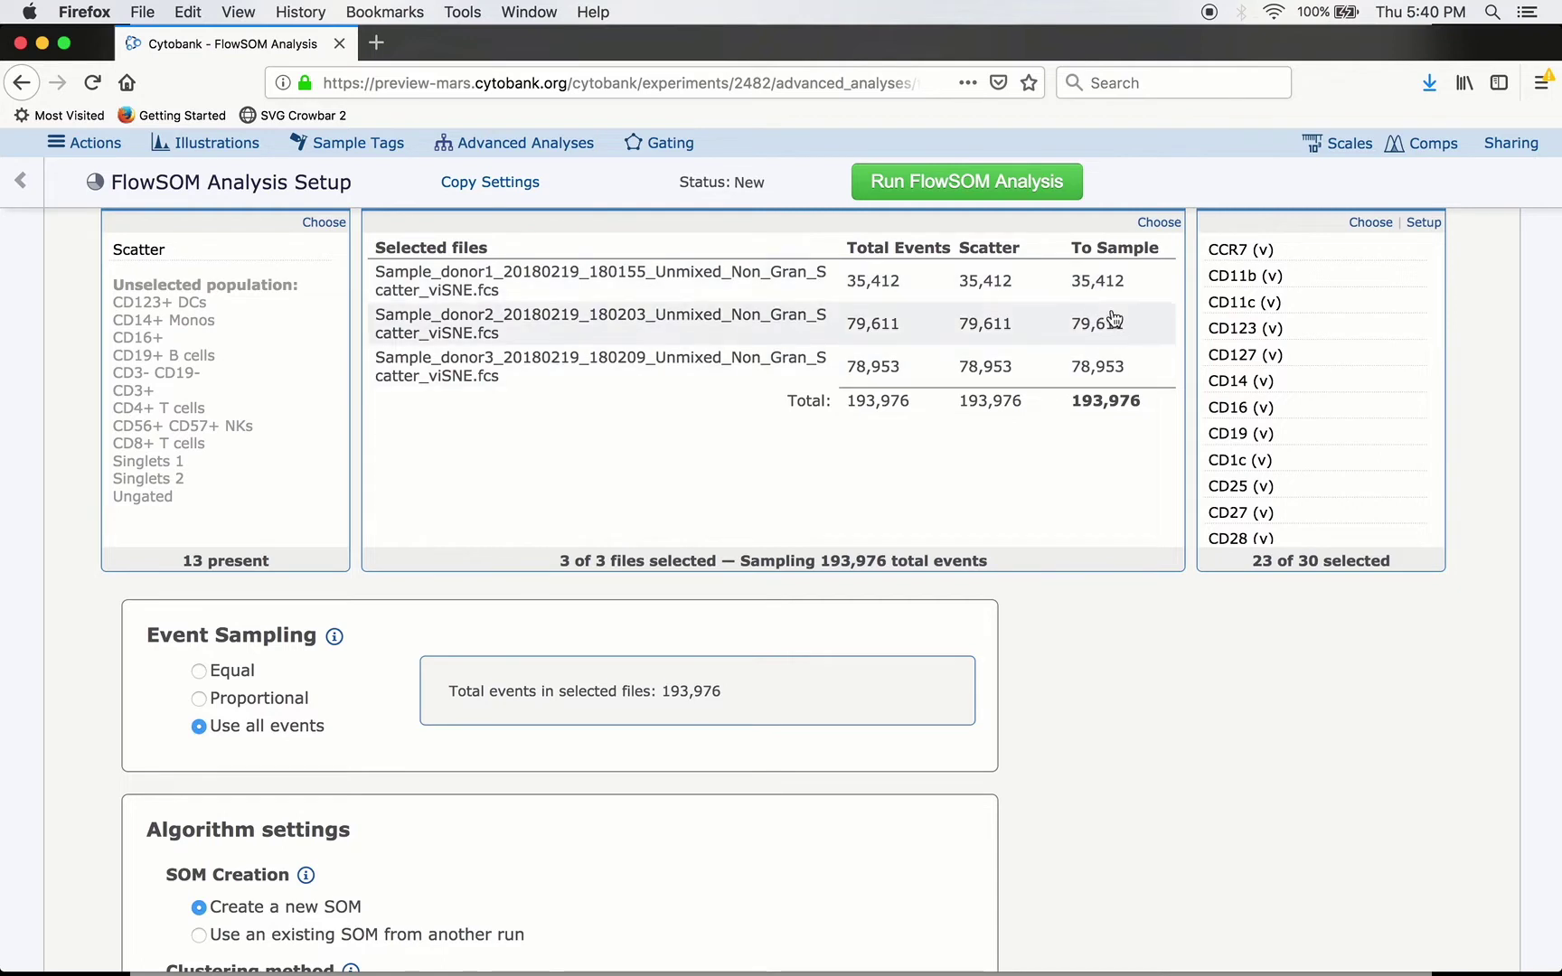
{"action": "scroll", "coordinate": [966, 433], "scroll_direction": "down", "scroll_amount": 3}
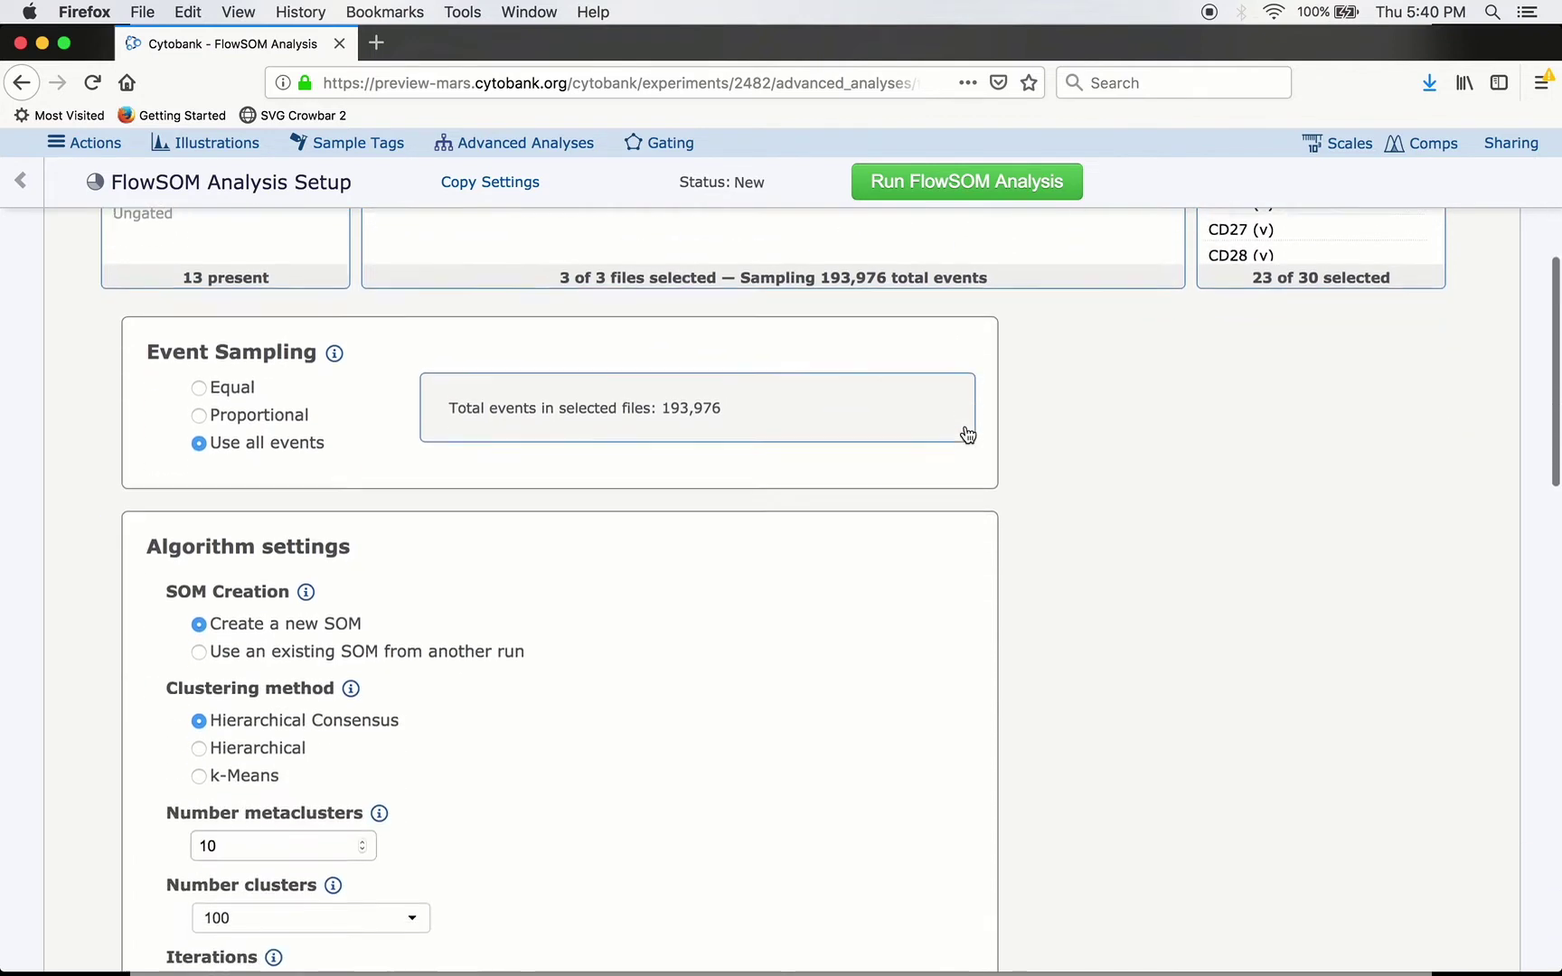
{"action": "scroll", "coordinate": [738, 483], "scroll_direction": "down", "scroll_amount": 1}
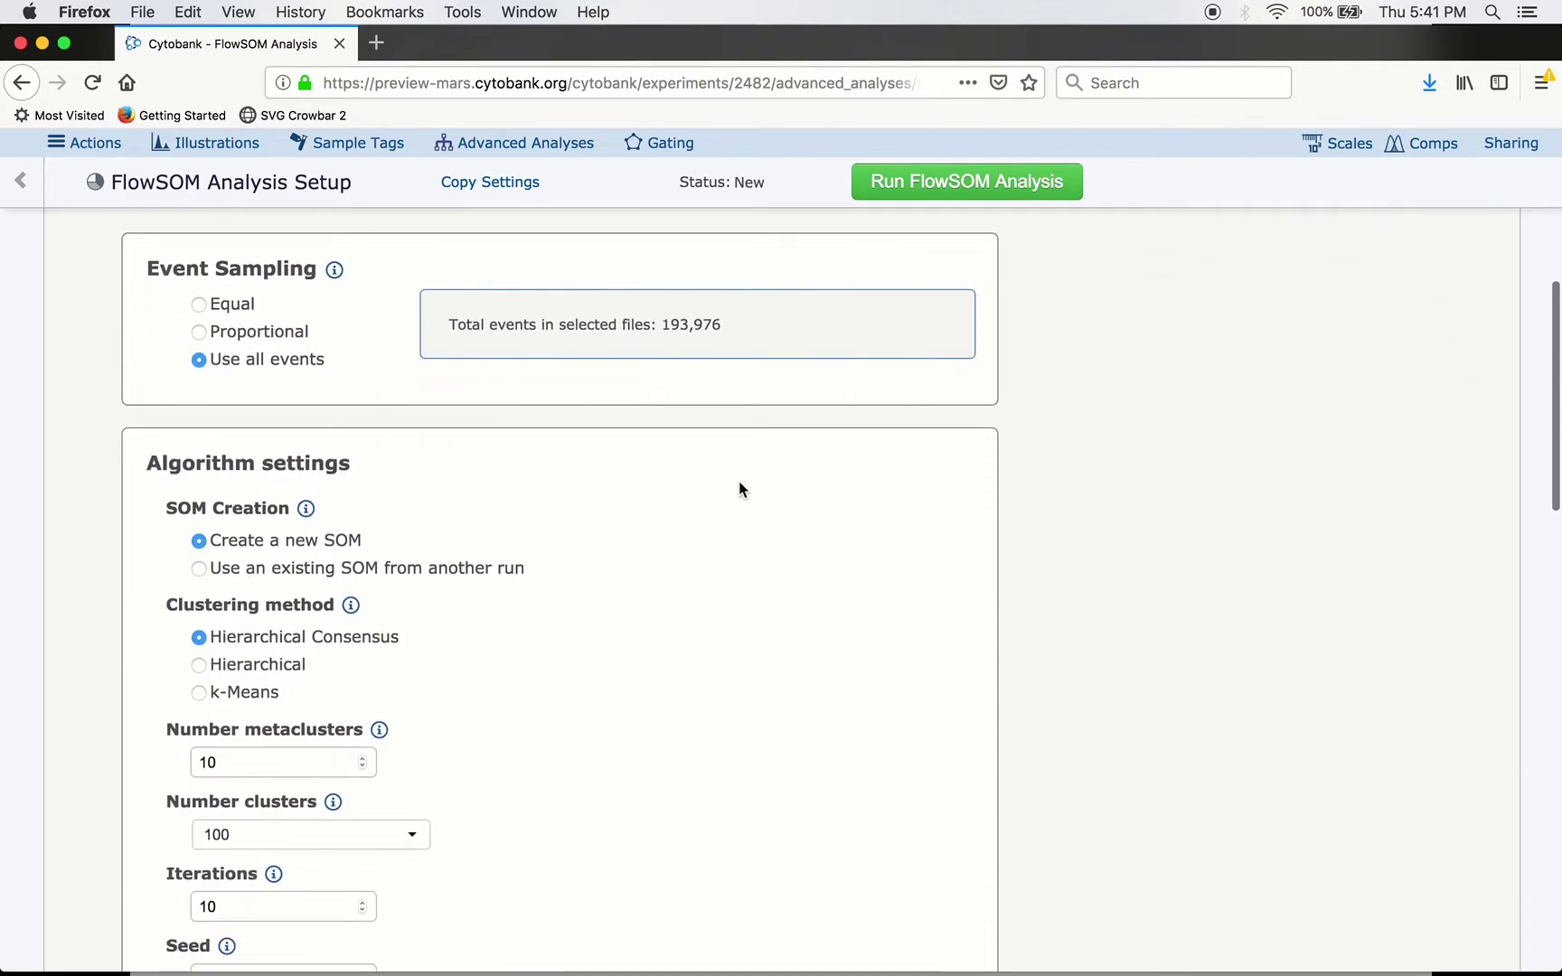
{"action": "scroll", "coordinate": [739, 488], "scroll_direction": "down", "scroll_amount": 2}
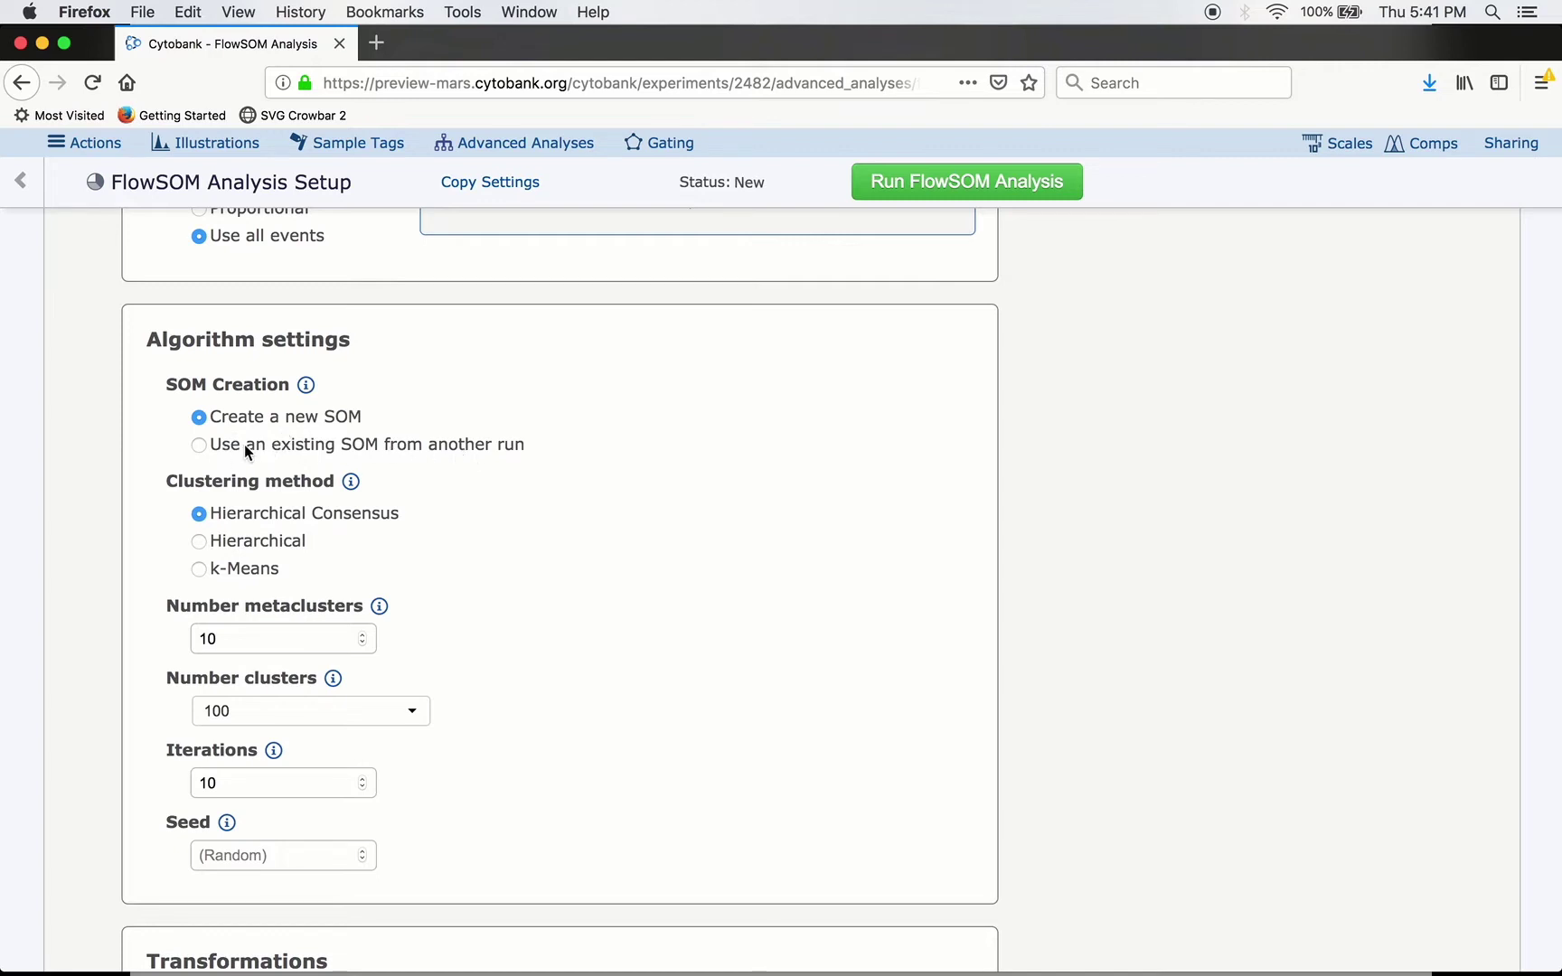
{"action": "left_click", "coordinate": [199, 444]}
{"action": "left_click", "coordinate": [294, 492]}
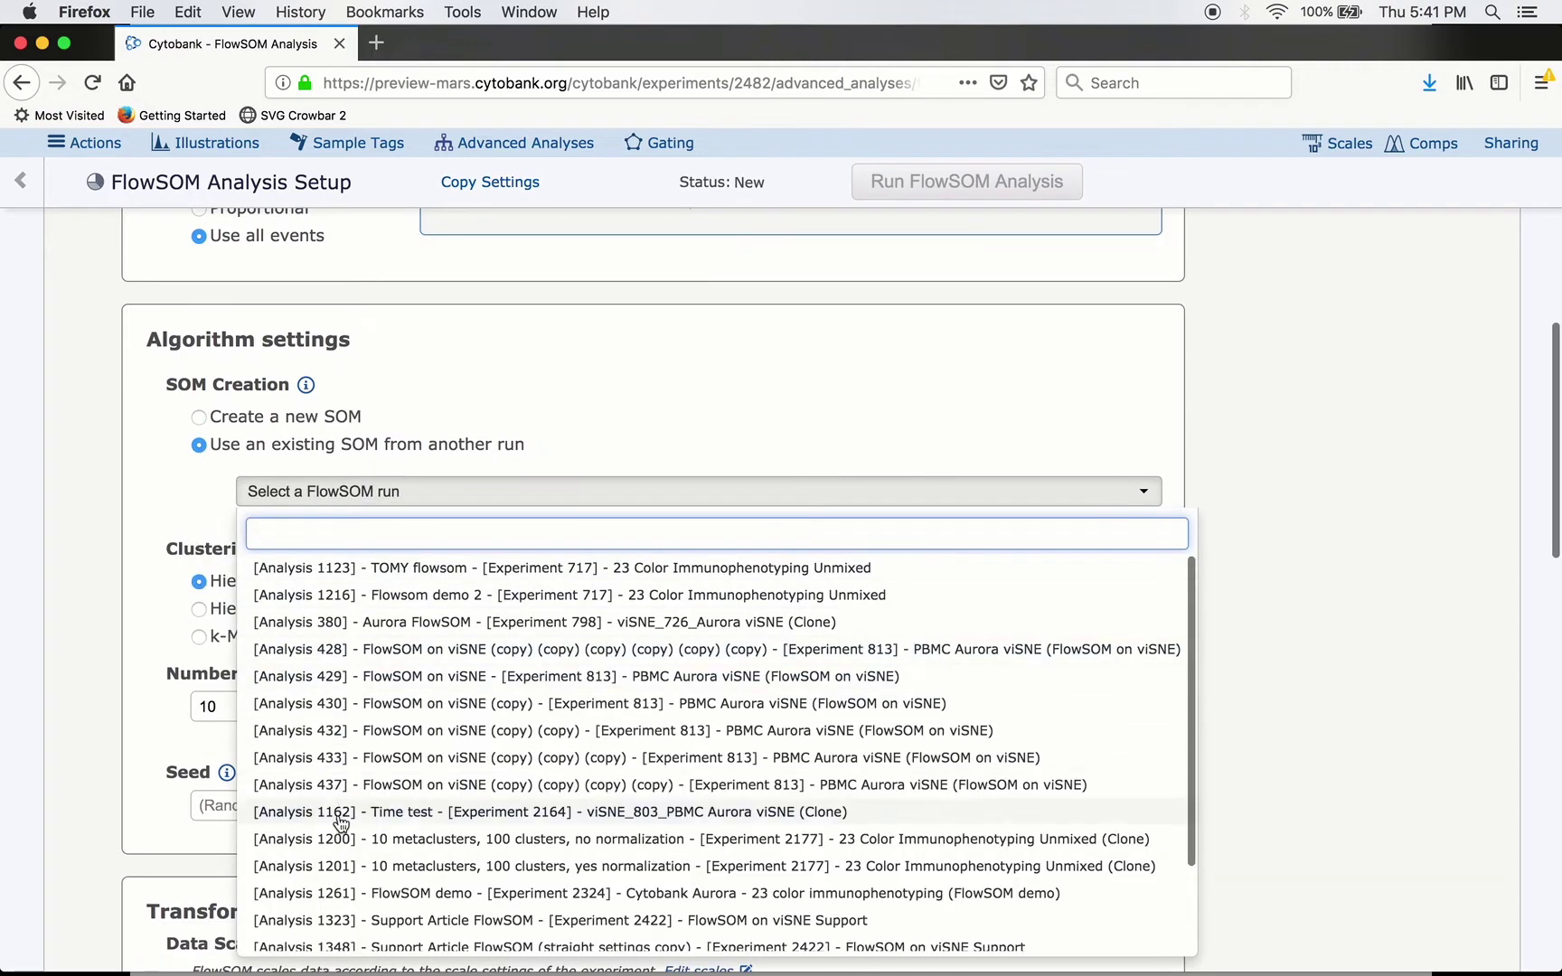
{"action": "left_click", "coordinate": [551, 397]}
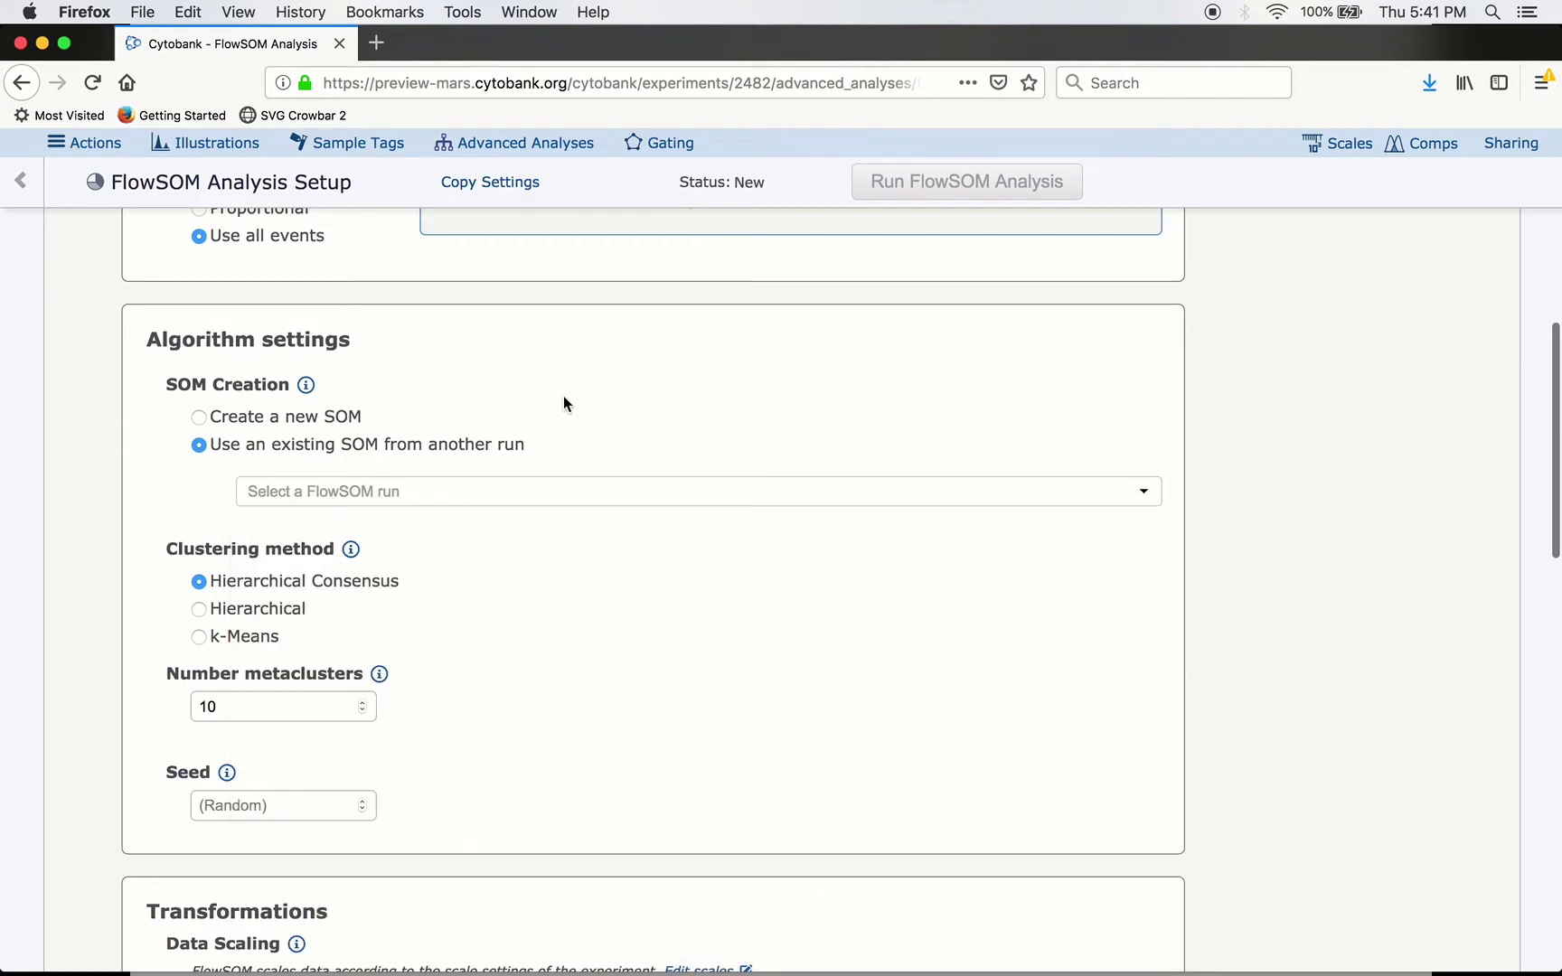
{"action": "left_click", "coordinate": [199, 416]}
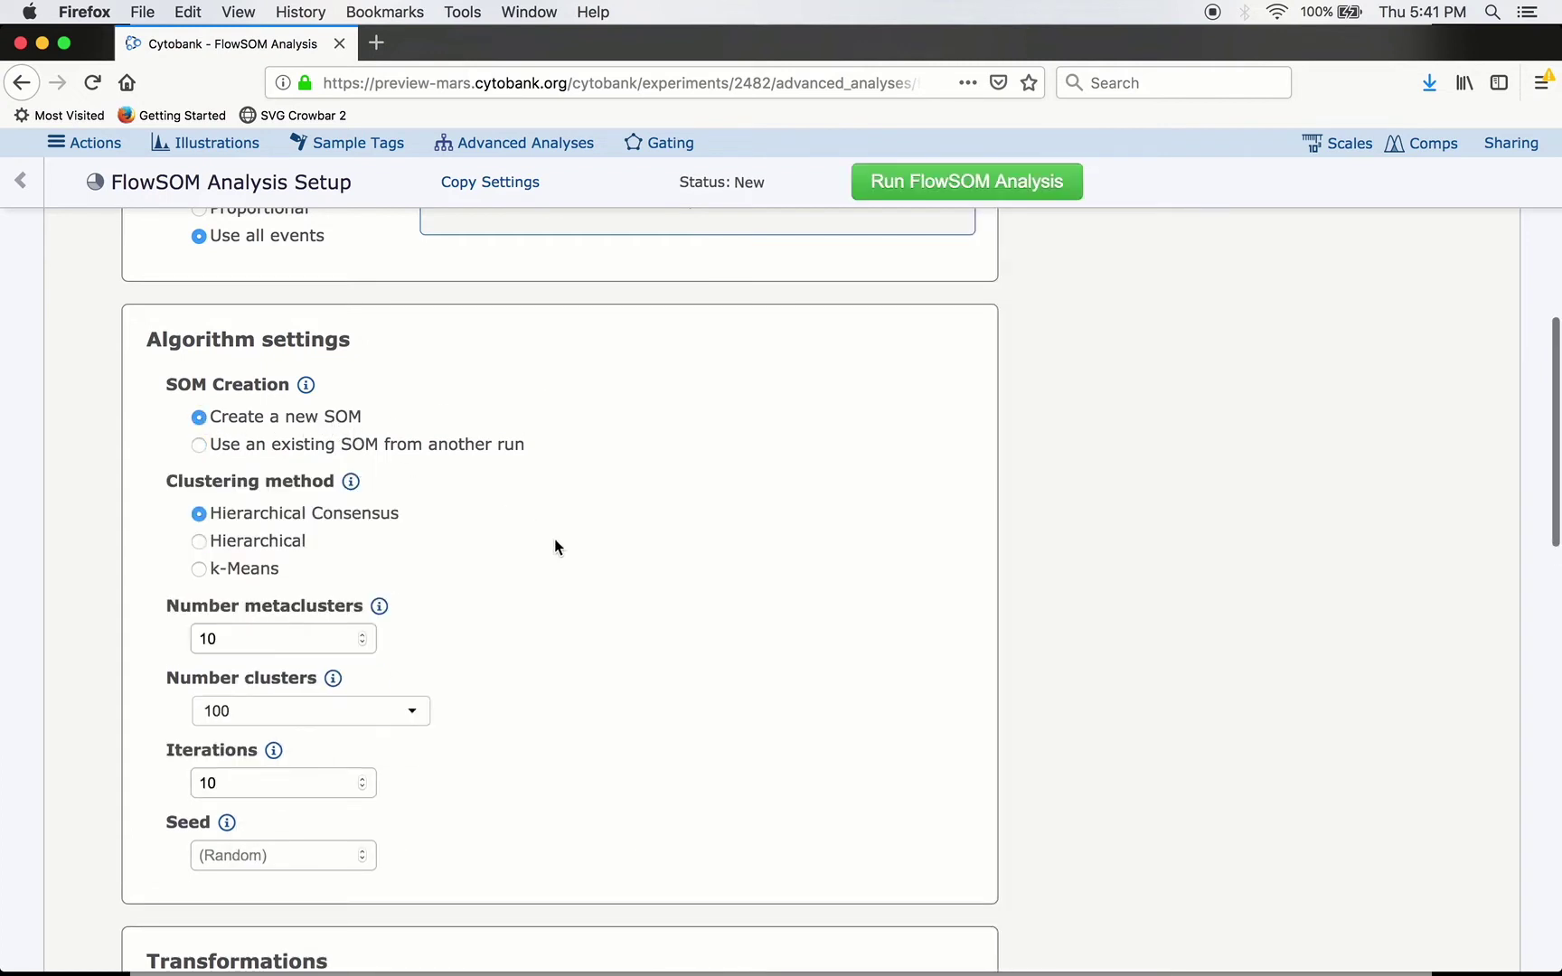
{"action": "scroll", "coordinate": [554, 540], "scroll_direction": "down", "scroll_amount": 2}
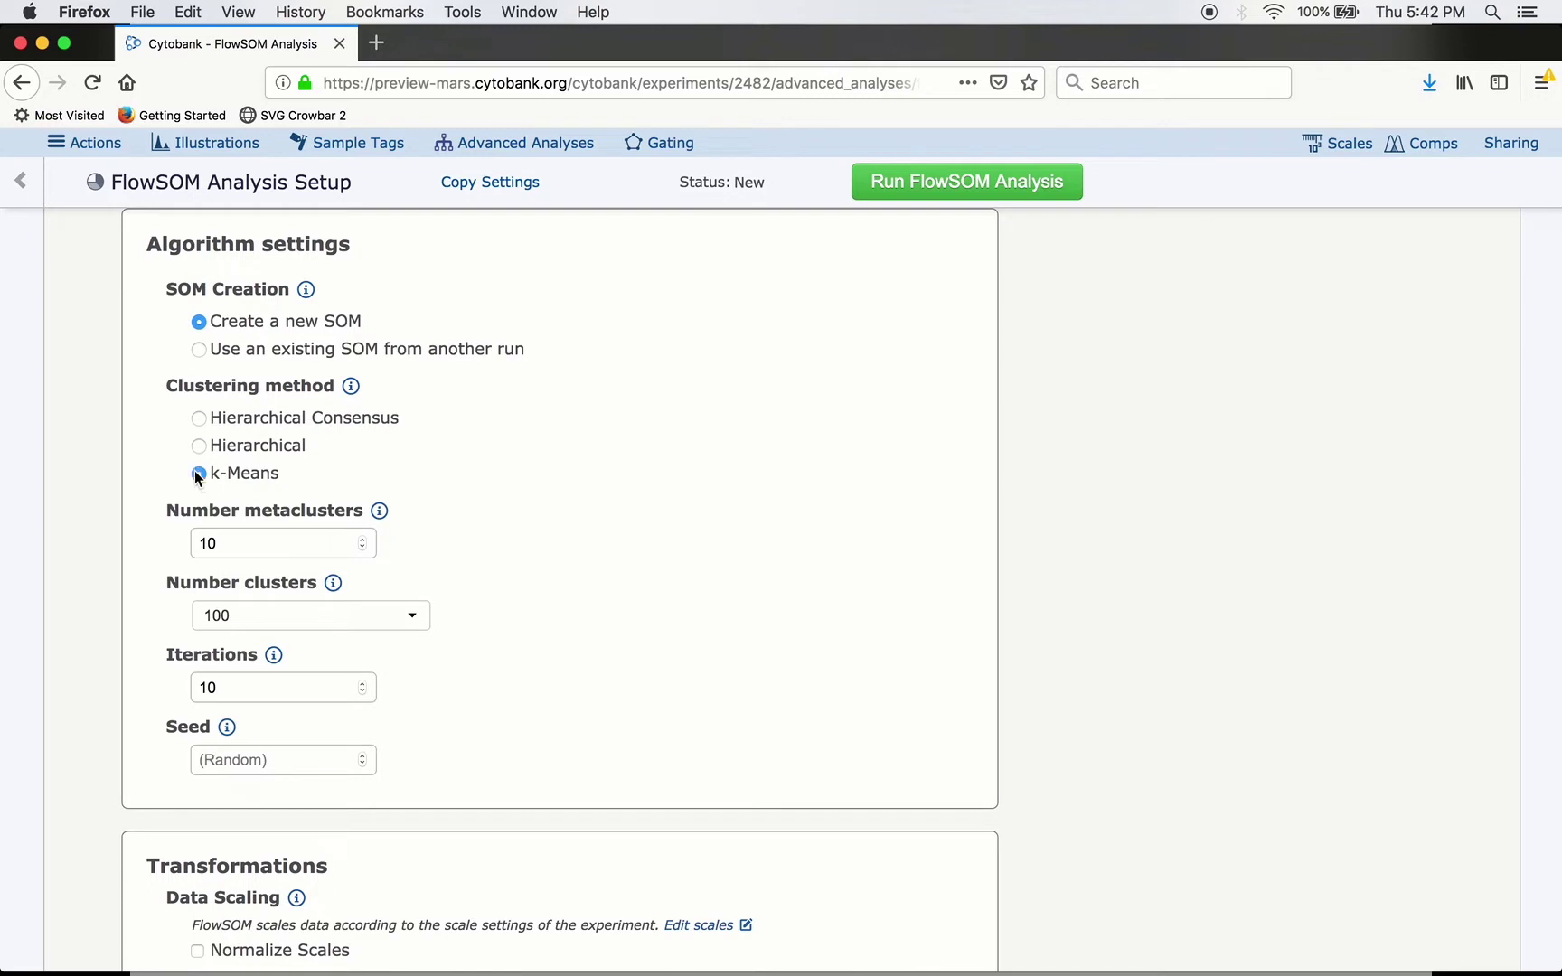
{"action": "left_click", "coordinate": [199, 443]}
{"action": "left_click", "coordinate": [199, 418]}
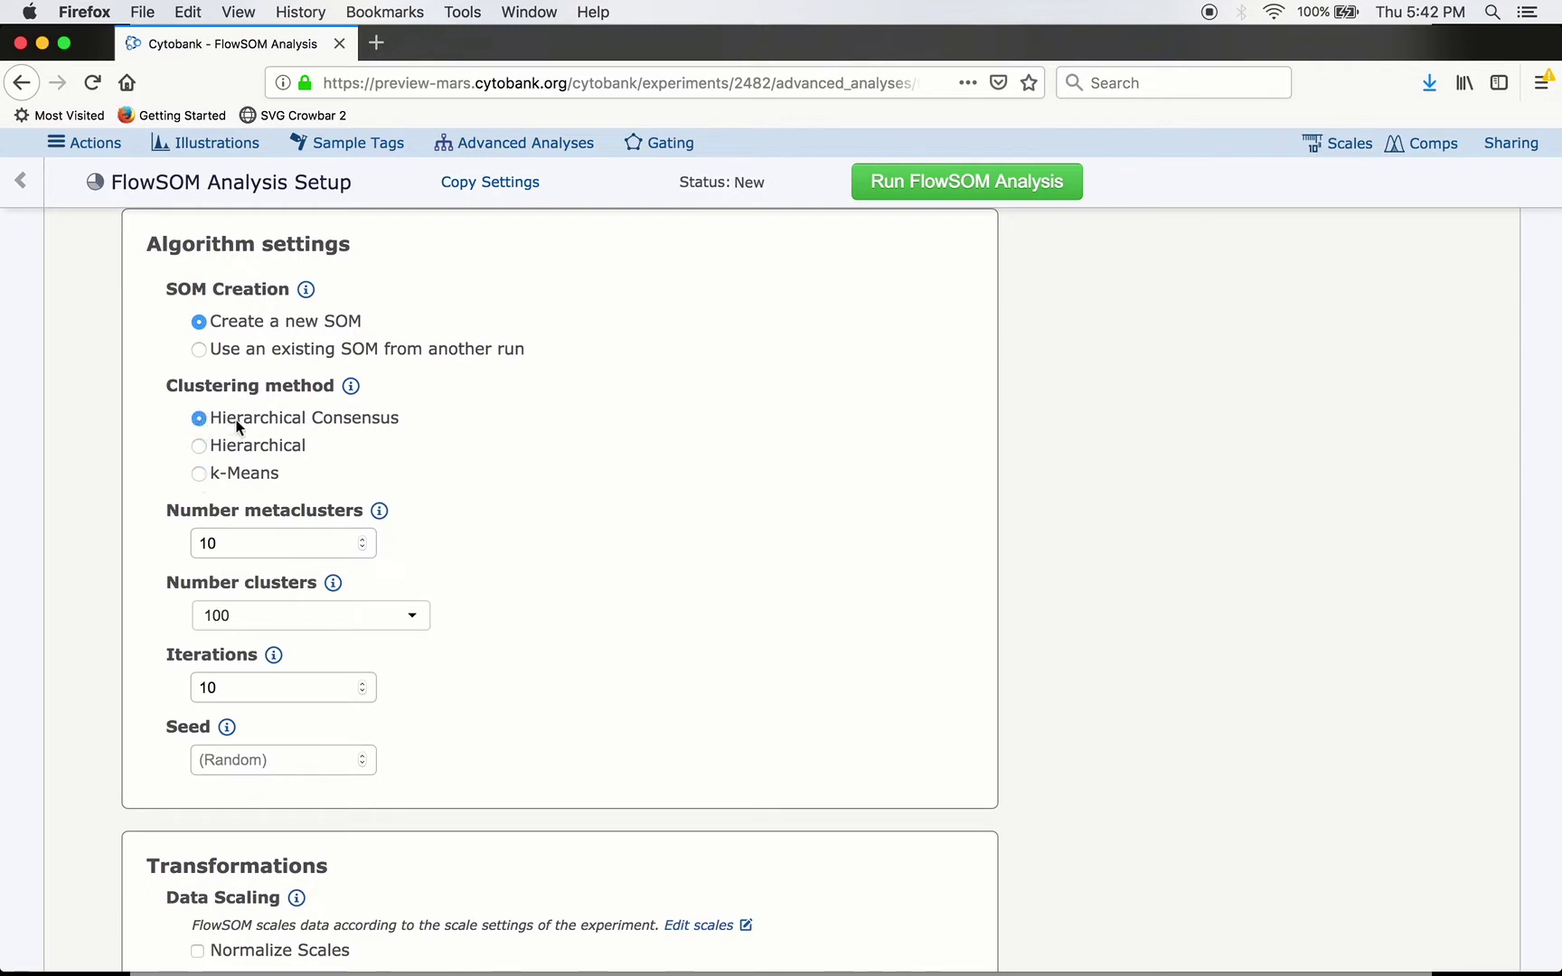
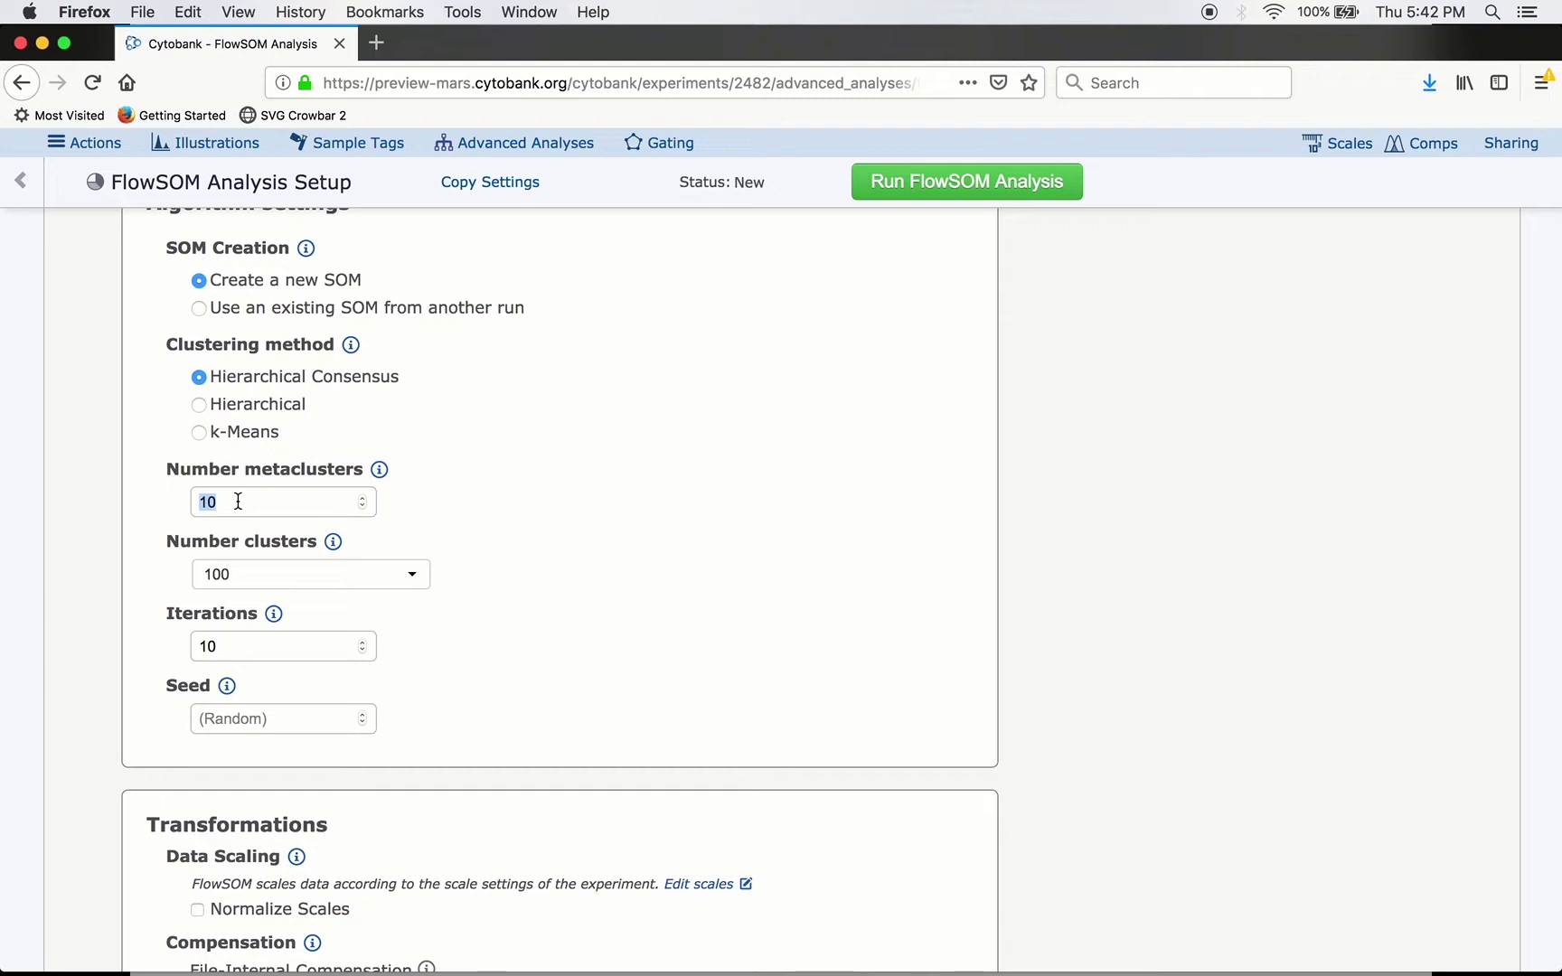
Set the number of metaclusters to 15 in the algorithm settings.
{"action": "type", "text": "15"}
{"action": "scroll", "coordinate": [501, 487], "scroll_direction": "down", "scroll_amount": 1}
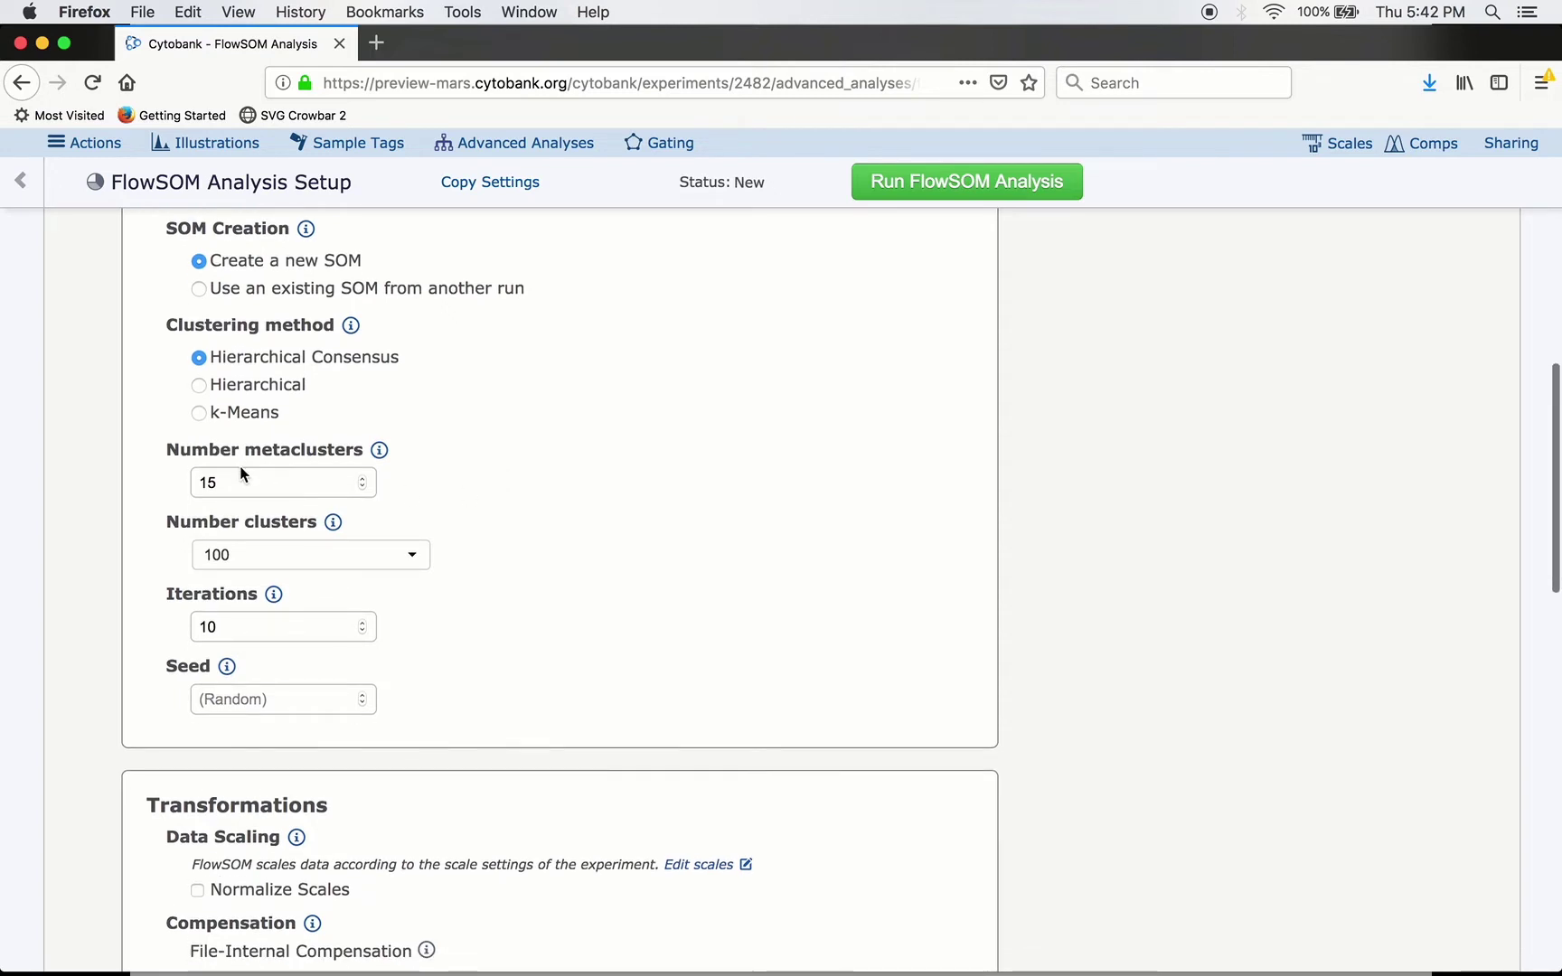
{"action": "double_click", "coordinate": [205, 482]}
{"action": "left_click", "coordinate": [530, 431]}
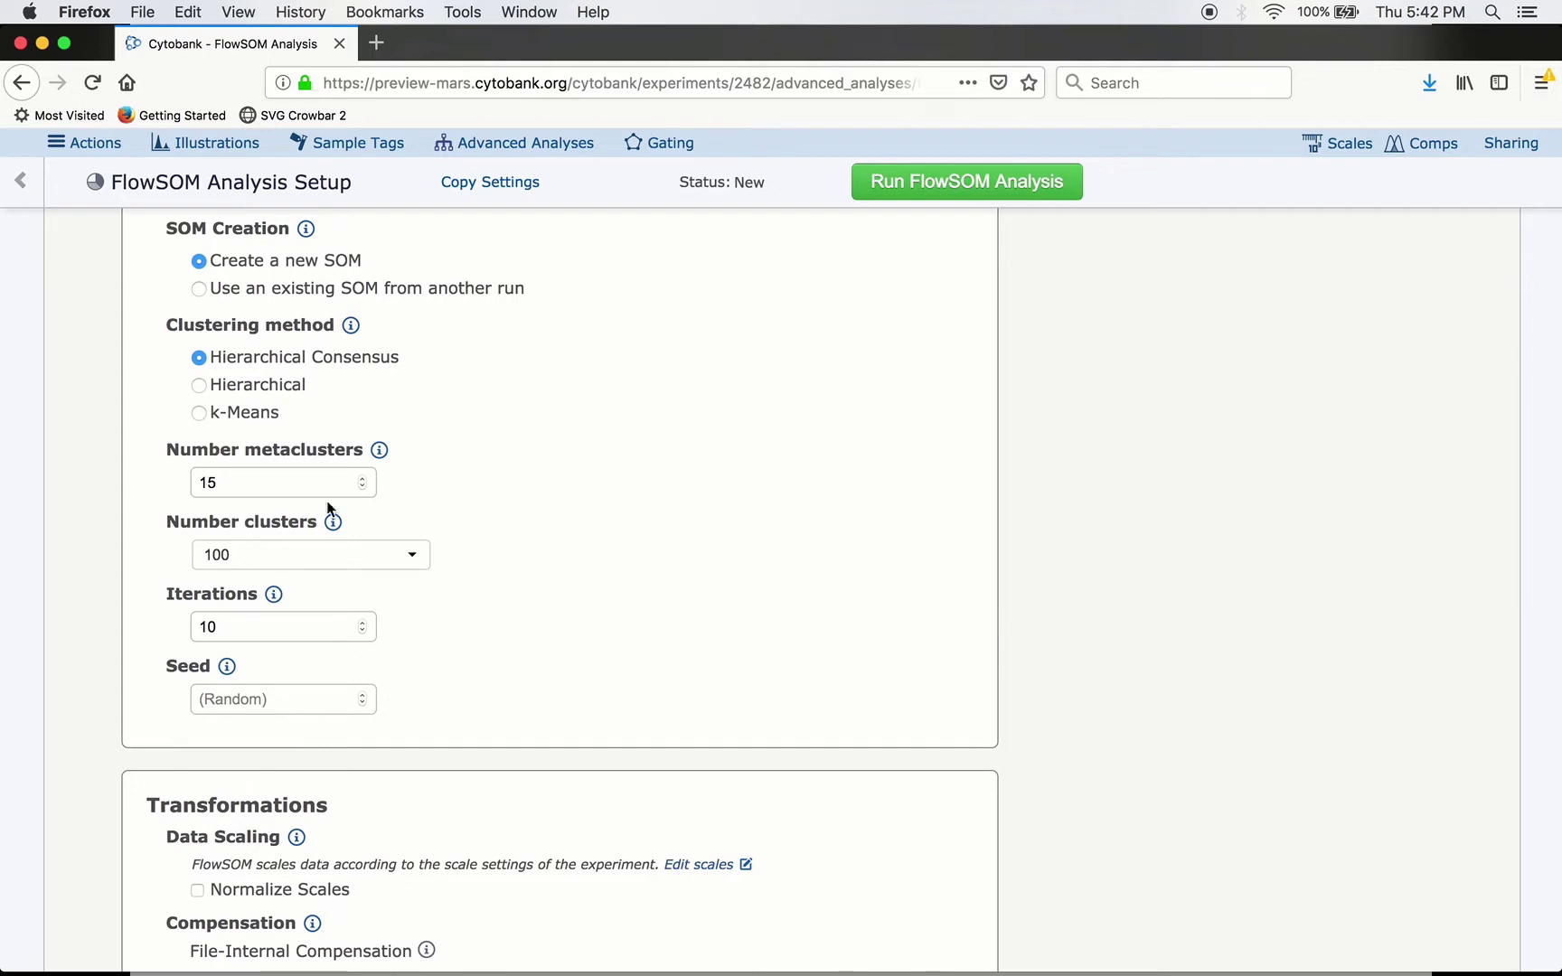
Set the number of clusters to 225 in the algorithm settings.
{"action": "left_click", "coordinate": [257, 550]}
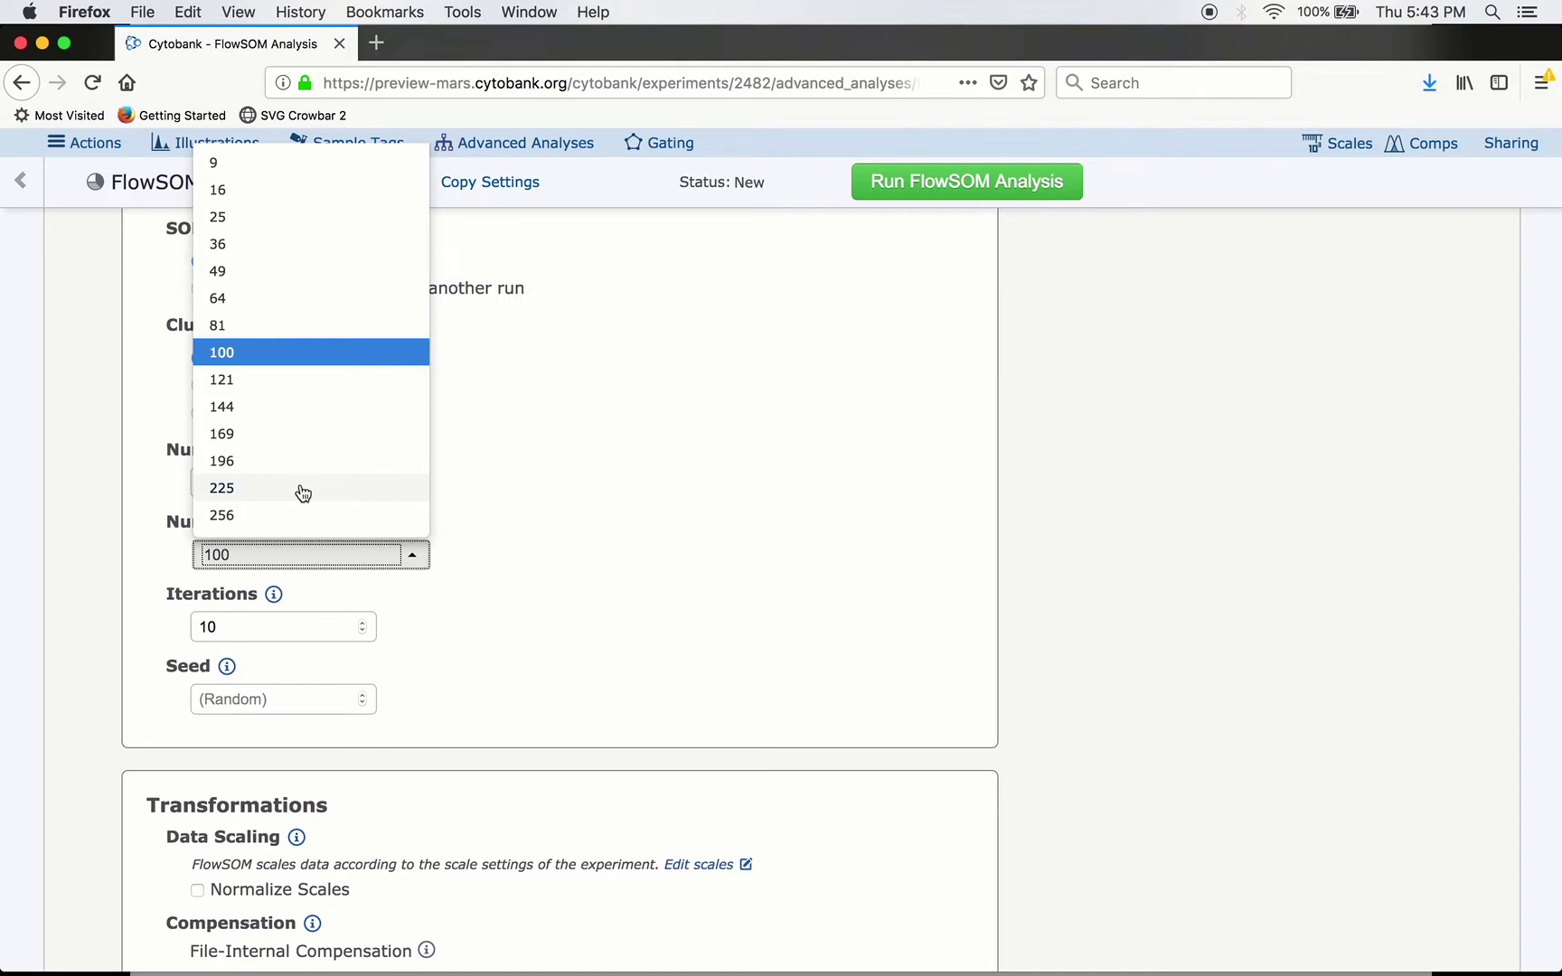
{"action": "left_click", "coordinate": [302, 492]}
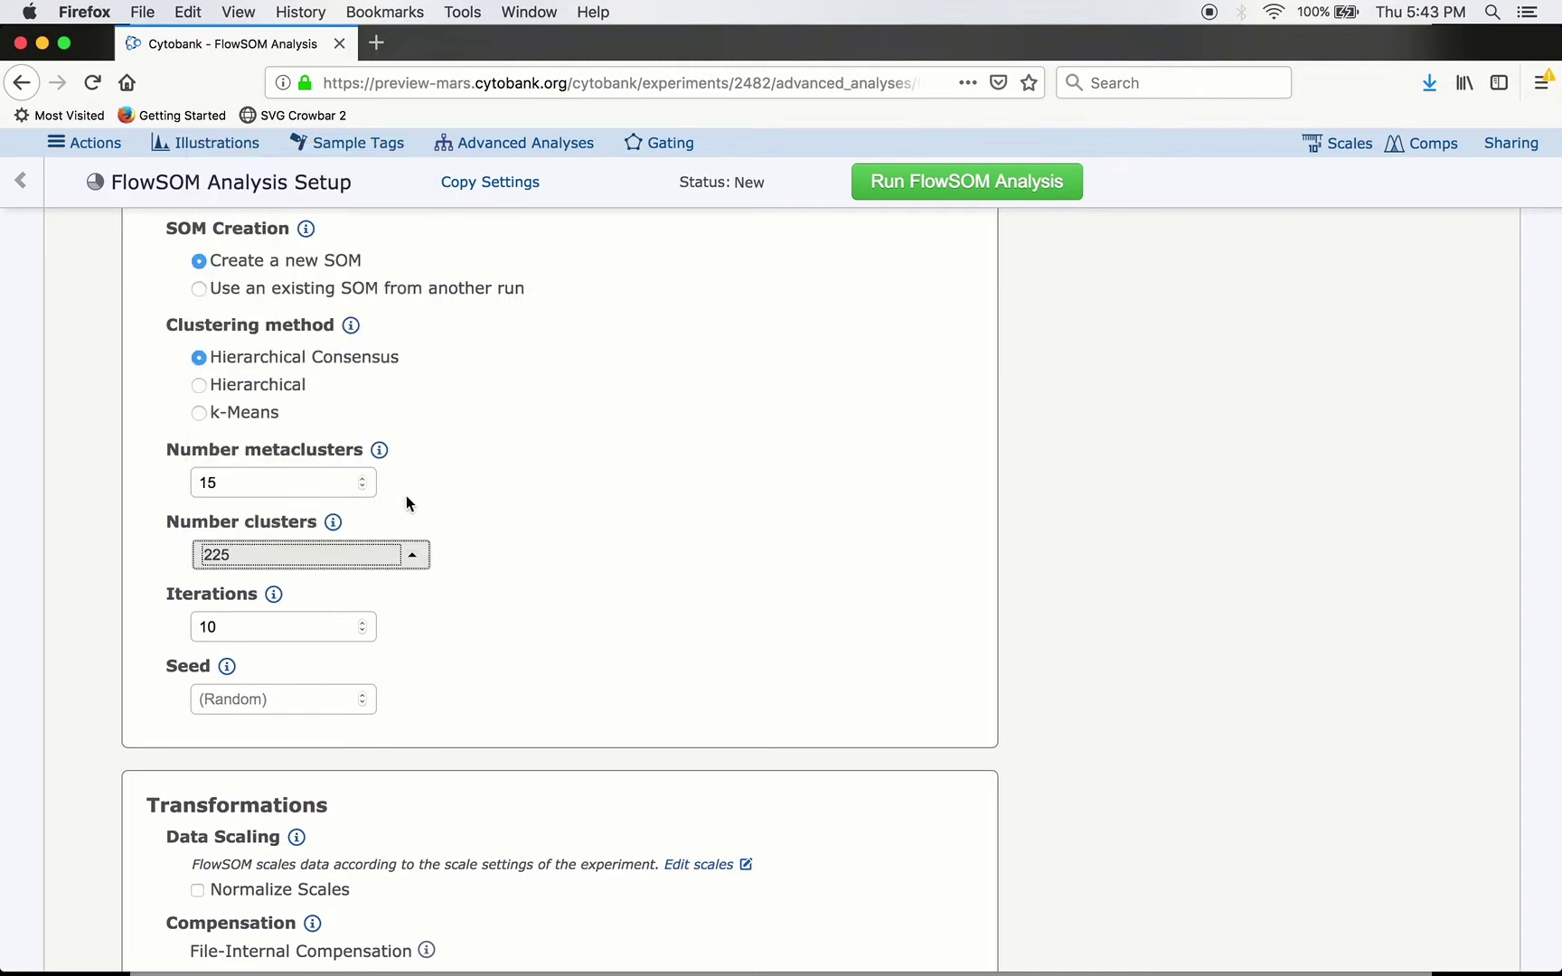
{"action": "left_click", "coordinate": [347, 559]}
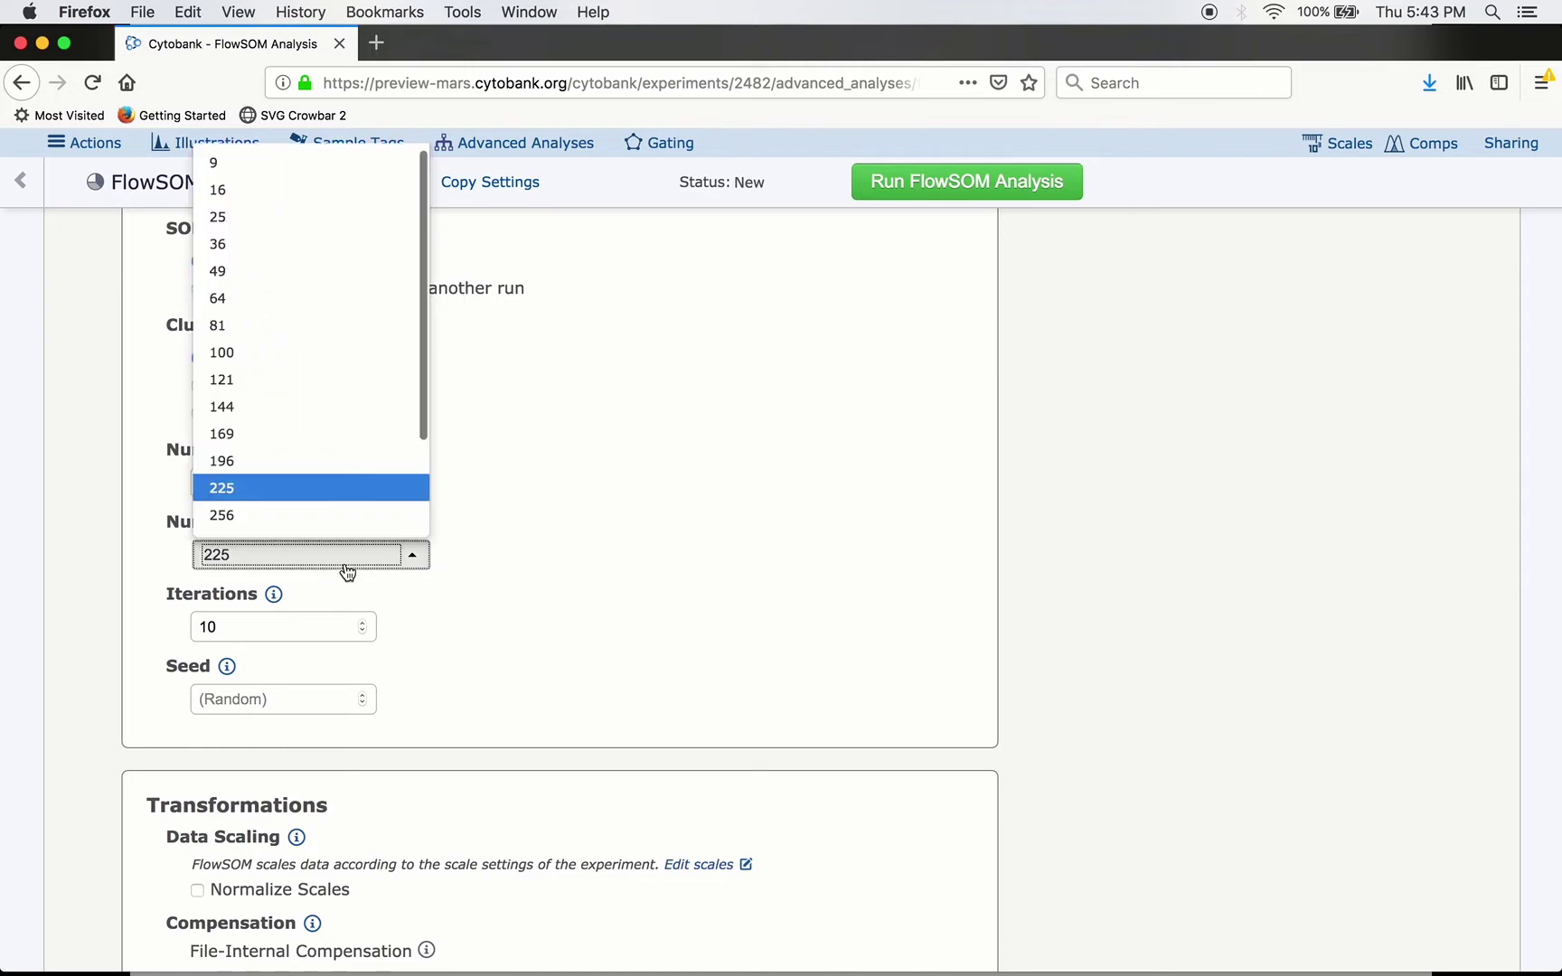
{"action": "left_click", "coordinate": [328, 489]}
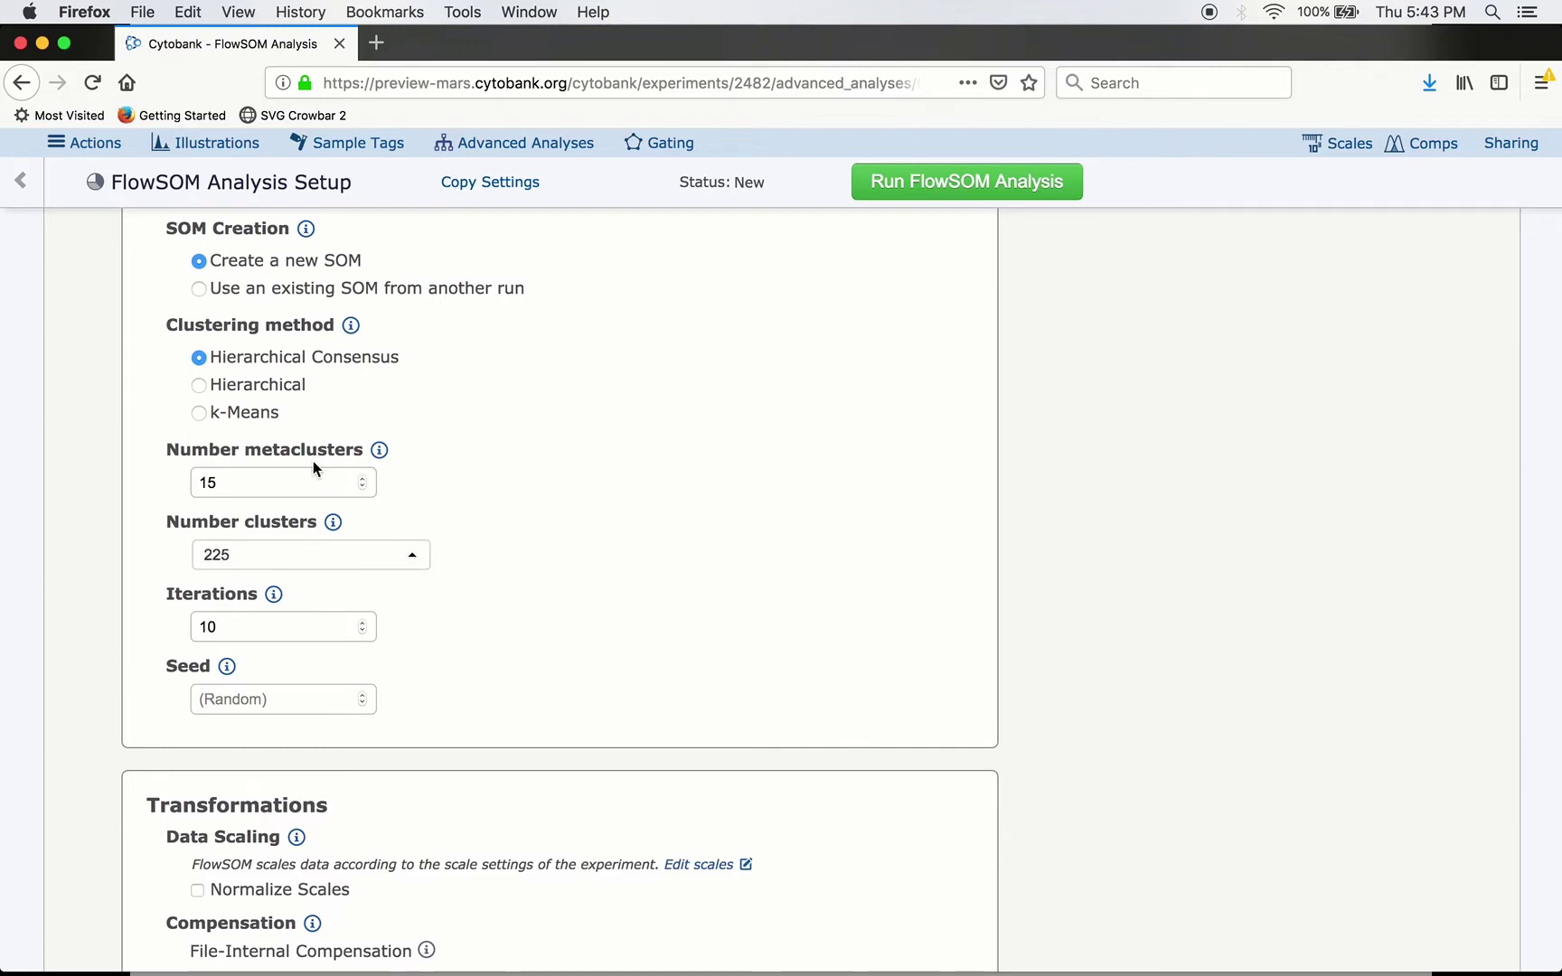
{"action": "left_click", "coordinate": [301, 564]}
{"action": "left_click", "coordinate": [269, 244]}
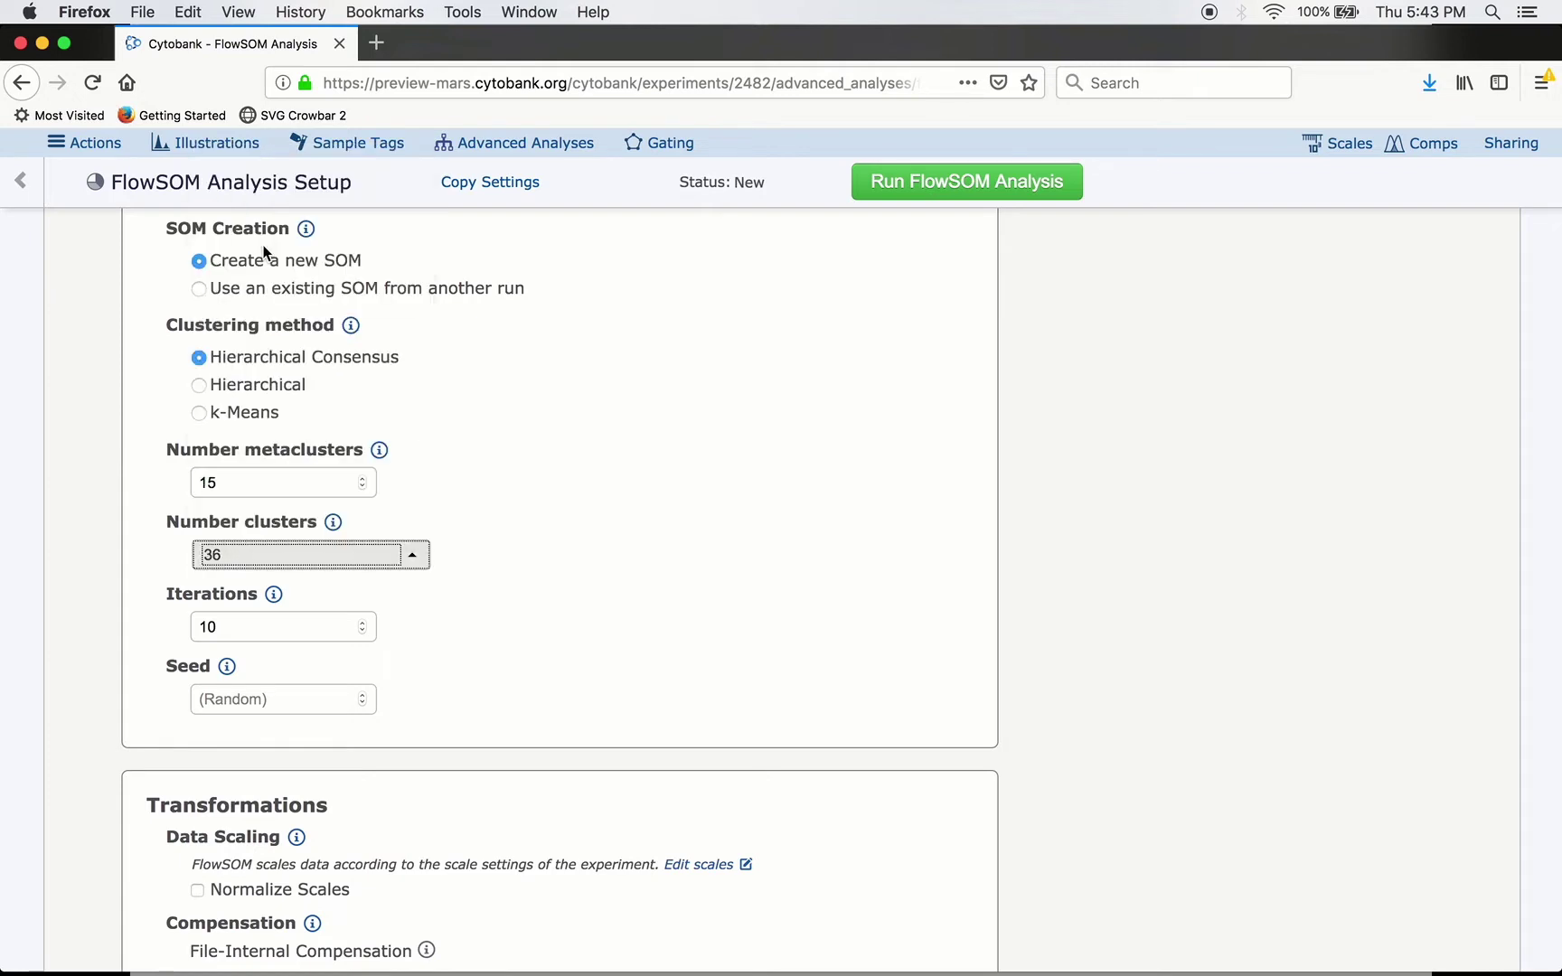
{"action": "left_click", "coordinate": [252, 555]}
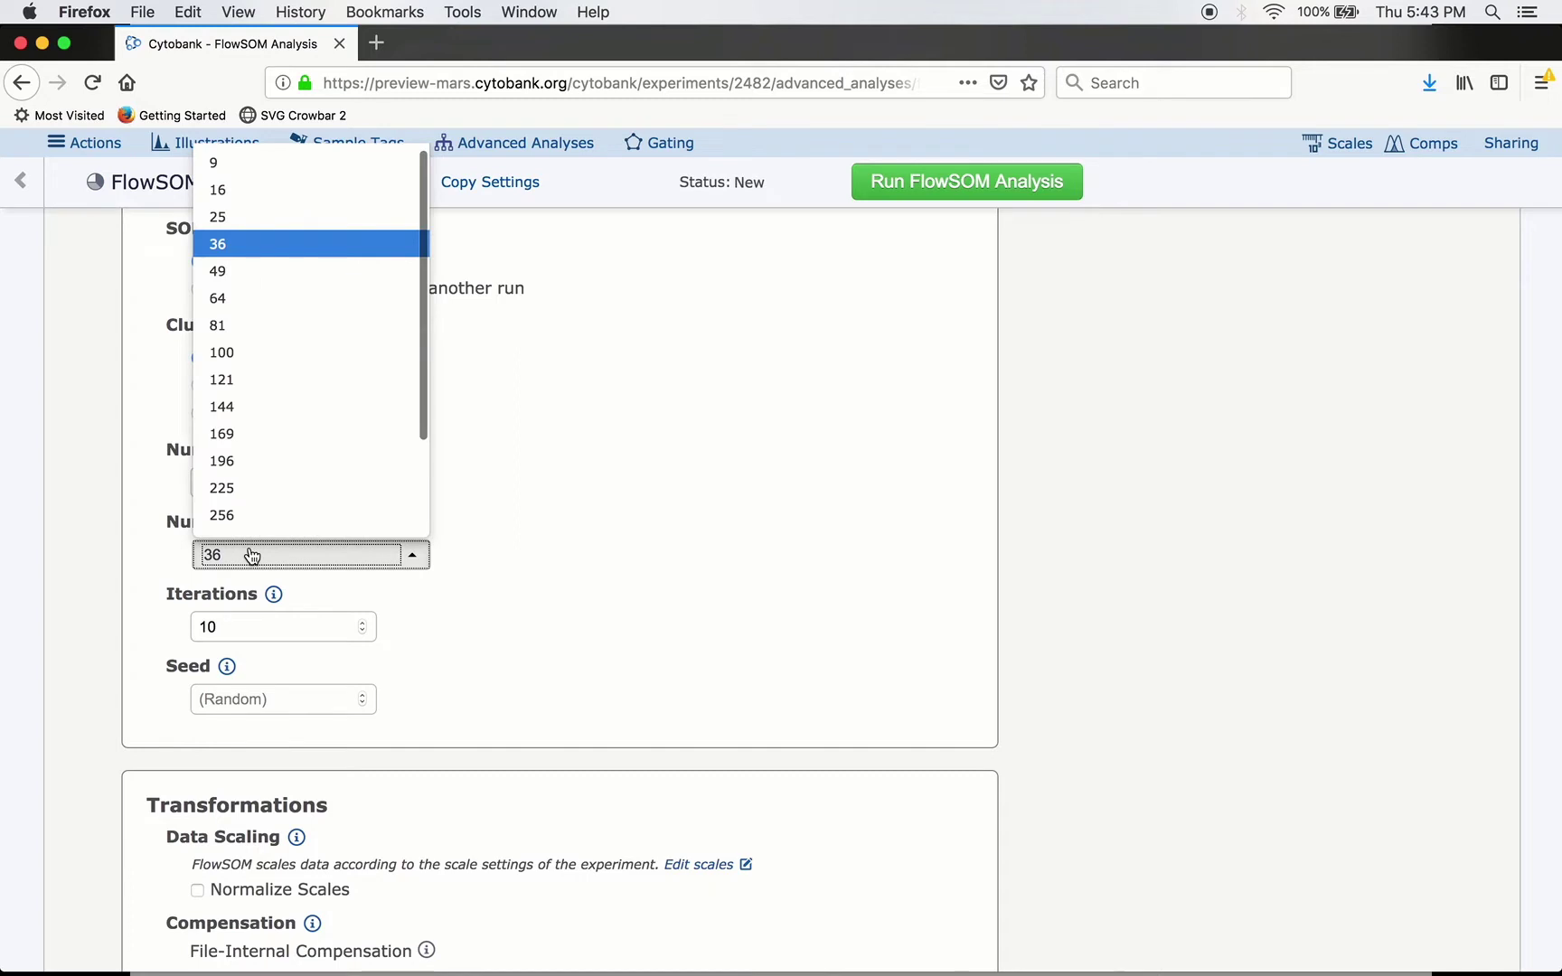
{"action": "left_click", "coordinate": [260, 487]}
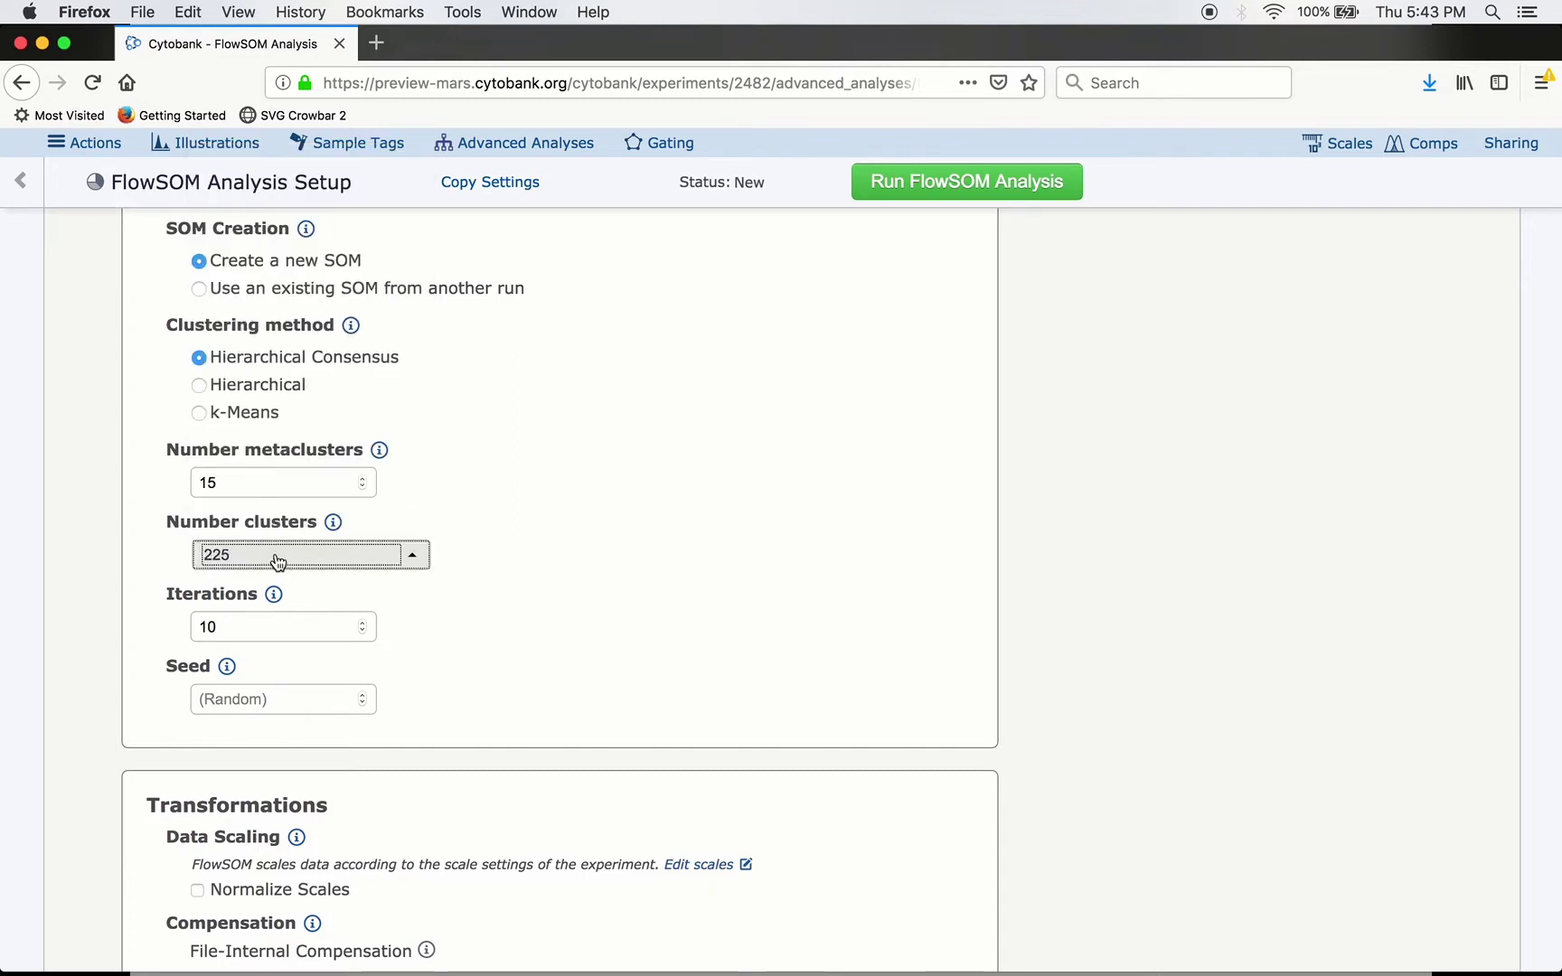
{"action": "left_click", "coordinate": [506, 530]}
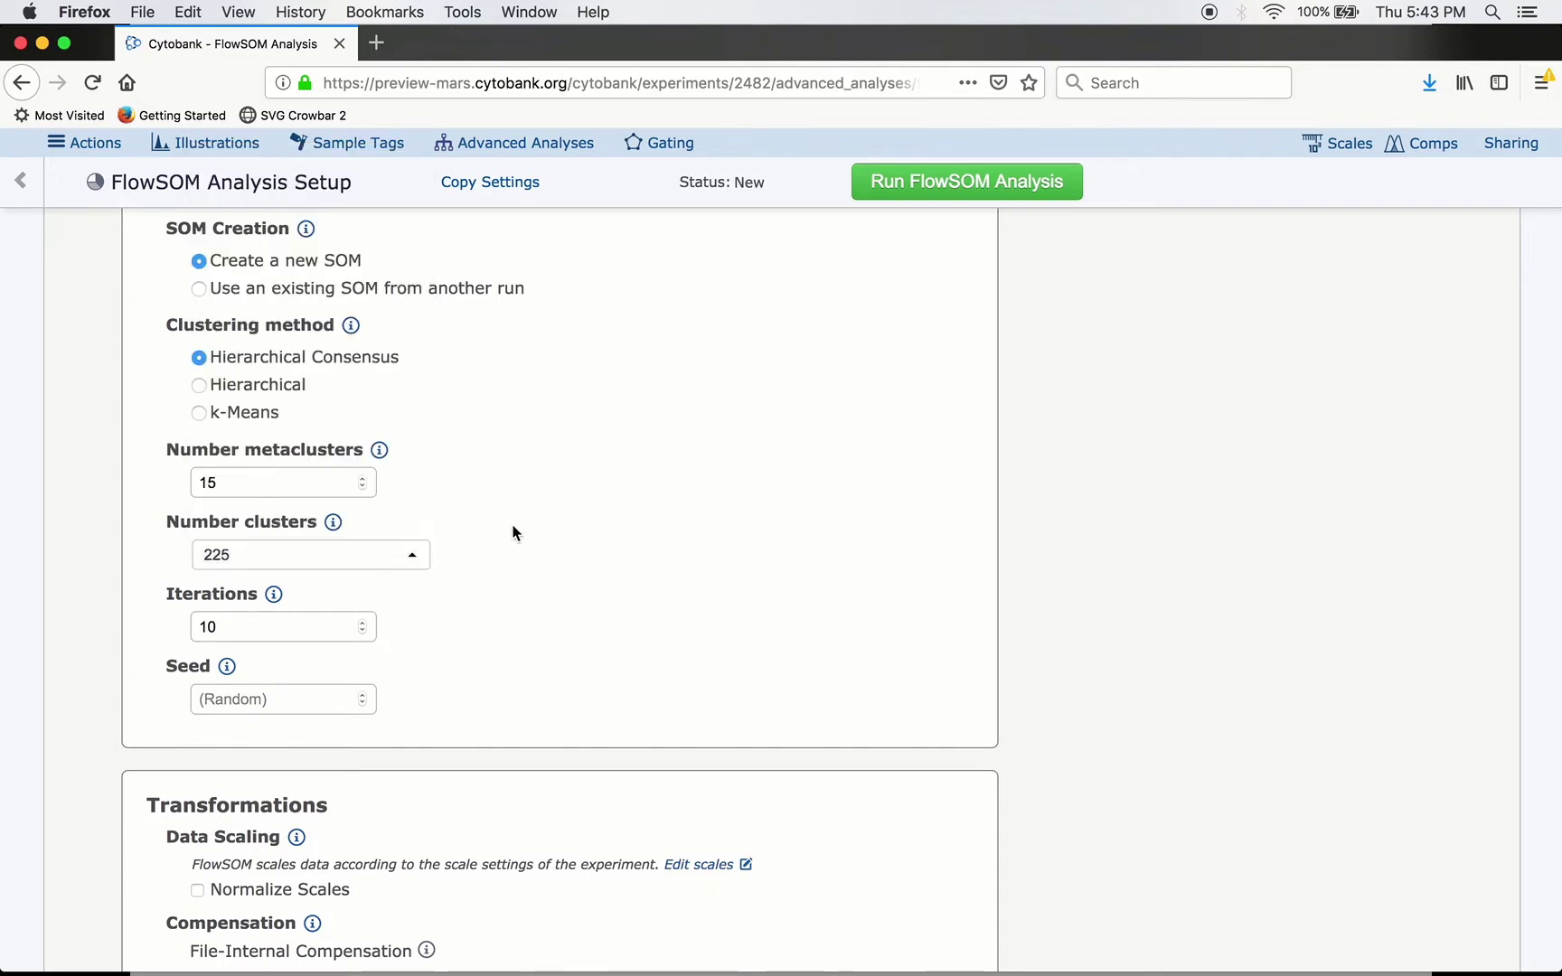
Review the iterations, seed, data scaling, compensation and PDF output settings.
{"action": "left_click", "coordinate": [221, 626]}
{"action": "left_click", "coordinate": [250, 706]}
{"action": "scroll", "coordinate": [647, 456], "scroll_direction": "down", "scroll_amount": 5}
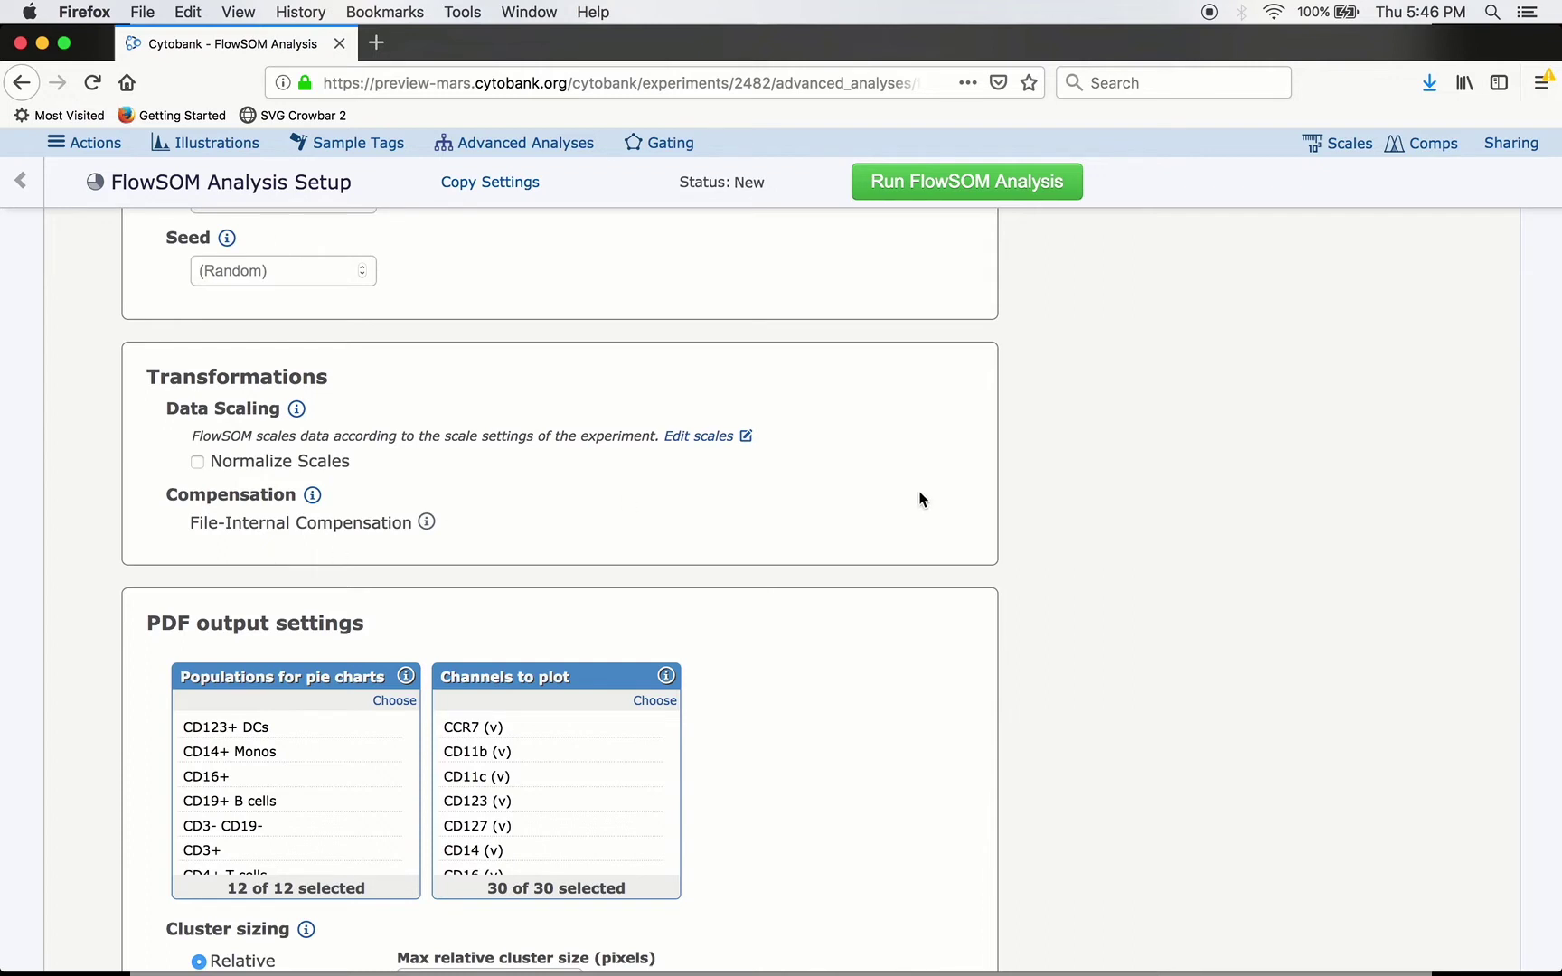
{"action": "scroll", "coordinate": [919, 493], "scroll_direction": "down", "scroll_amount": 3}
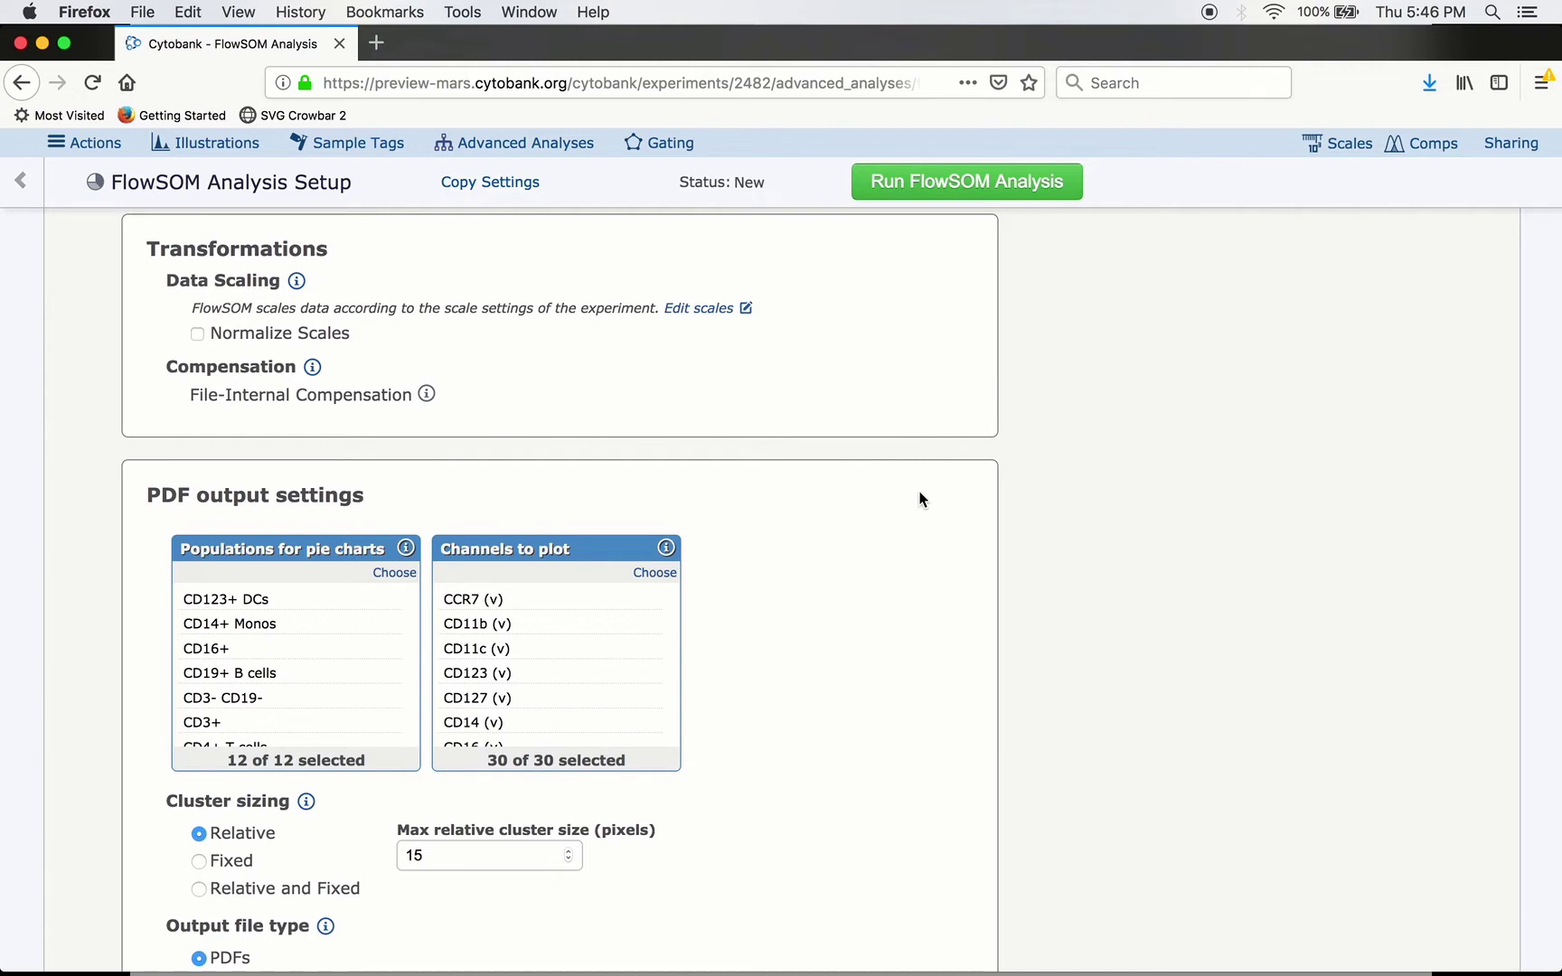
{"action": "scroll", "coordinate": [919, 499], "scroll_direction": "up", "scroll_amount": 2}
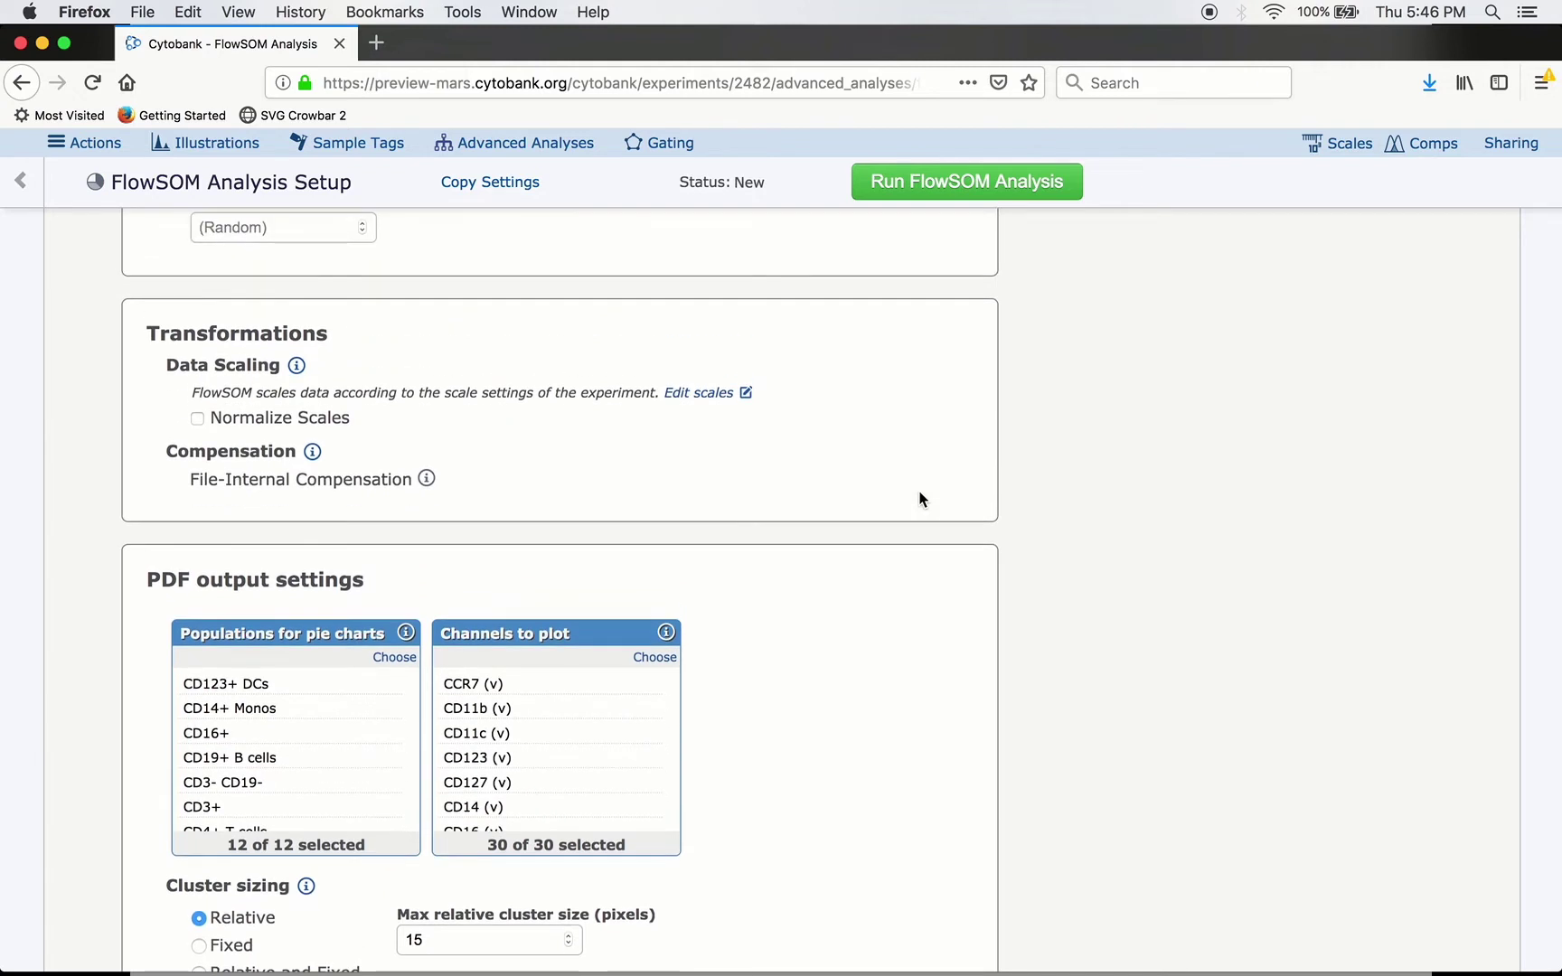
{"action": "scroll", "coordinate": [920, 497], "scroll_direction": "down", "scroll_amount": 1}
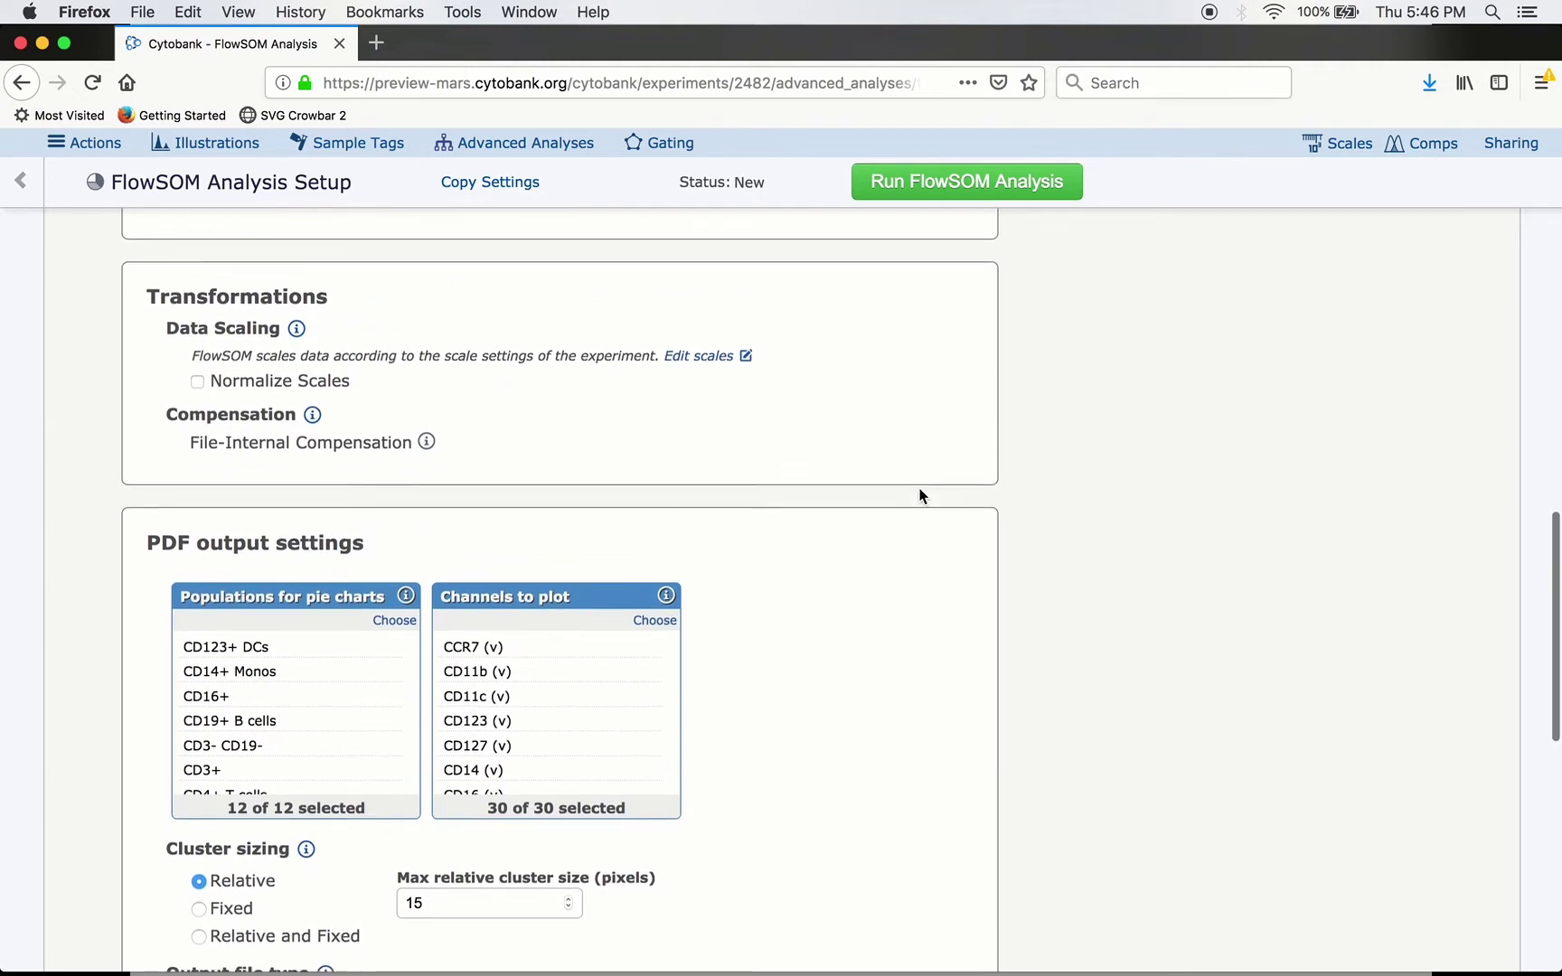
{"action": "scroll", "coordinate": [920, 495], "scroll_direction": "down", "scroll_amount": 4}
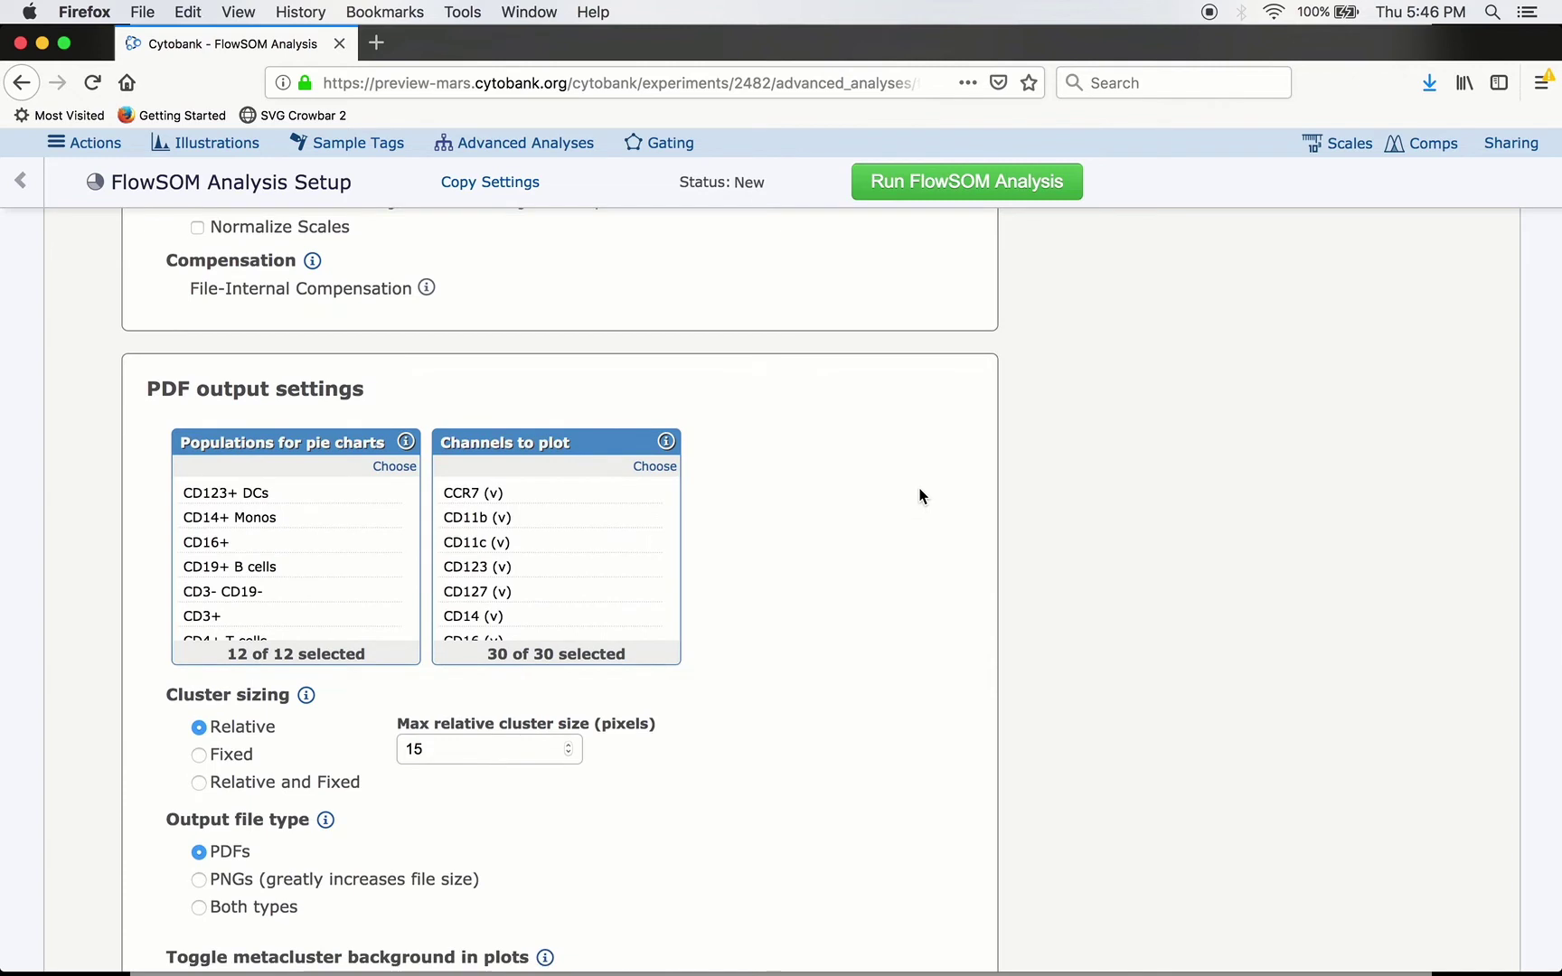
{"action": "scroll", "coordinate": [919, 497], "scroll_direction": "down", "scroll_amount": 2}
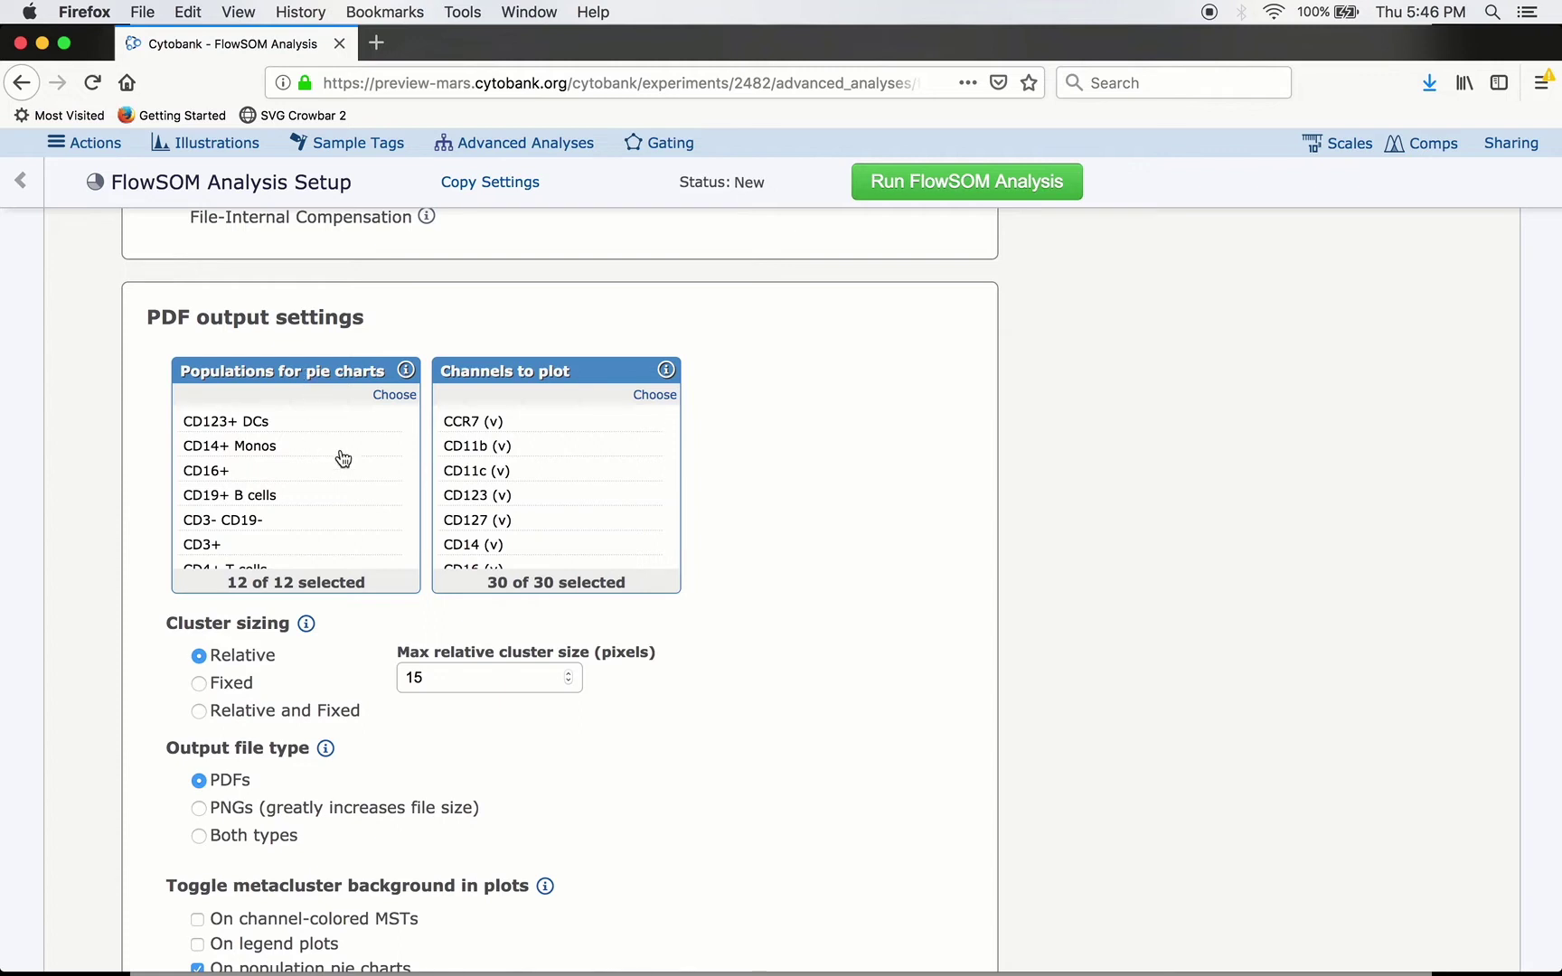
Exclude Singlets 2, Singlets 1, Scatter, CD3+ and CD3- CD19- from the populations for pie charts.
{"action": "left_click", "coordinate": [388, 401]}
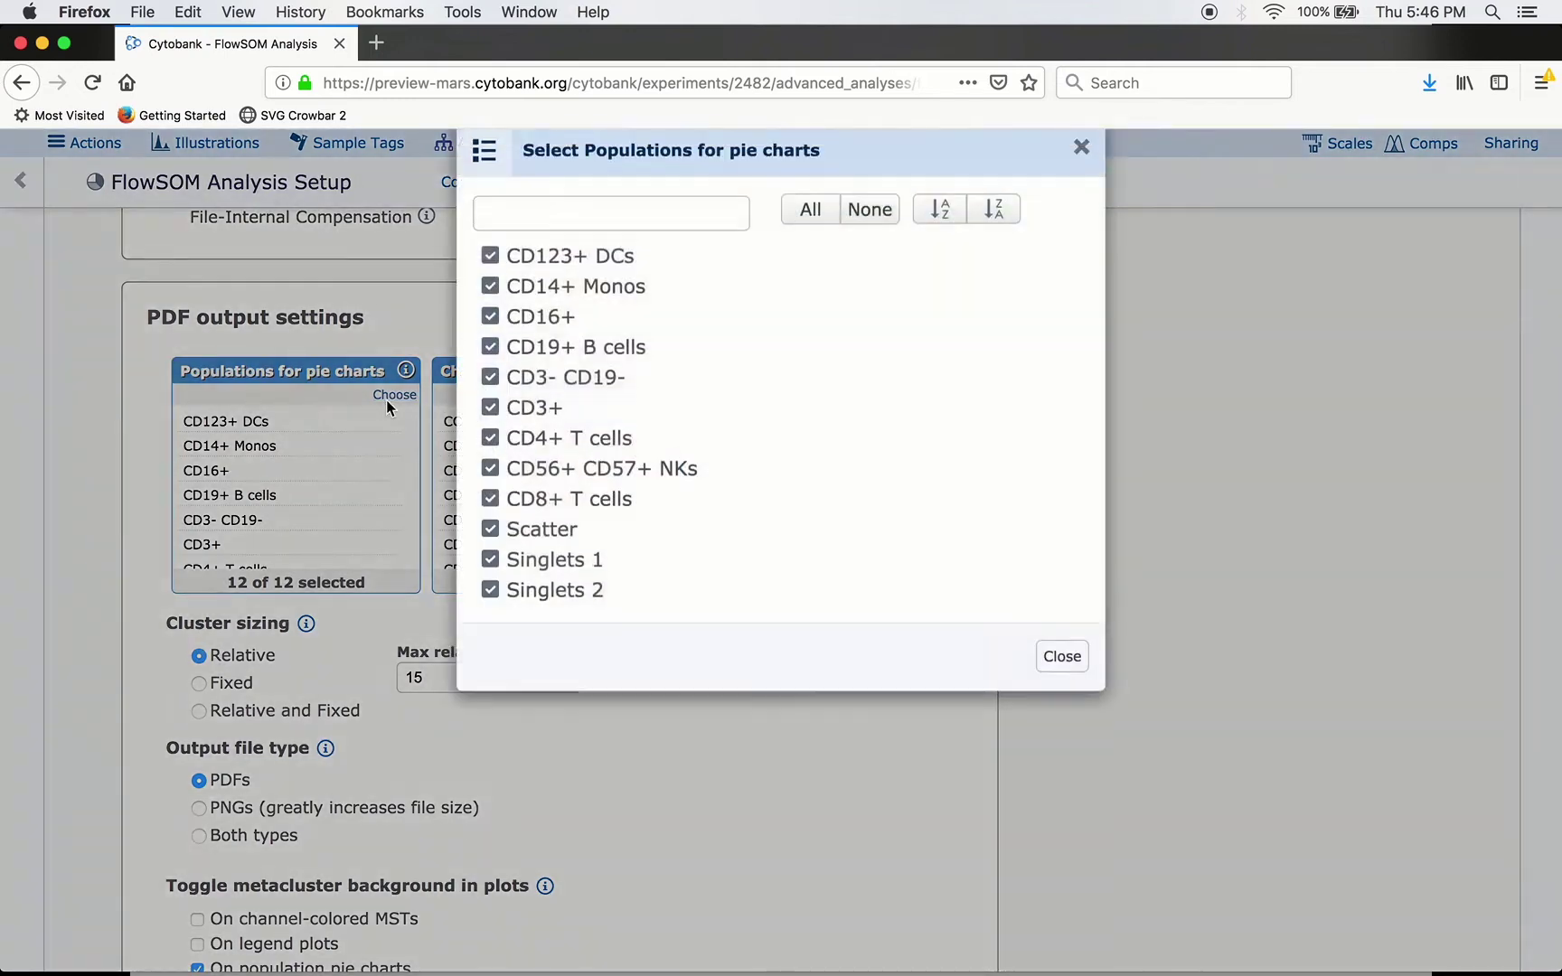
{"action": "left_click", "coordinate": [489, 630]}
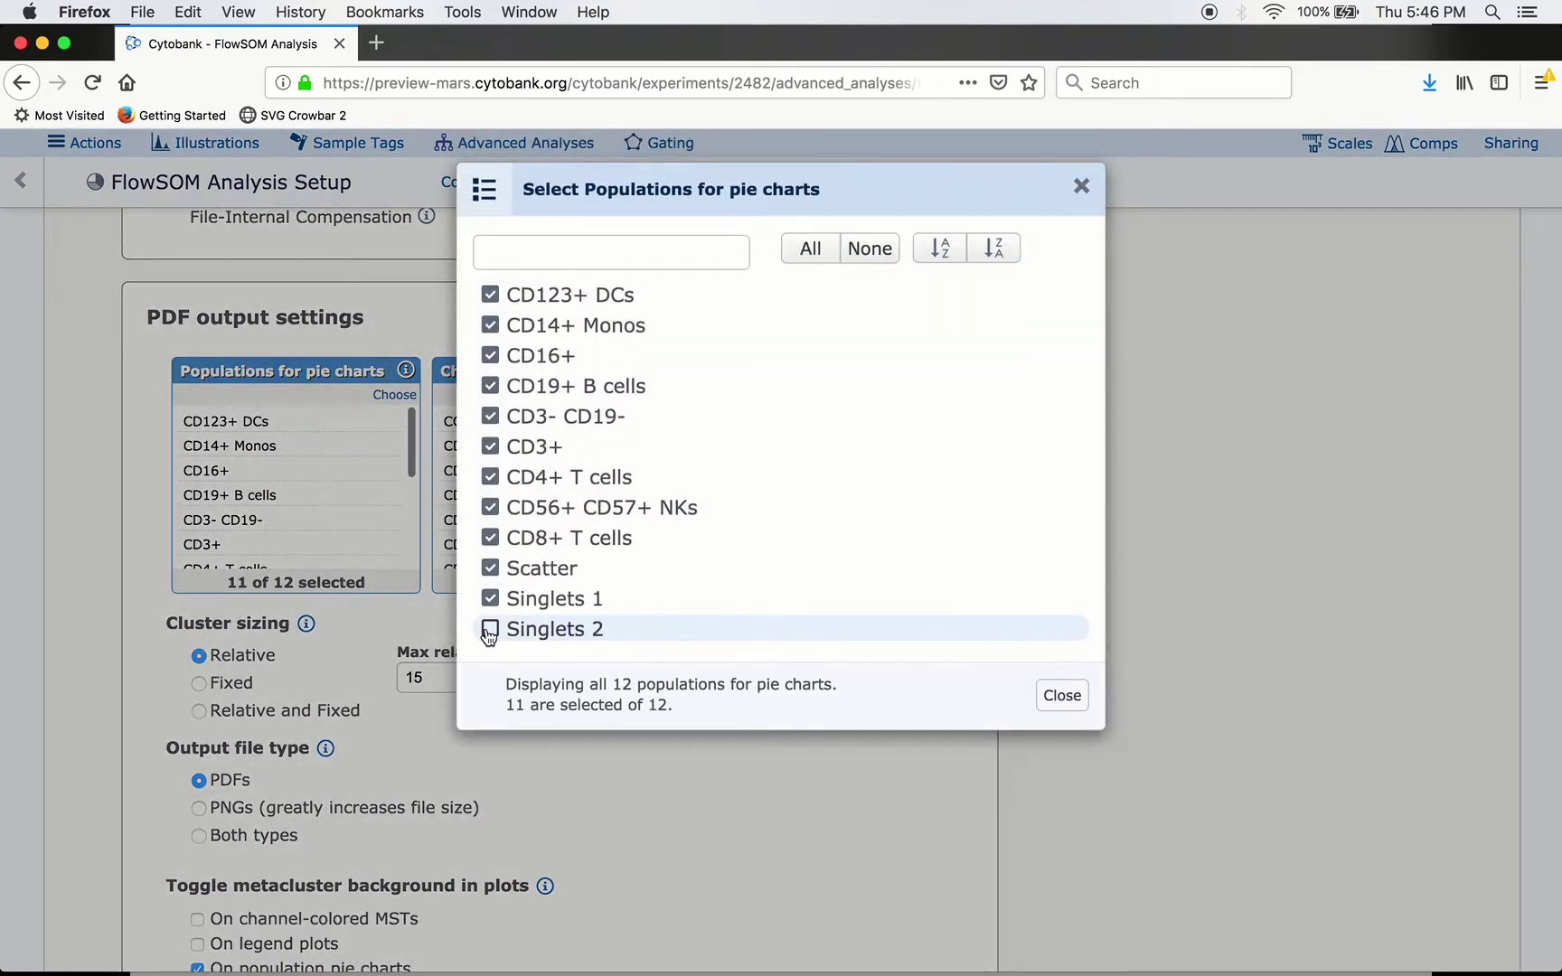
{"action": "left_click", "coordinate": [489, 599]}
{"action": "left_click", "coordinate": [490, 567]}
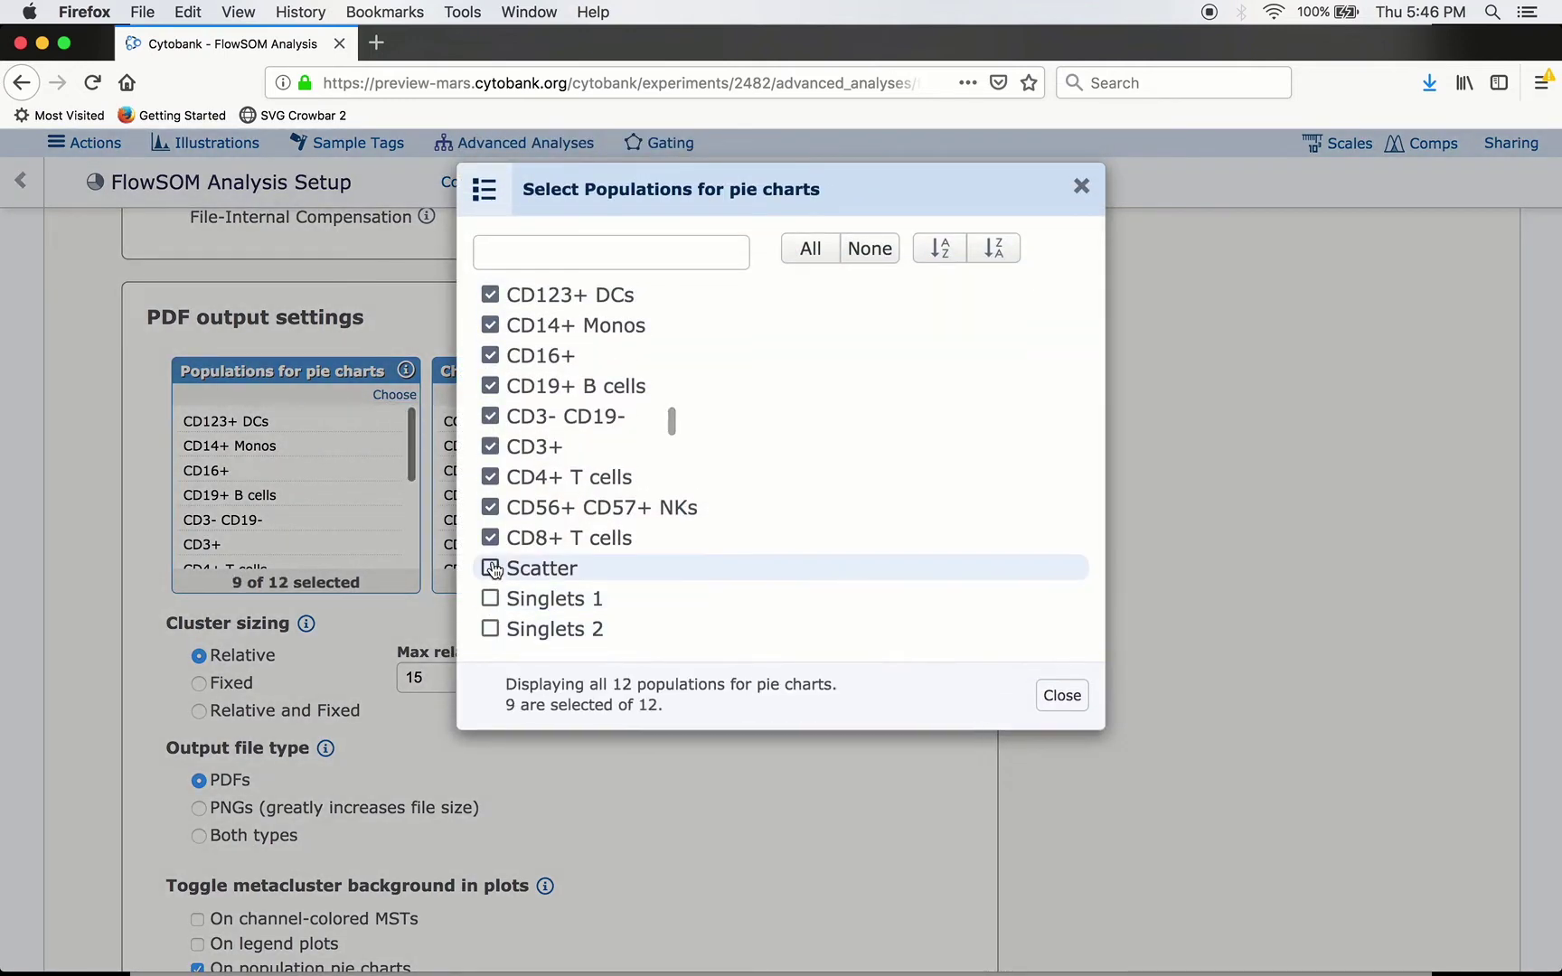
{"action": "left_click", "coordinate": [489, 446]}
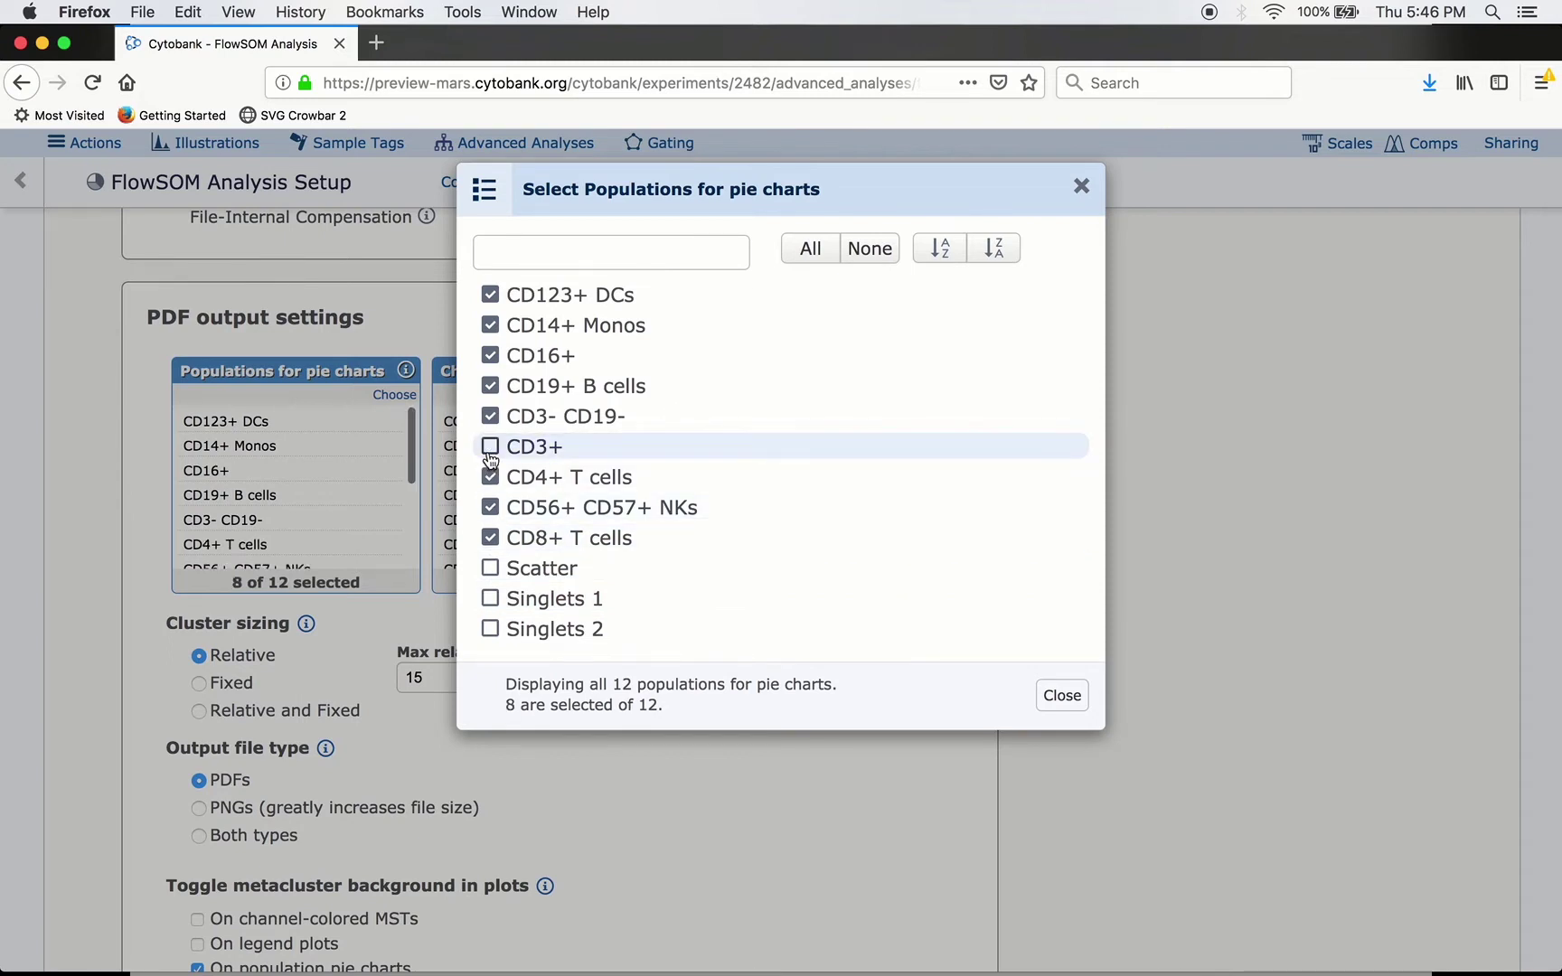
{"action": "left_click", "coordinate": [491, 416]}
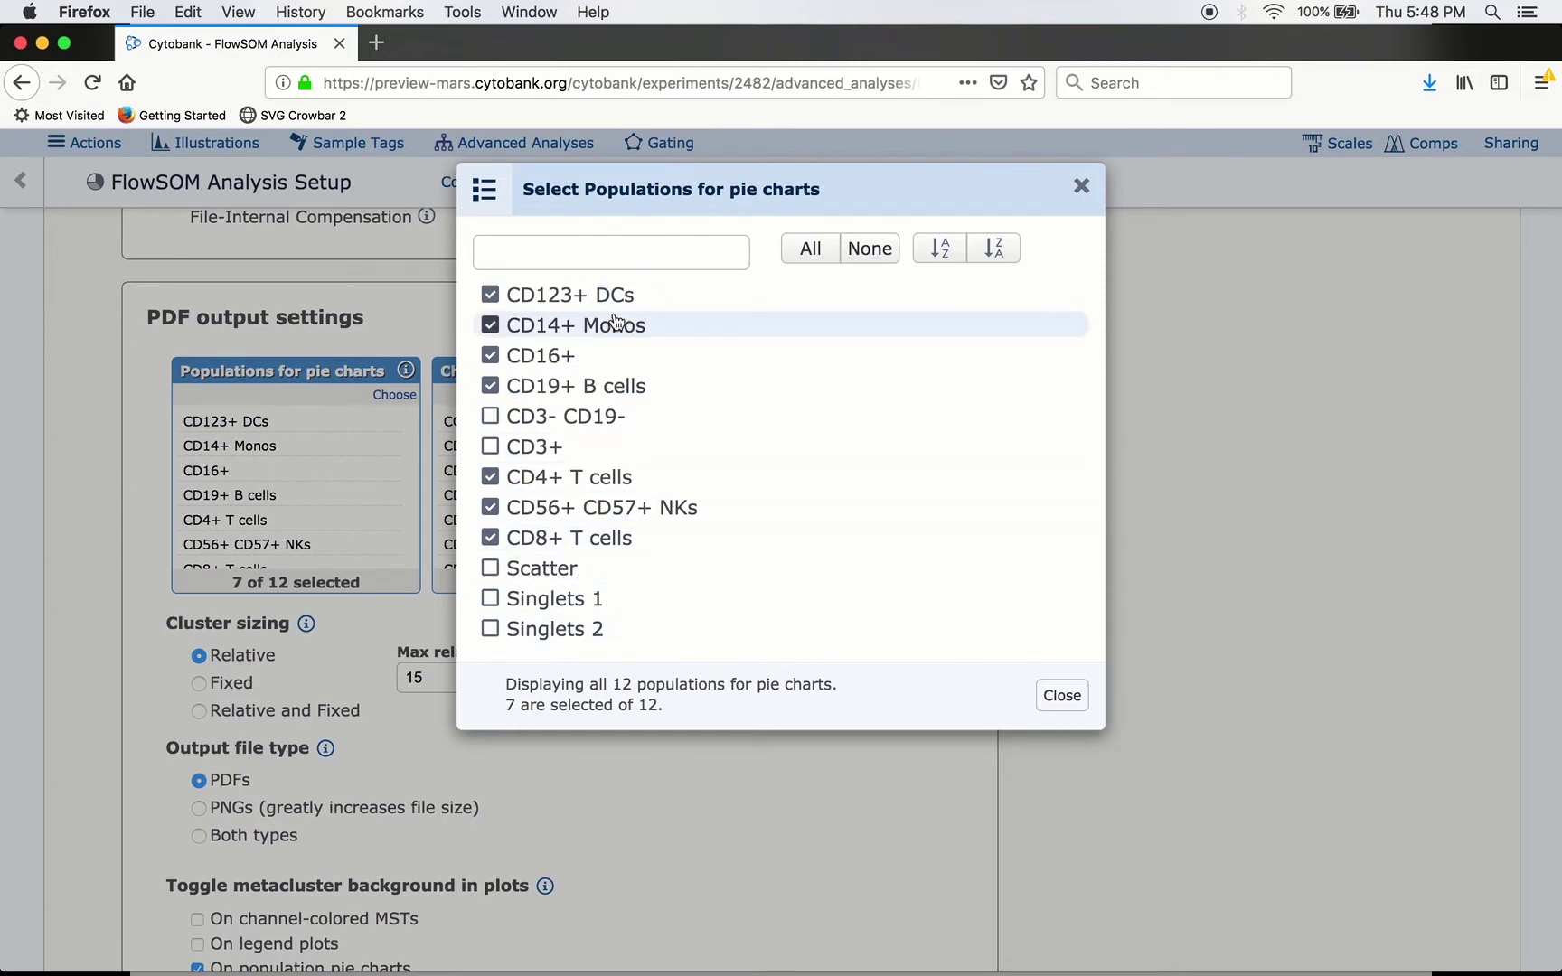
{"action": "left_click", "coordinate": [1062, 698]}
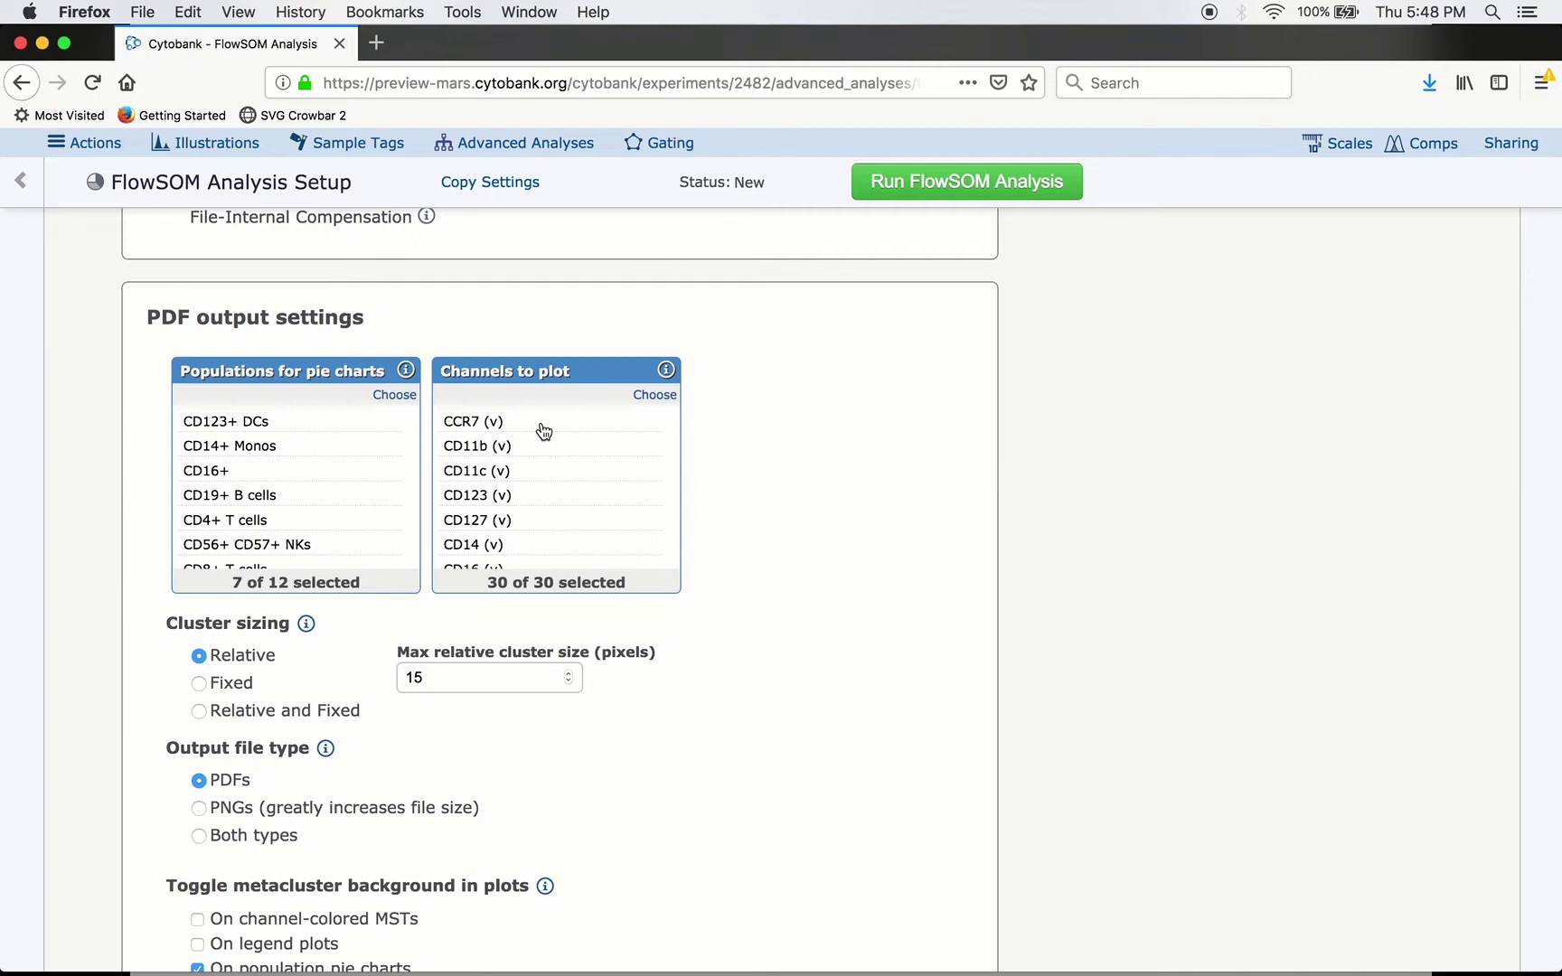
Exclude FSC-A, FSC-H, SSC-A, SSC-H, Time, tSNE1 and tSNE2 from the channels to plot.
{"action": "left_click", "coordinate": [653, 395]}
{"action": "scroll", "coordinate": [585, 567], "scroll_direction": "down", "scroll_amount": 5}
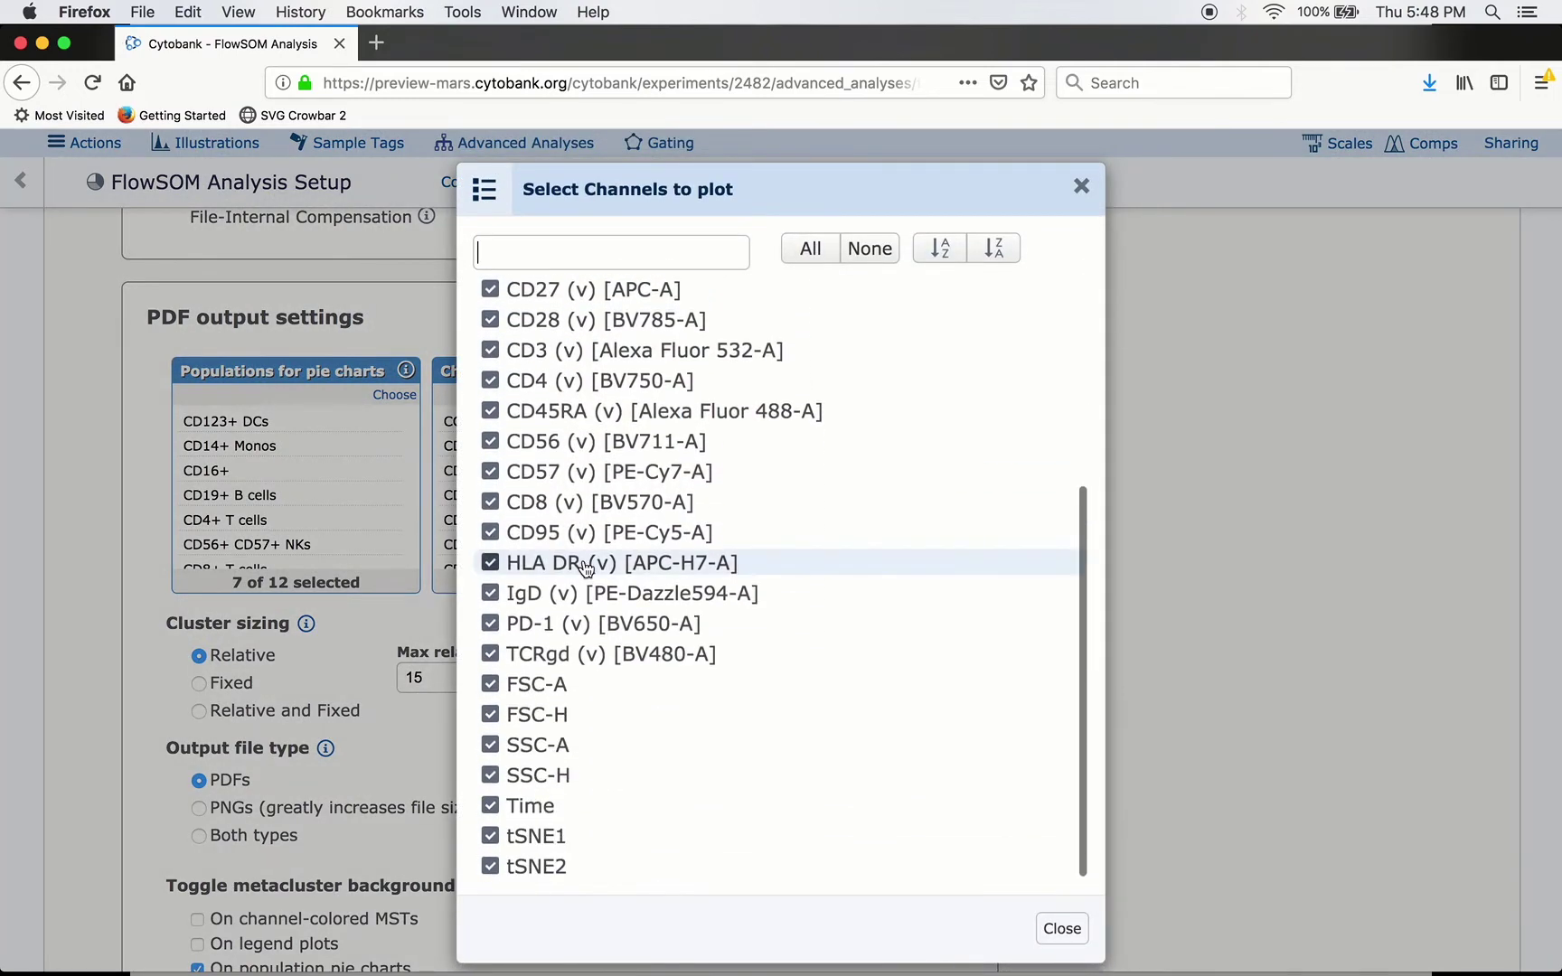
{"action": "left_click", "coordinate": [490, 684]}
{"action": "left_click", "coordinate": [490, 714]}
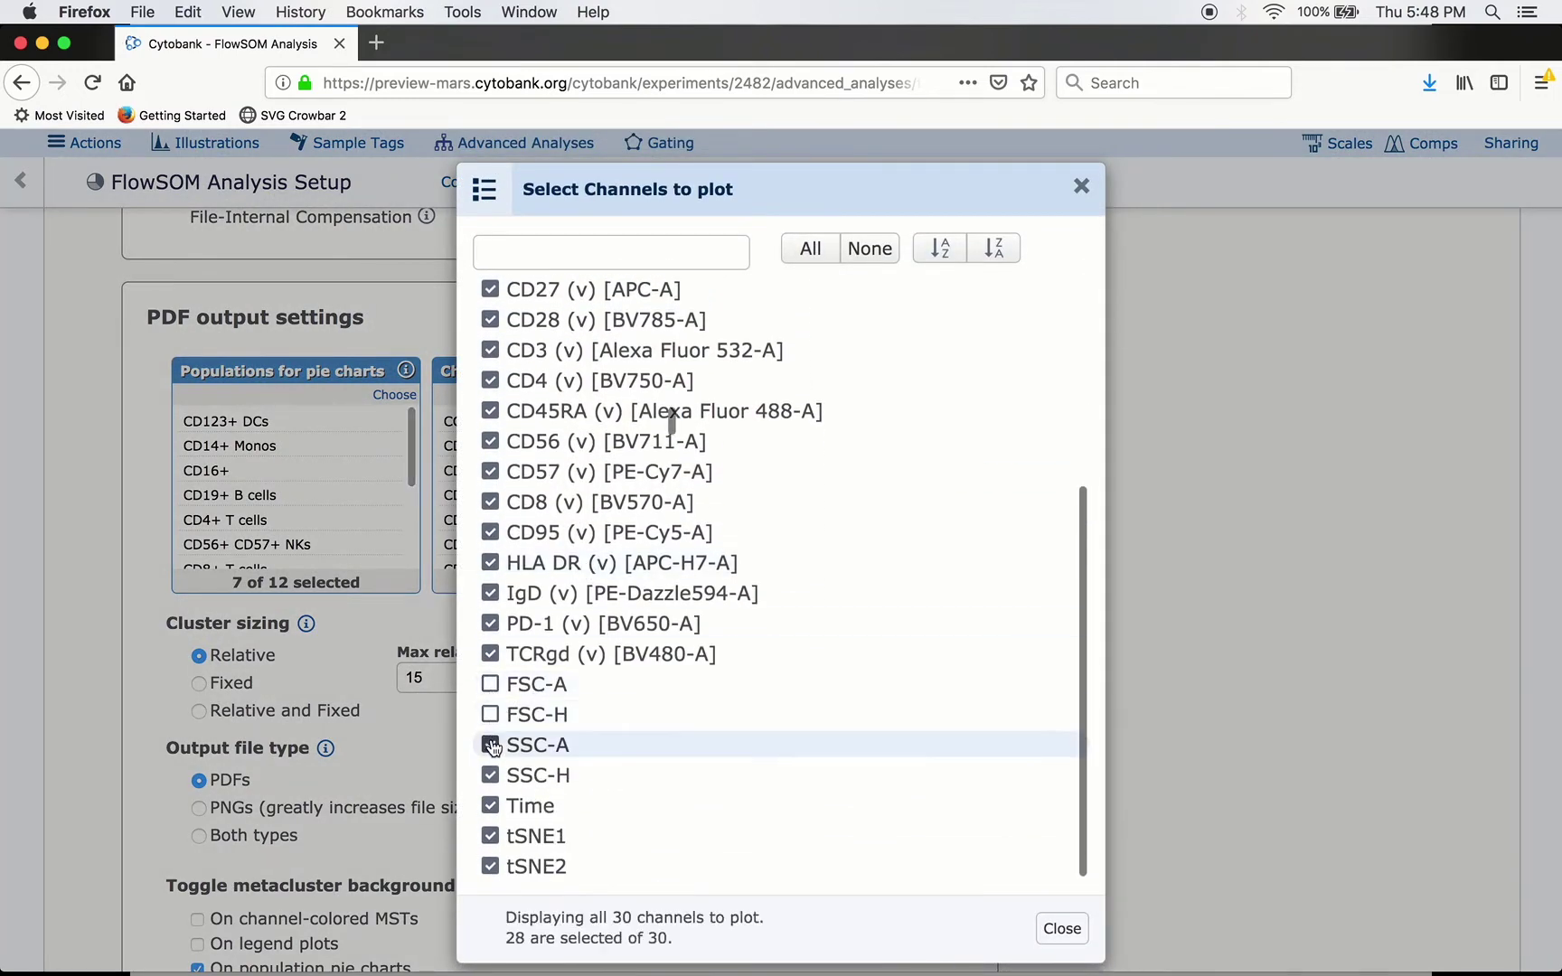
{"action": "left_click", "coordinate": [489, 744]}
{"action": "left_click", "coordinate": [490, 774]}
{"action": "left_click", "coordinate": [490, 805]}
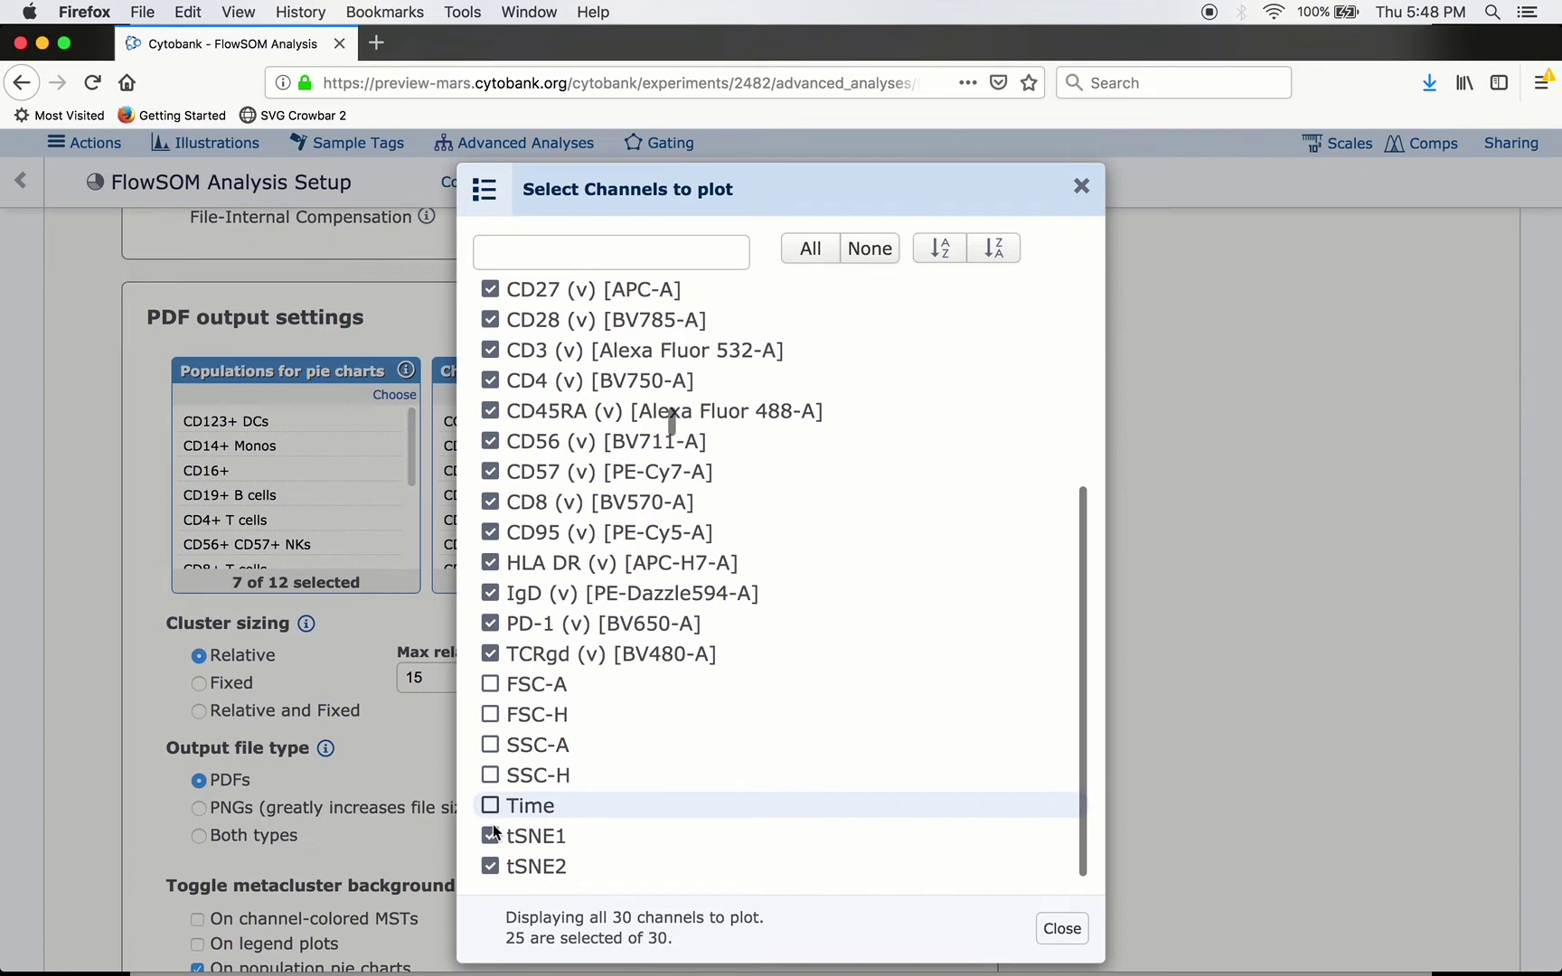
{"action": "left_click", "coordinate": [490, 836]}
{"action": "left_click", "coordinate": [490, 866]}
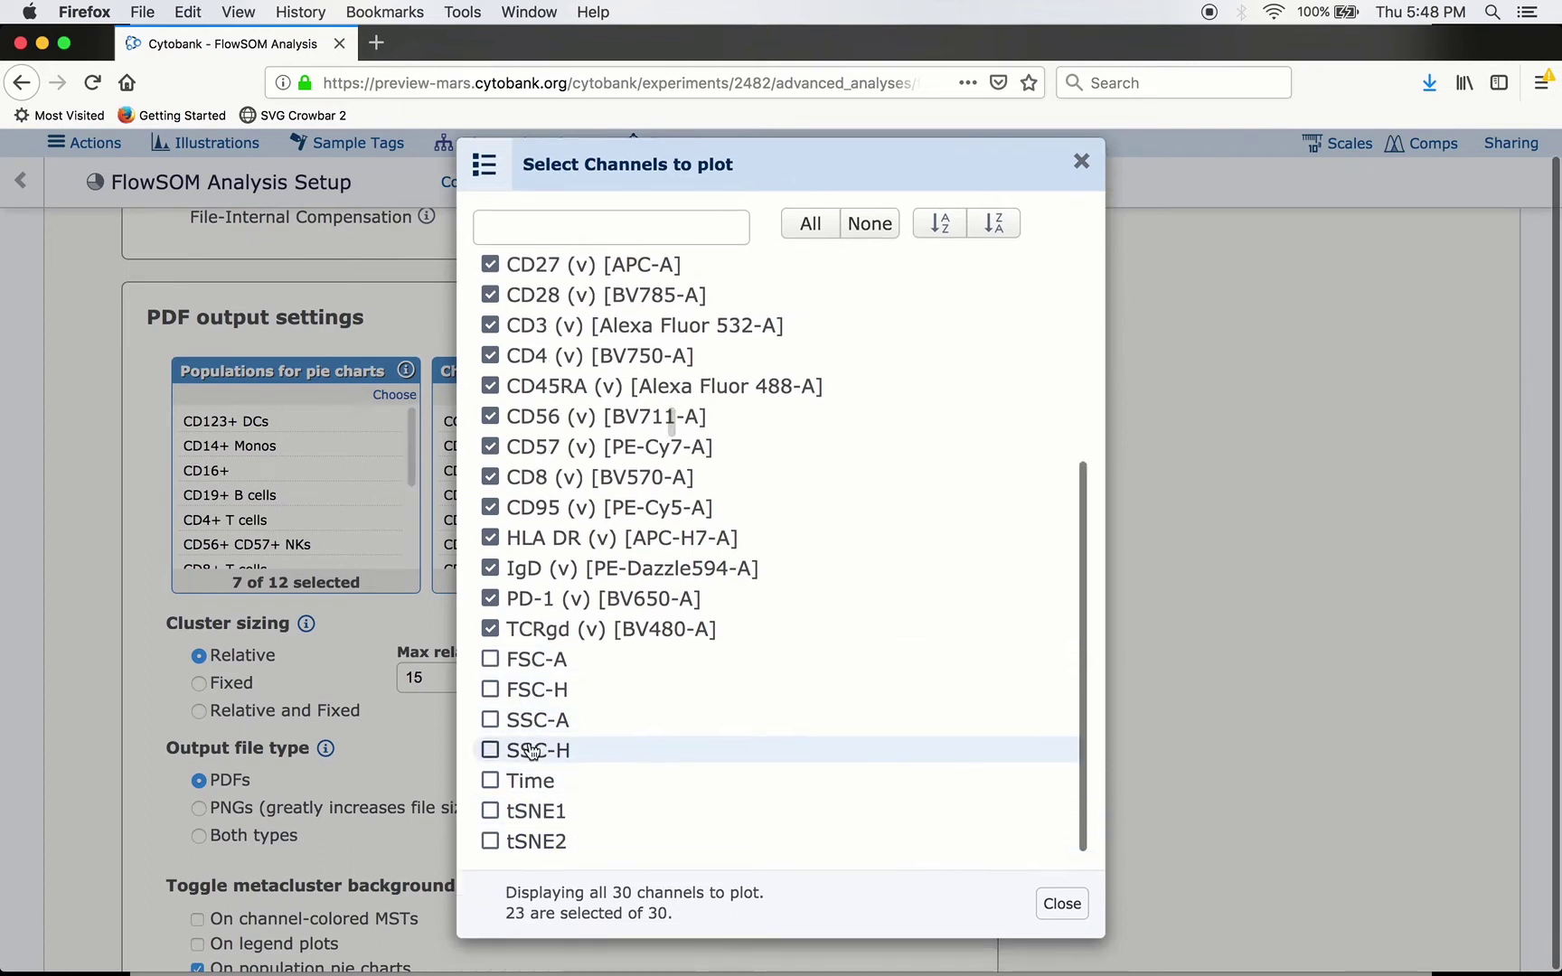
{"action": "scroll", "coordinate": [525, 748], "scroll_direction": "up", "scroll_amount": 3}
{"action": "scroll", "coordinate": [531, 750], "scroll_direction": "up", "scroll_amount": 2}
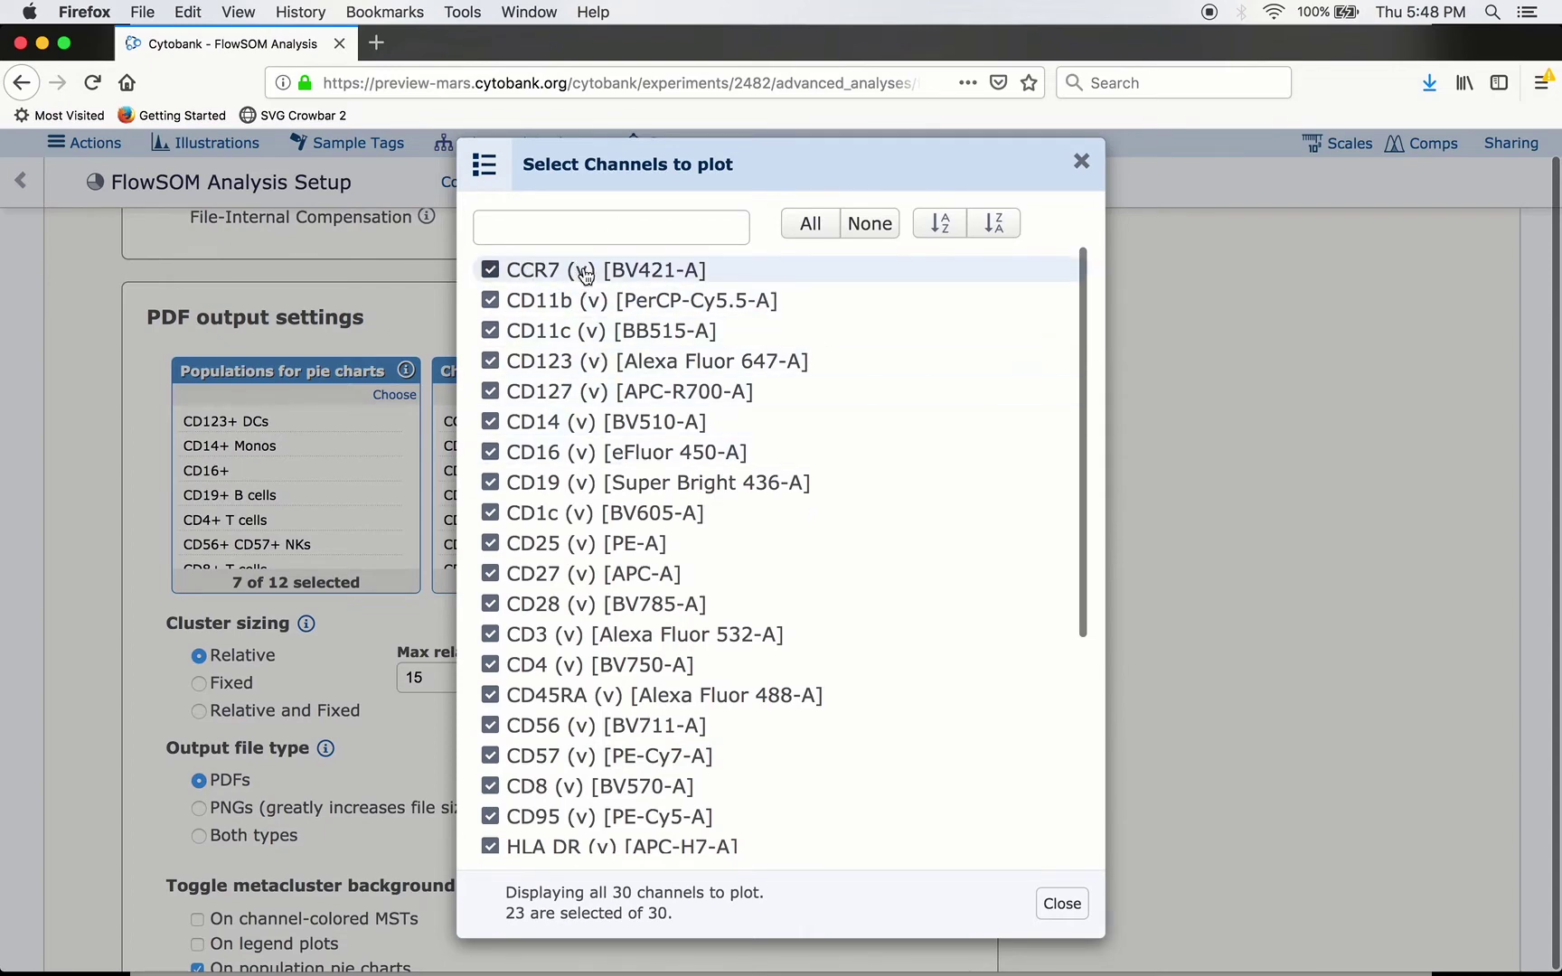
{"action": "left_click", "coordinate": [1056, 904]}
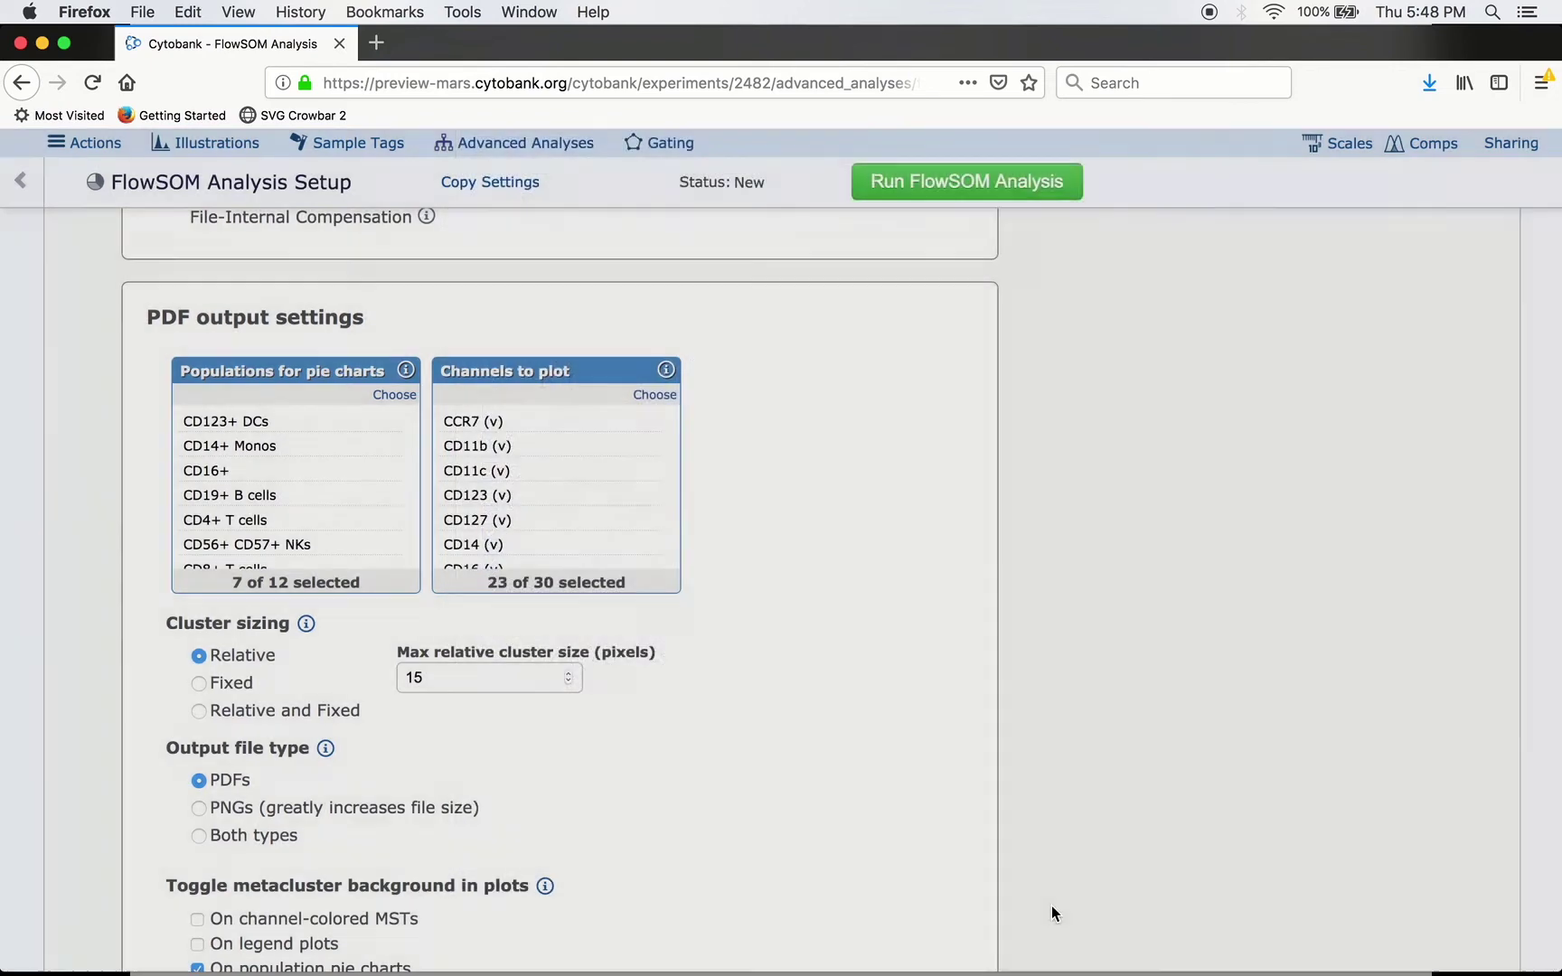
Try the Fixed and the Relative and Fixed cluster sizing options, and return cluster sizing to Relative.
{"action": "scroll", "coordinate": [838, 778], "scroll_direction": "down", "scroll_amount": 1}
{"action": "scroll", "coordinate": [838, 778], "scroll_direction": "down", "scroll_amount": 5}
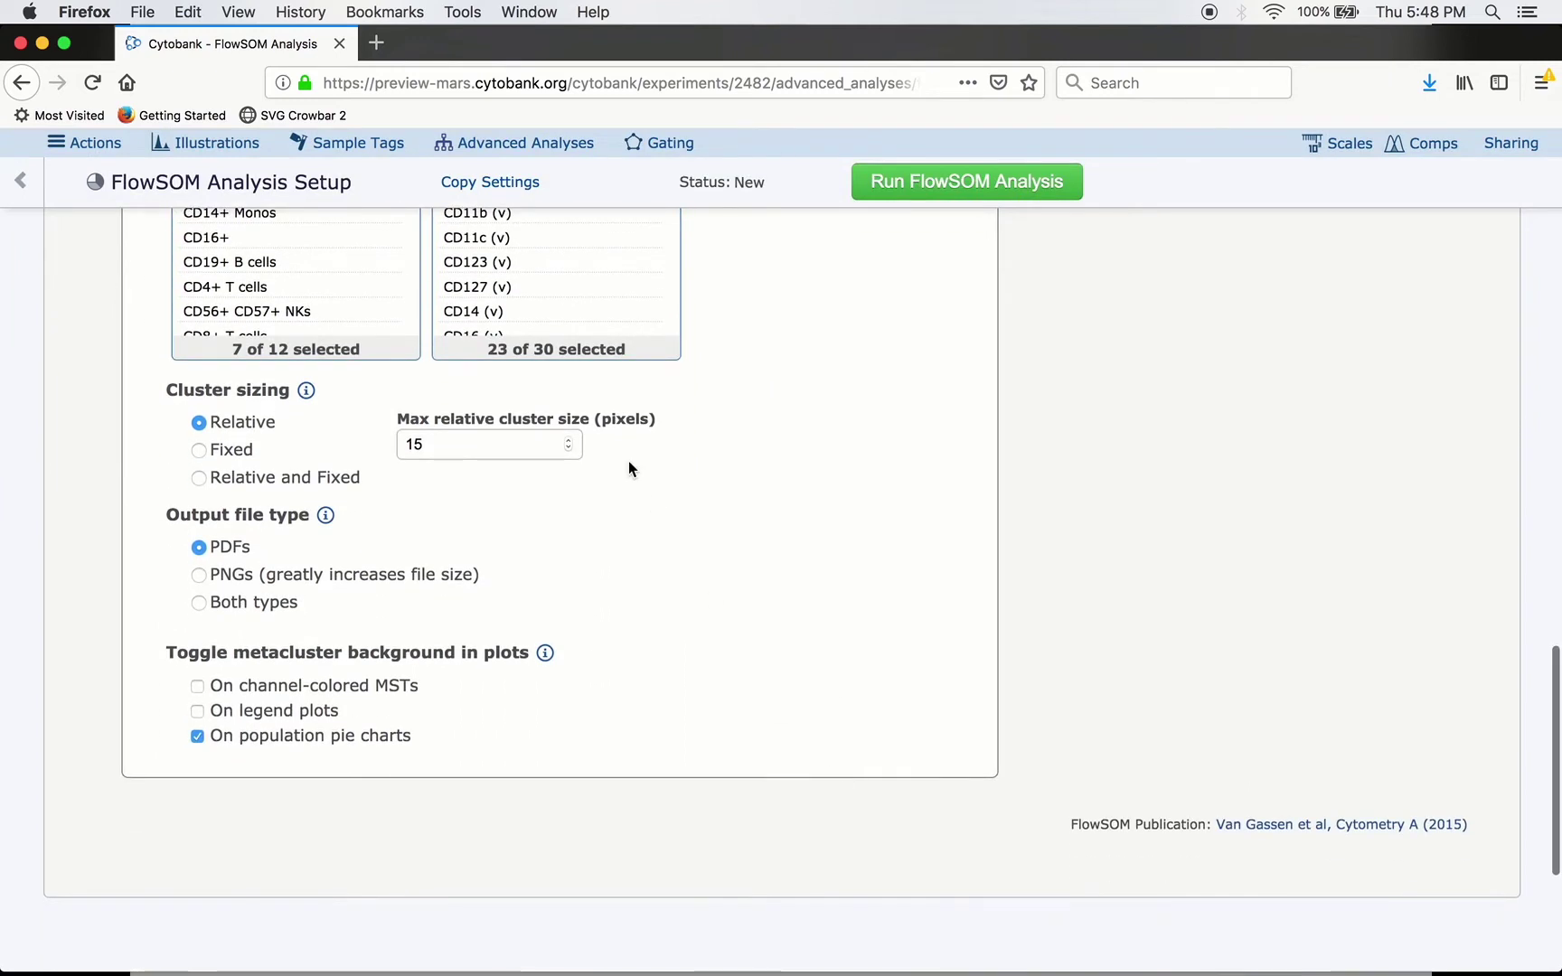
{"action": "left_click", "coordinate": [199, 449]}
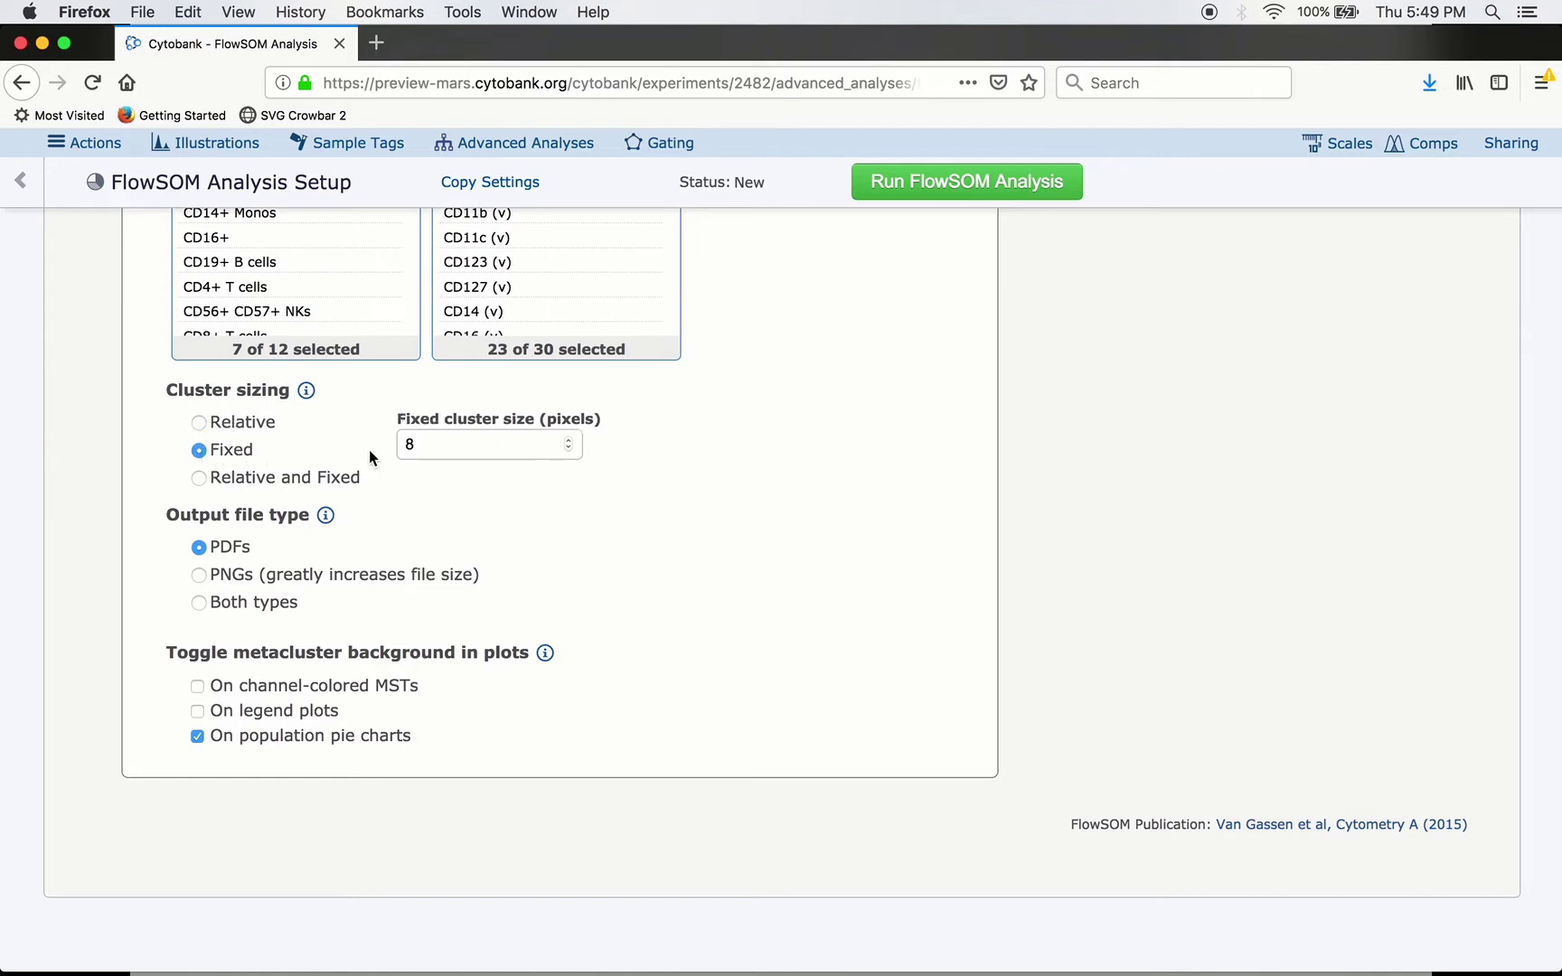
{"action": "left_click", "coordinate": [198, 421]}
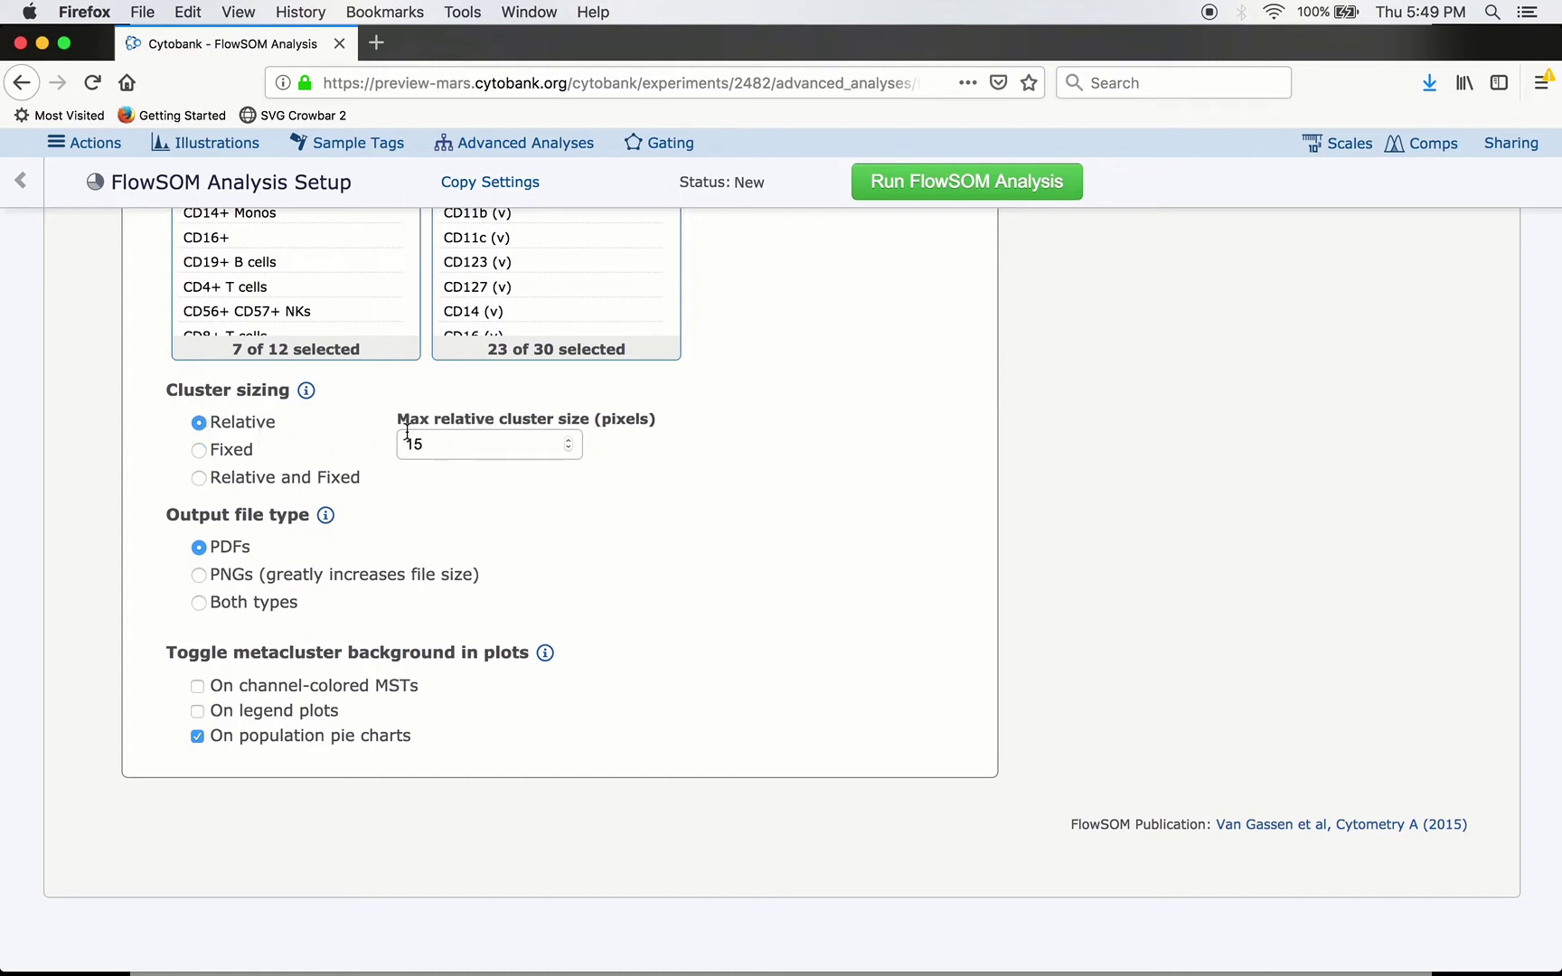
{"action": "left_click", "coordinate": [198, 450]}
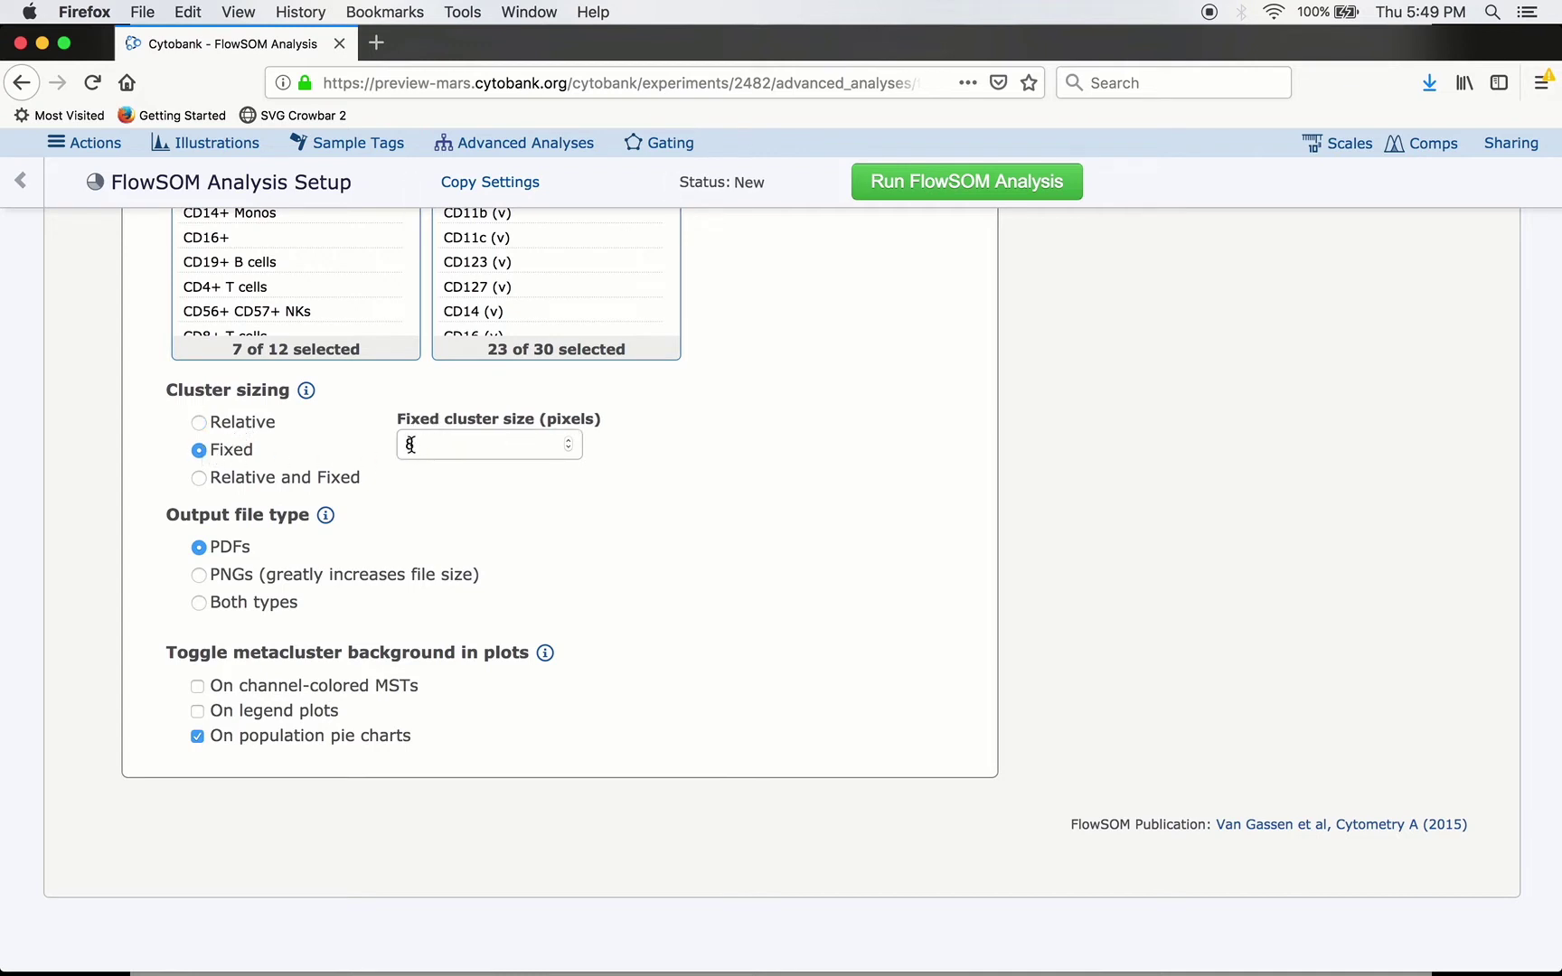
{"action": "left_click", "coordinate": [193, 478]}
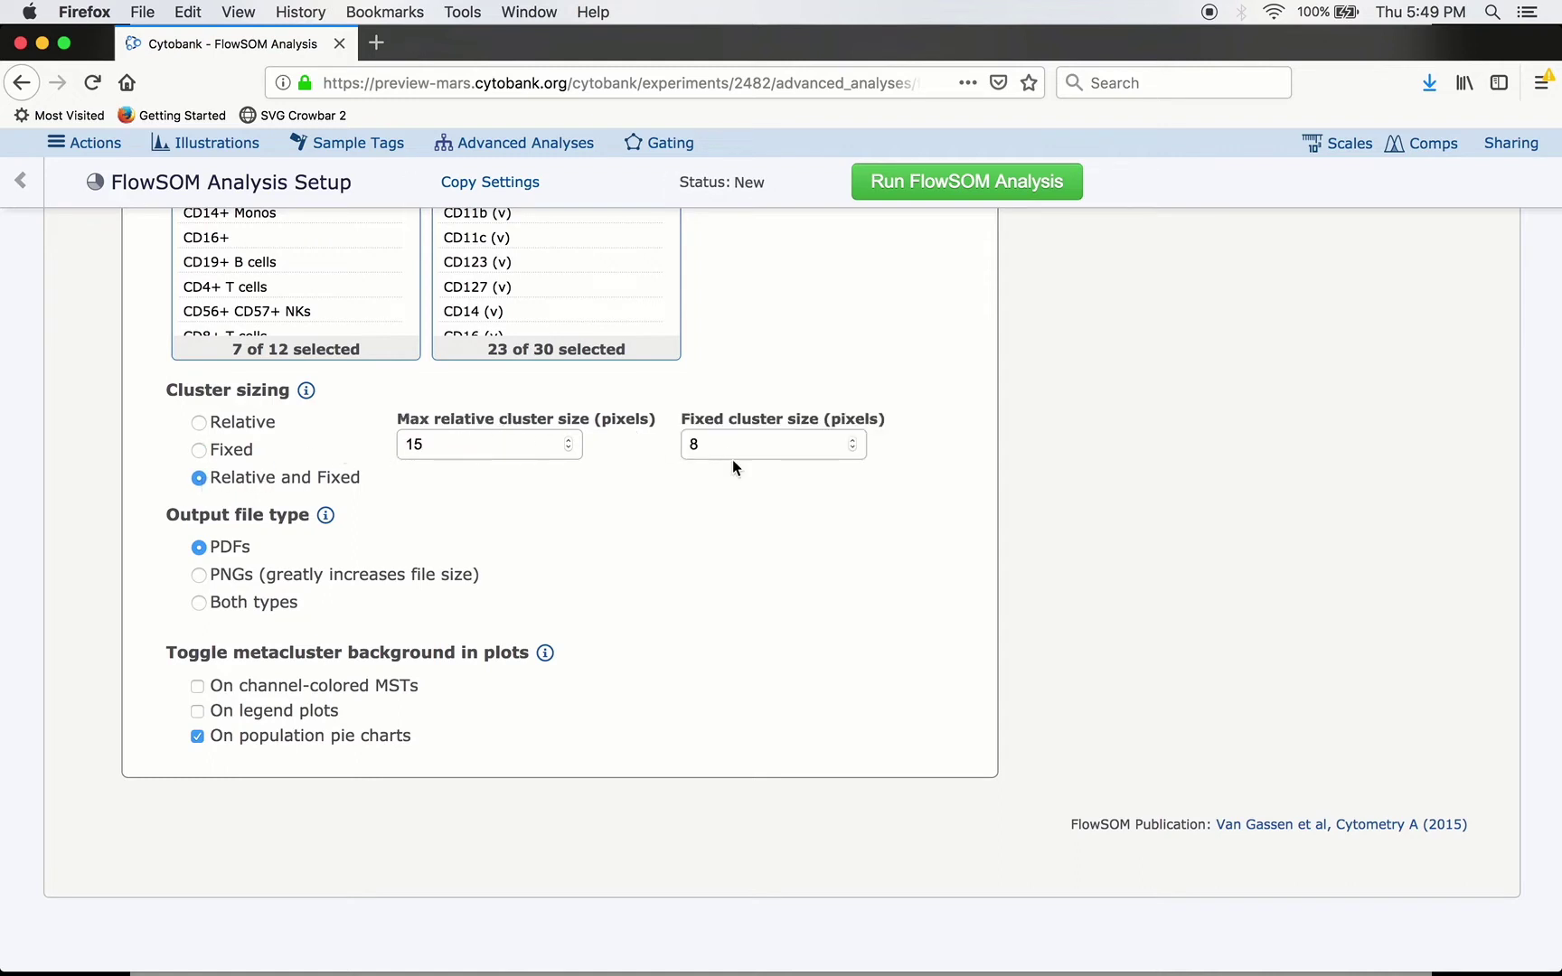
{"action": "left_click", "coordinate": [199, 423]}
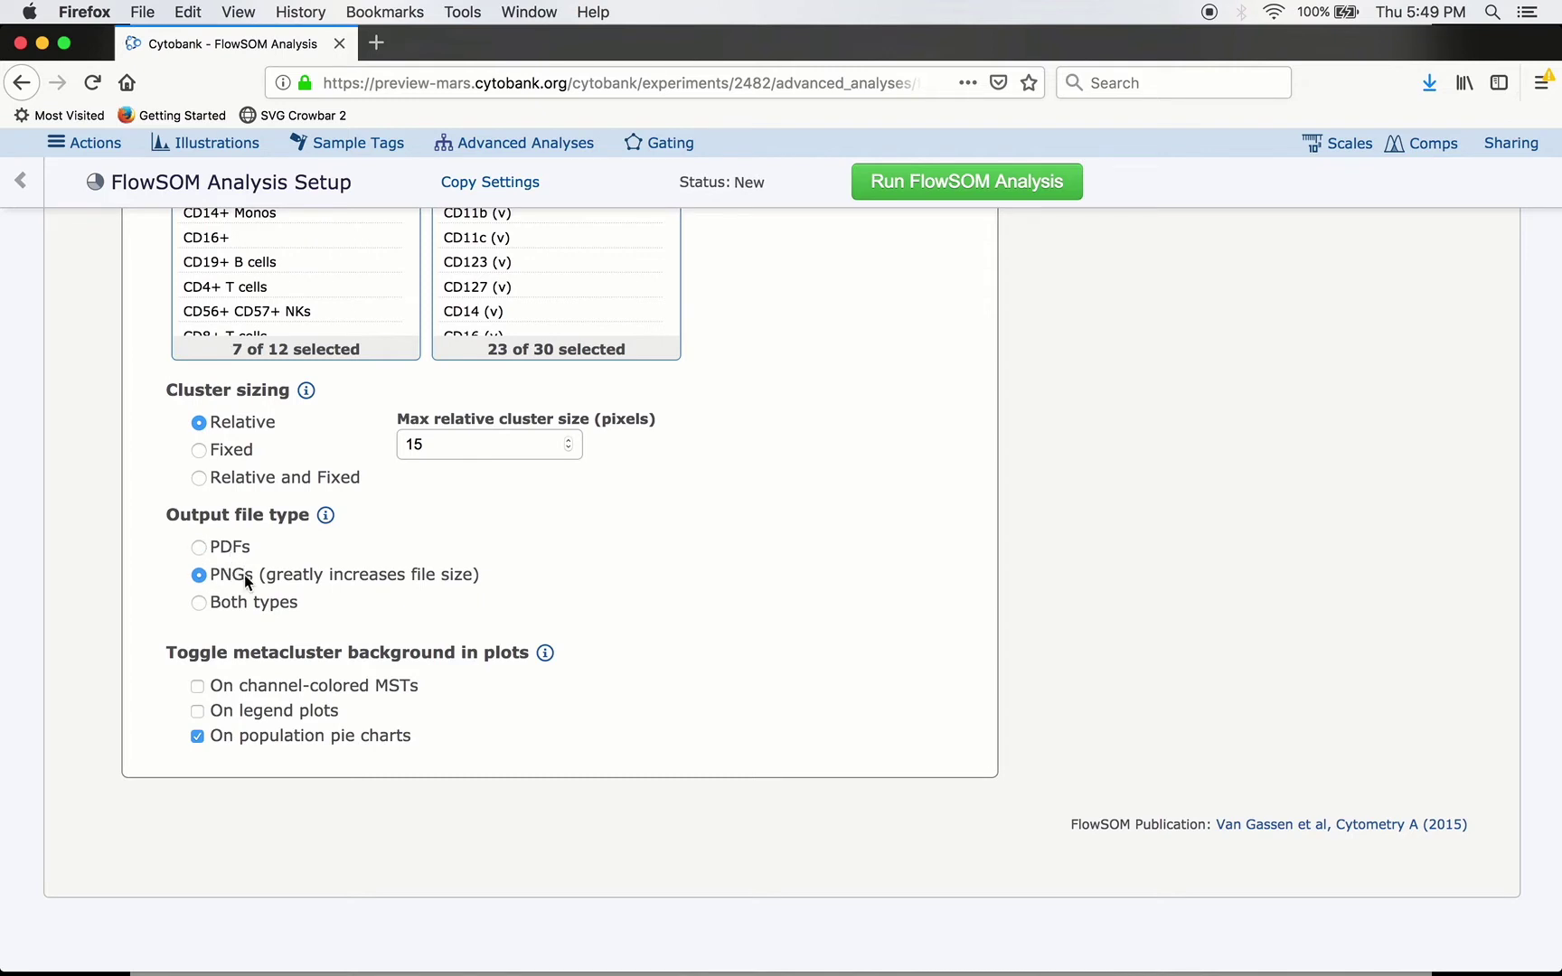
Try the Both types output option and return the output file type to PDFs.
{"action": "left_click", "coordinate": [201, 604]}
{"action": "left_click", "coordinate": [201, 548]}
{"action": "left_click", "coordinate": [196, 736]}
Run the configured FlowSOM analysis.
{"action": "scroll", "coordinate": [688, 681], "scroll_direction": "up", "scroll_amount": 10}
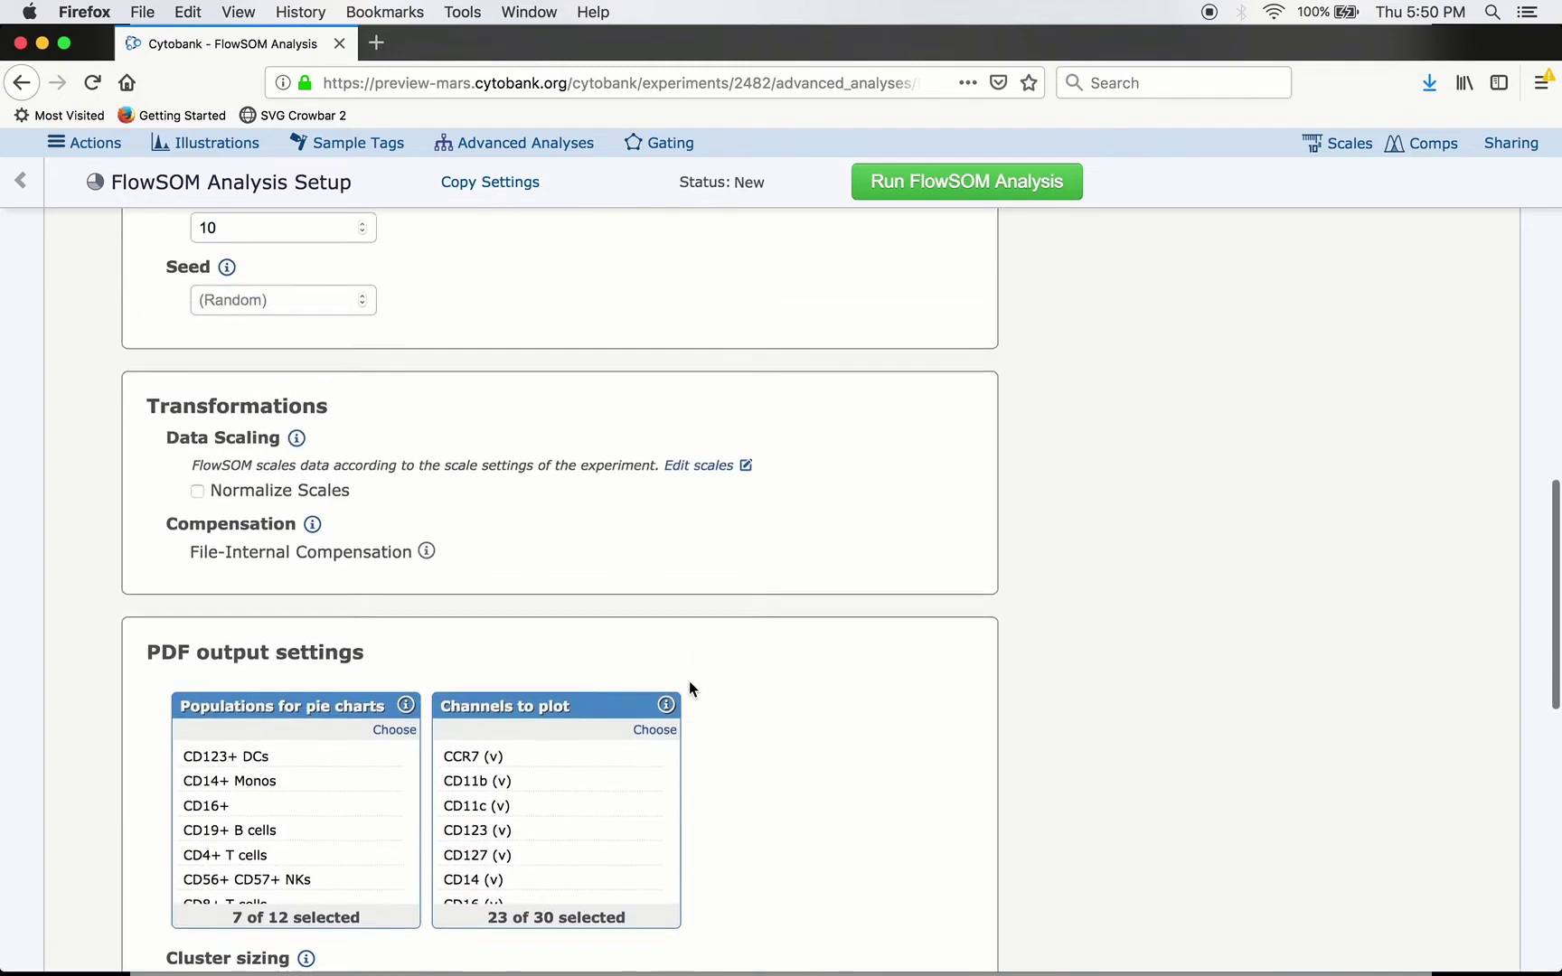
{"action": "scroll", "coordinate": [688, 680], "scroll_direction": "up", "scroll_amount": 14}
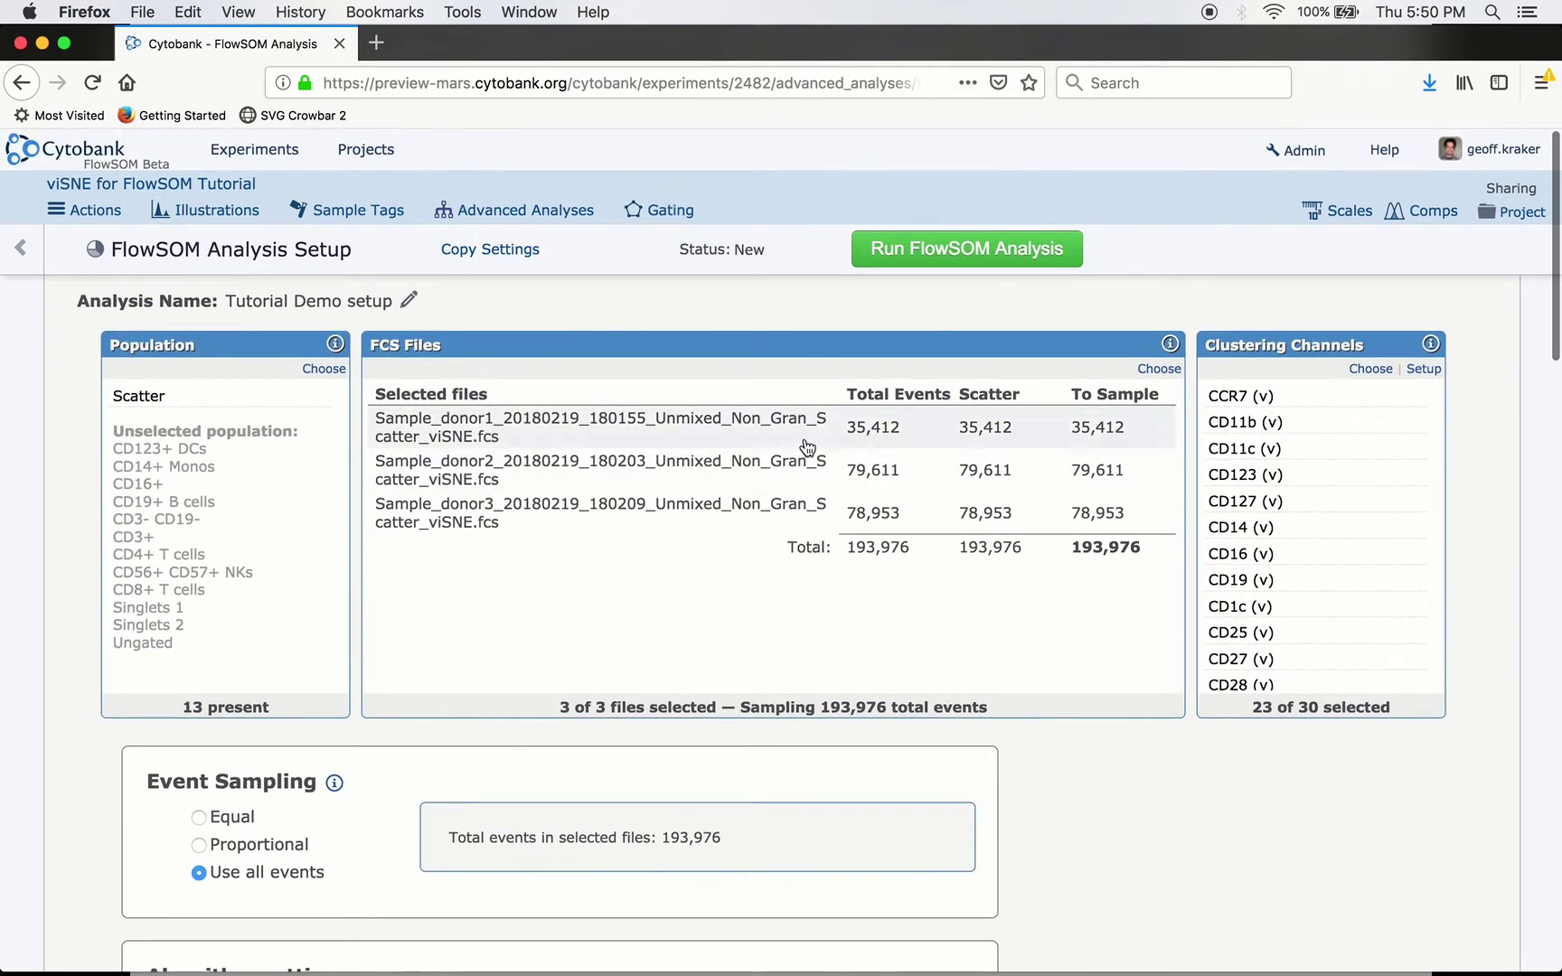
{"action": "left_click", "coordinate": [976, 261]}
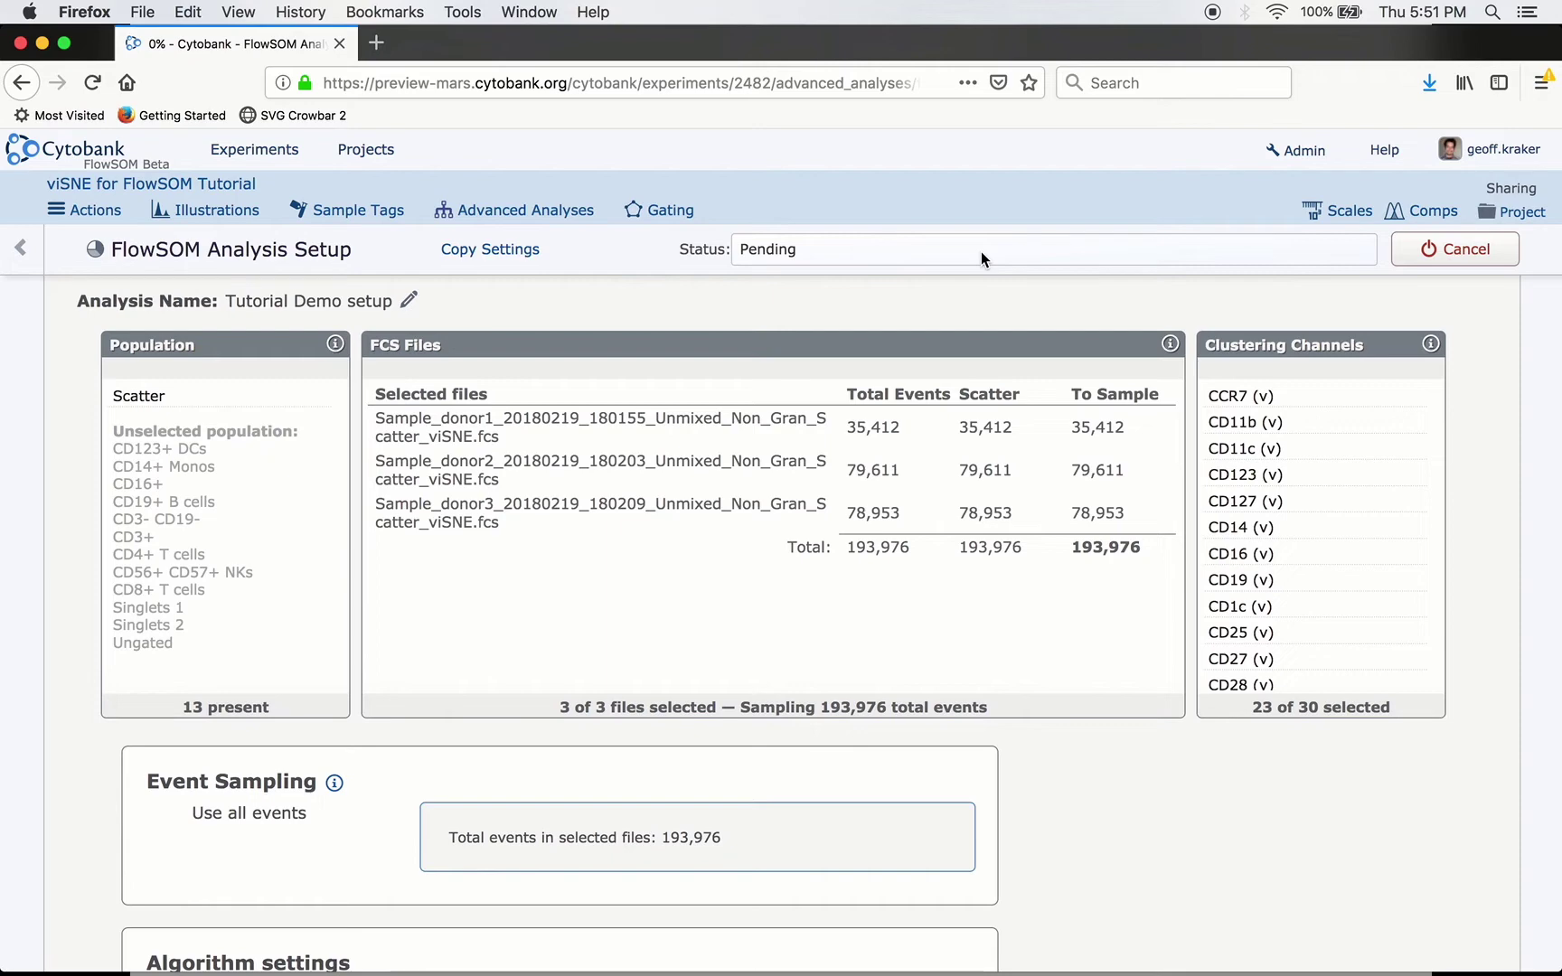
Review the submitted analysis's setup page, including its event sampling, algorithm settings and transformations.
{"action": "scroll", "coordinate": [837, 555], "scroll_direction": "down", "scroll_amount": 5}
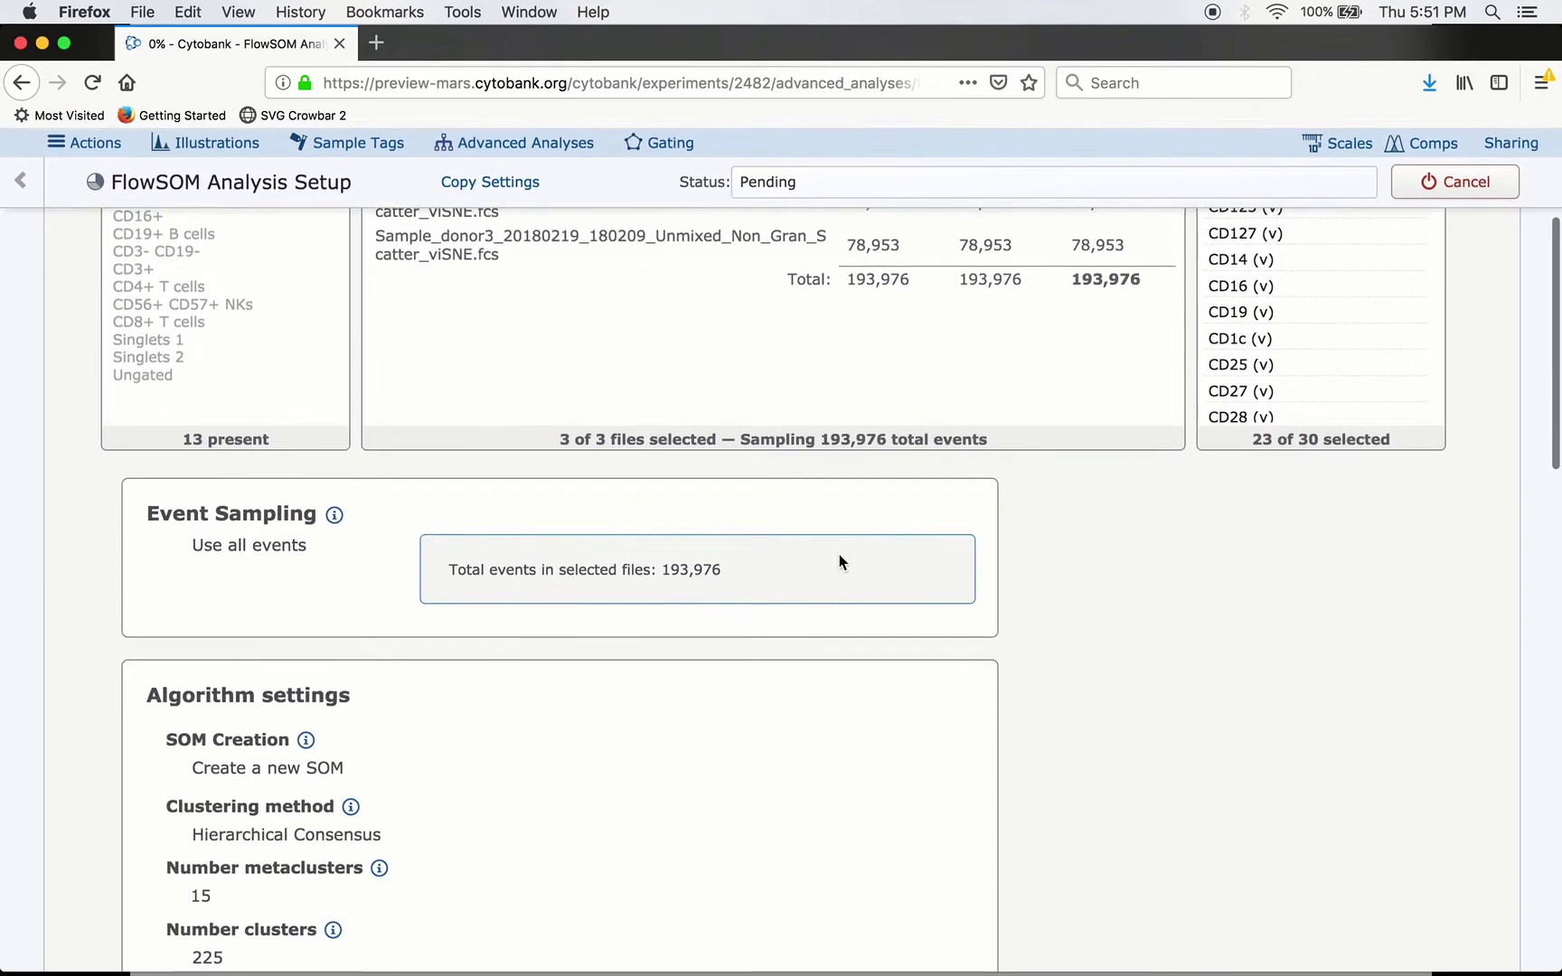
{"action": "scroll", "coordinate": [838, 562], "scroll_direction": "up", "scroll_amount": 1}
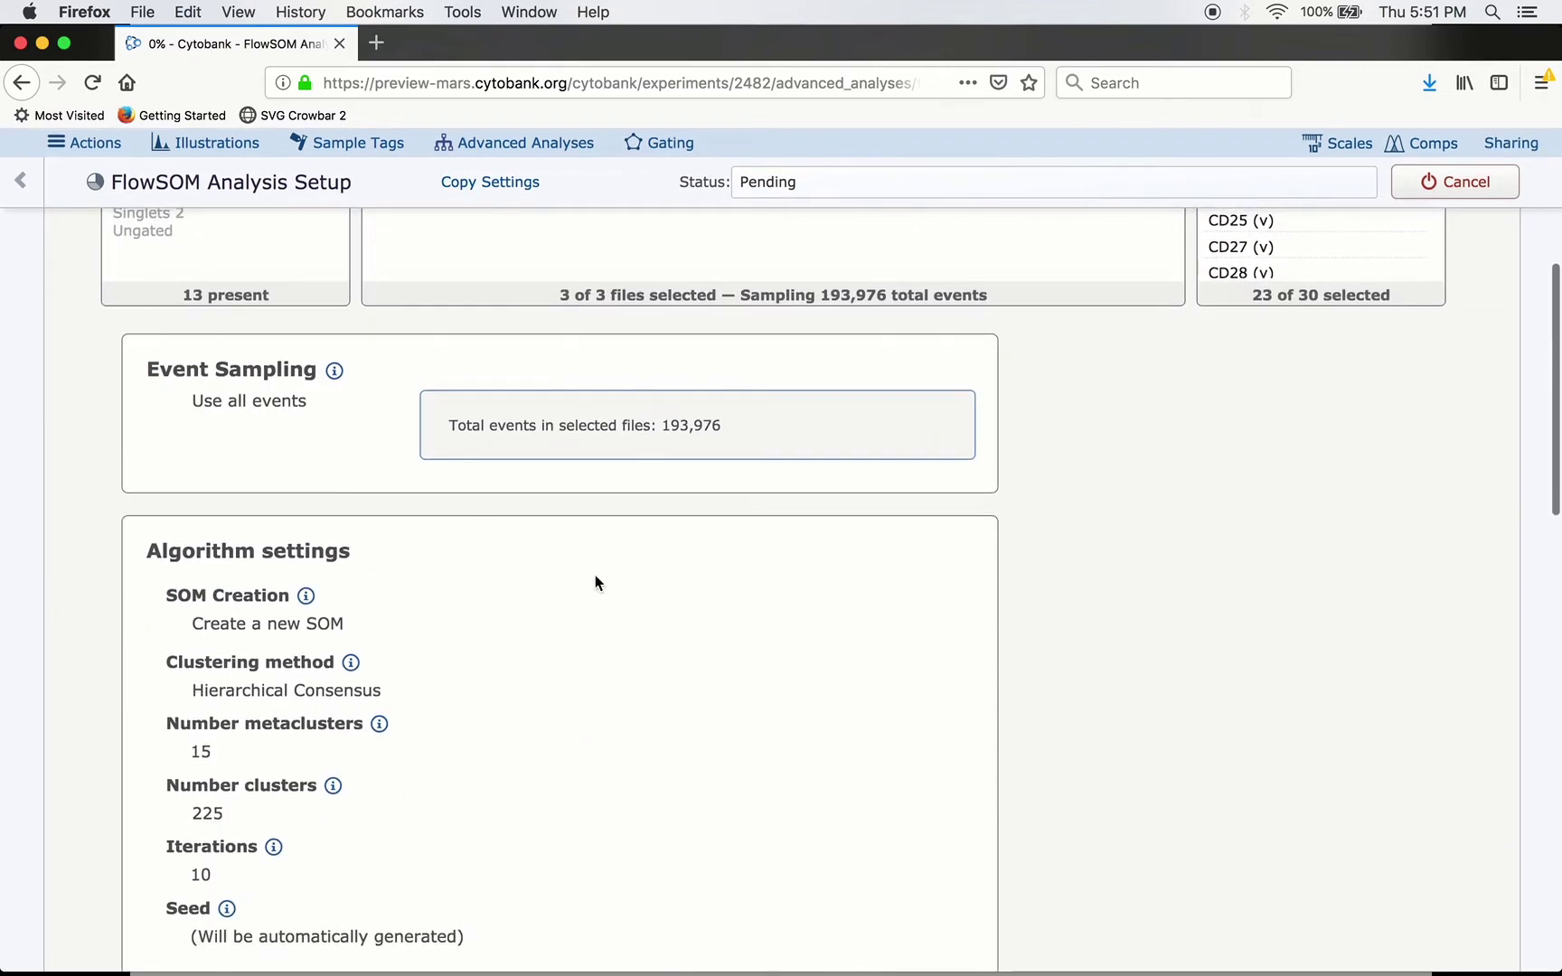
{"action": "scroll", "coordinate": [594, 578], "scroll_direction": "up", "scroll_amount": 3}
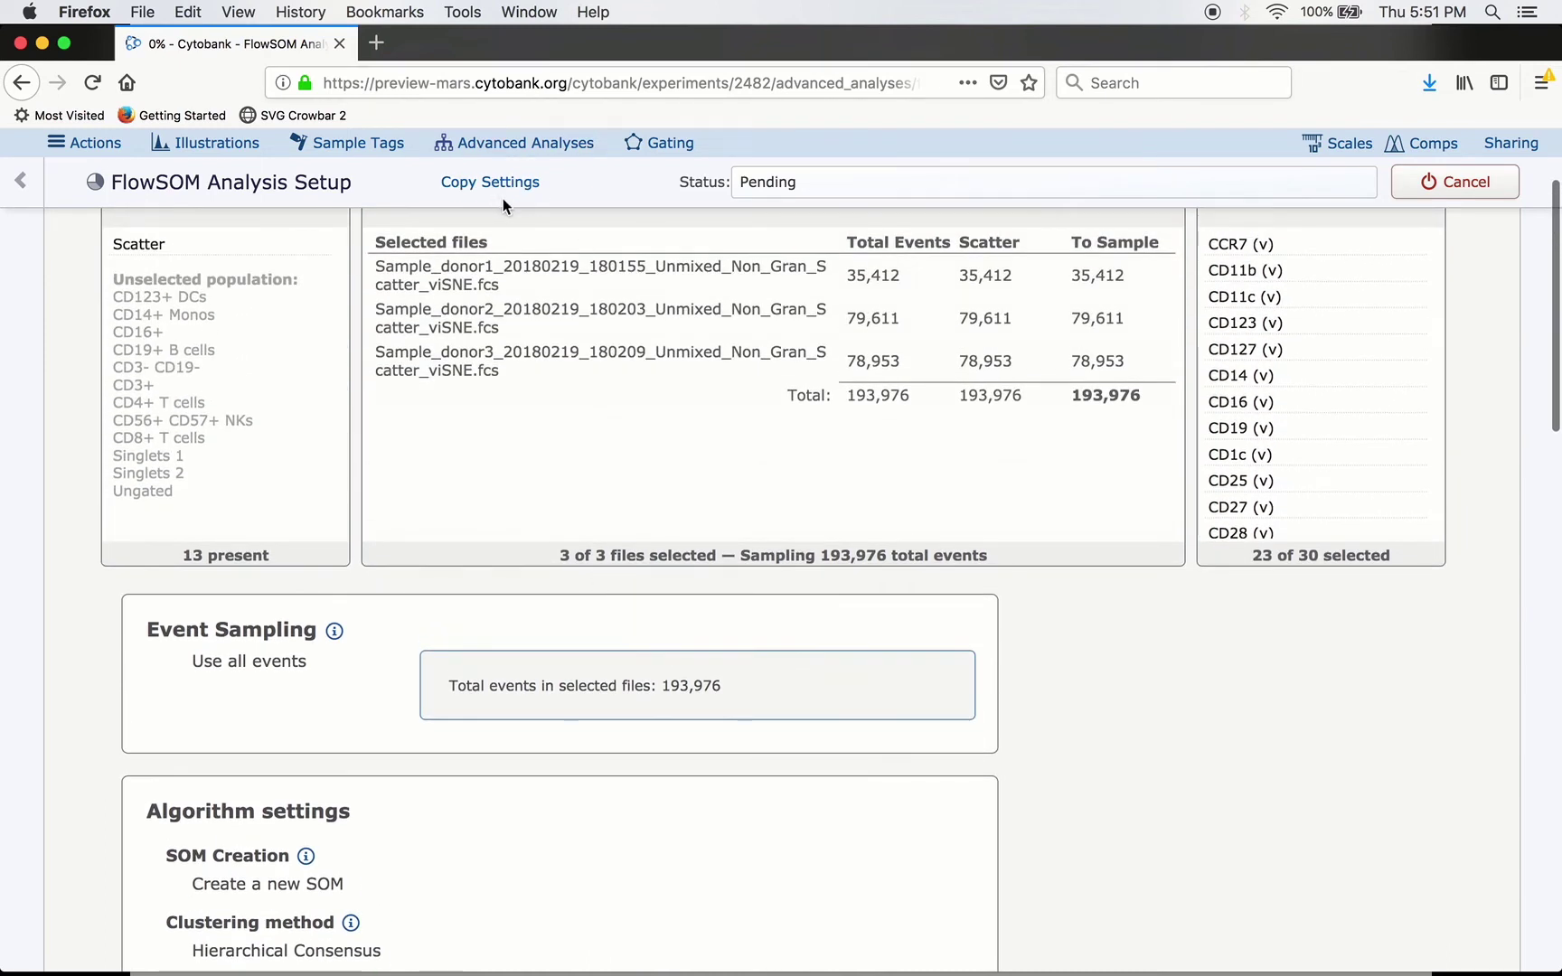
{"action": "scroll", "coordinate": [509, 341], "scroll_direction": "up", "scroll_amount": 2}
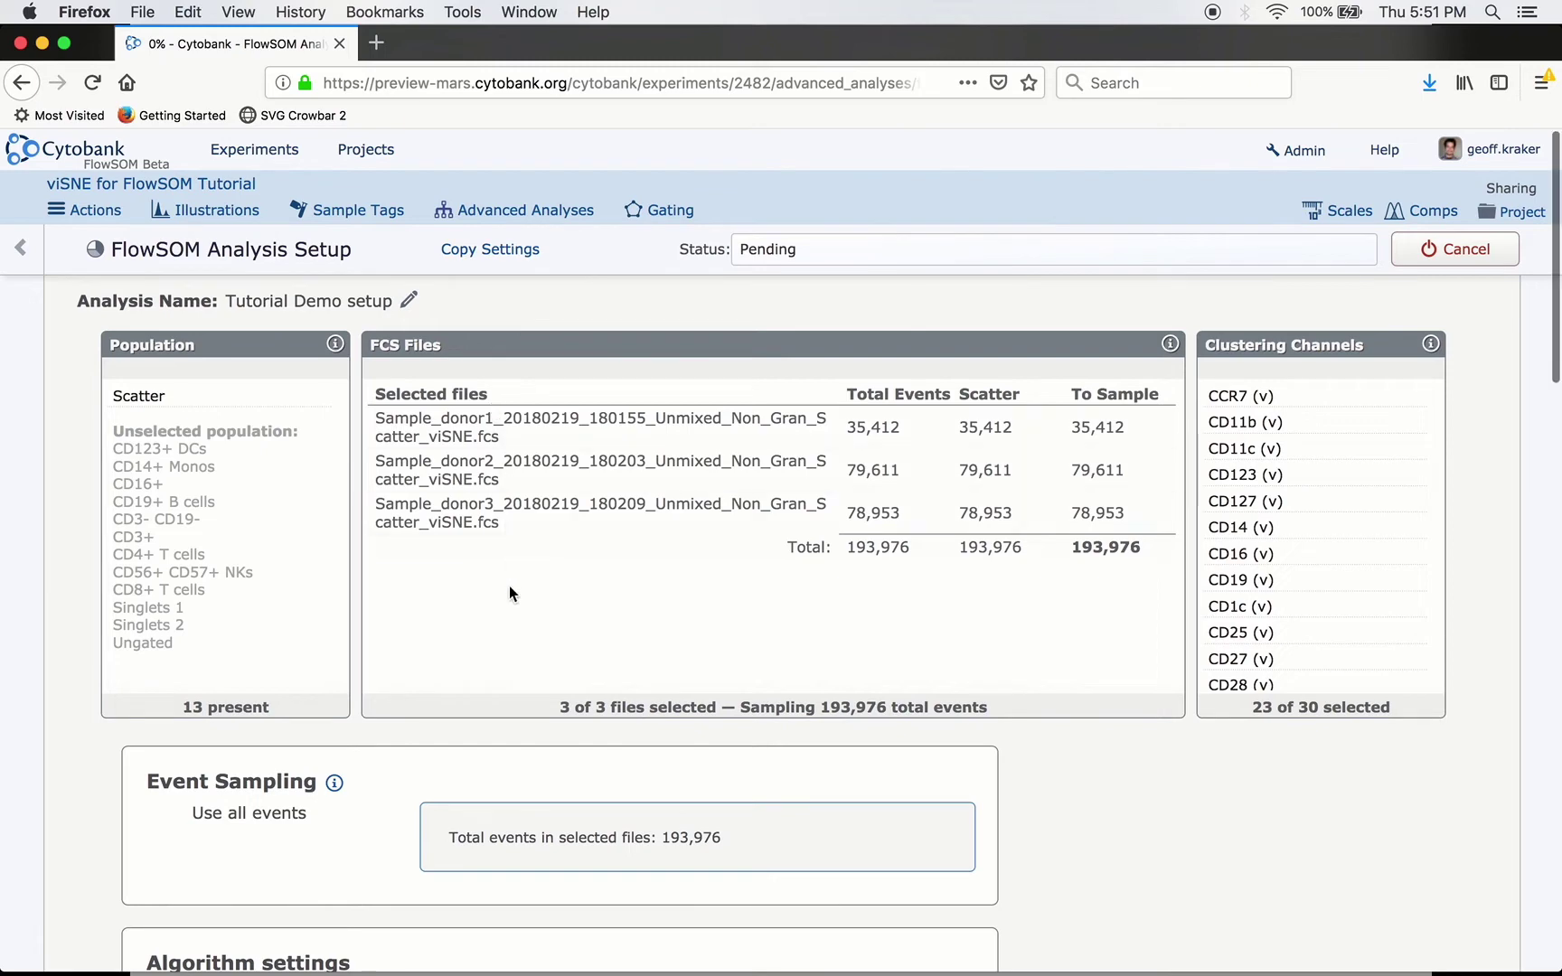
{"action": "scroll", "coordinate": [509, 585], "scroll_direction": "down", "scroll_amount": 5}
{"action": "scroll", "coordinate": [510, 587], "scroll_direction": "down", "scroll_amount": 3}
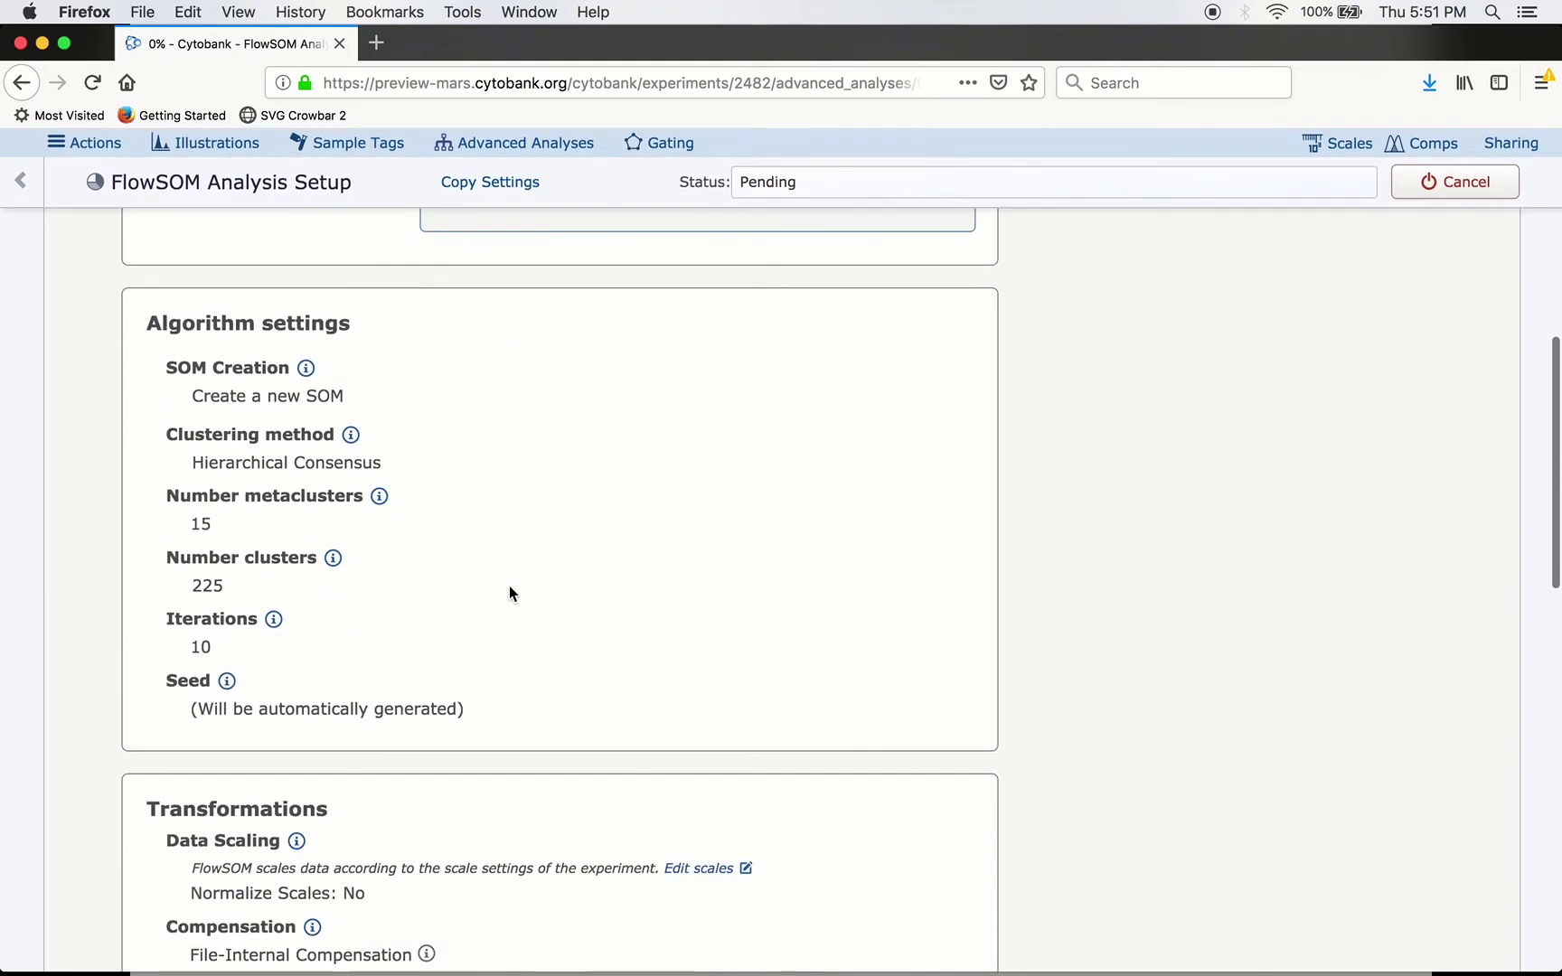
{"action": "scroll", "coordinate": [510, 587], "scroll_direction": "up", "scroll_amount": 10}
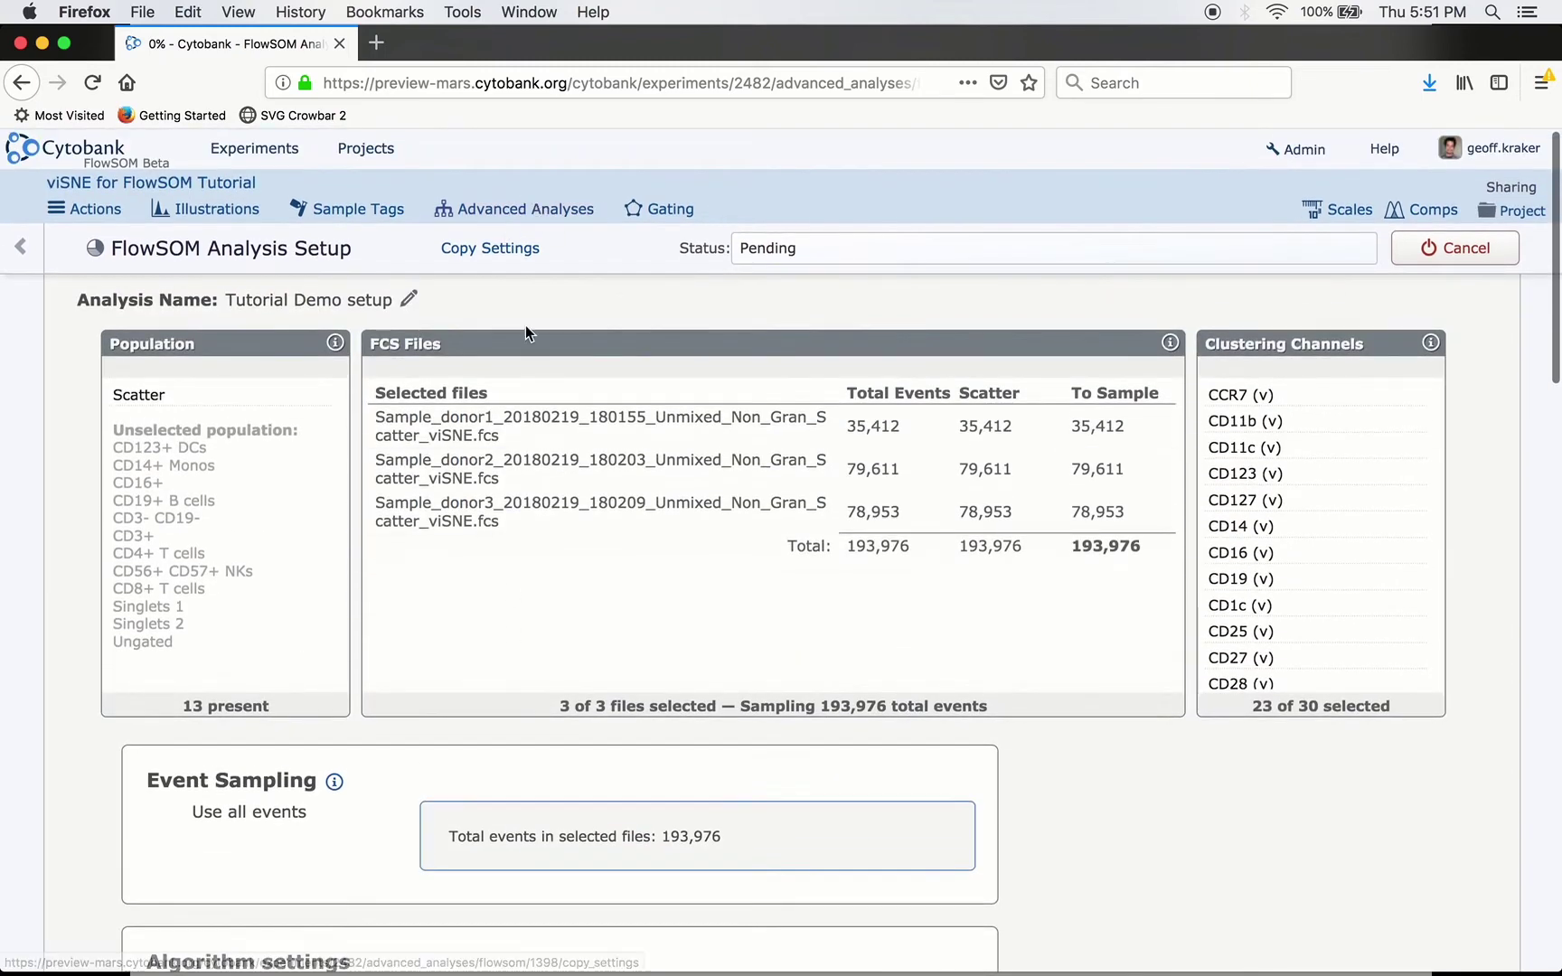
{"action": "scroll", "coordinate": [567, 538], "scroll_direction": "down", "scroll_amount": 7}
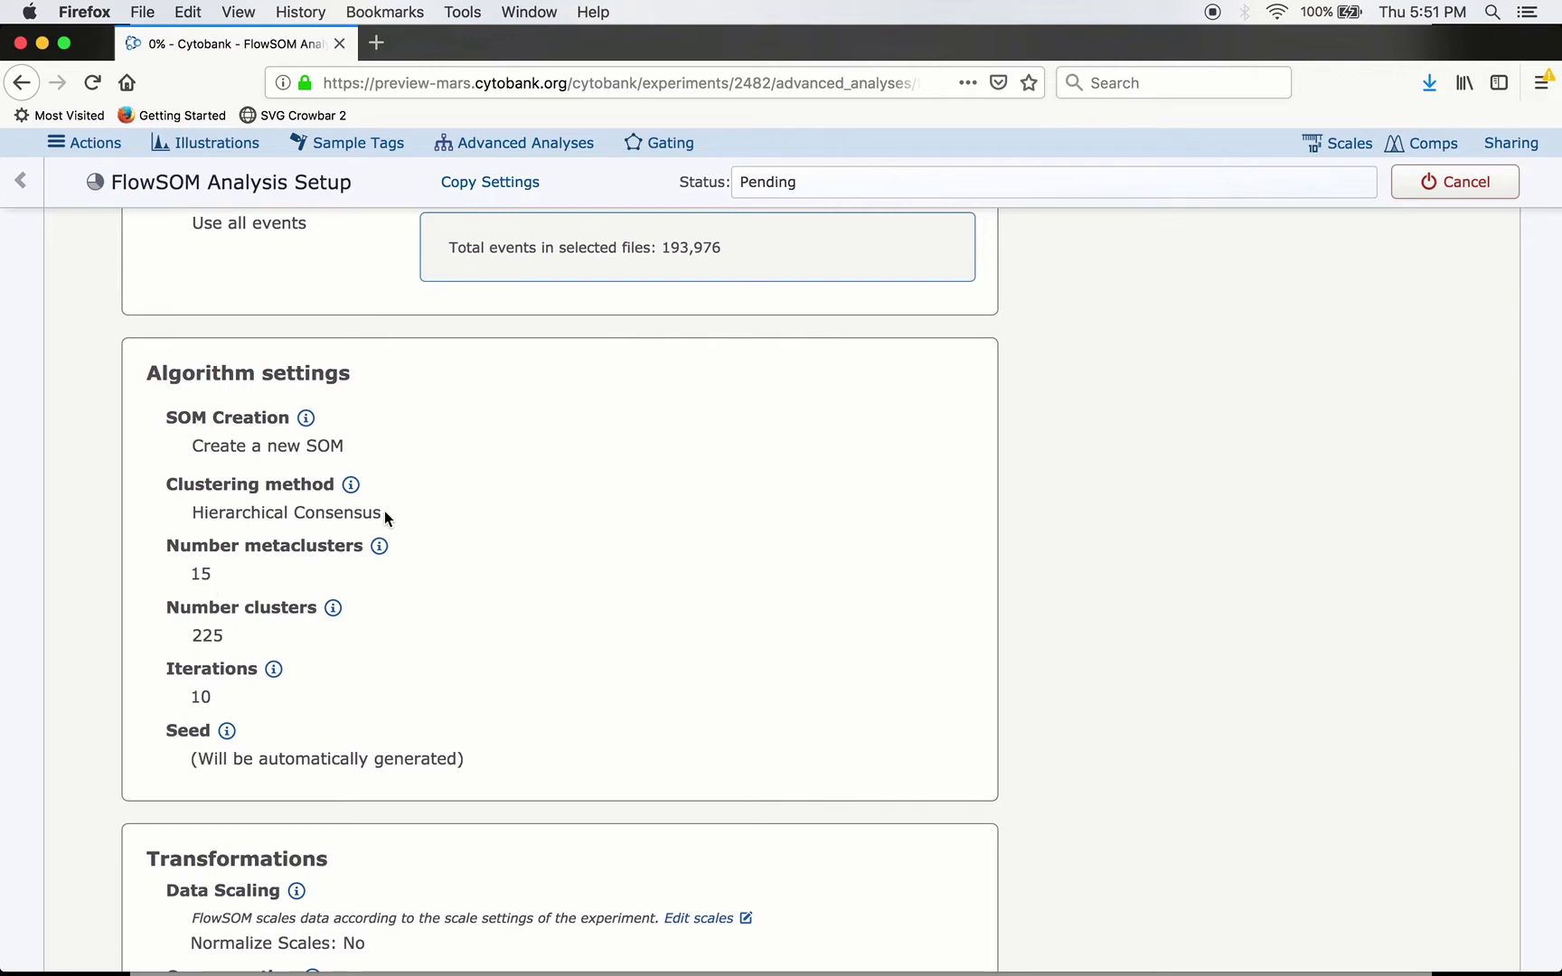
{"action": "scroll", "coordinate": [724, 610], "scroll_direction": "up", "scroll_amount": 10}
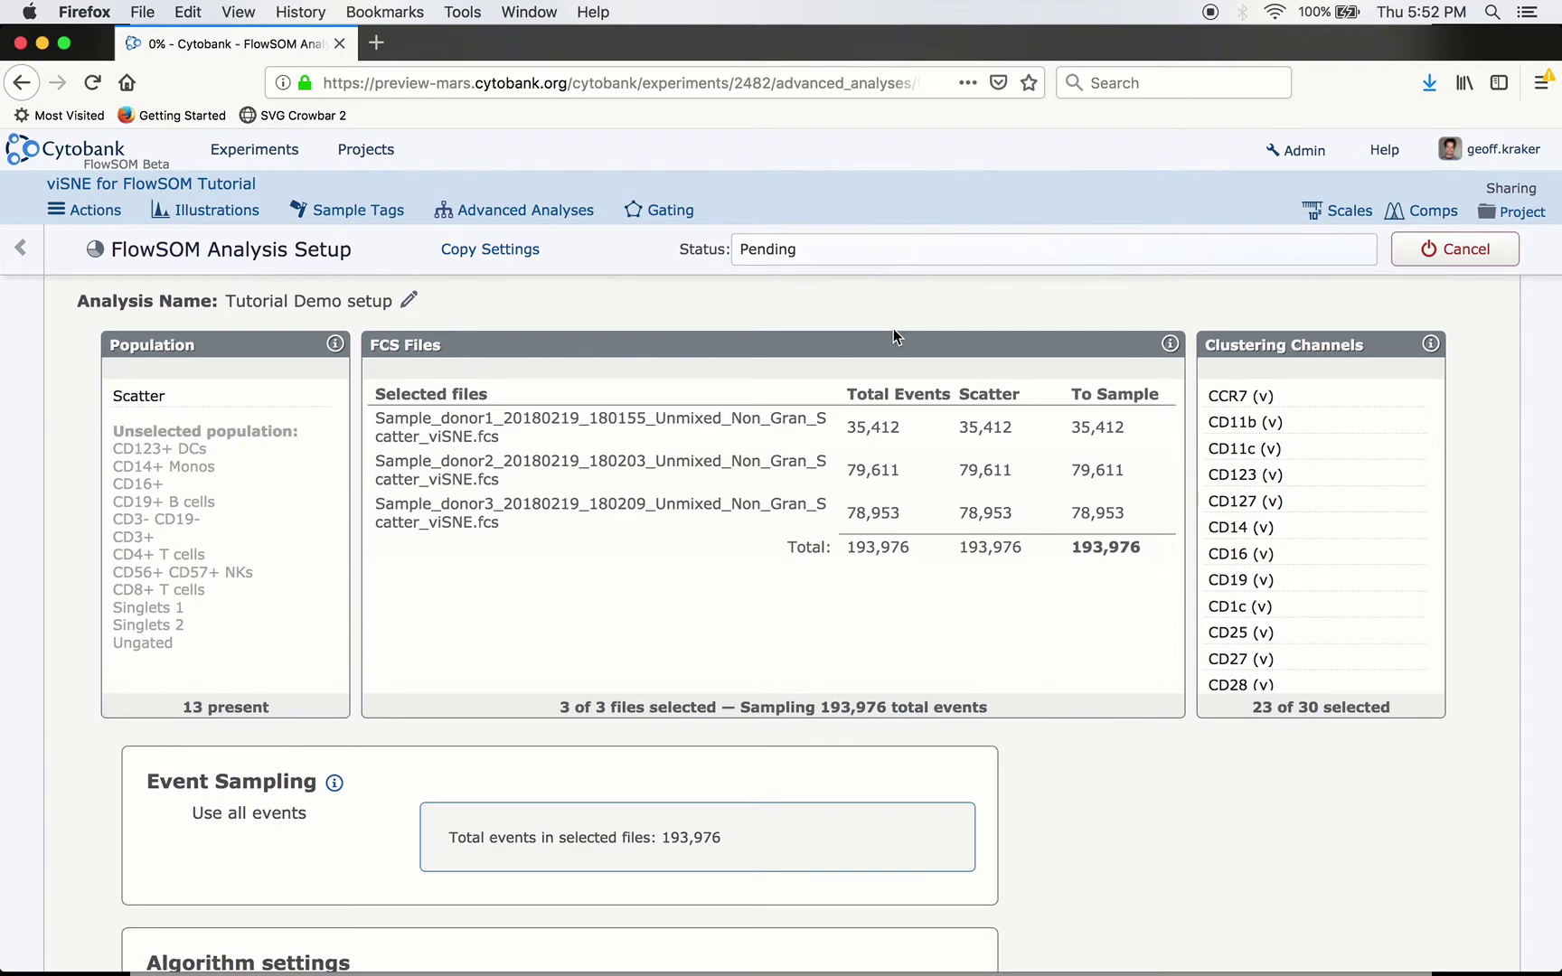
Open the existing FlowSOM Tutorial analysis, download its run info and plots, and unpack the ZIP file with Archive Utility.
{"action": "left_click", "coordinate": [578, 213]}
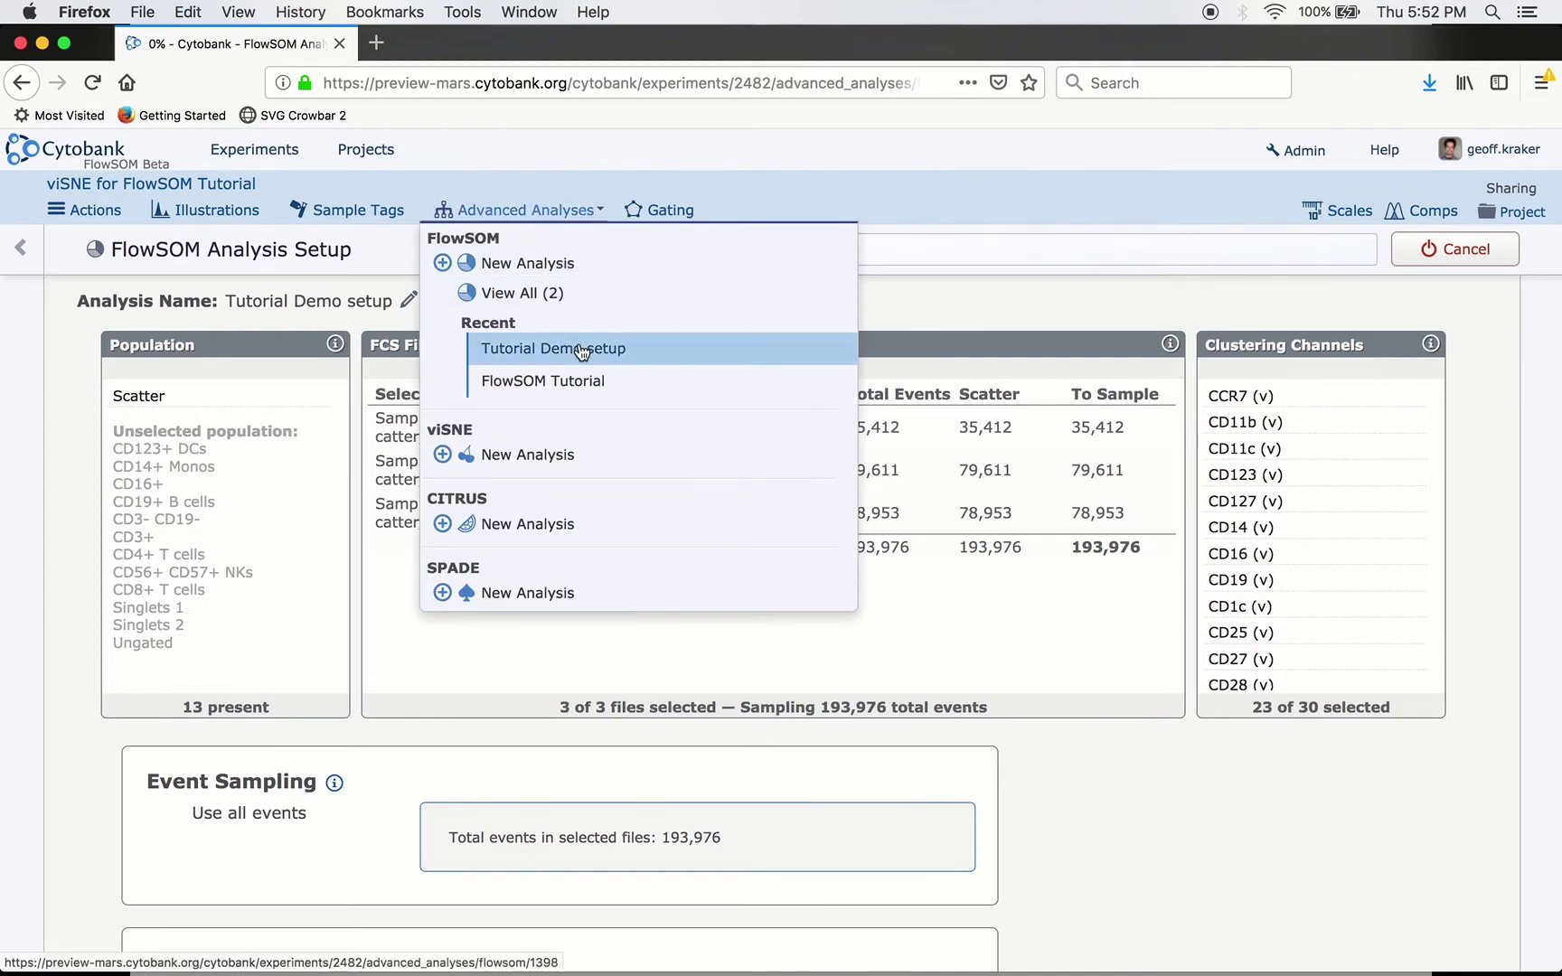
{"action": "left_click", "coordinate": [544, 380]}
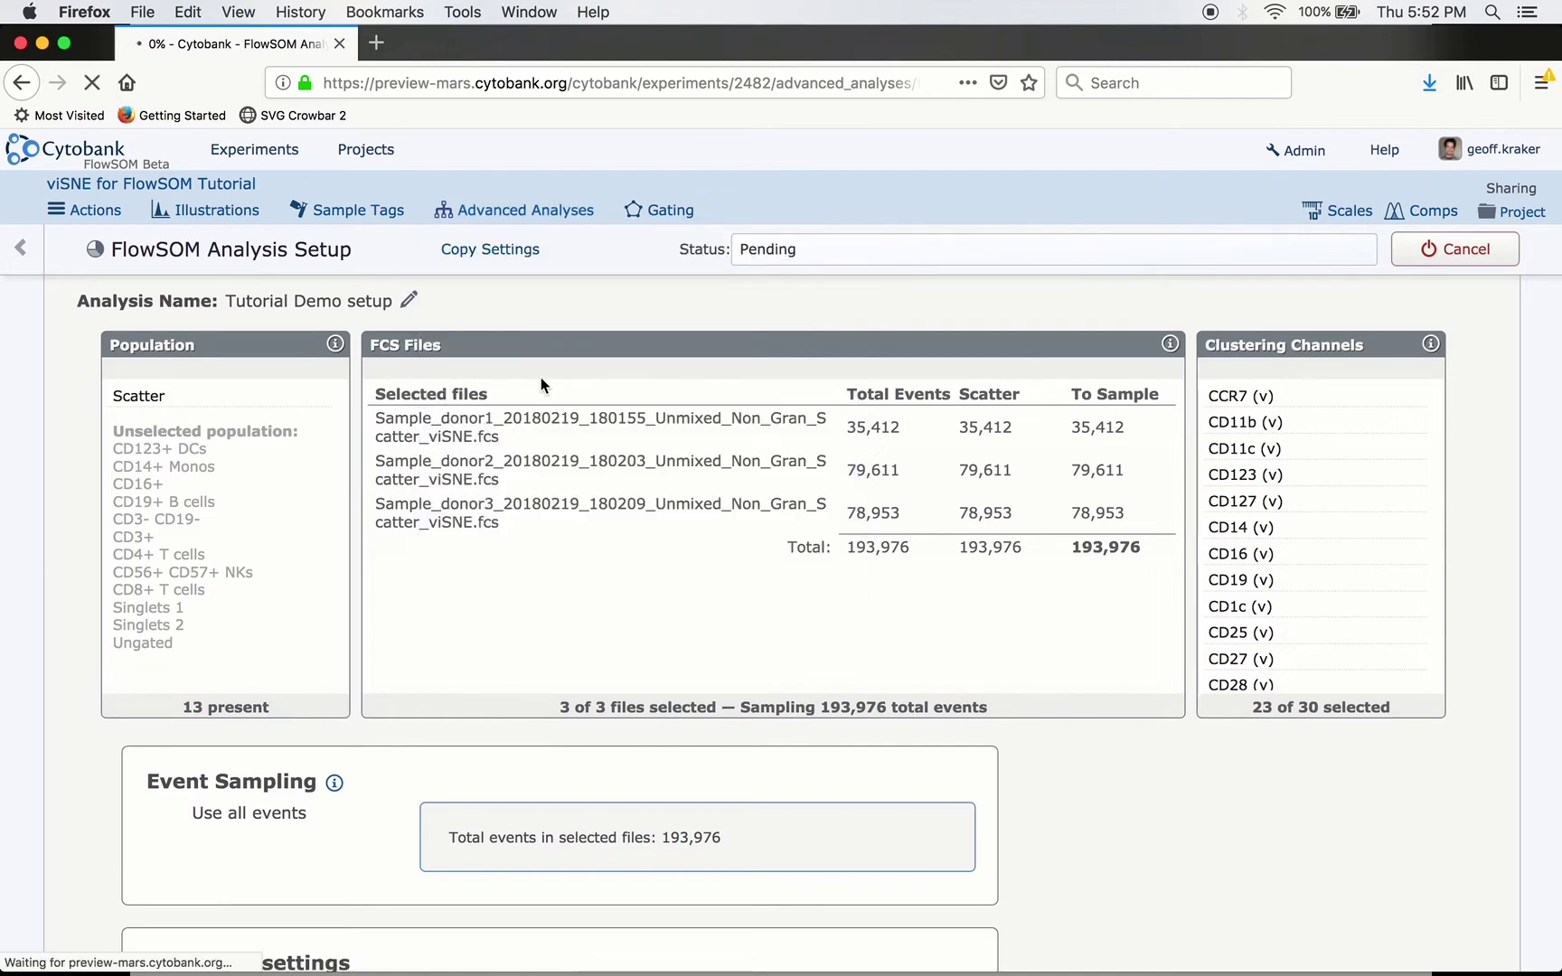
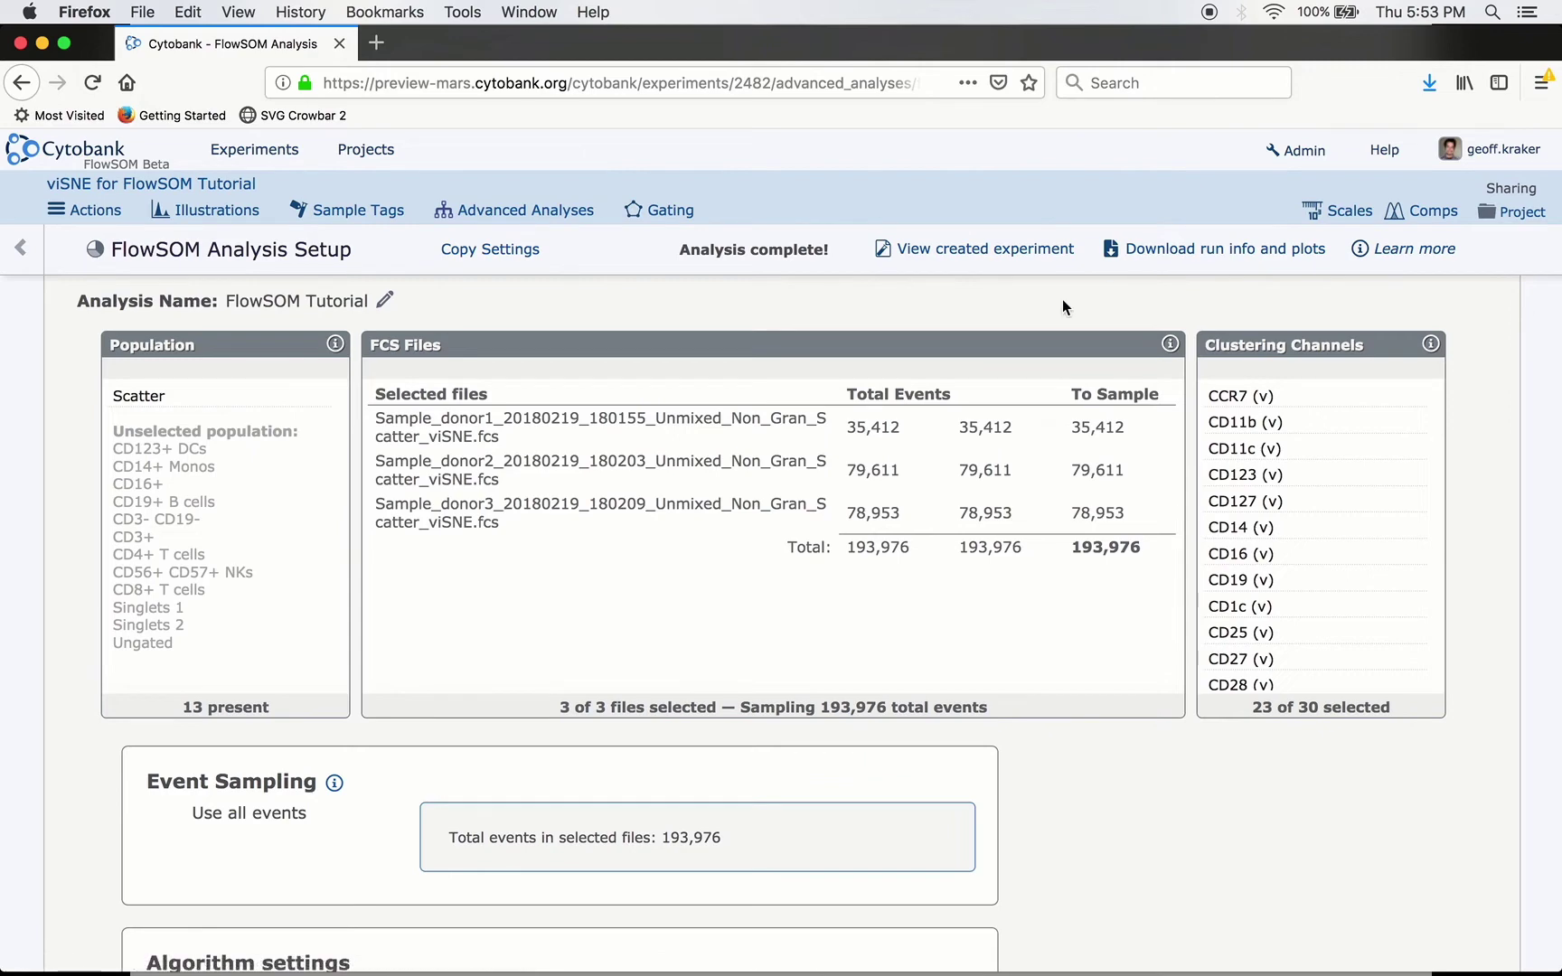
{"action": "left_click", "coordinate": [1204, 257]}
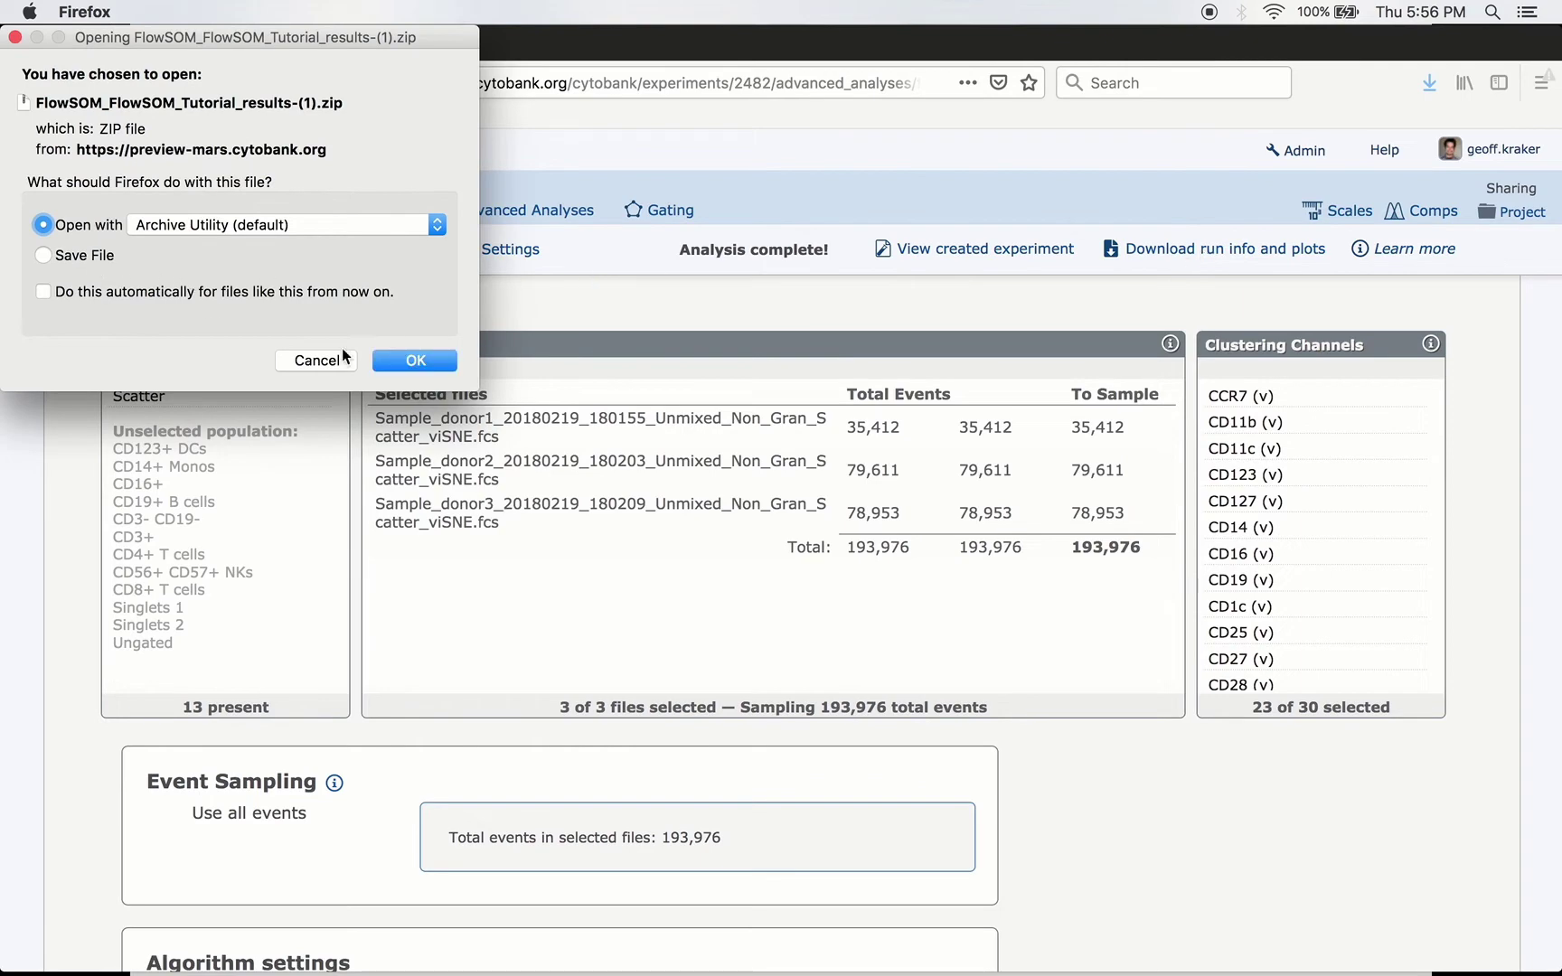
{"action": "left_click", "coordinate": [434, 361]}
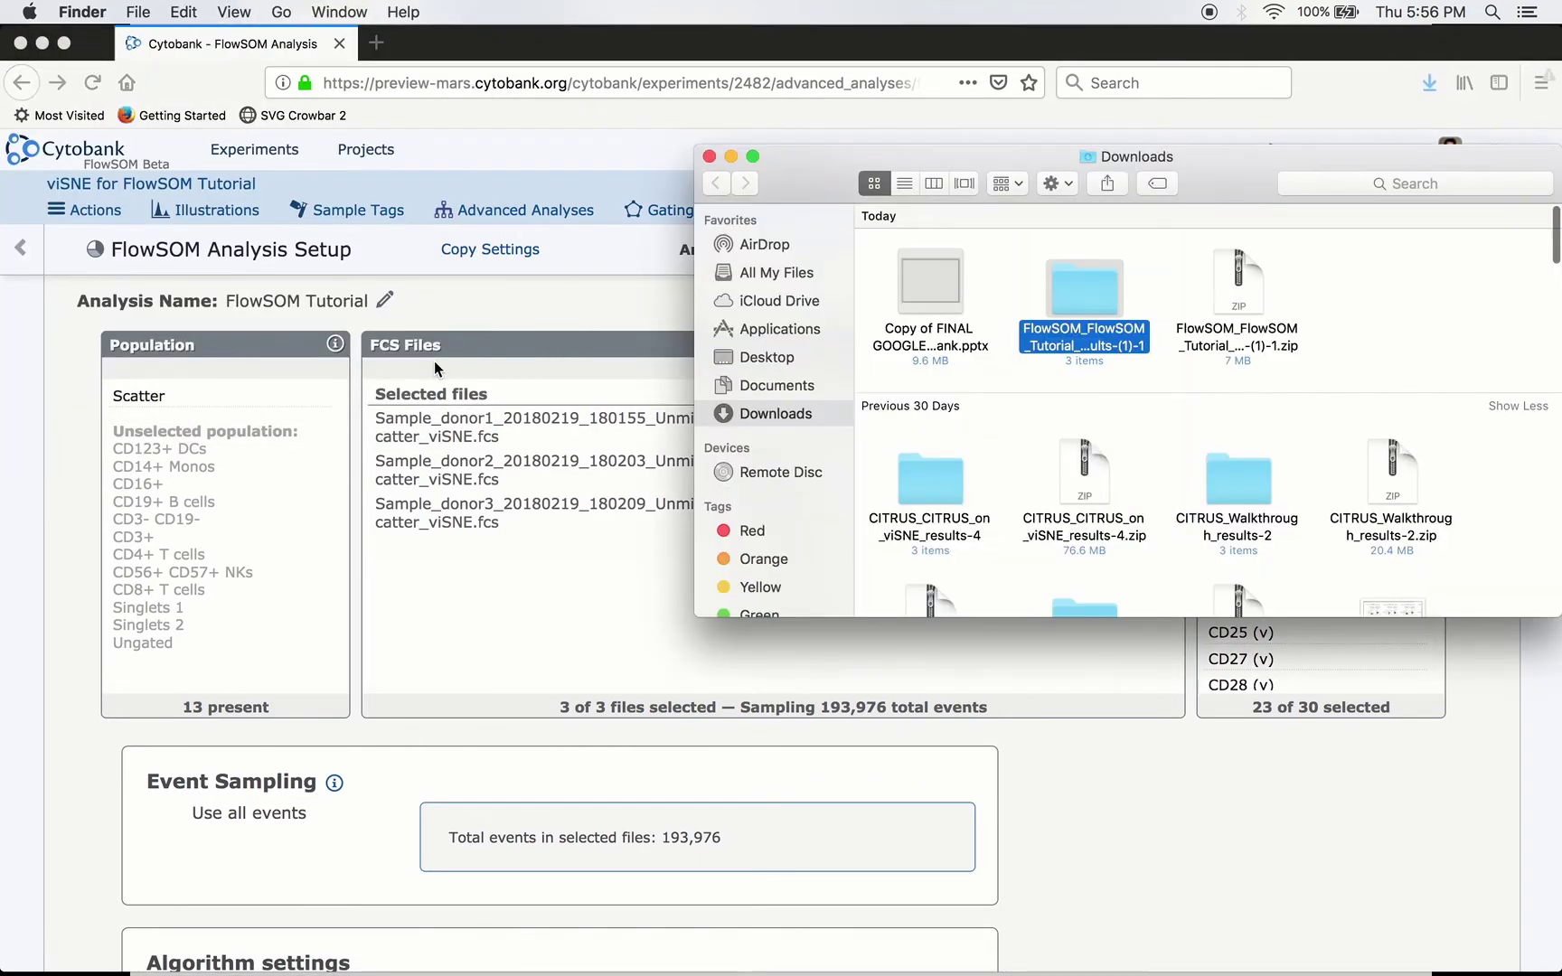
In Finder, open the results folder inside the extracted FlowSOM Tutorial download and move the window toward the middle of the screen.
{"action": "double_click", "coordinate": [1087, 298]}
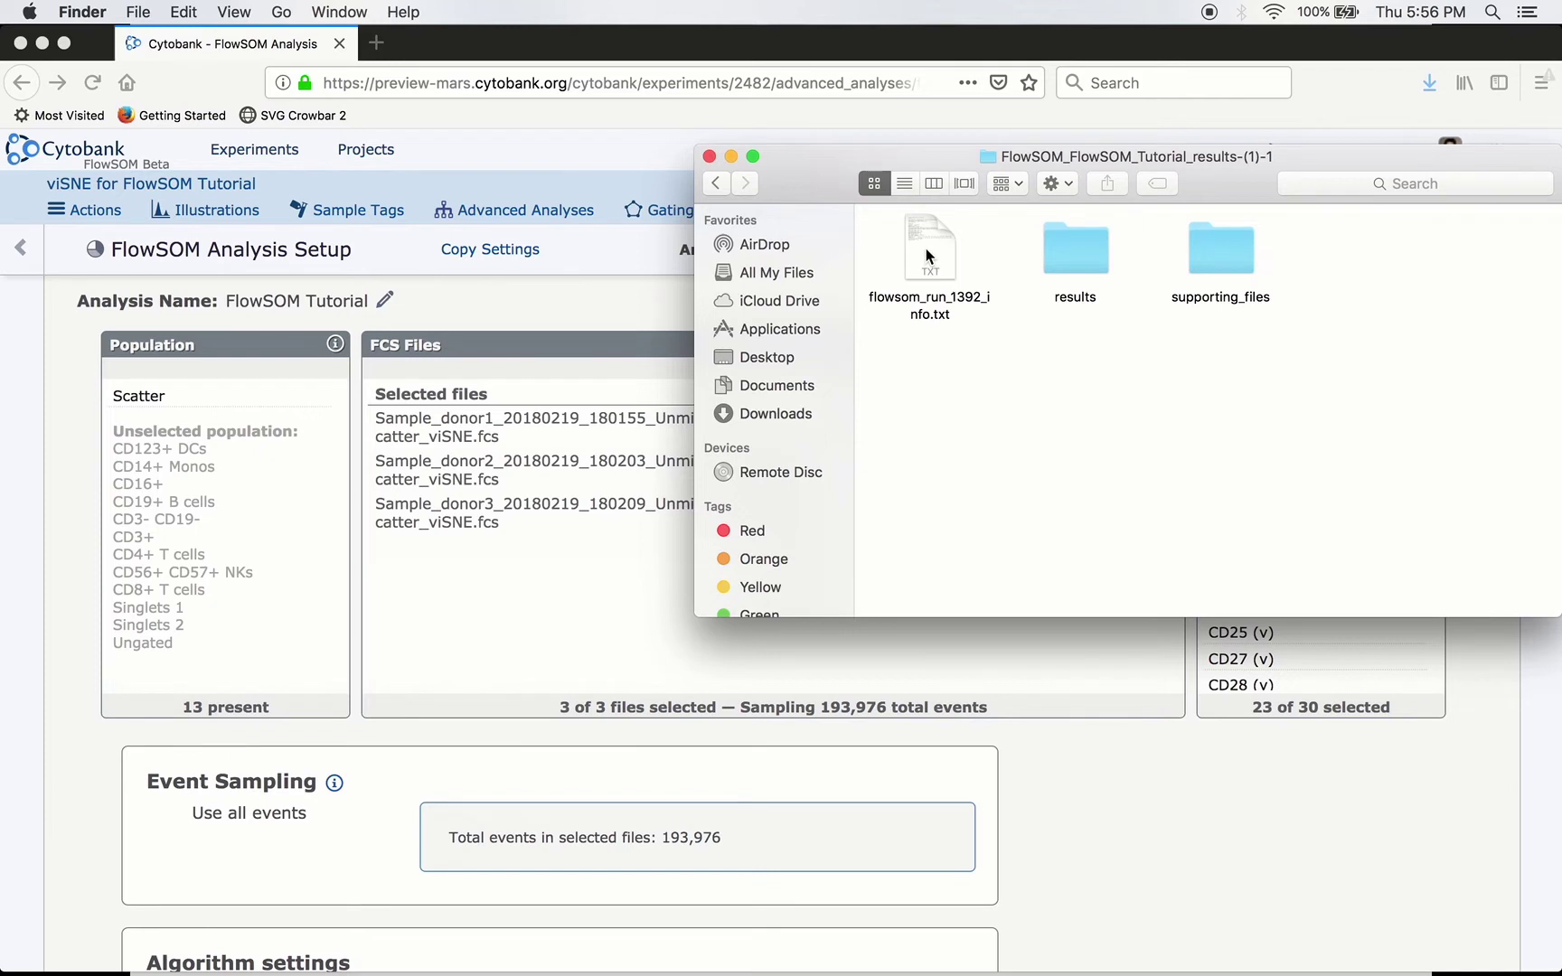
{"action": "double_click", "coordinate": [1099, 258]}
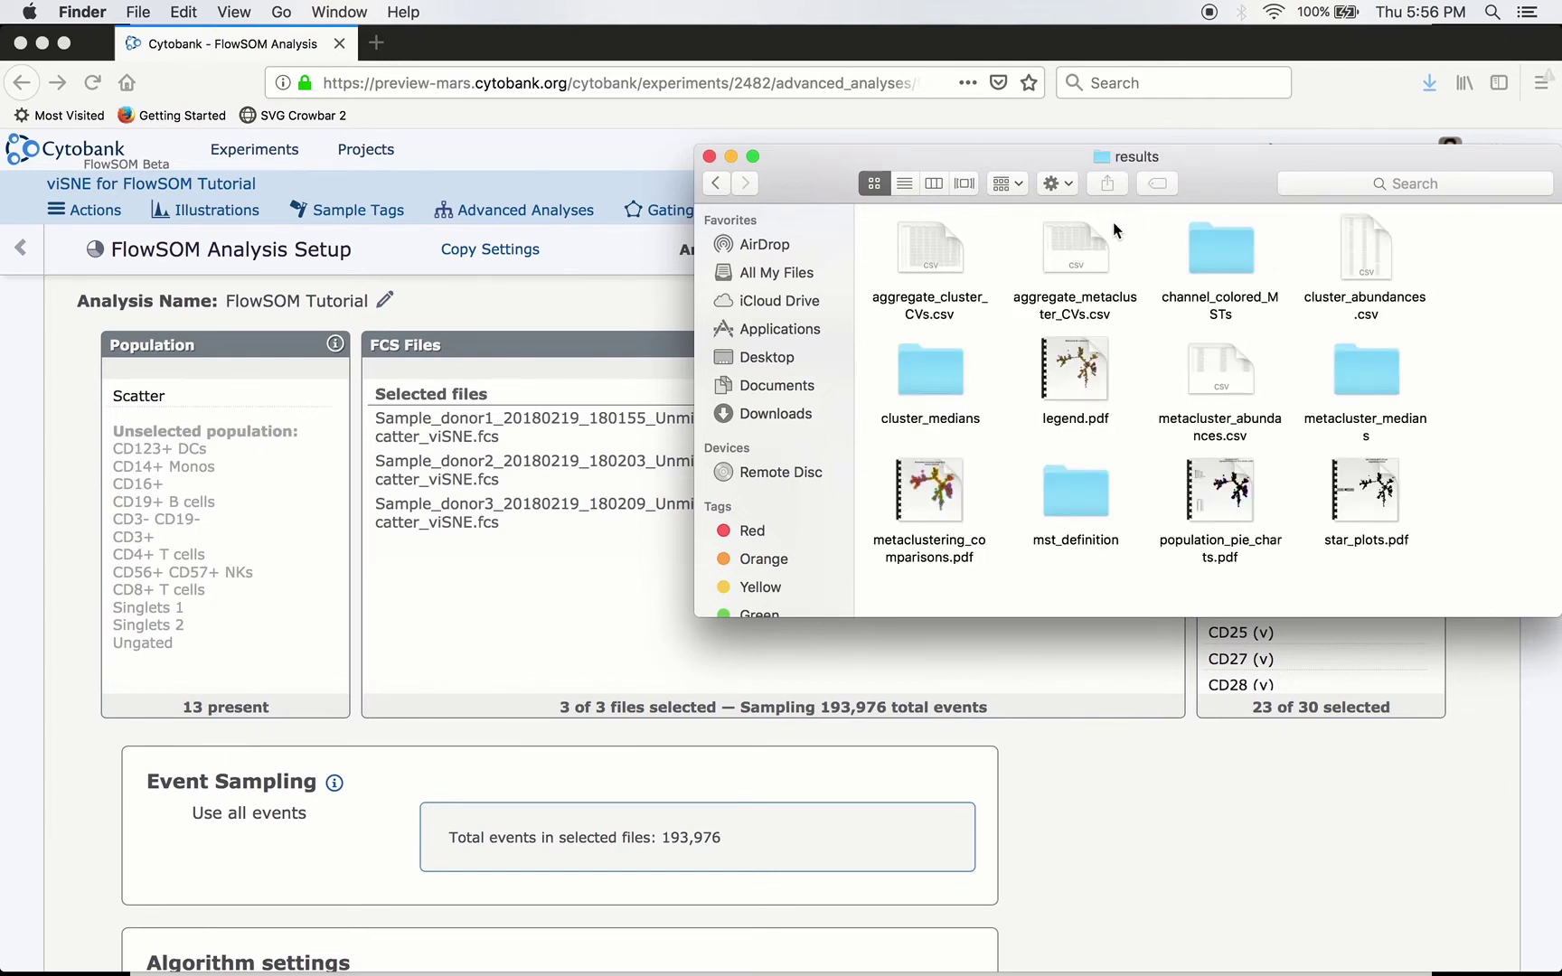
{"action": "left_click_drag", "start_coordinate": [1219, 167], "coordinate": [921, 144]}
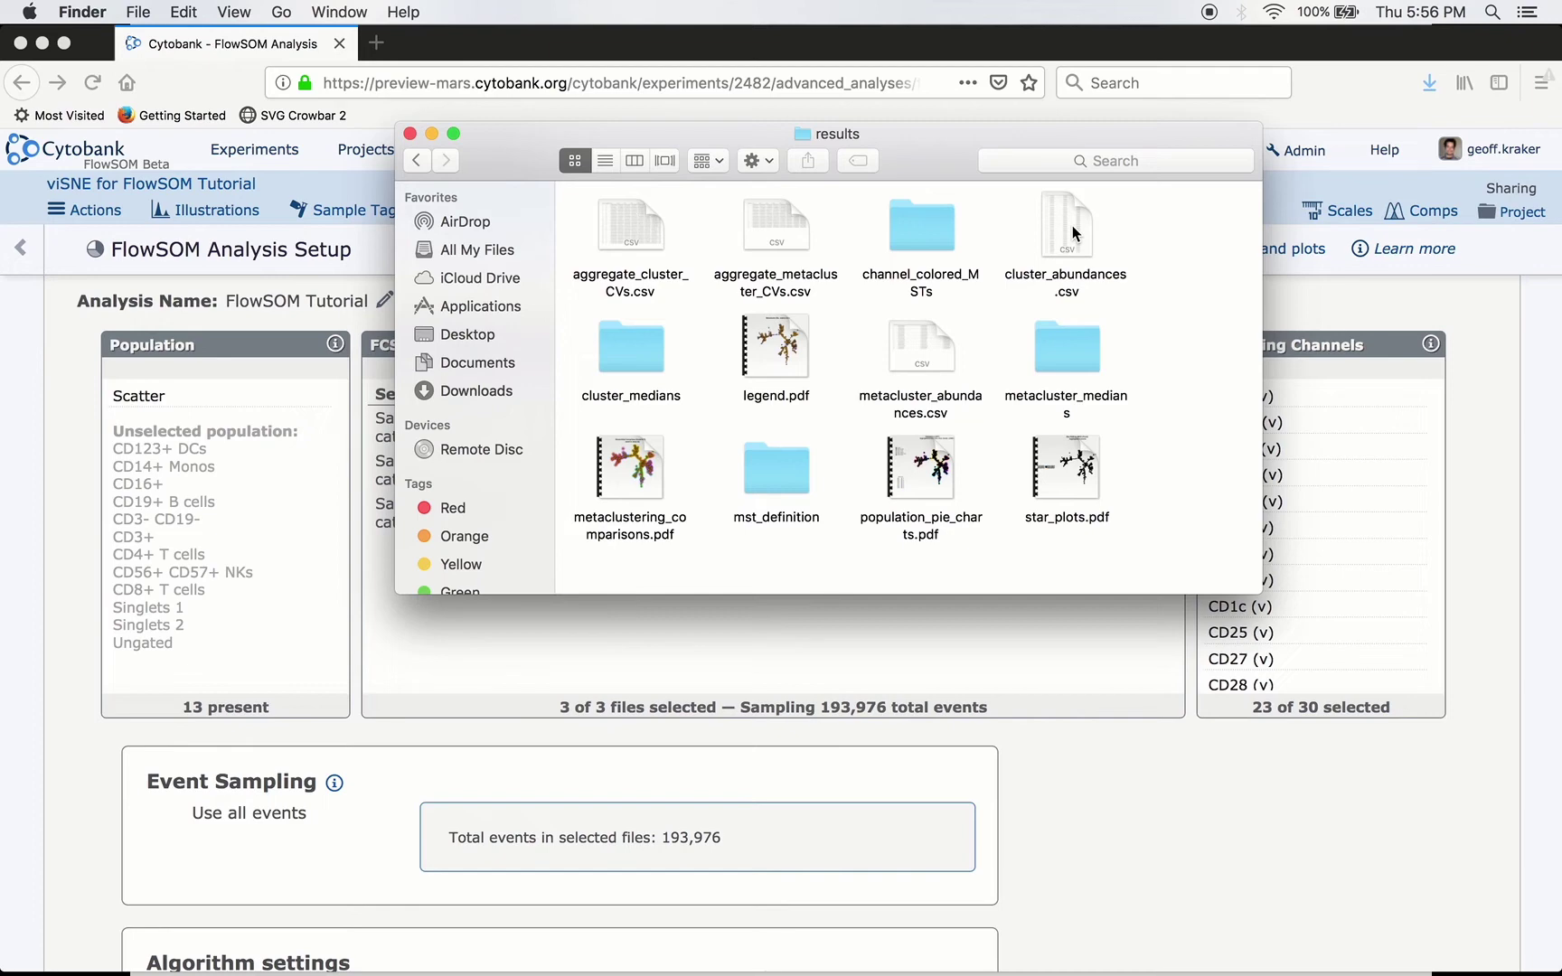
Open legend.pdf and examine the metacluster ID pages, comparing relative and fixed sizing and the relative-size grid layout.
{"action": "double_click", "coordinate": [776, 348]}
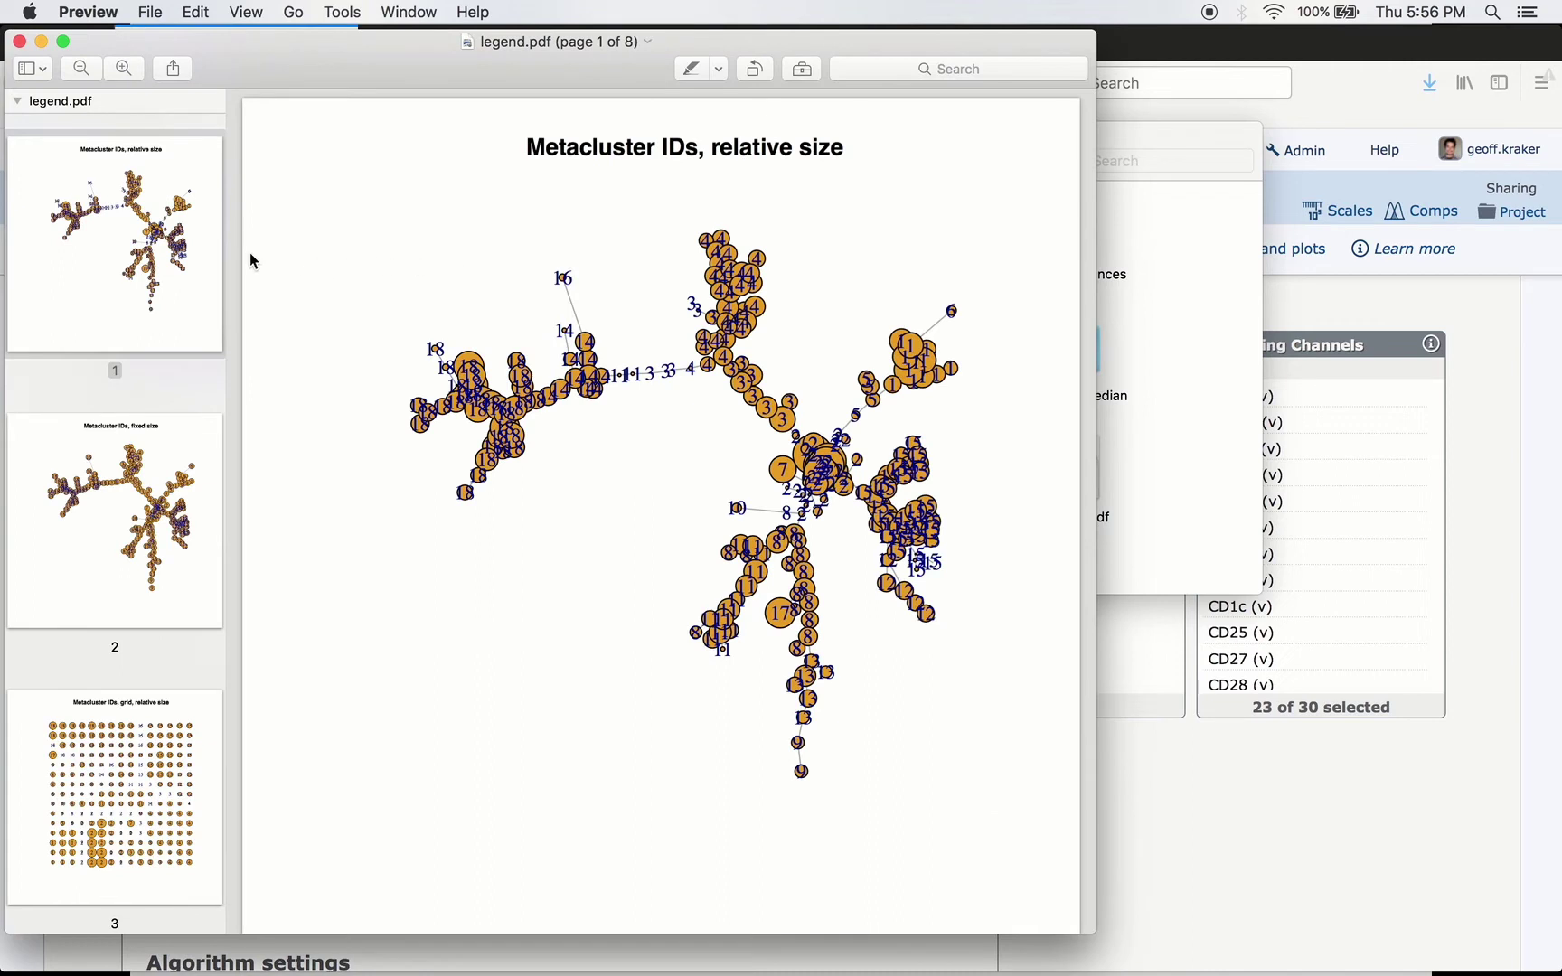
{"action": "left_click", "coordinate": [182, 250]}
{"action": "left_click_drag", "start_coordinate": [529, 147], "coordinate": [788, 169]}
{"action": "left_click", "coordinate": [788, 169]}
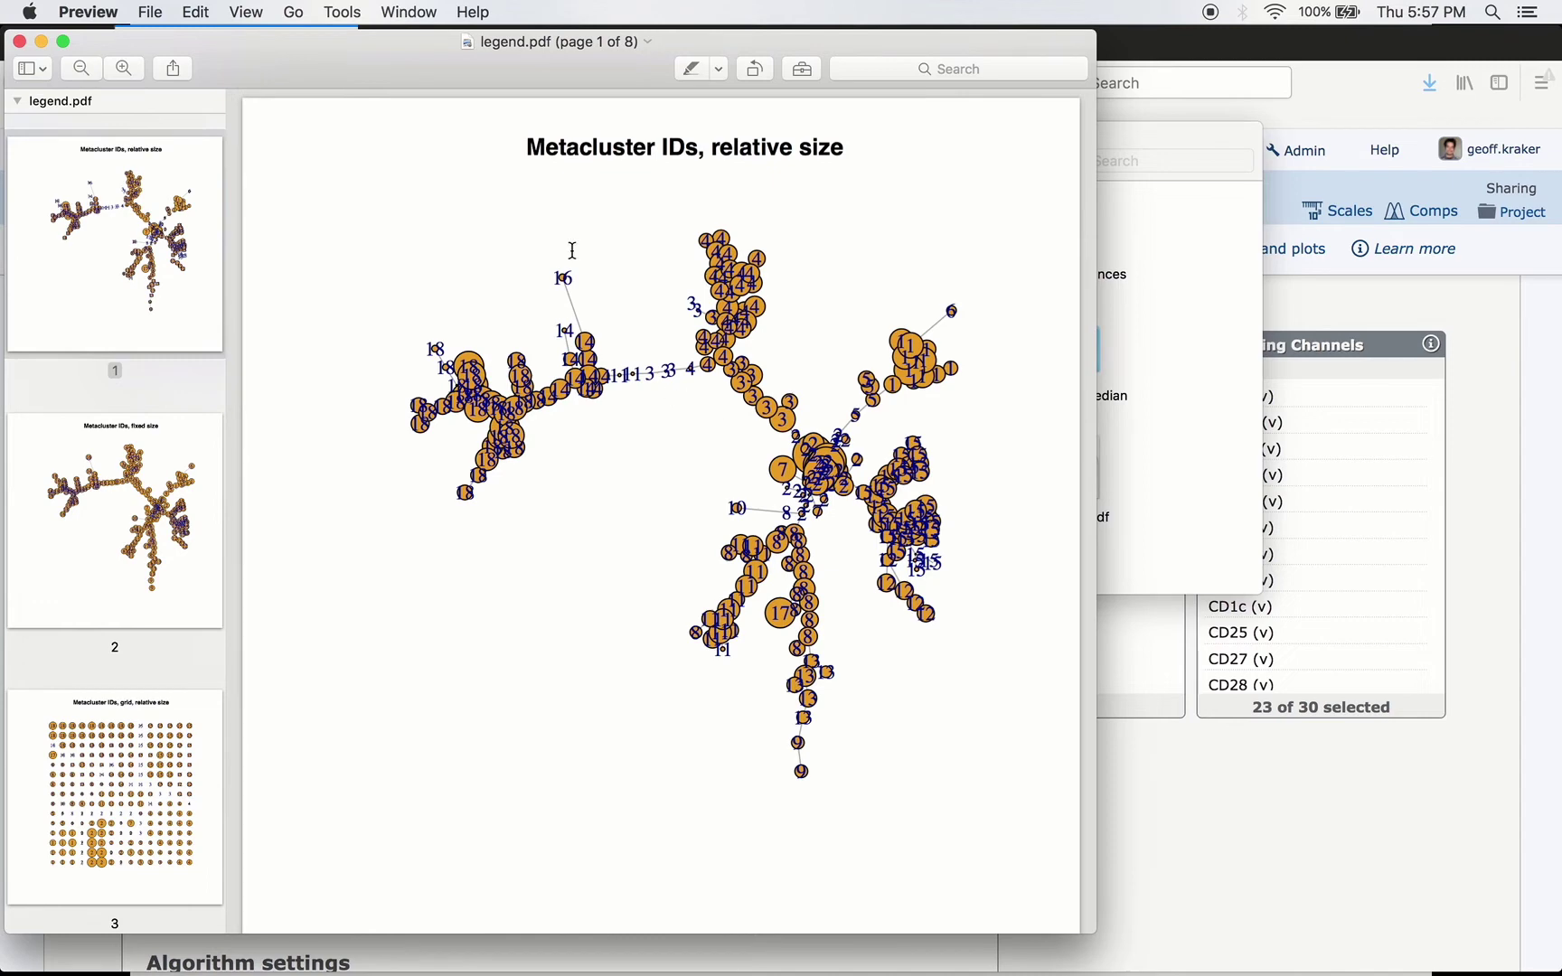
{"action": "left_click", "coordinate": [187, 517]}
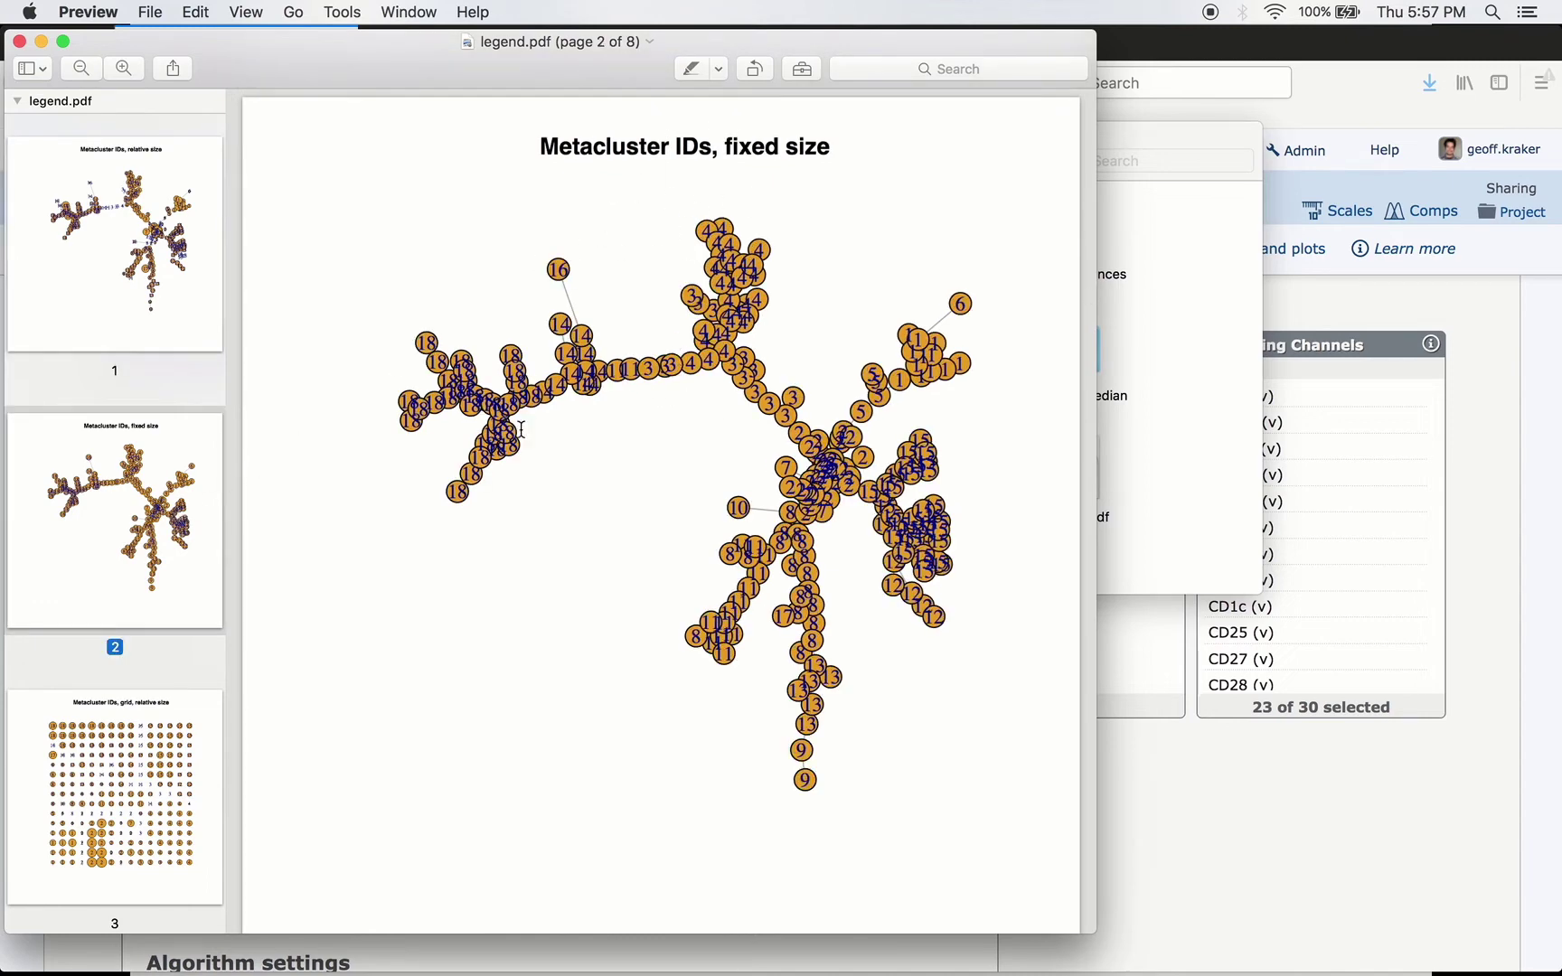
{"action": "left_click", "coordinate": [173, 742]}
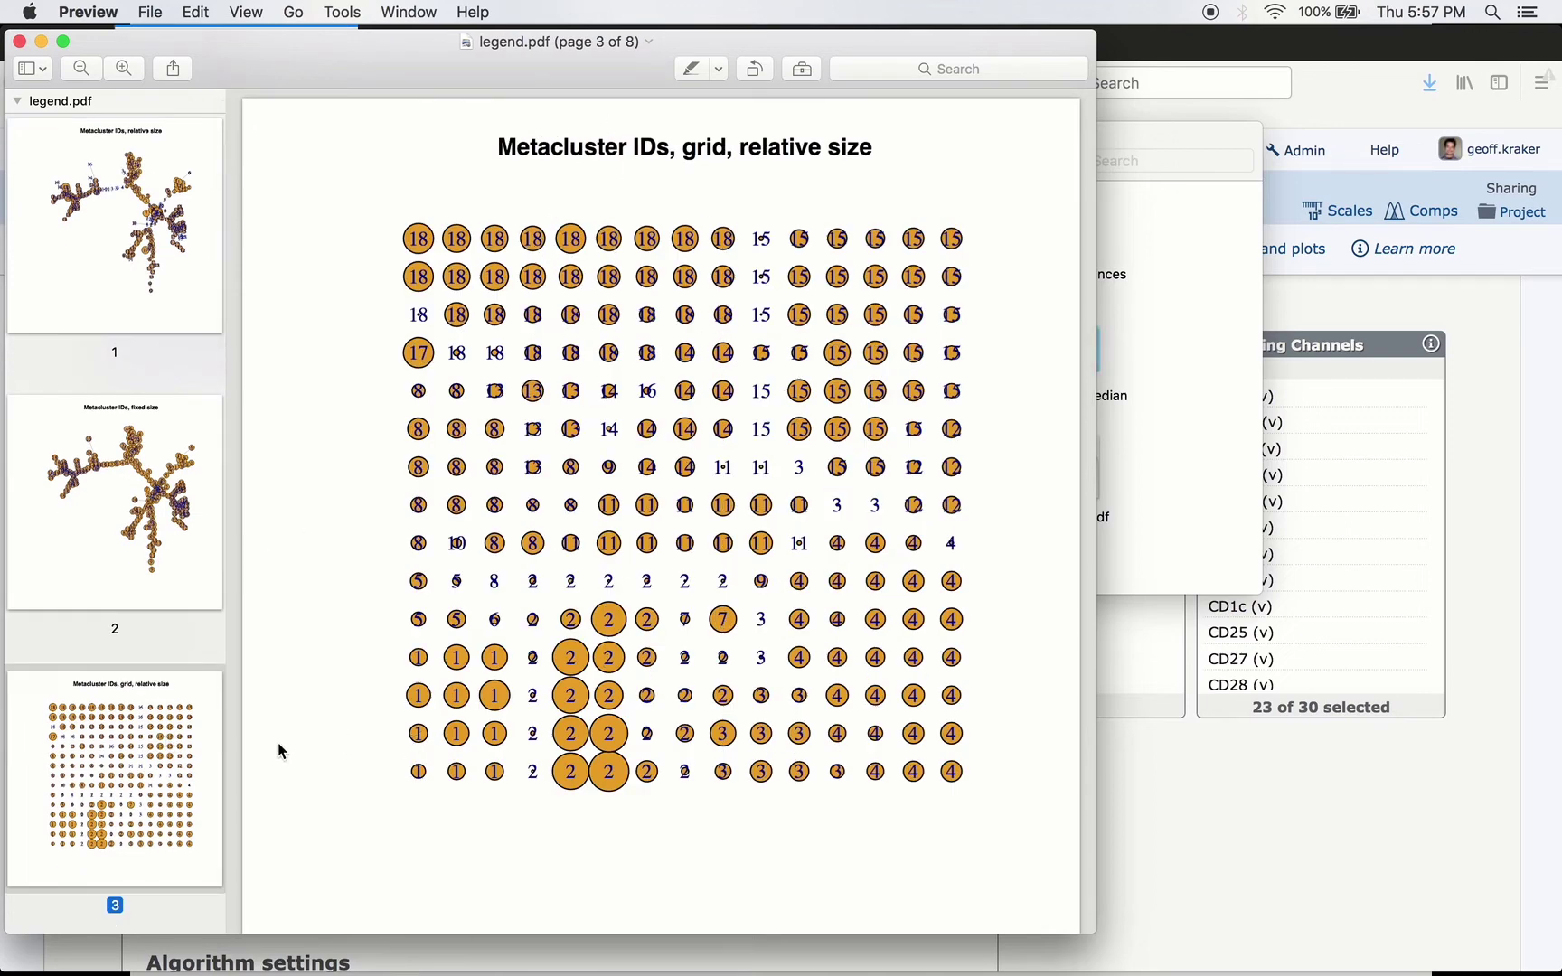
{"action": "scroll", "coordinate": [97, 754], "scroll_direction": "down", "scroll_amount": 3}
{"action": "scroll", "coordinate": [97, 755], "scroll_direction": "down", "scroll_amount": 4}
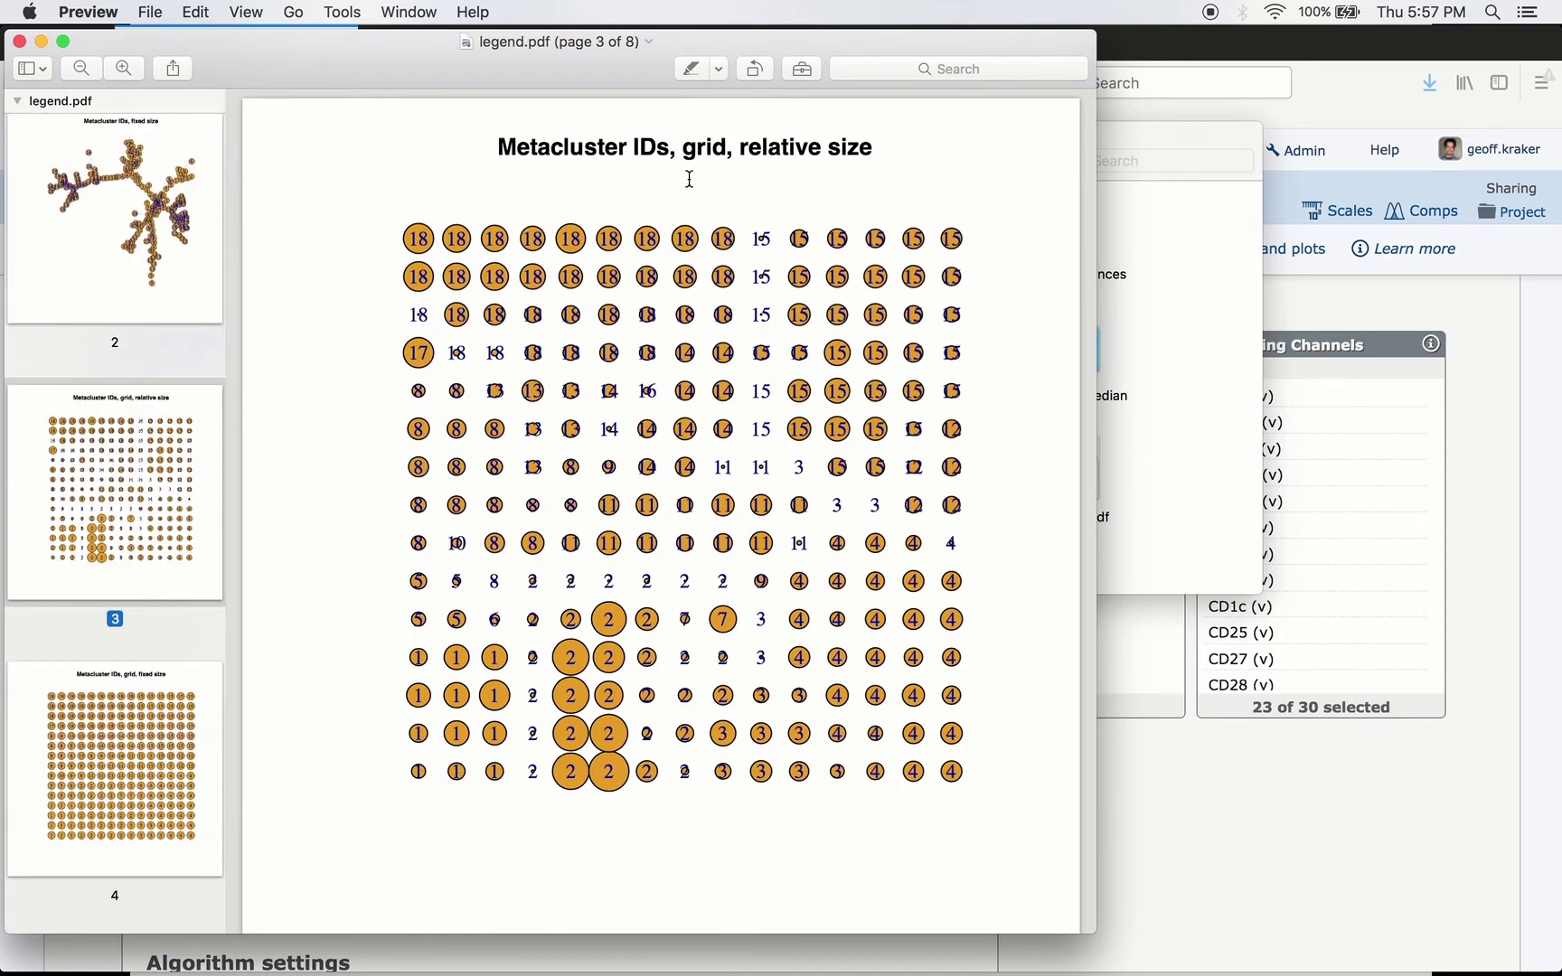
{"action": "scroll", "coordinate": [140, 756], "scroll_direction": "down", "scroll_amount": 20}
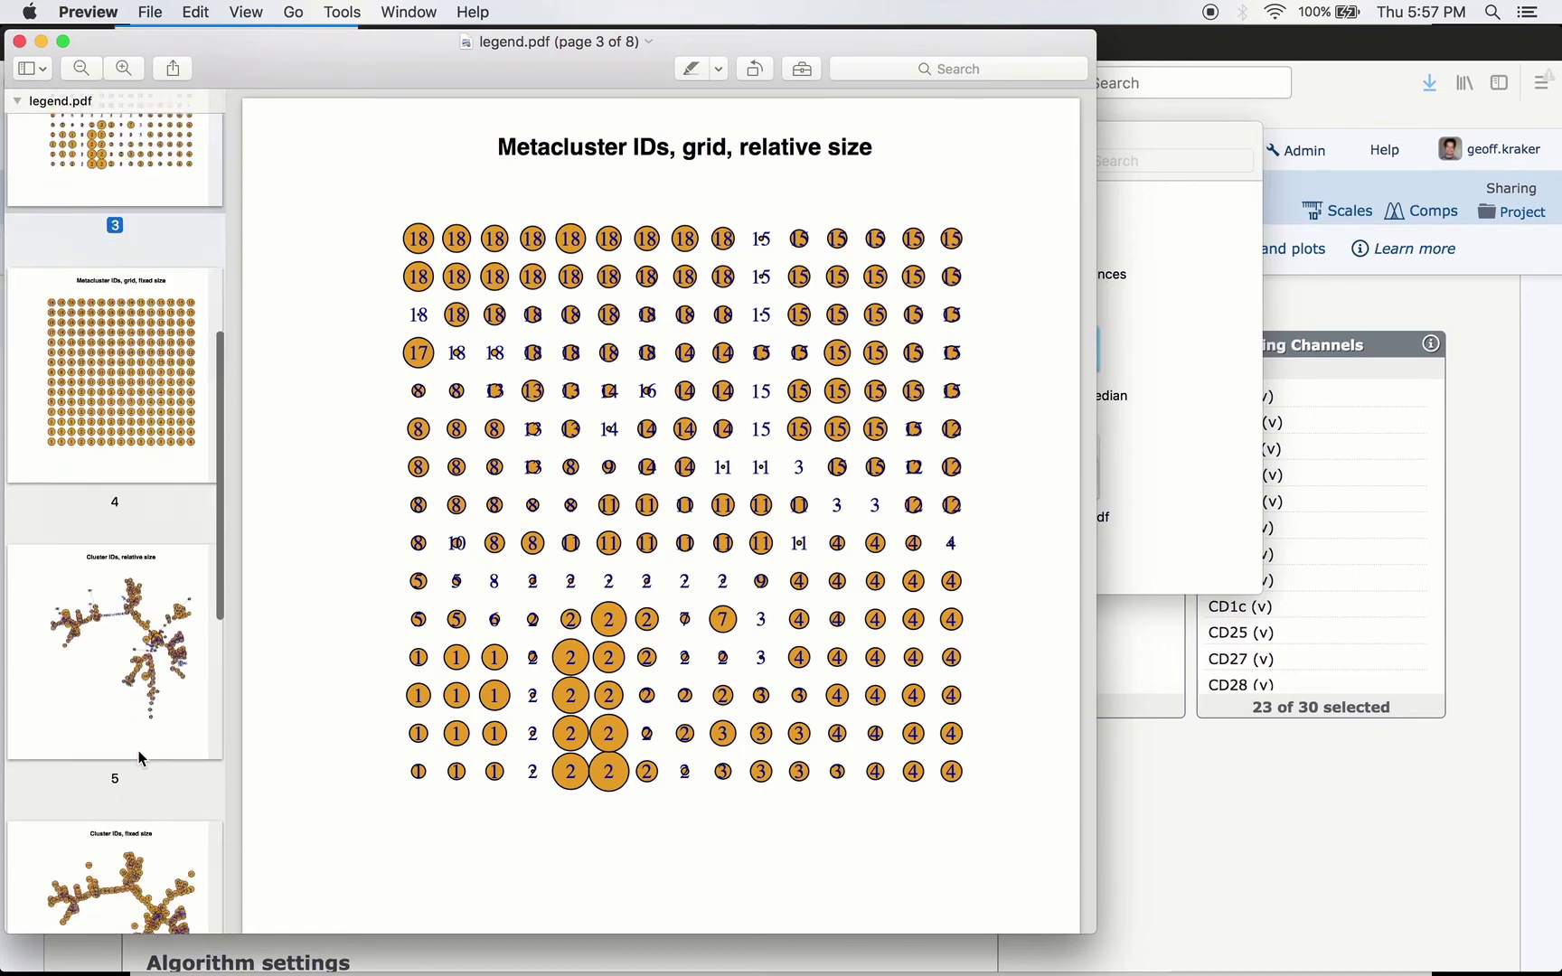
Examine the cluster ID pages of legend.pdf in tree and grid layouts with fixed and relative sizes, and close the file.
{"action": "left_click", "coordinate": [147, 857]}
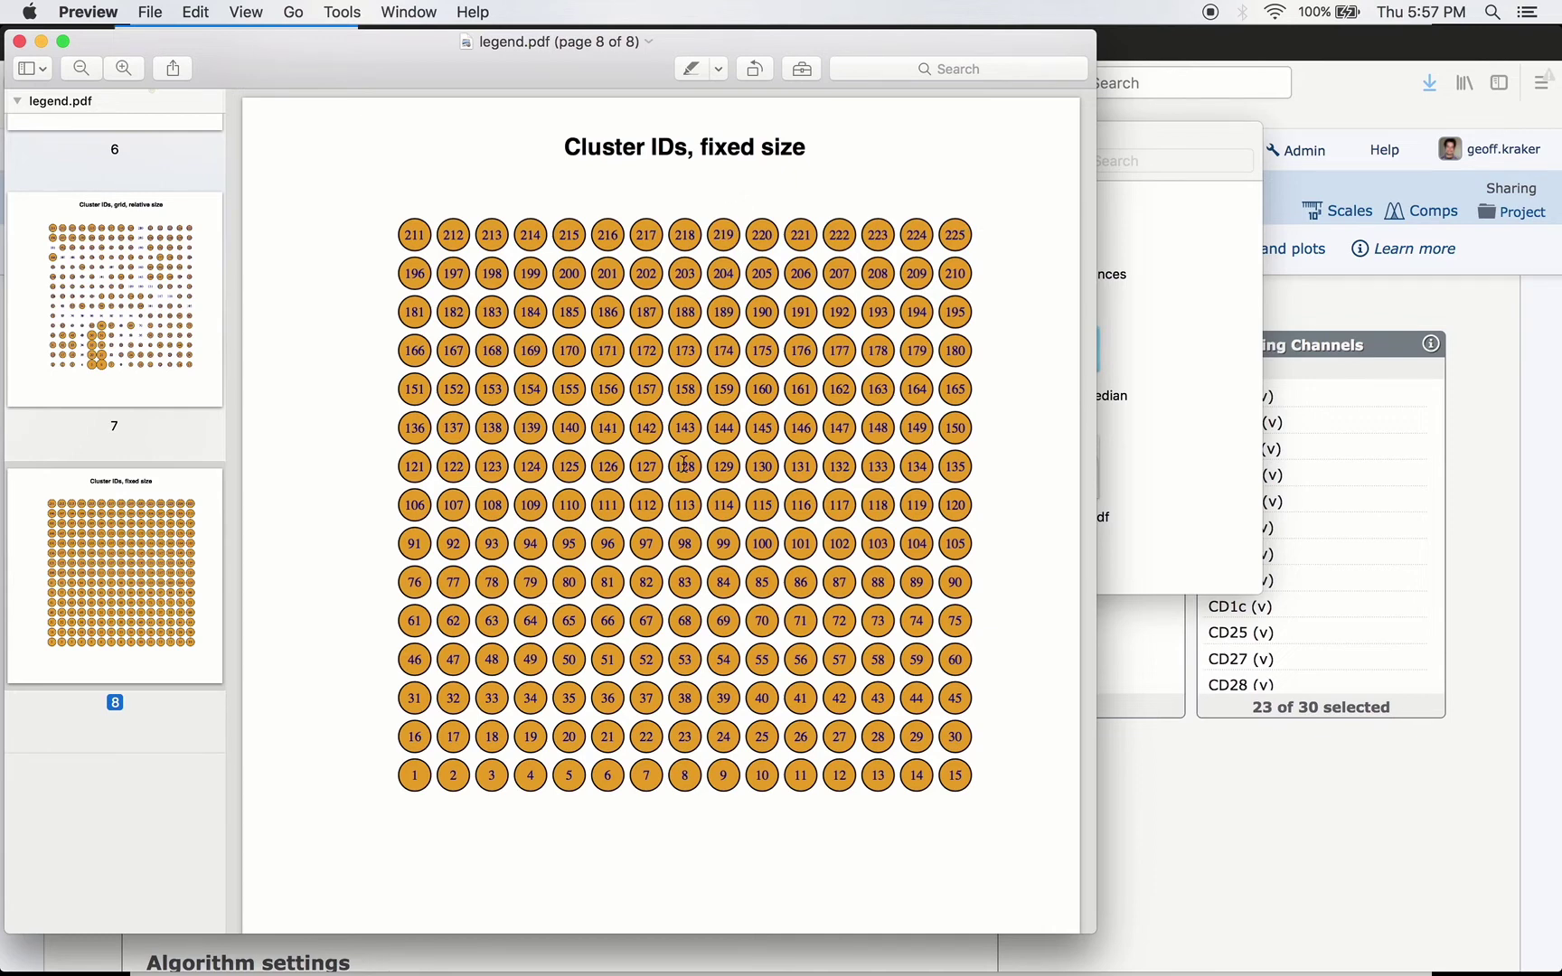
{"action": "left_click", "coordinate": [133, 307]}
{"action": "scroll", "coordinate": [133, 307], "scroll_direction": "up", "scroll_amount": 3}
{"action": "left_click", "coordinate": [132, 307]}
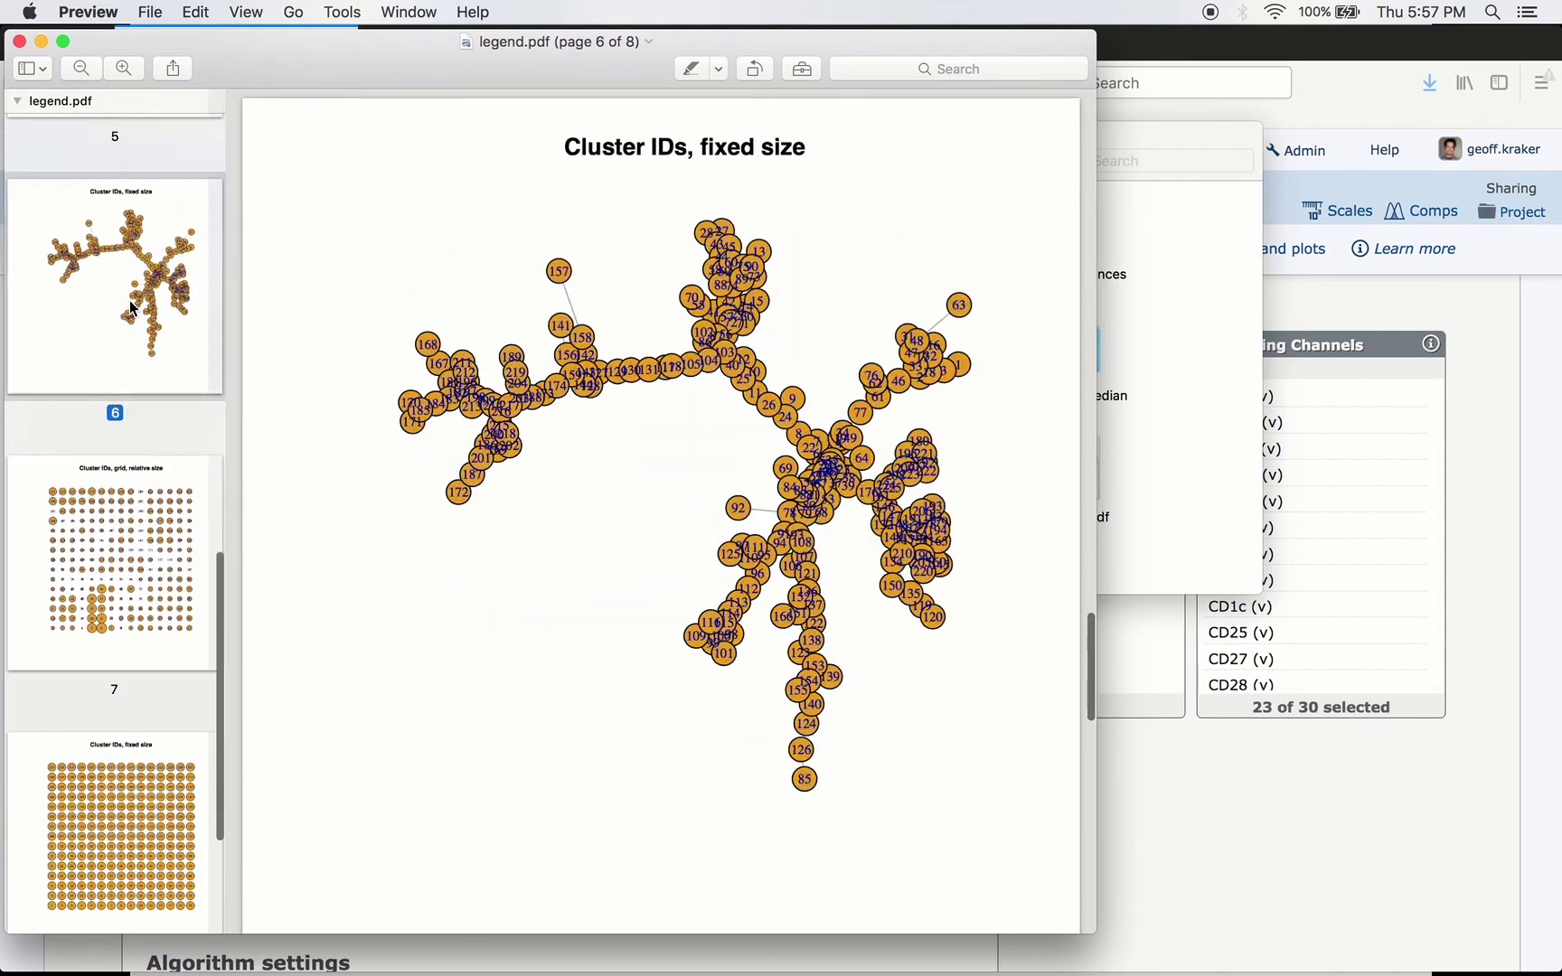
{"action": "left_click", "coordinate": [133, 533]}
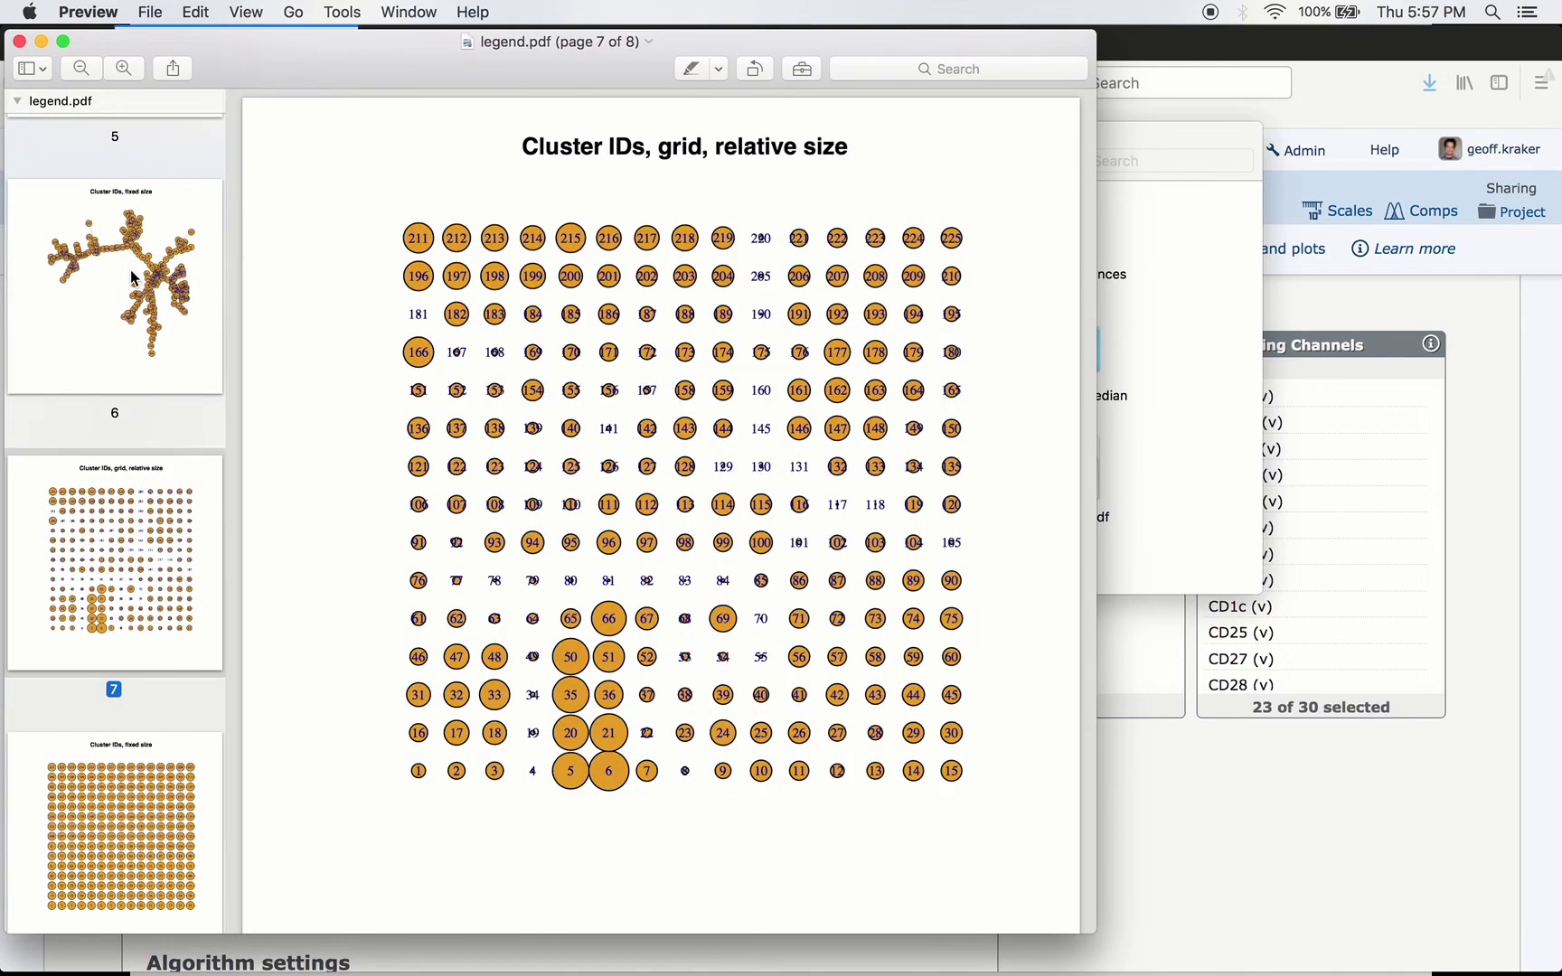
{"action": "left_click", "coordinate": [136, 269]}
{"action": "scroll", "coordinate": [136, 269], "scroll_direction": "up", "scroll_amount": 5}
{"action": "left_click", "coordinate": [138, 312]}
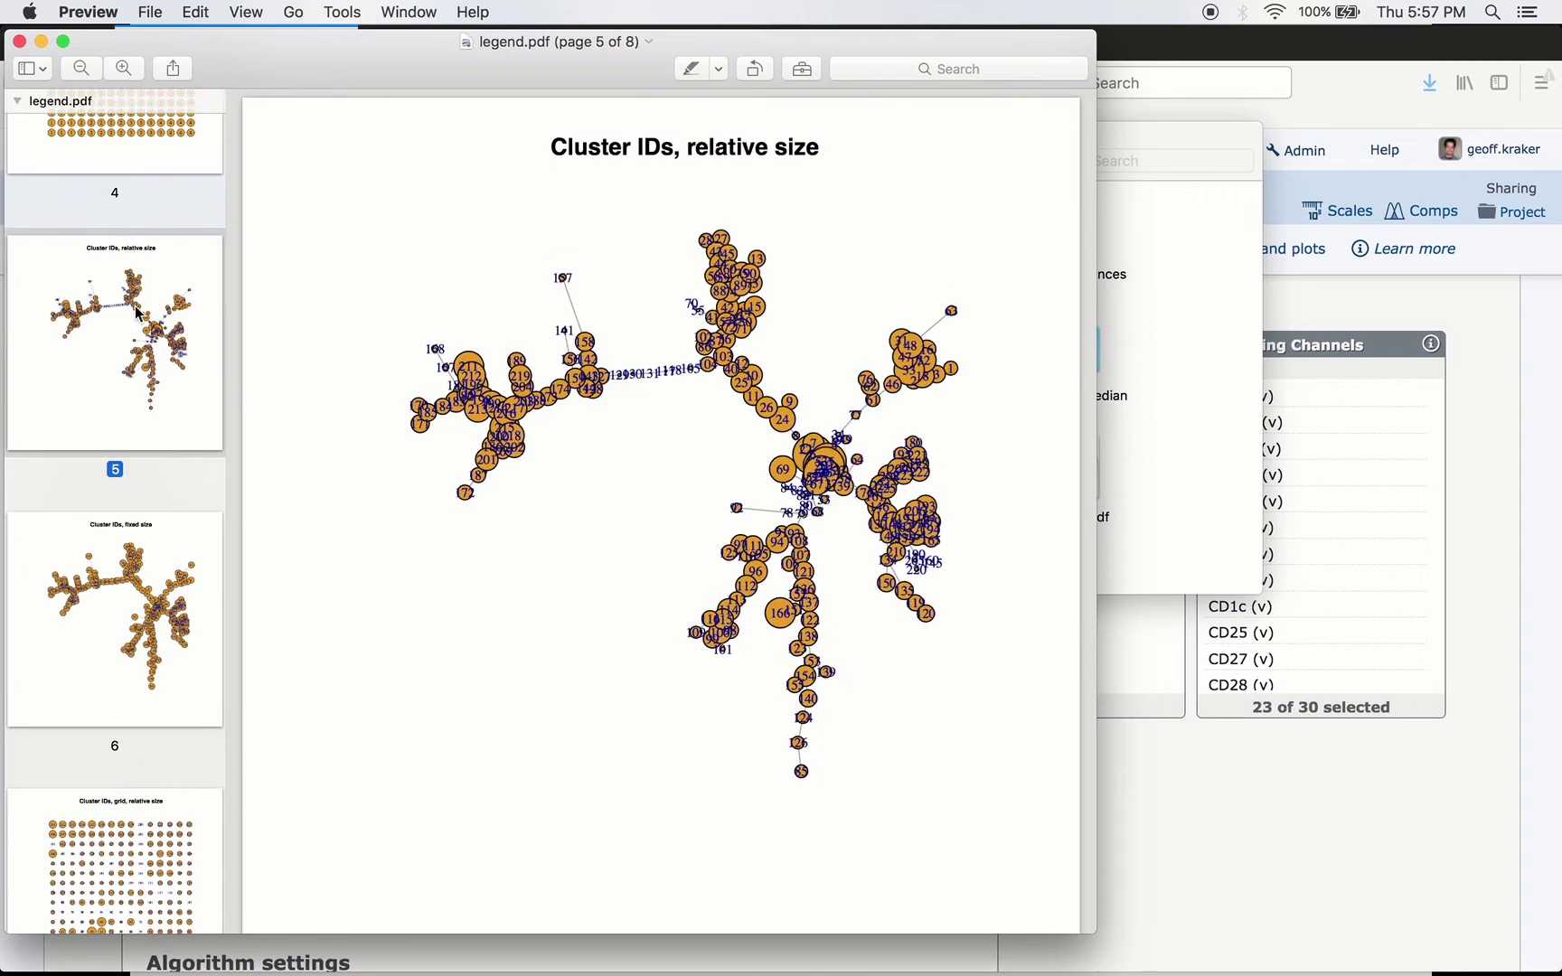
{"action": "scroll", "coordinate": [138, 312], "scroll_direction": "up", "scroll_amount": 4}
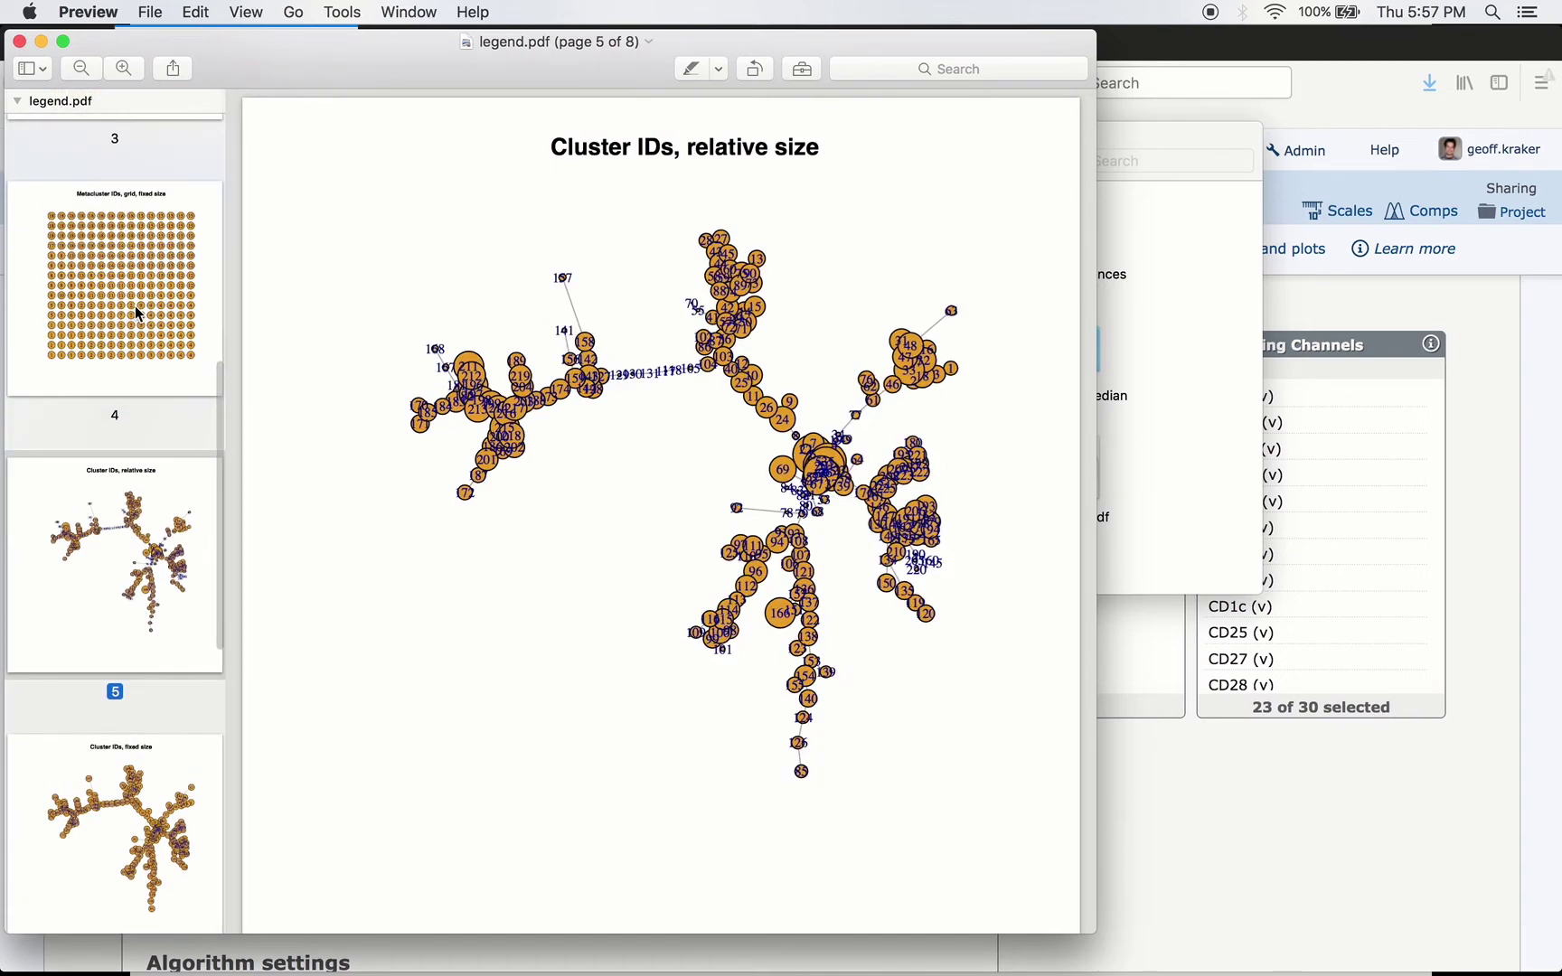
{"action": "left_click", "coordinate": [19, 41]}
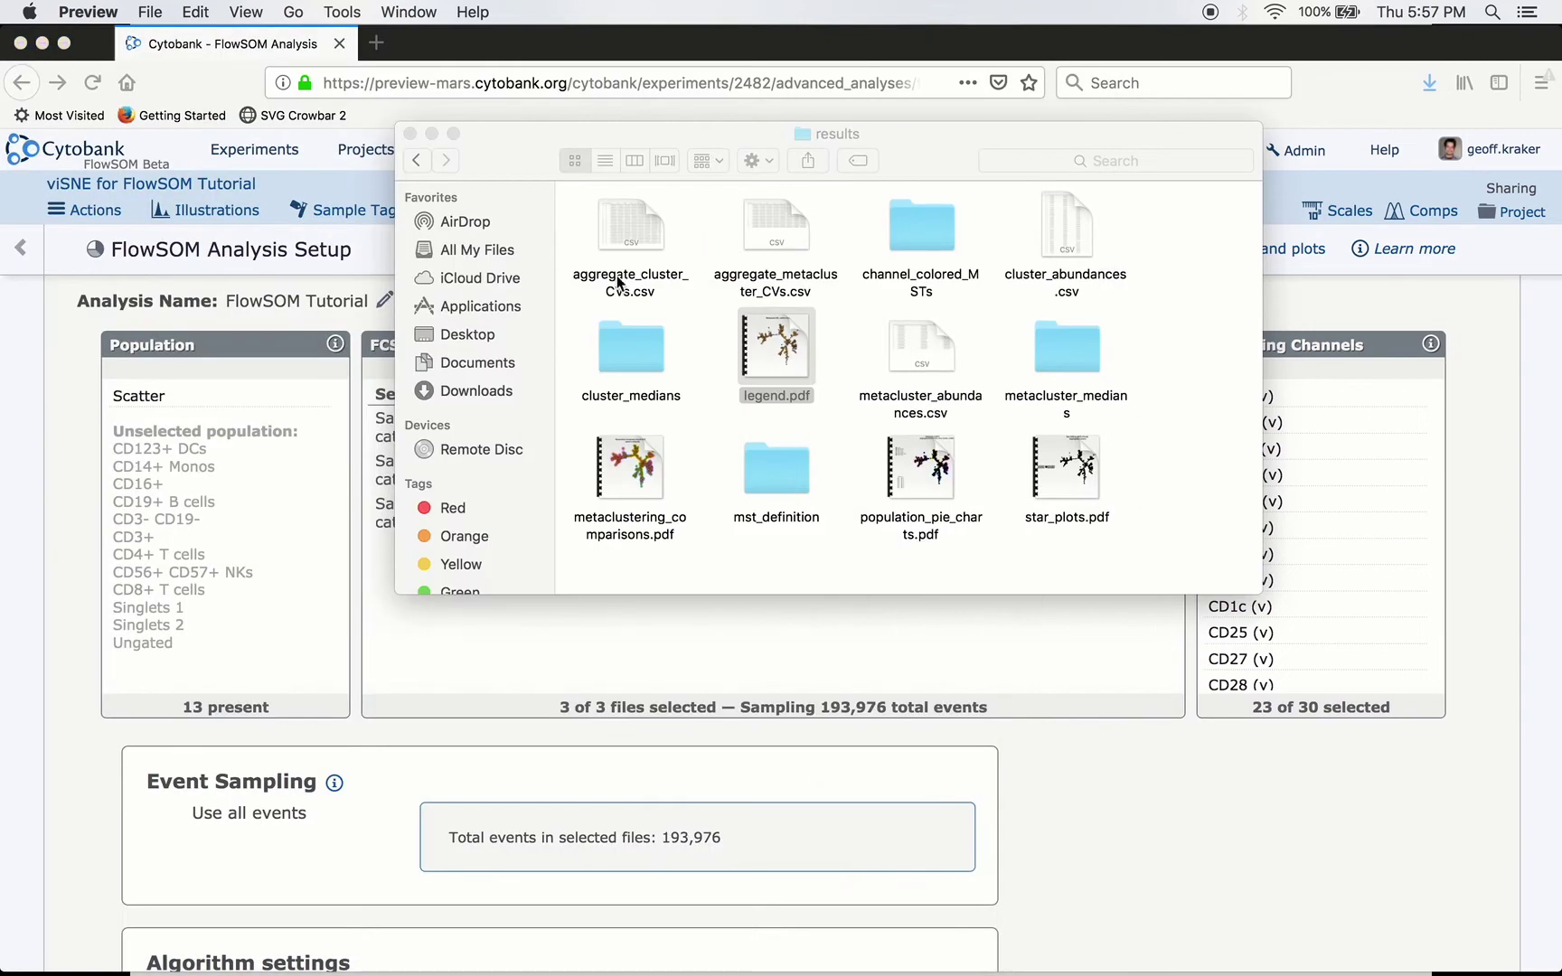
Open population_pie_charts.pdf and compare the relative-size population trees of the three donors, ending on the aggregated events page.
{"action": "mouse_move", "coordinate": [646, 485]}
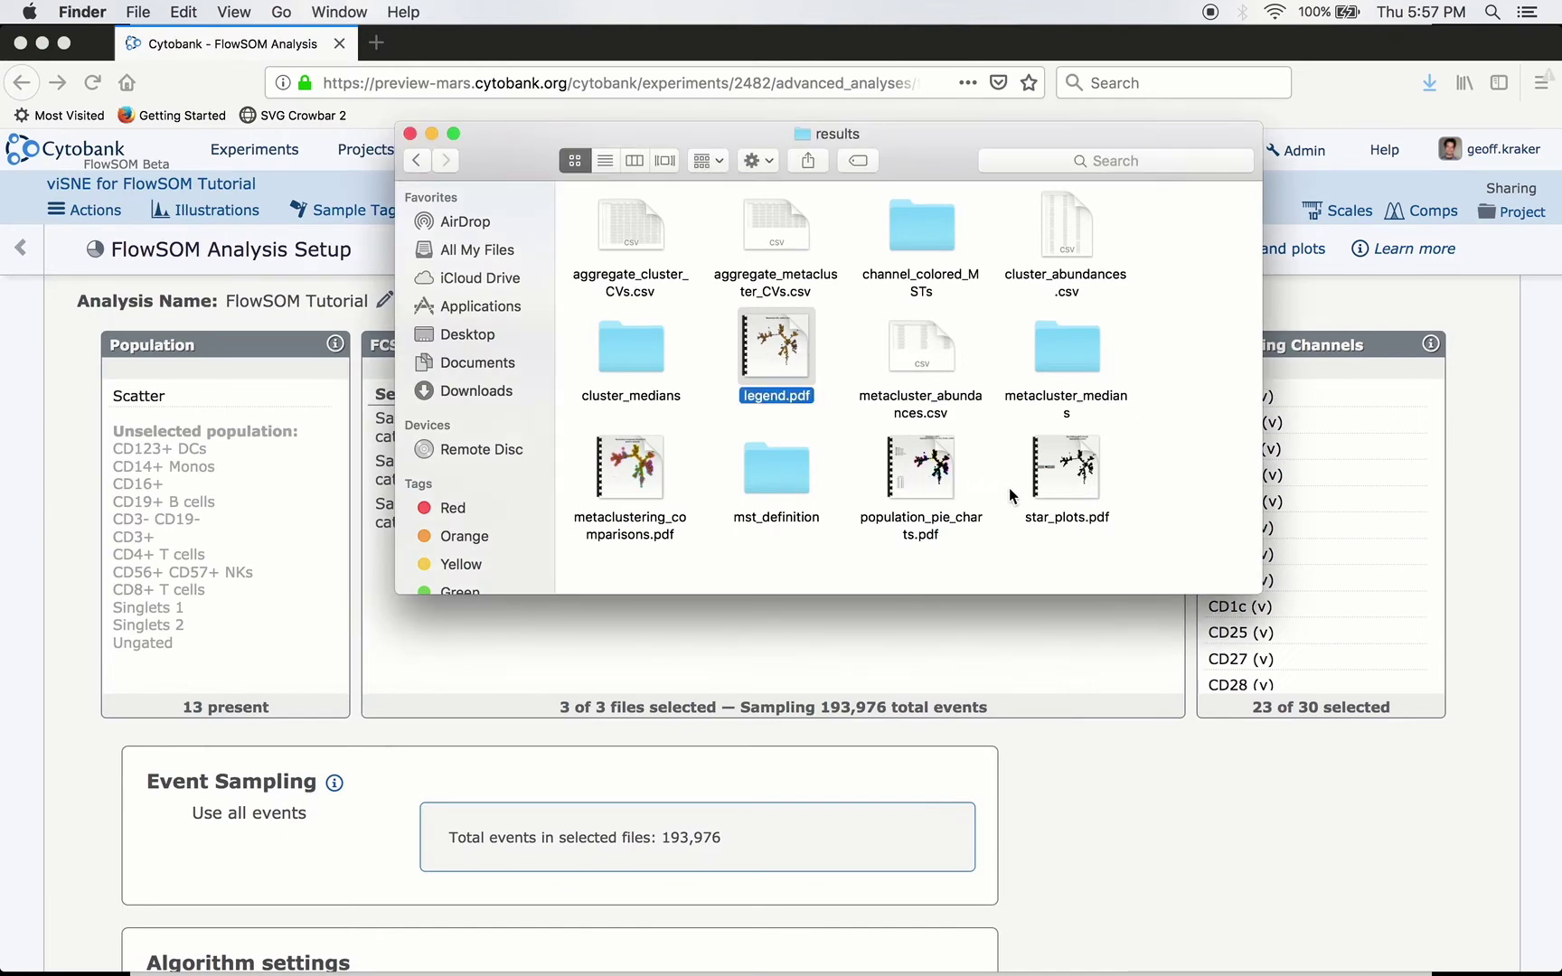
{"action": "mouse_move", "coordinate": [929, 452]}
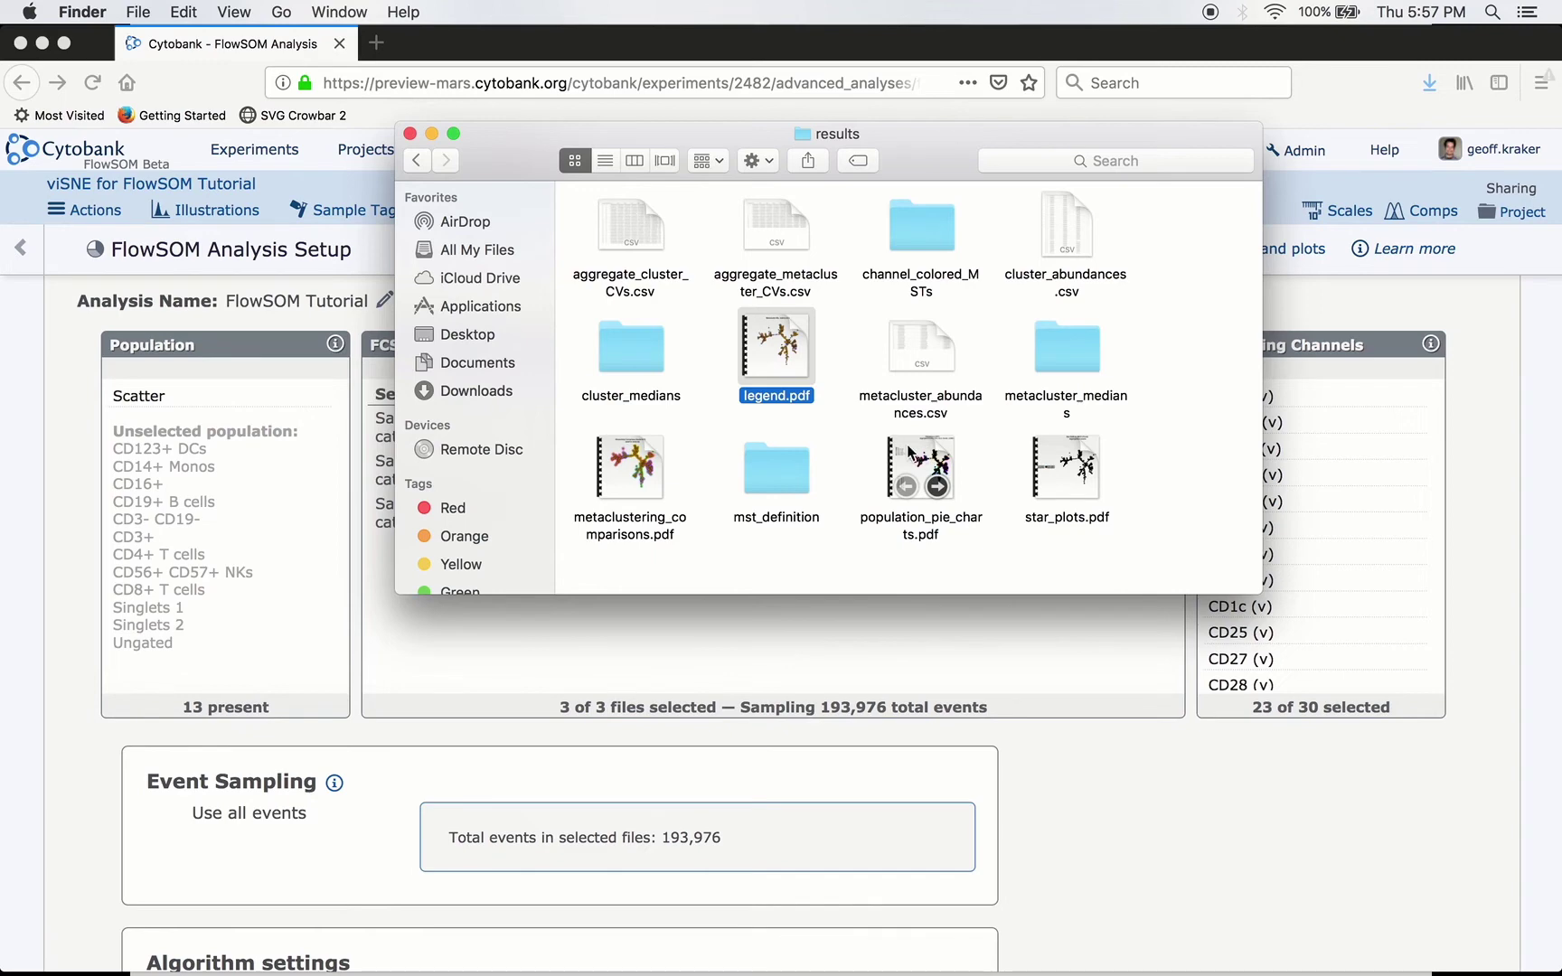
{"action": "double_click", "coordinate": [917, 457]}
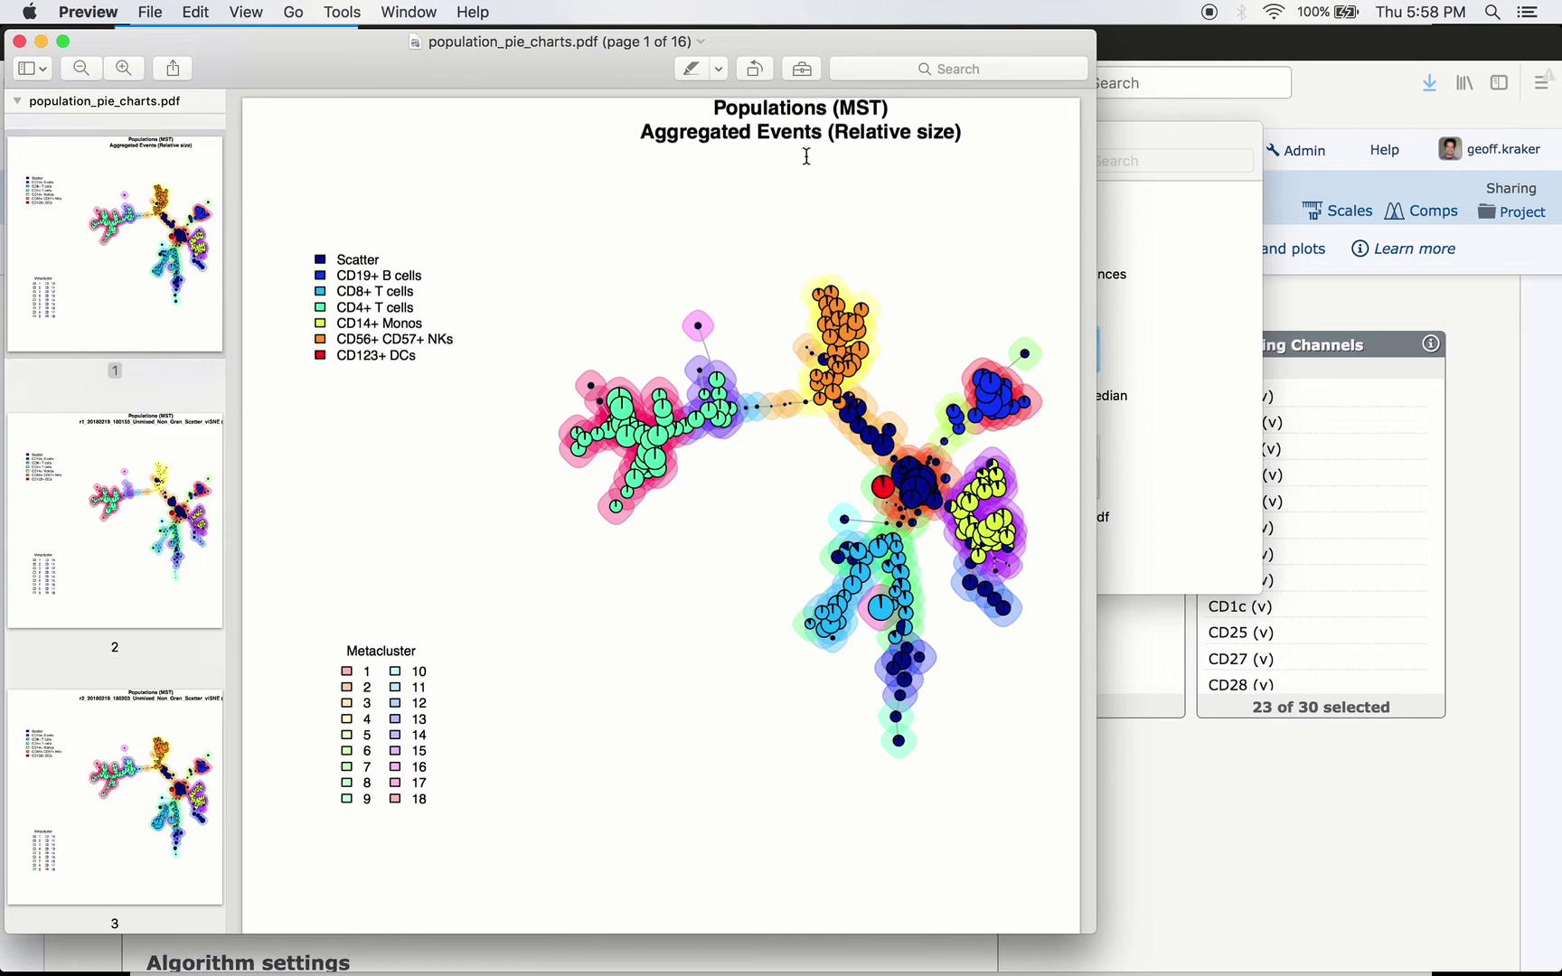
{"action": "left_click", "coordinate": [134, 508]}
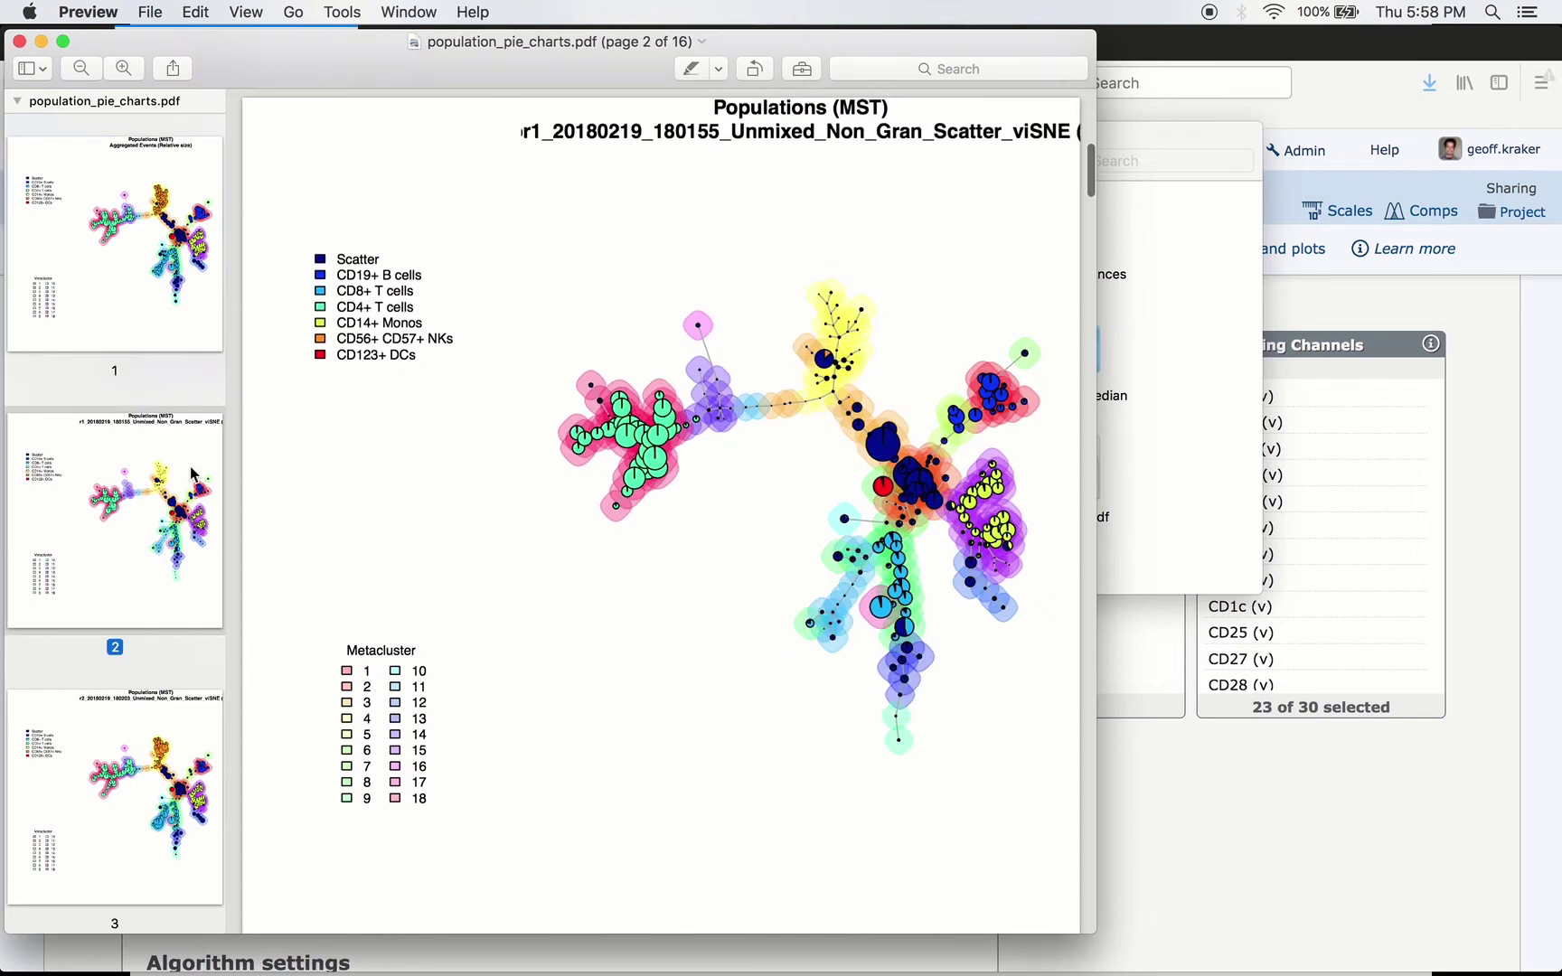
{"action": "left_click", "coordinate": [131, 780]}
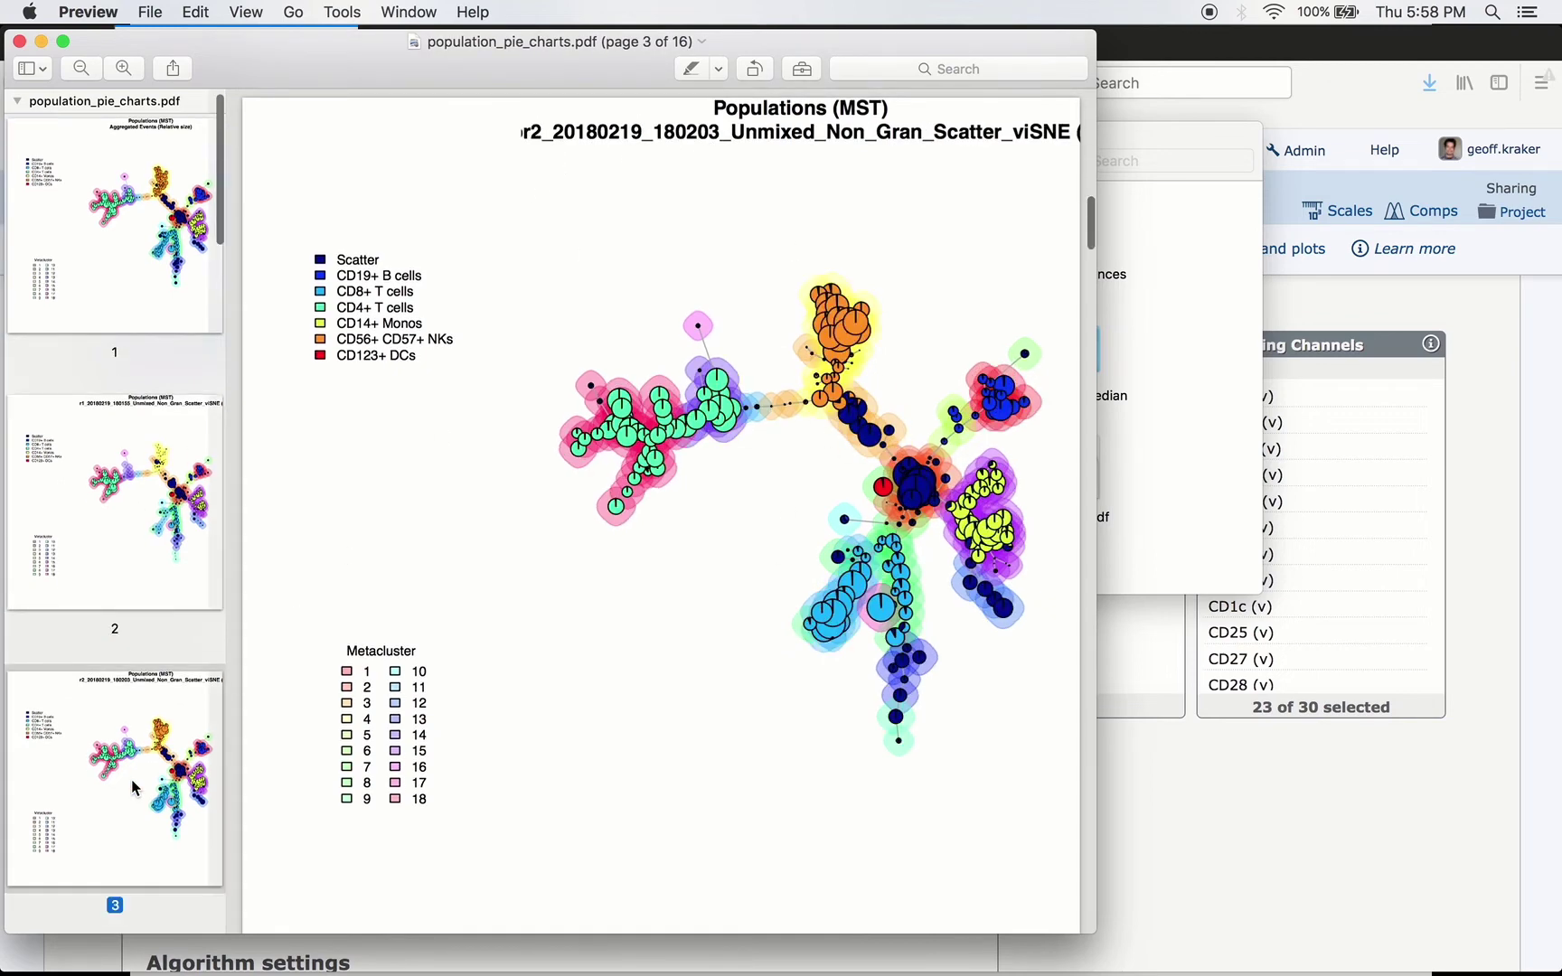
{"action": "scroll", "coordinate": [130, 780], "scroll_direction": "down", "scroll_amount": 5}
{"action": "left_click", "coordinate": [140, 696]}
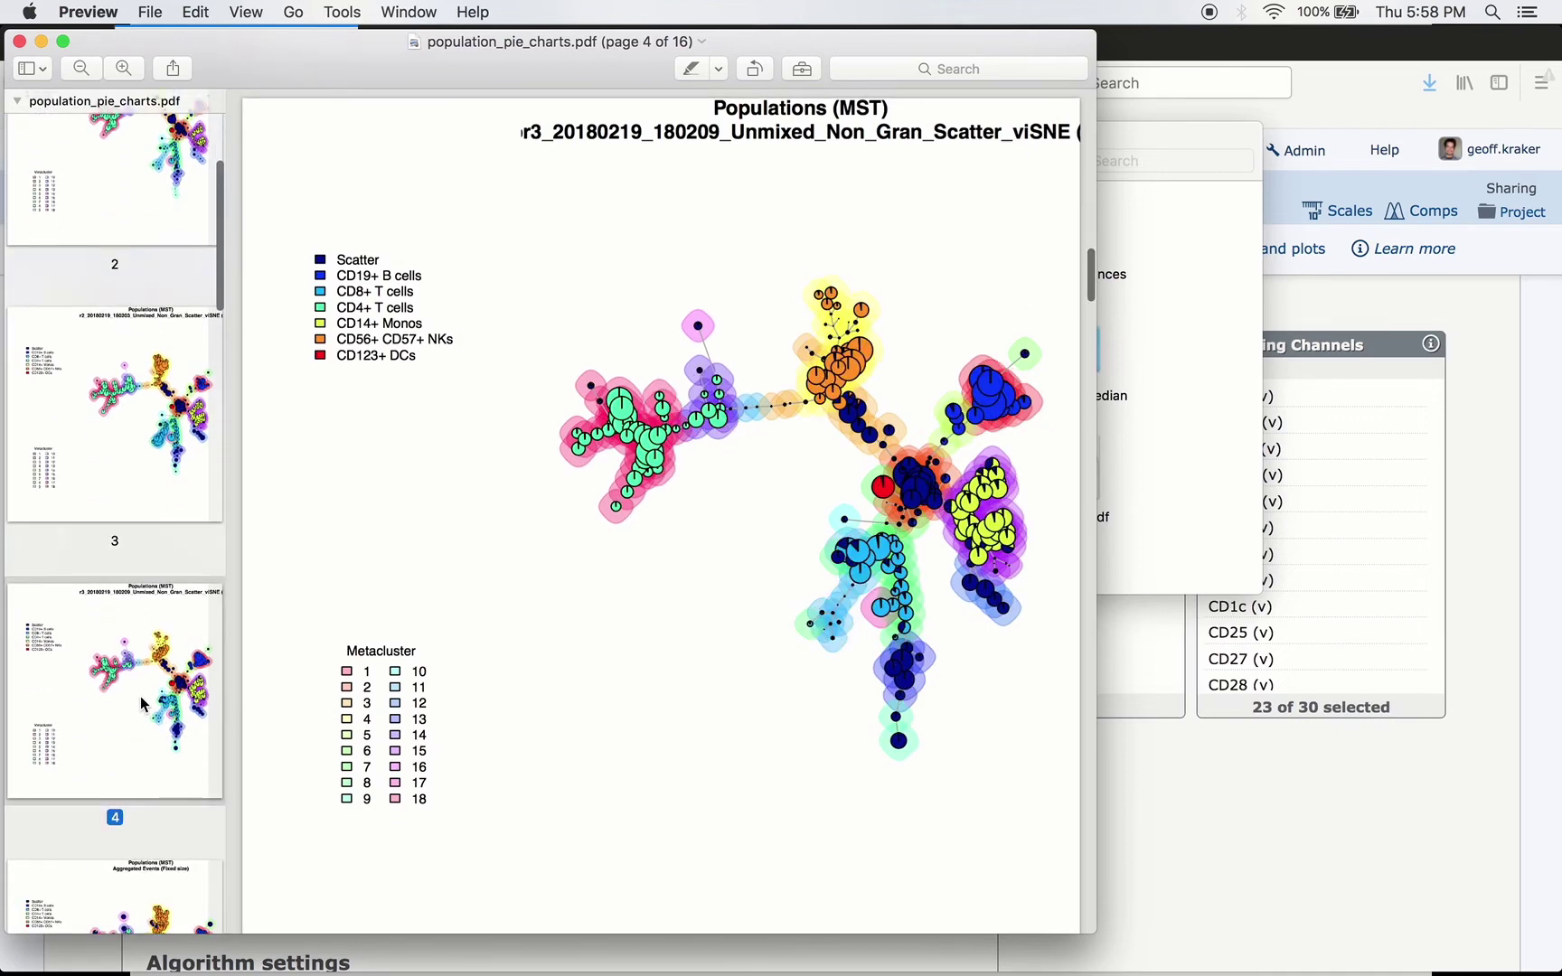
{"action": "scroll", "coordinate": [140, 696], "scroll_direction": "up", "scroll_amount": 5}
{"action": "left_click", "coordinate": [149, 300]}
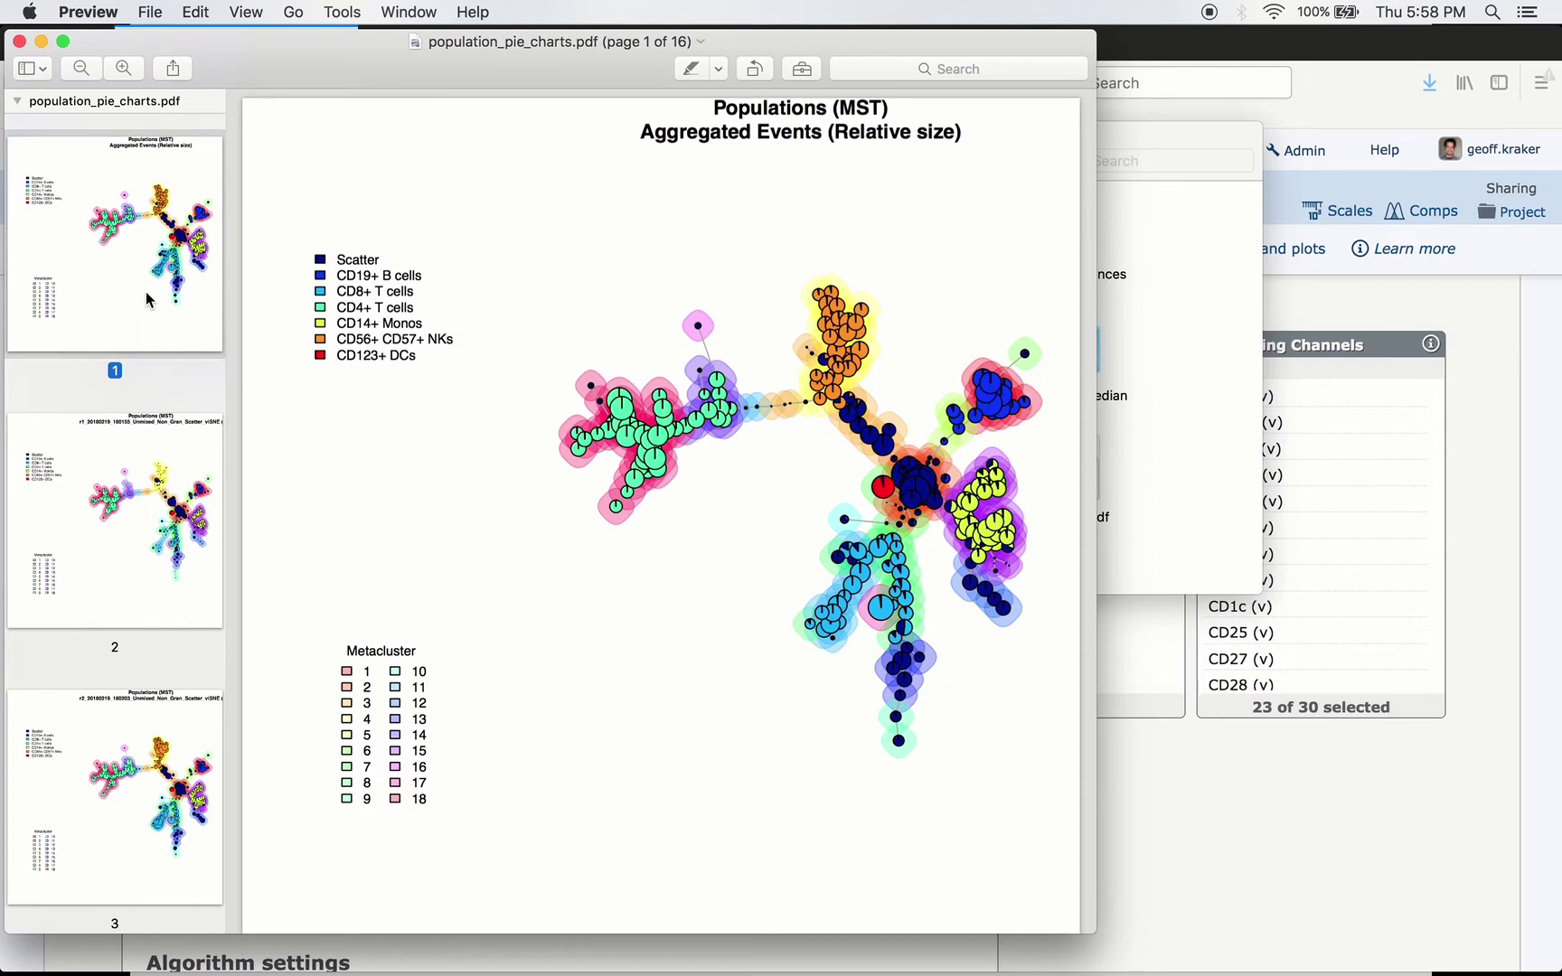
Step through the relative-size population trees of donors 1, 2 and 3 in population_pie_charts.pdf, comparing their node sizes.
{"action": "left_click", "coordinate": [97, 472]}
{"action": "left_click", "coordinate": [123, 781]}
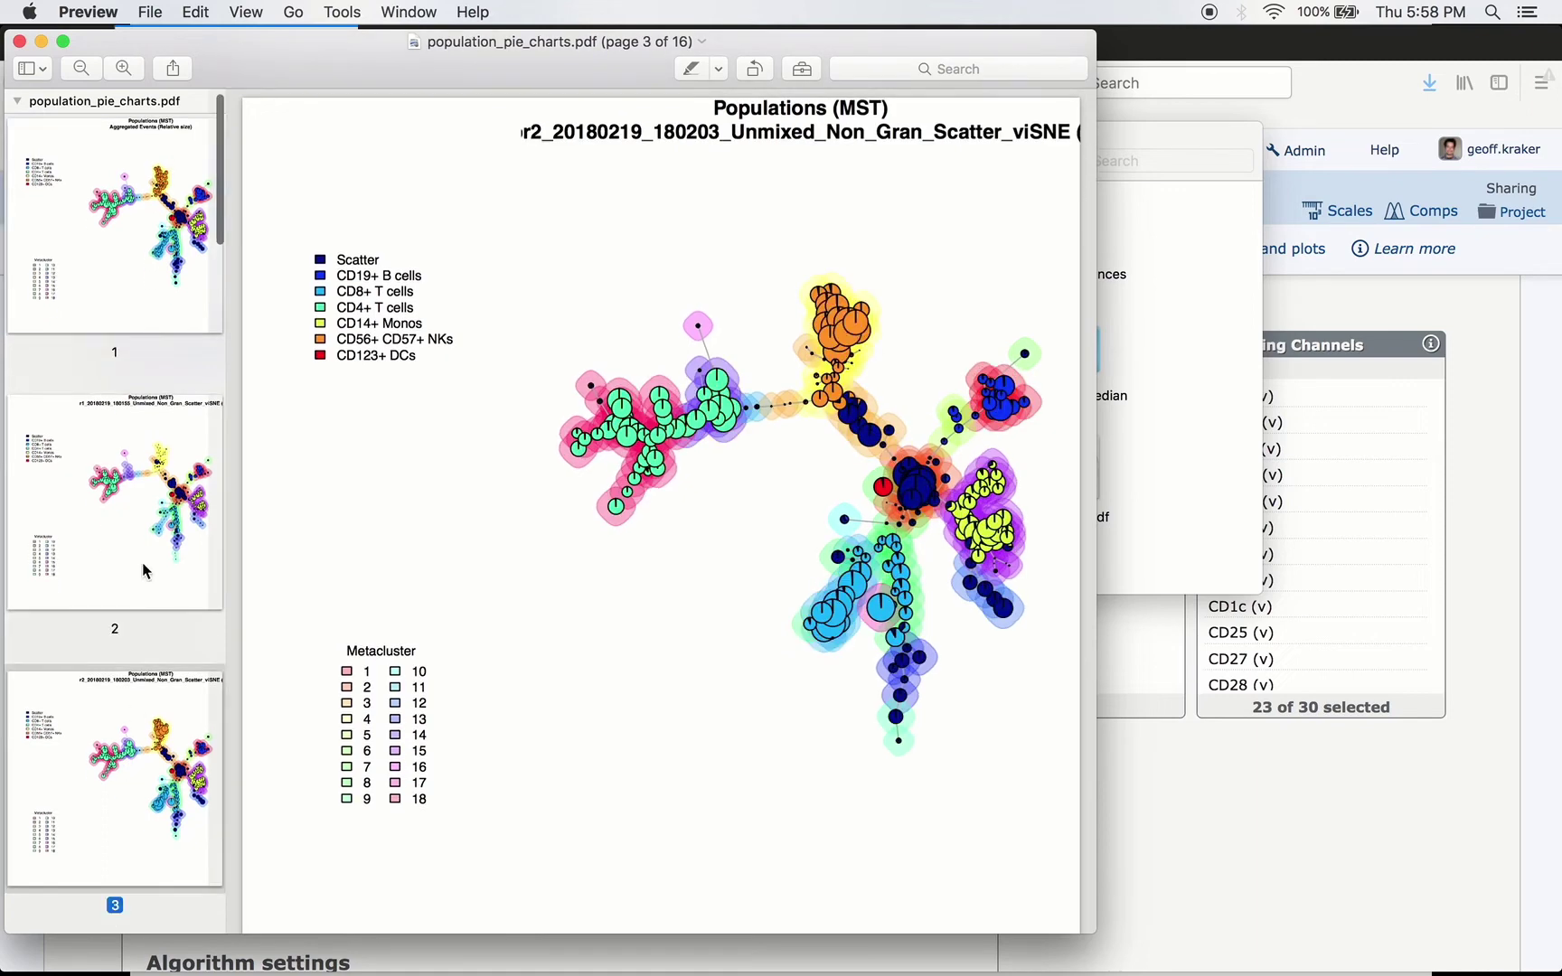
{"action": "scroll", "coordinate": [142, 562], "scroll_direction": "down", "scroll_amount": 1}
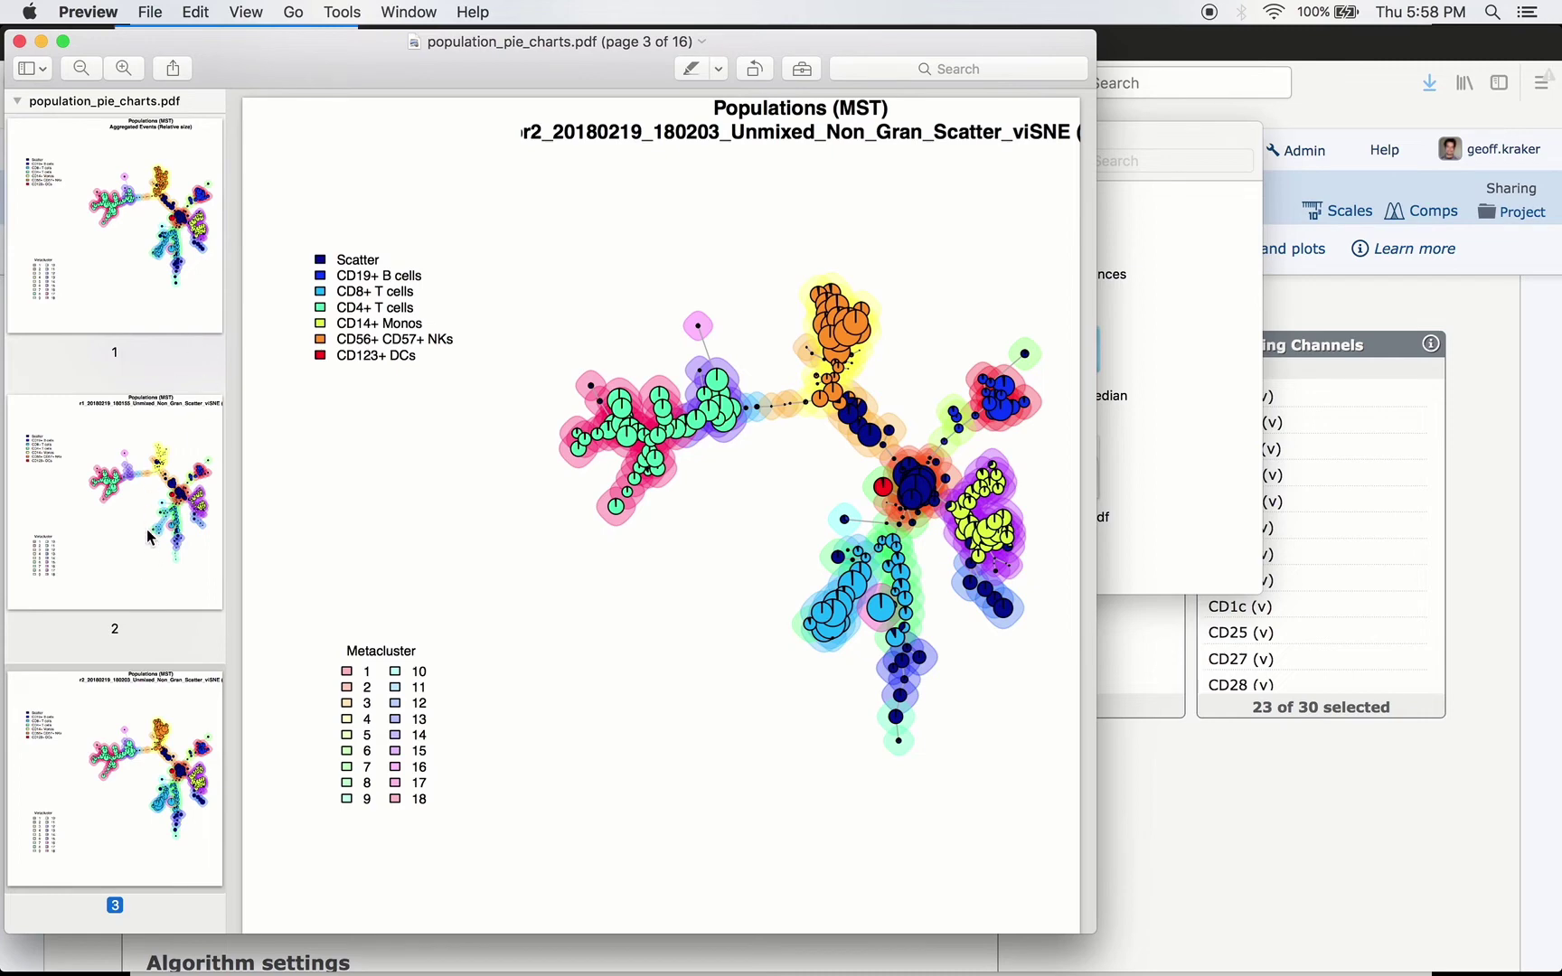
{"action": "left_click", "coordinate": [146, 528]}
{"action": "left_click", "coordinate": [150, 741]}
{"action": "scroll", "coordinate": [135, 796], "scroll_direction": "down", "scroll_amount": 4}
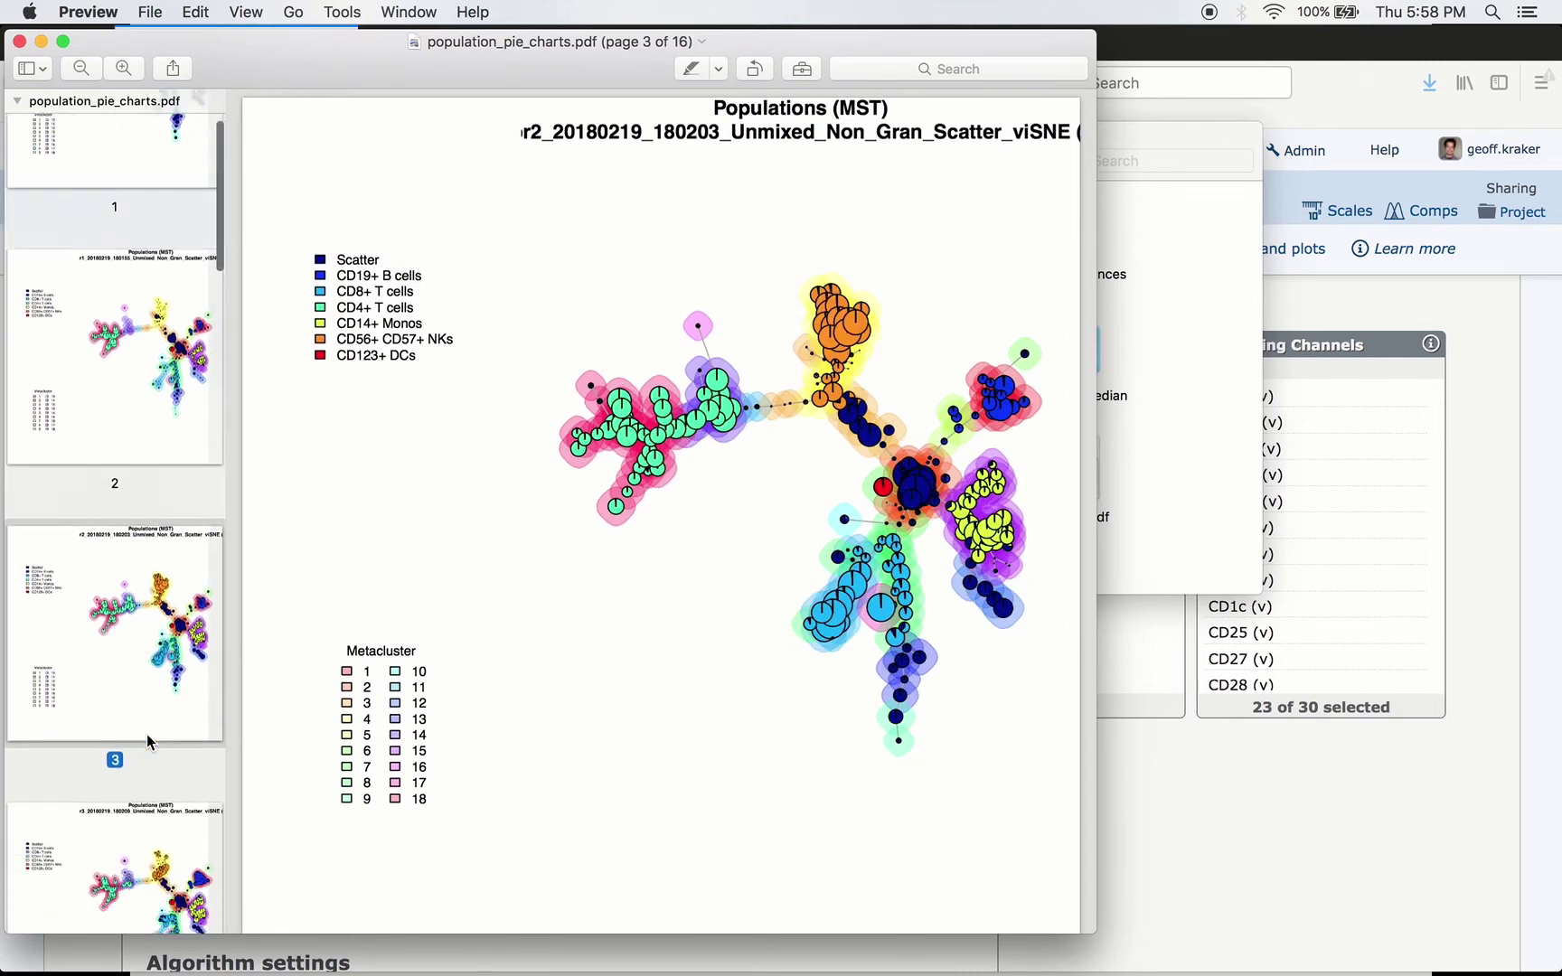
{"action": "left_click", "coordinate": [131, 833]}
{"action": "scroll", "coordinate": [131, 834], "scroll_direction": "down", "scroll_amount": 5}
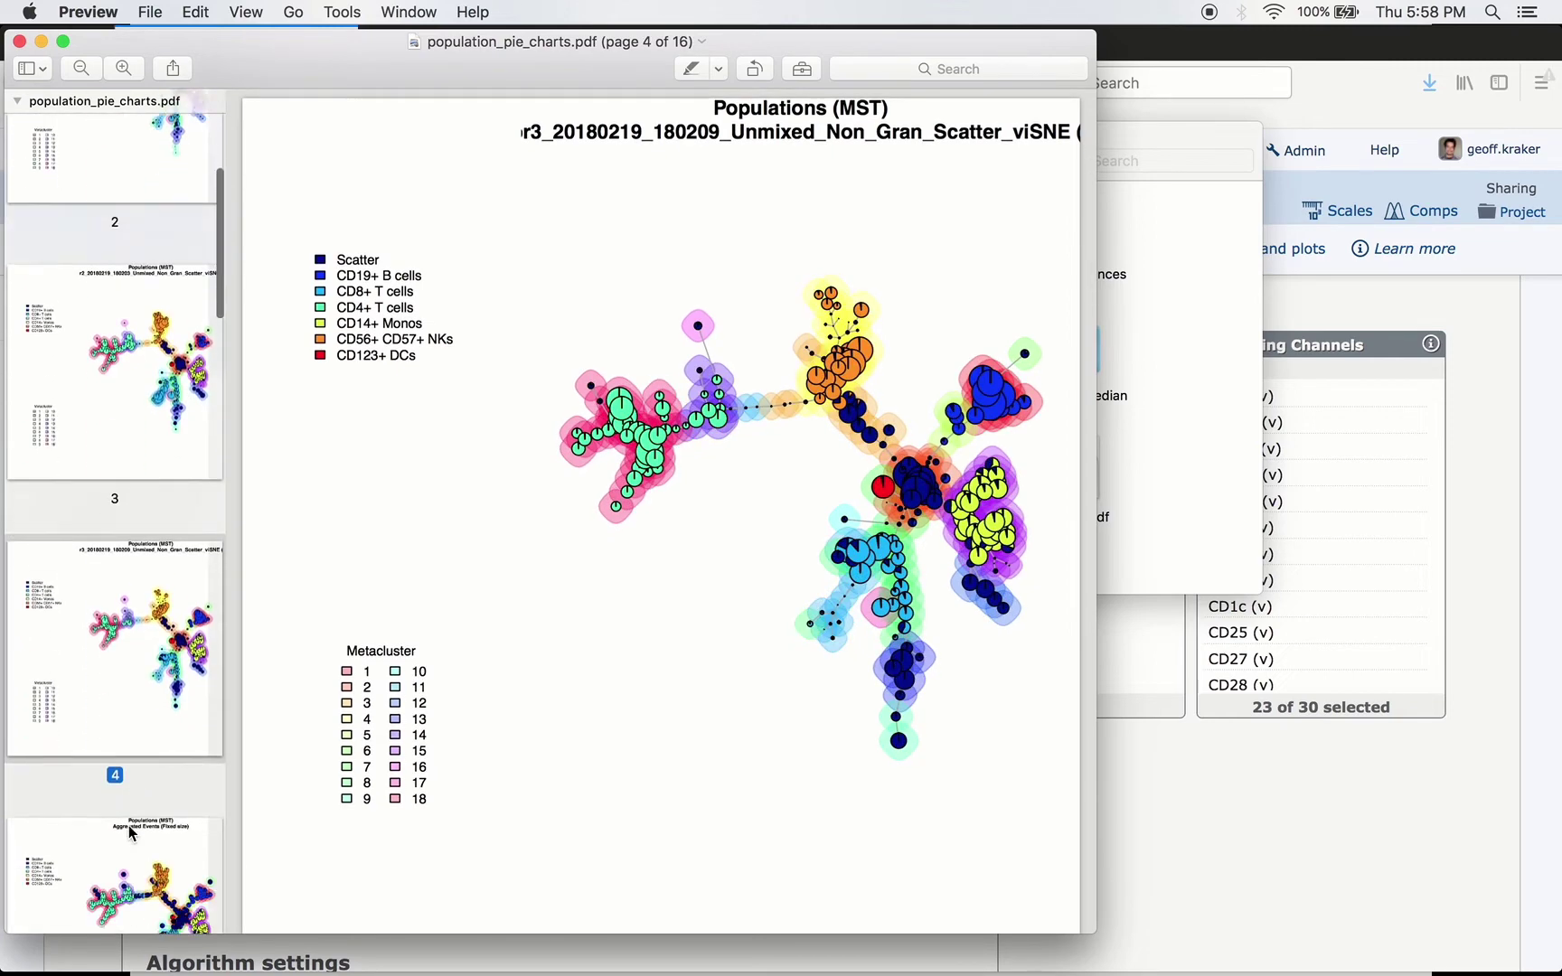
Compare the fixed-size aggregated events tree with donor 3's relative-size tree, and close population_pie_charts.pdf.
{"action": "left_click", "coordinate": [131, 833]}
{"action": "scroll", "coordinate": [131, 814], "scroll_direction": "down", "scroll_amount": 3}
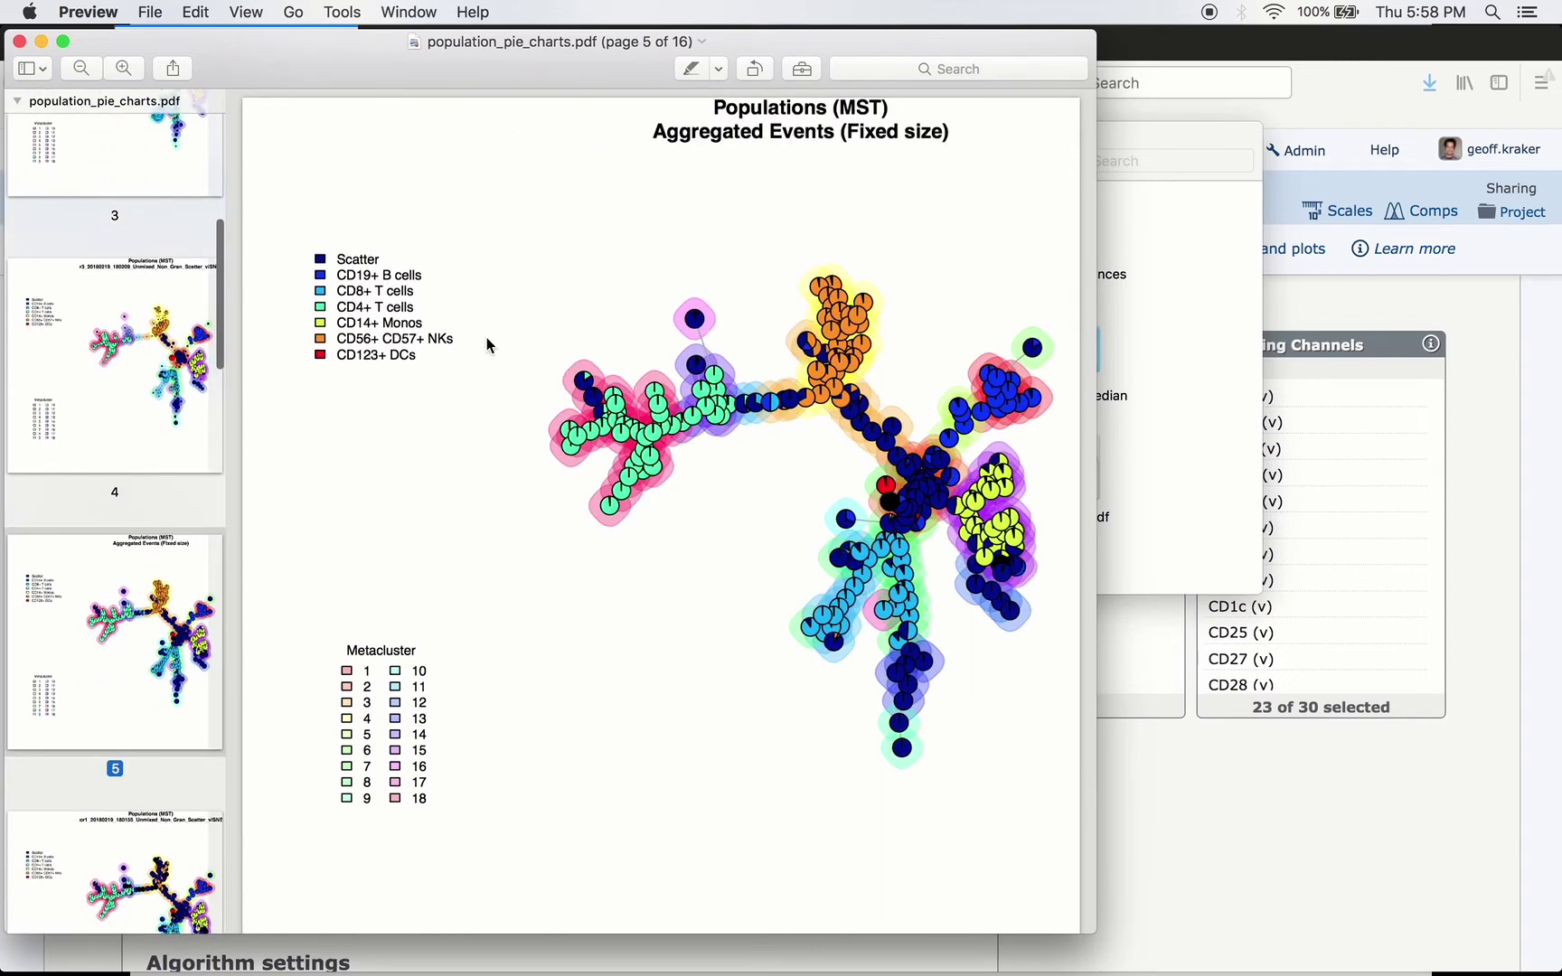
{"action": "left_click", "coordinate": [80, 432]}
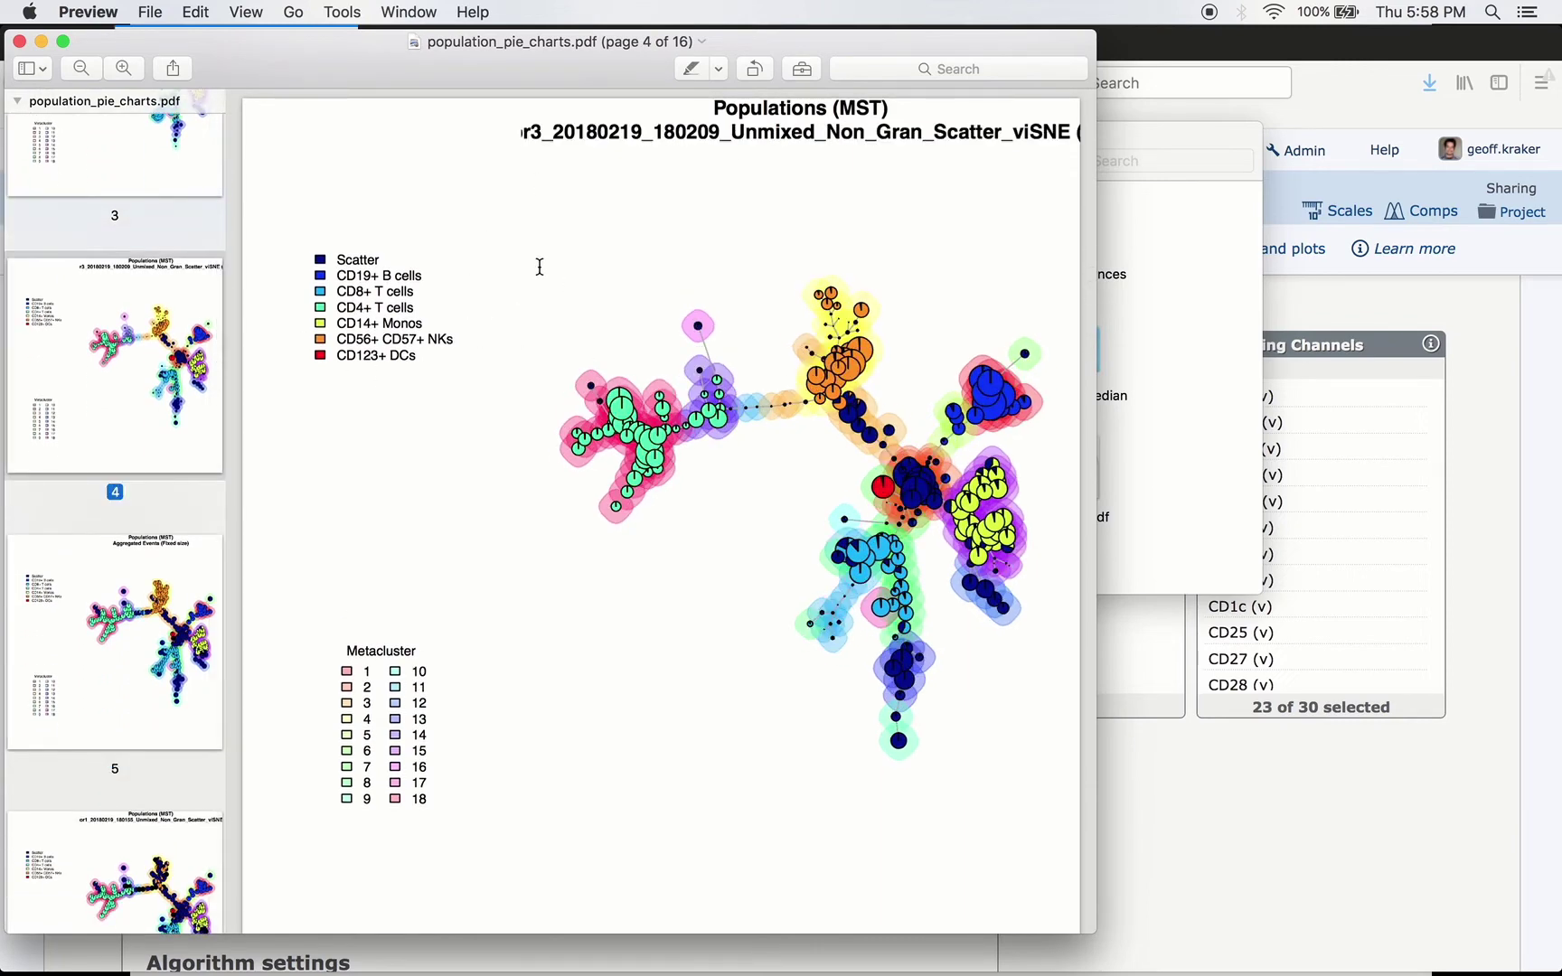
{"action": "left_click", "coordinate": [178, 697]}
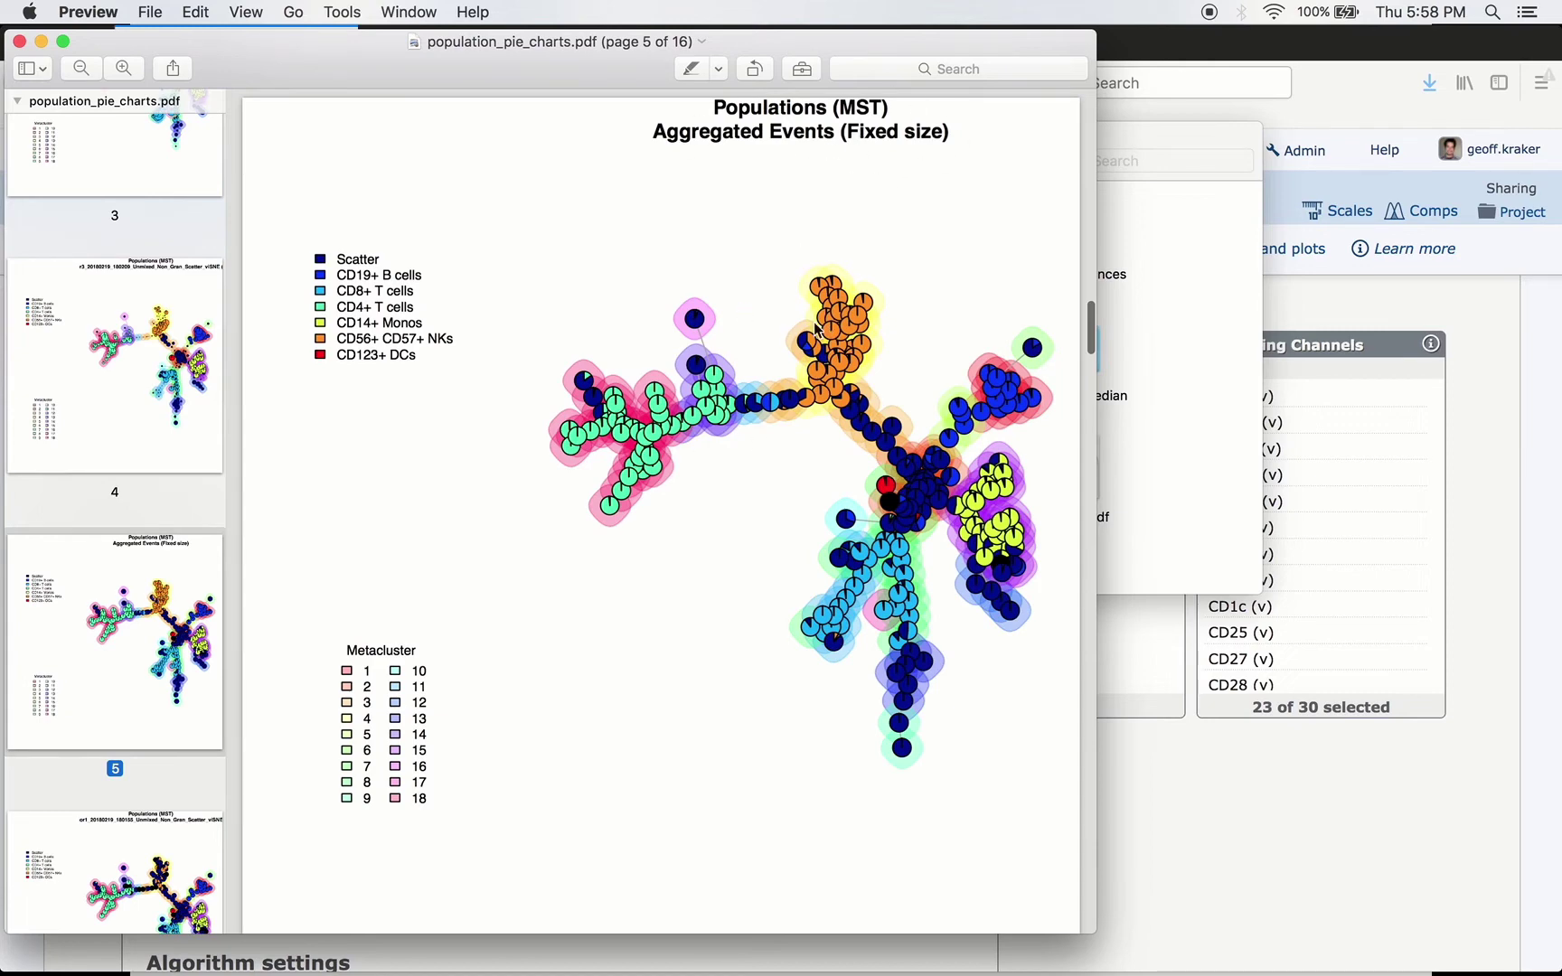
{"action": "left_click", "coordinate": [140, 380]}
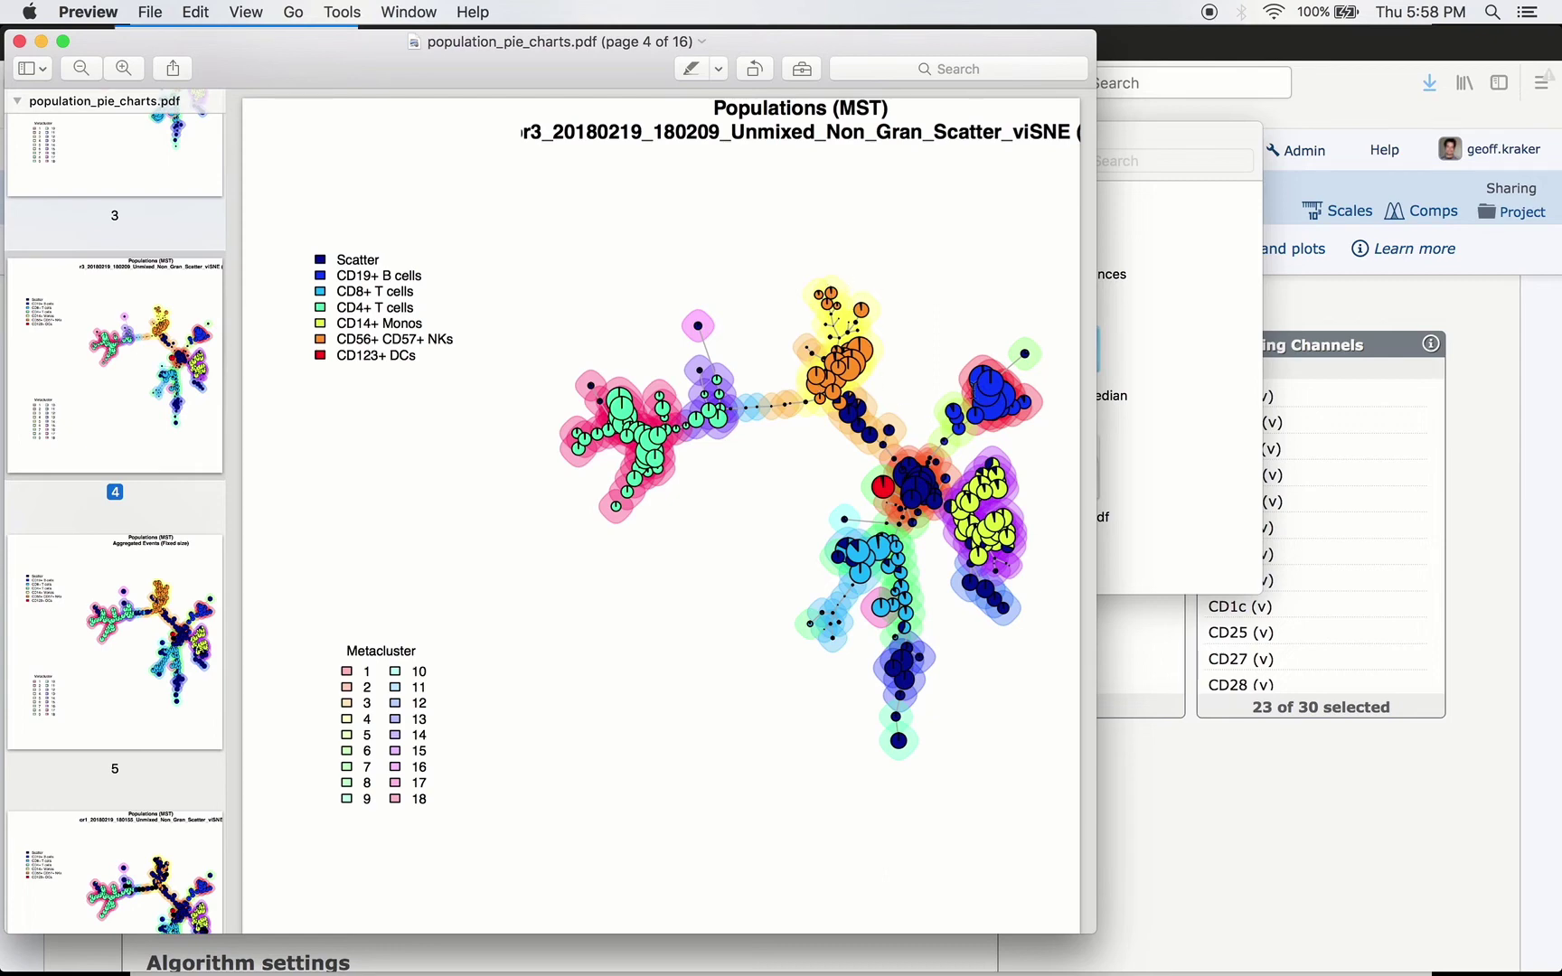
{"action": "left_click", "coordinate": [19, 42]}
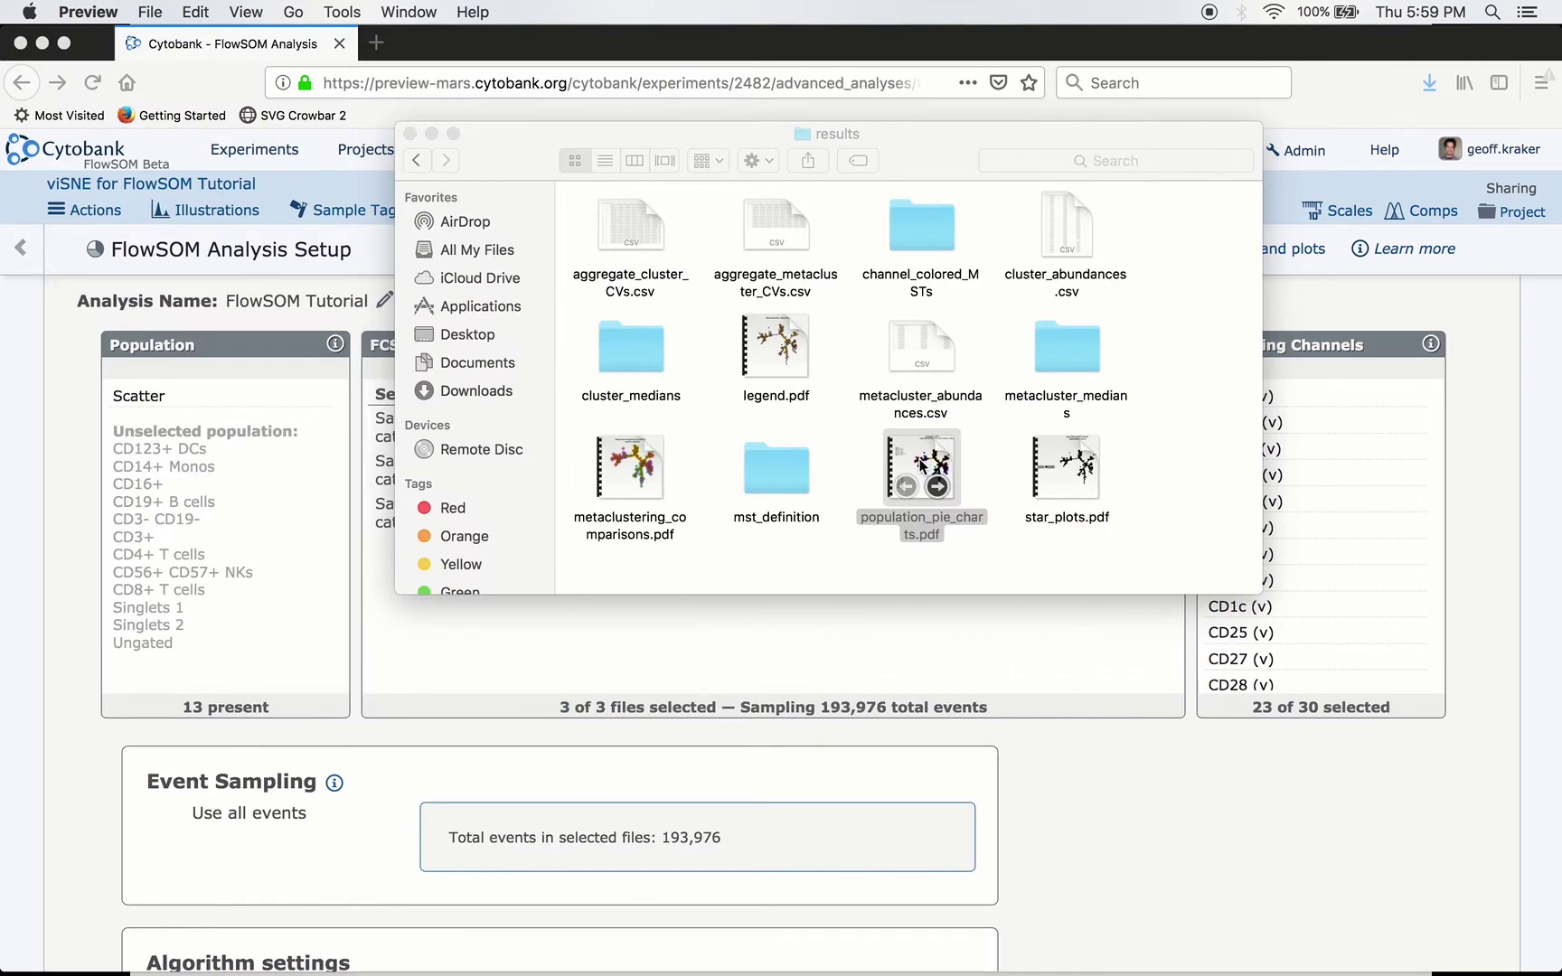
Open star_plots.pdf from the results folder, examine the relative and fixed tree pages and the grid page, and close the file.
{"action": "double_click", "coordinate": [1040, 458]}
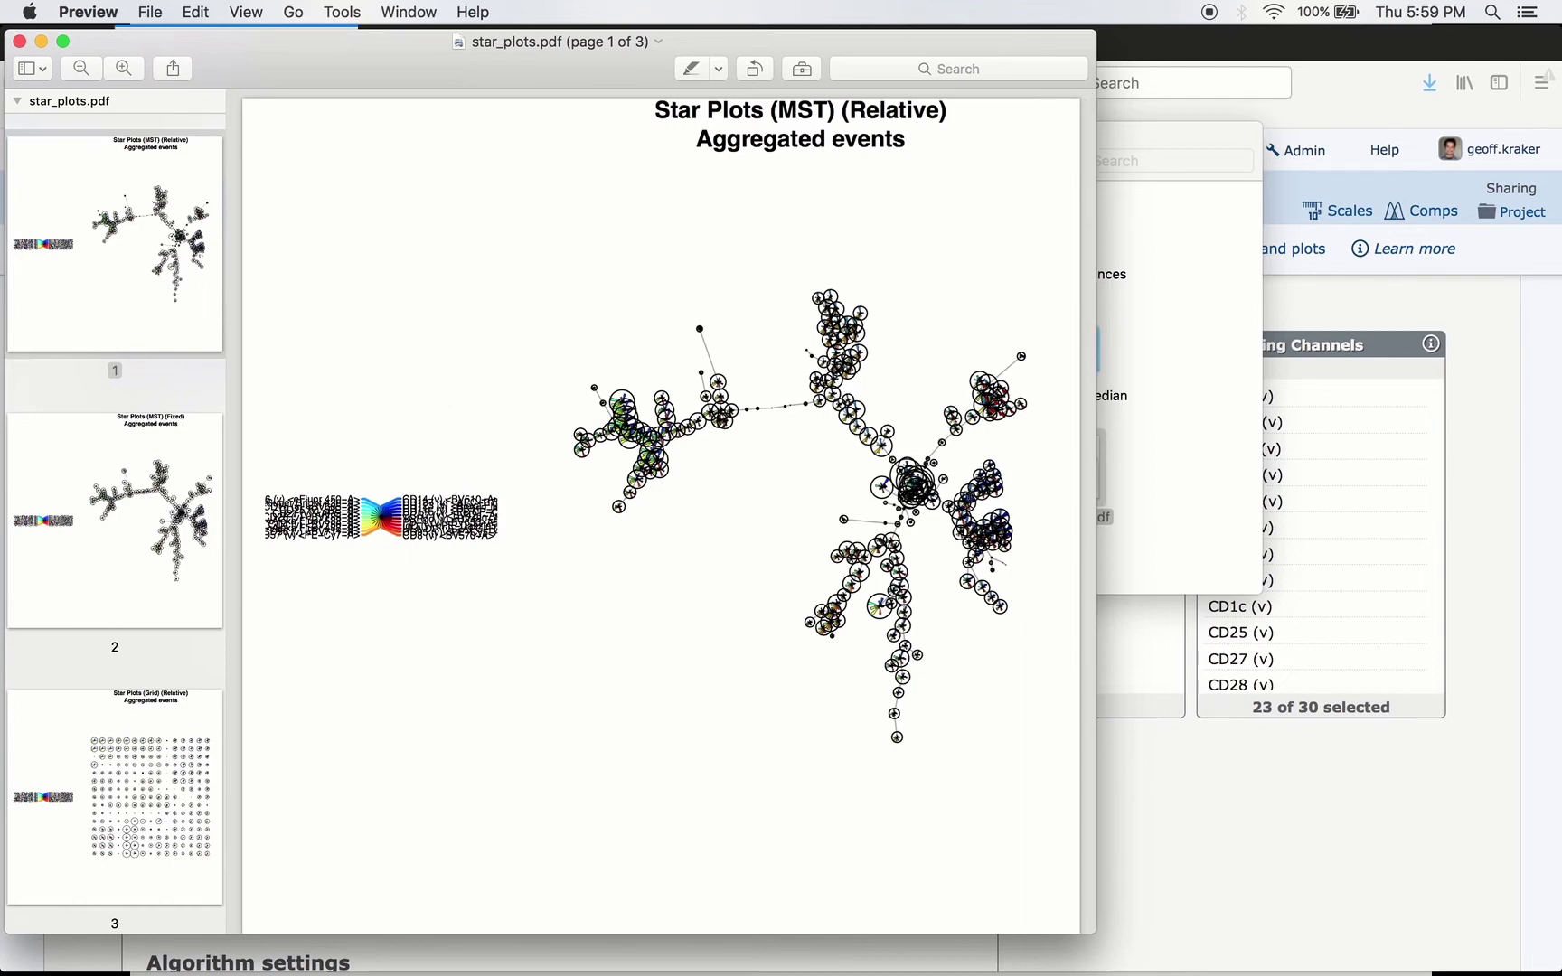
{"action": "left_click", "coordinate": [136, 504]}
{"action": "left_click", "coordinate": [98, 712]}
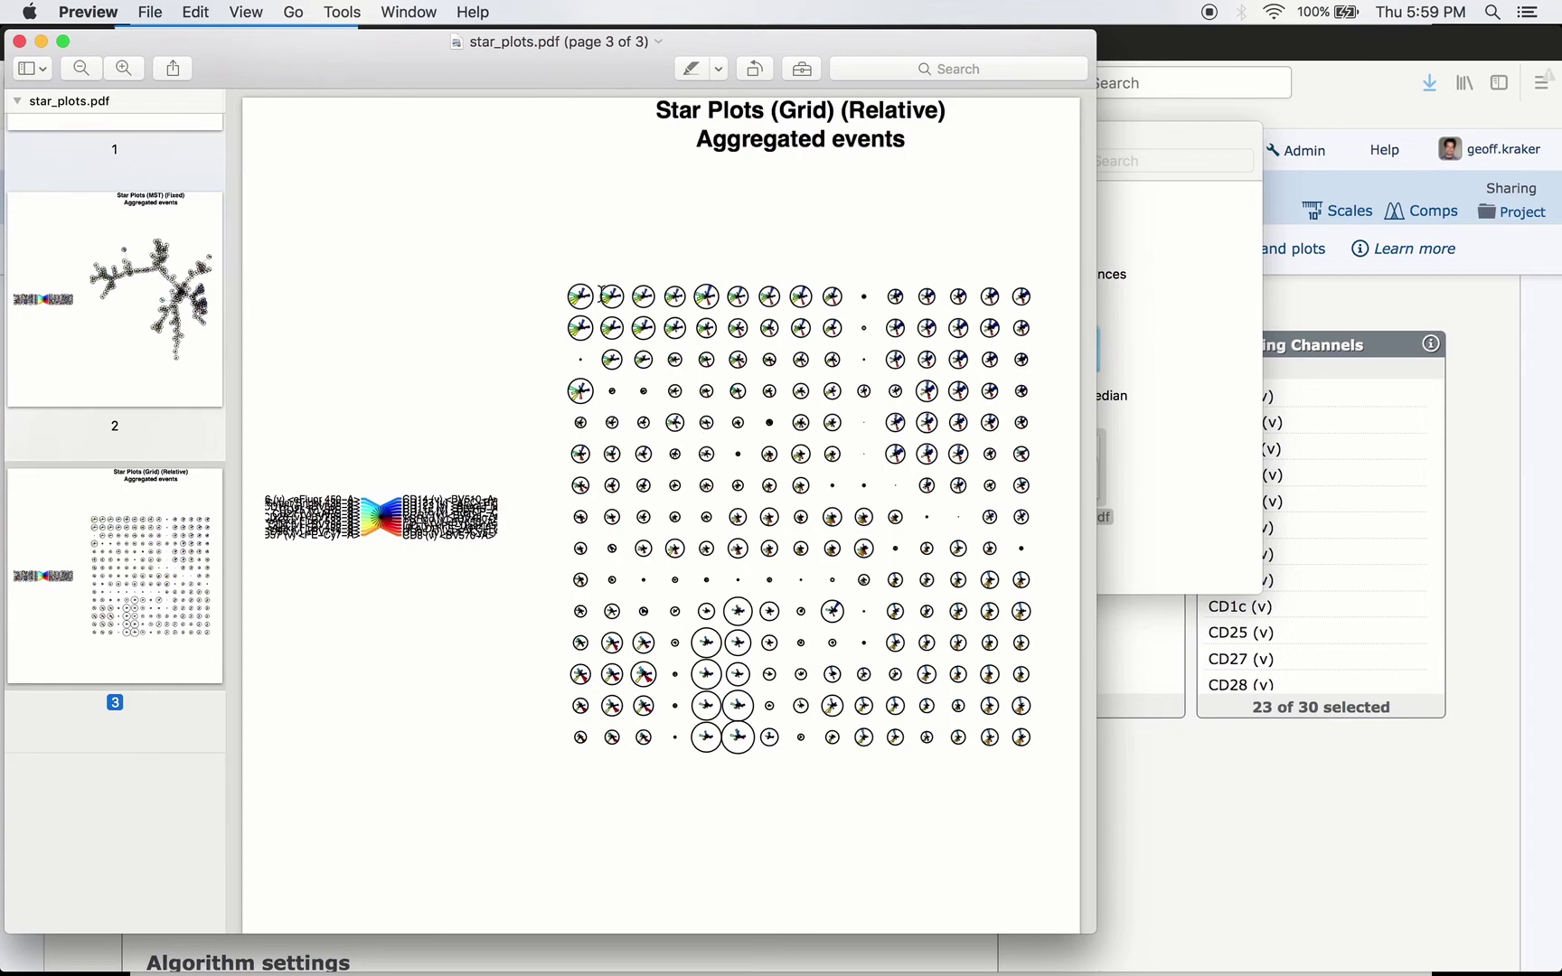
{"action": "left_click", "coordinate": [19, 40]}
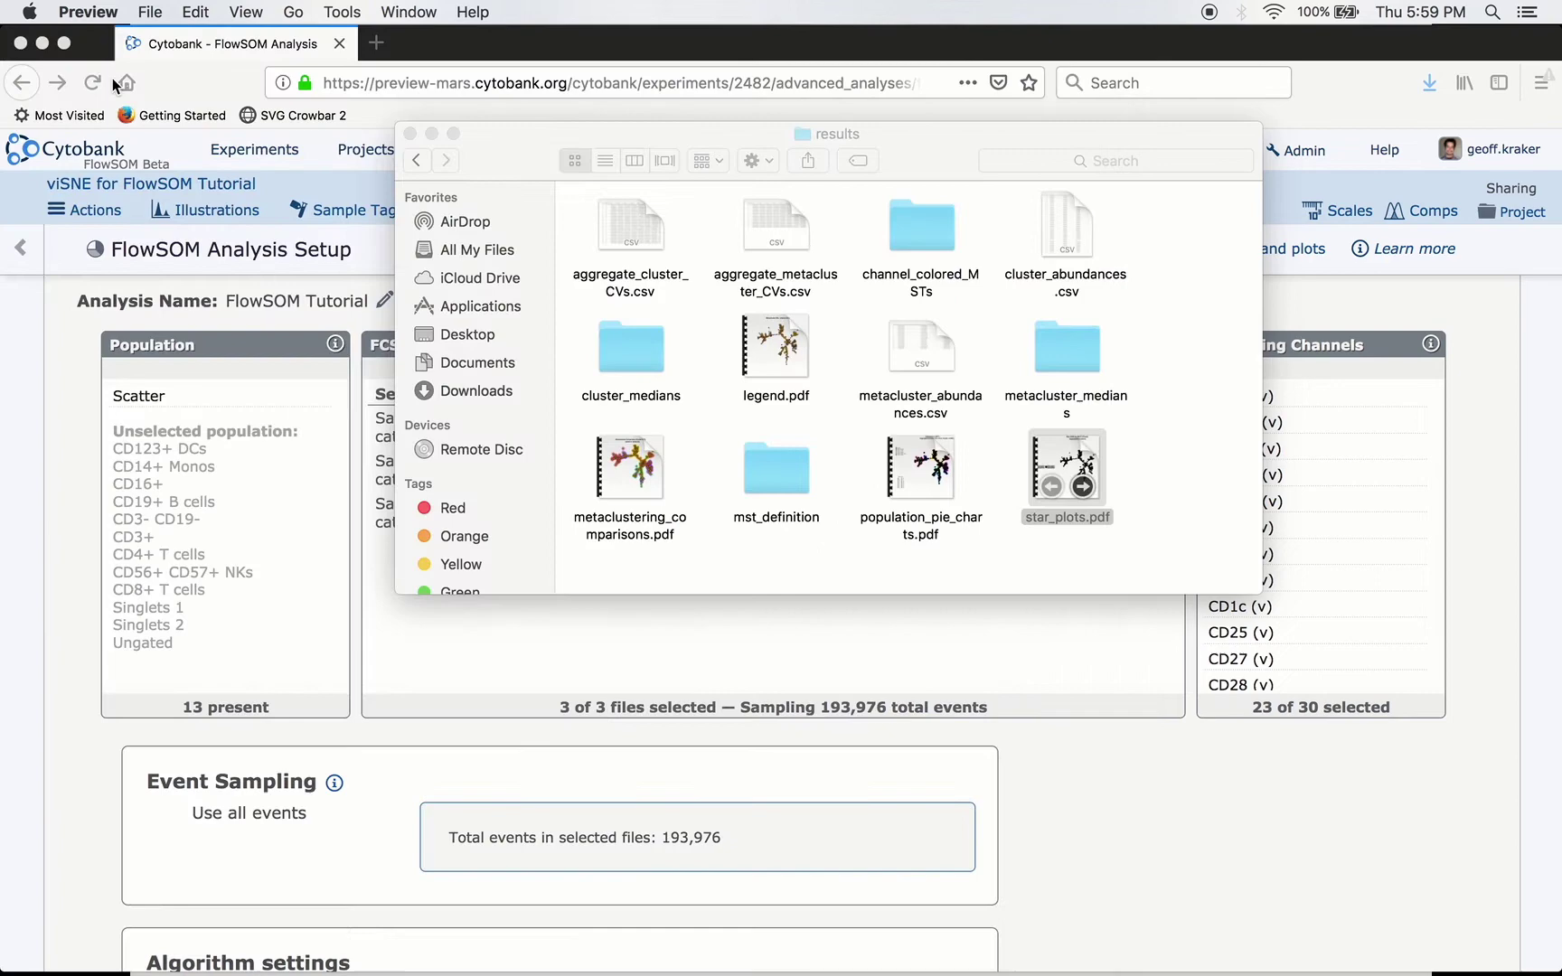
Open metaclustering_comparisons.pdf, compare the hierarchical consensus, hierarchical and k-means clustering trees, and close the file.
{"action": "double_click", "coordinate": [620, 486]}
{"action": "left_click", "coordinate": [167, 504]}
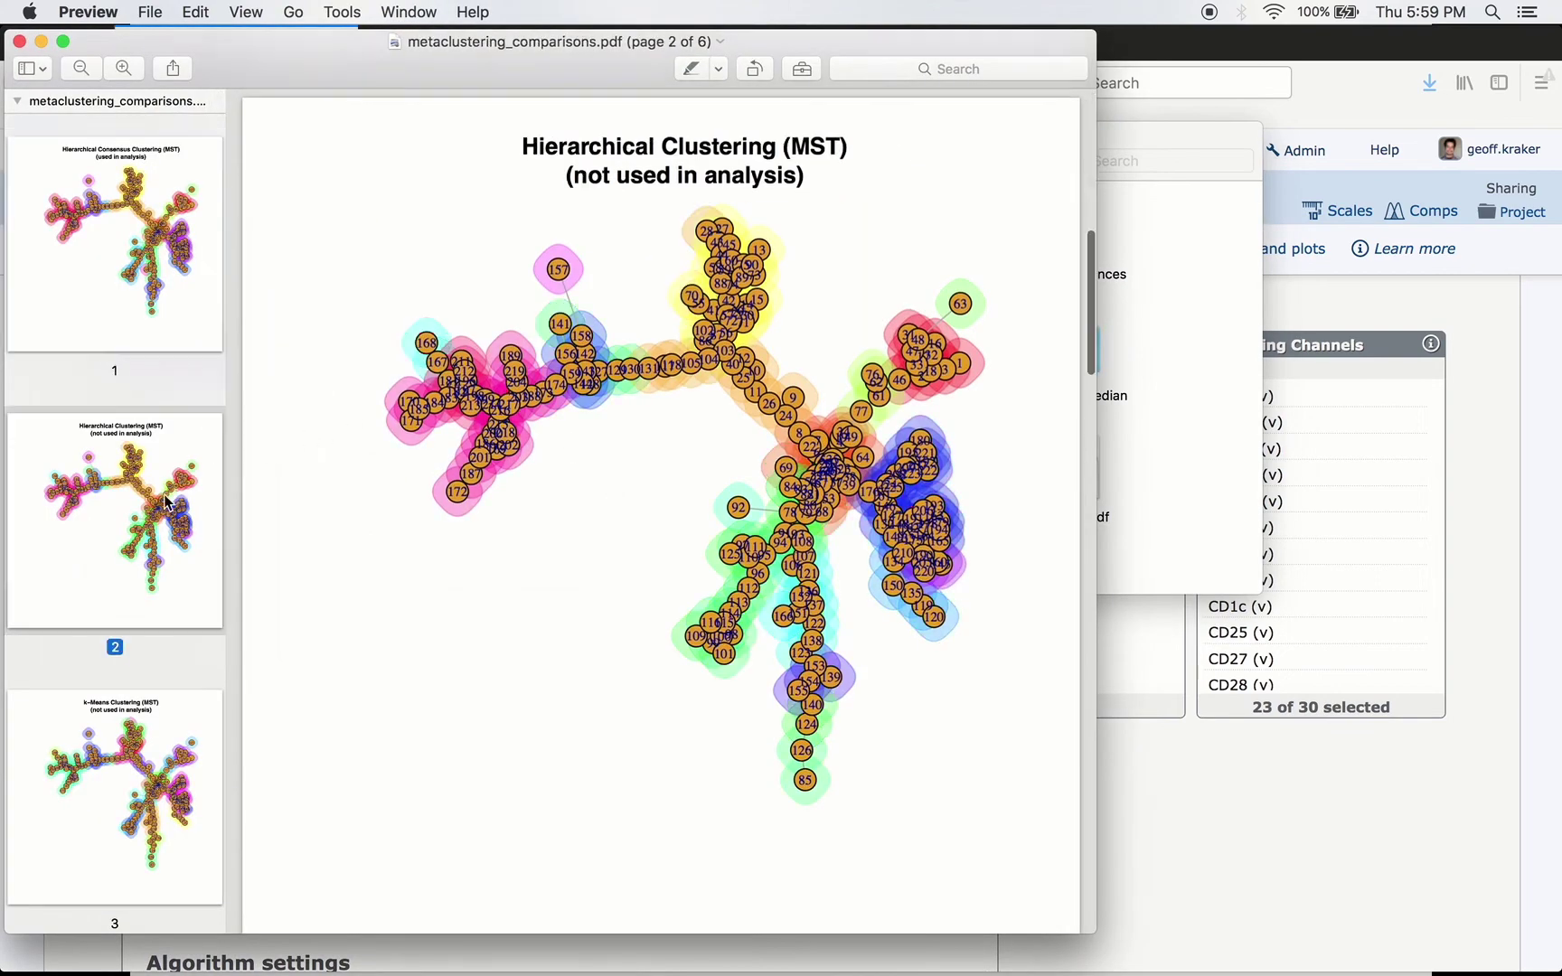
{"action": "left_click", "coordinate": [162, 314]}
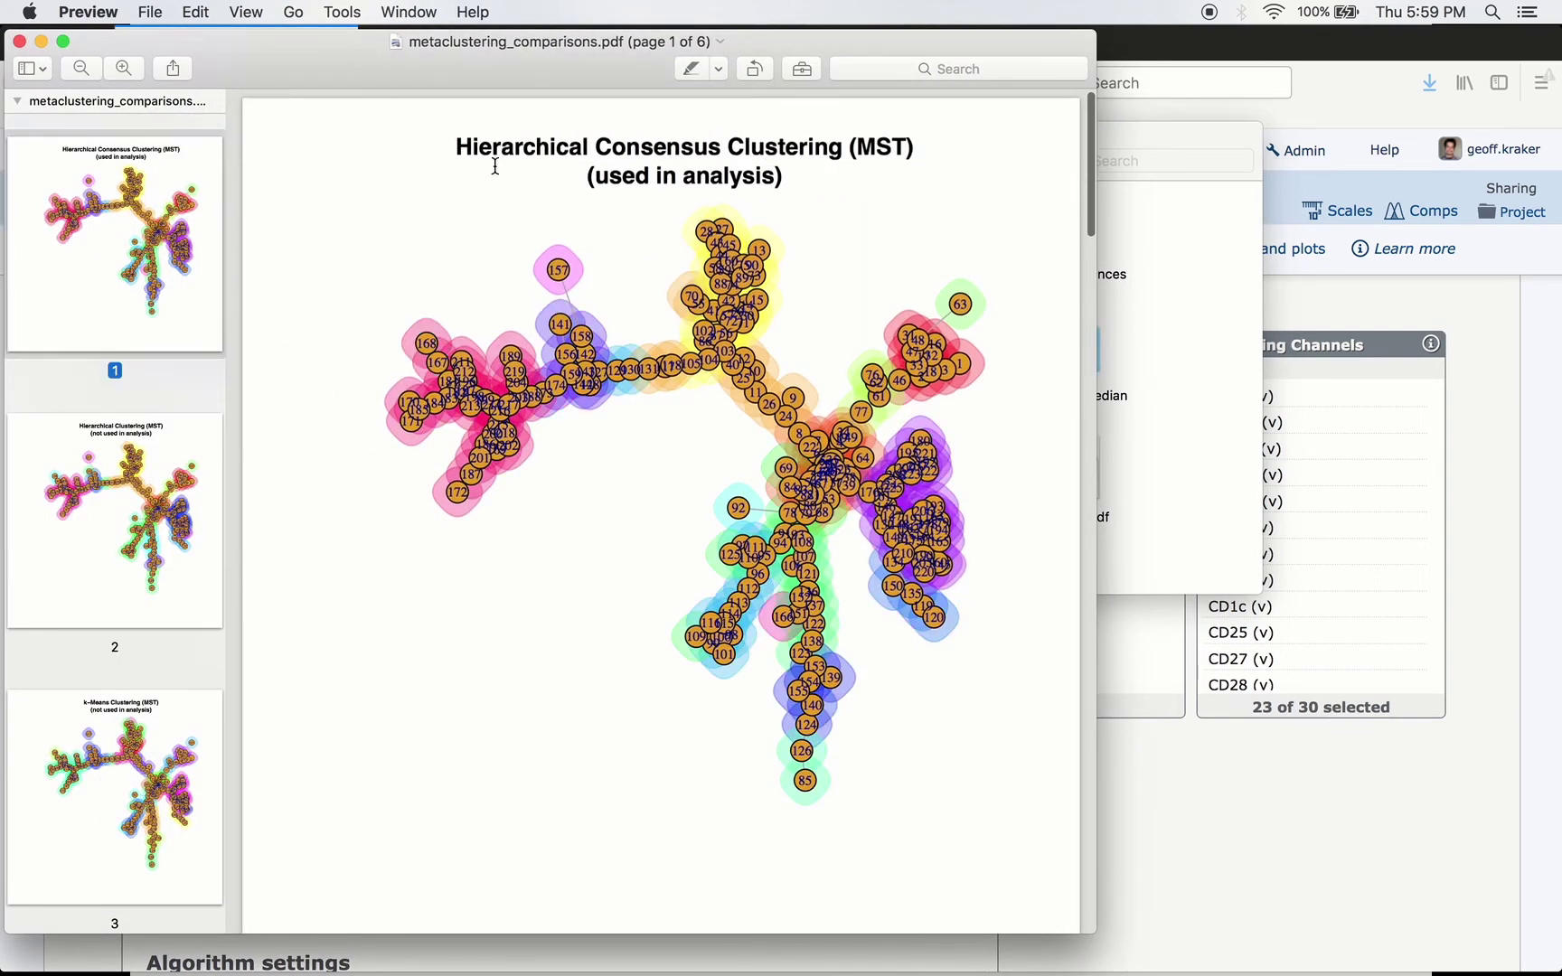
{"action": "left_click_drag", "start_coordinate": [458, 150], "coordinate": [843, 152]}
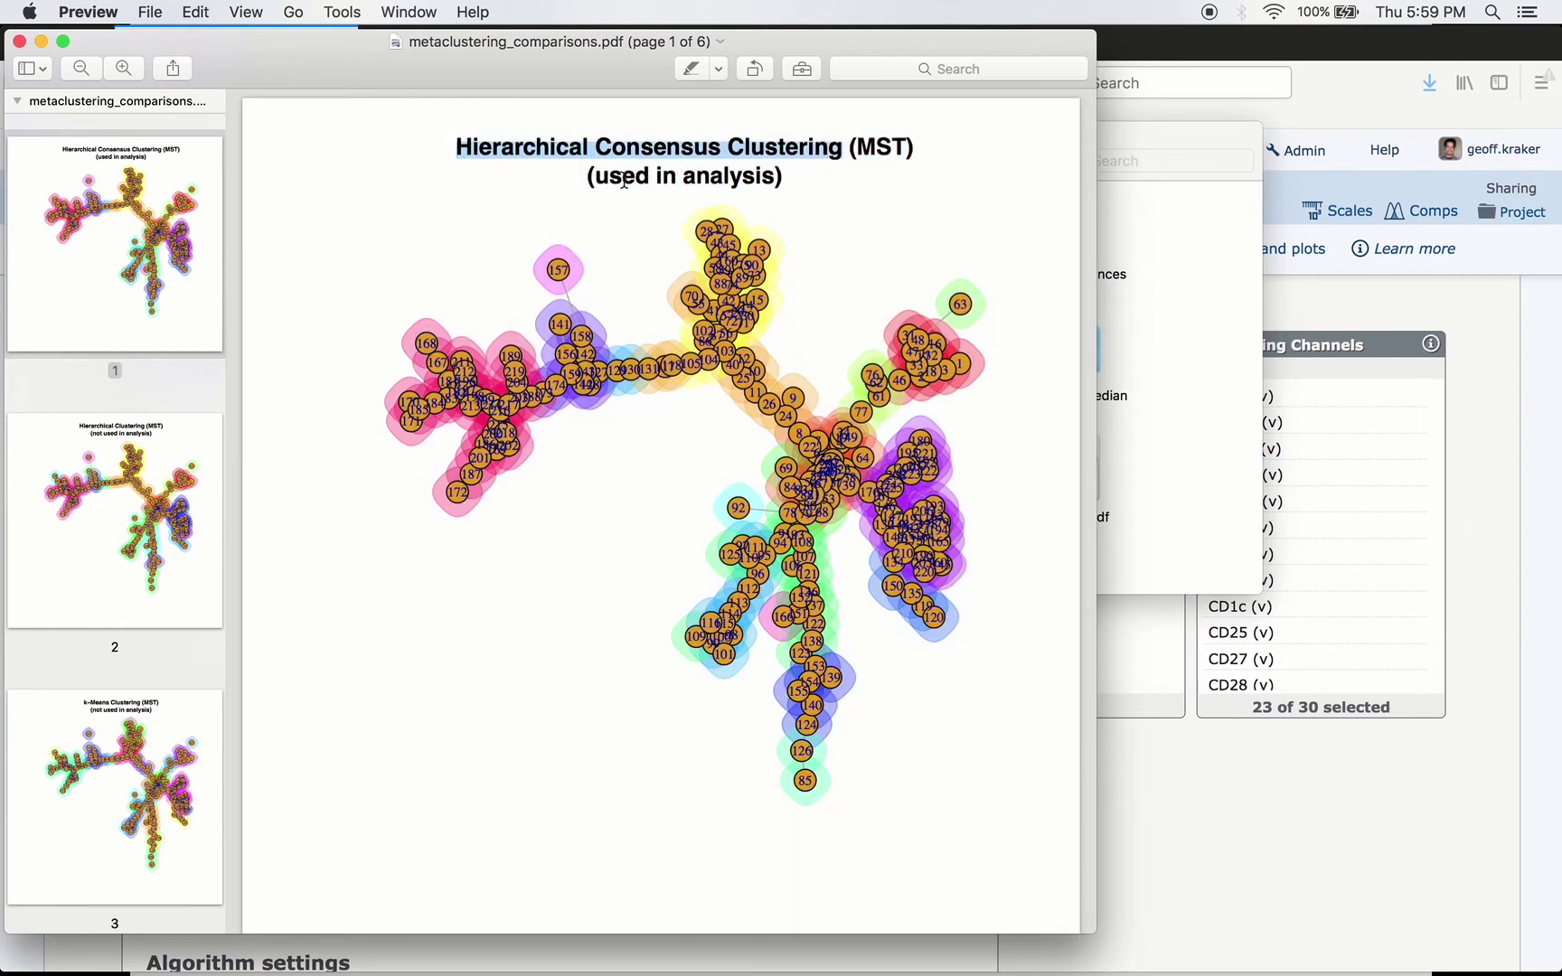
{"action": "left_click", "coordinate": [90, 479]}
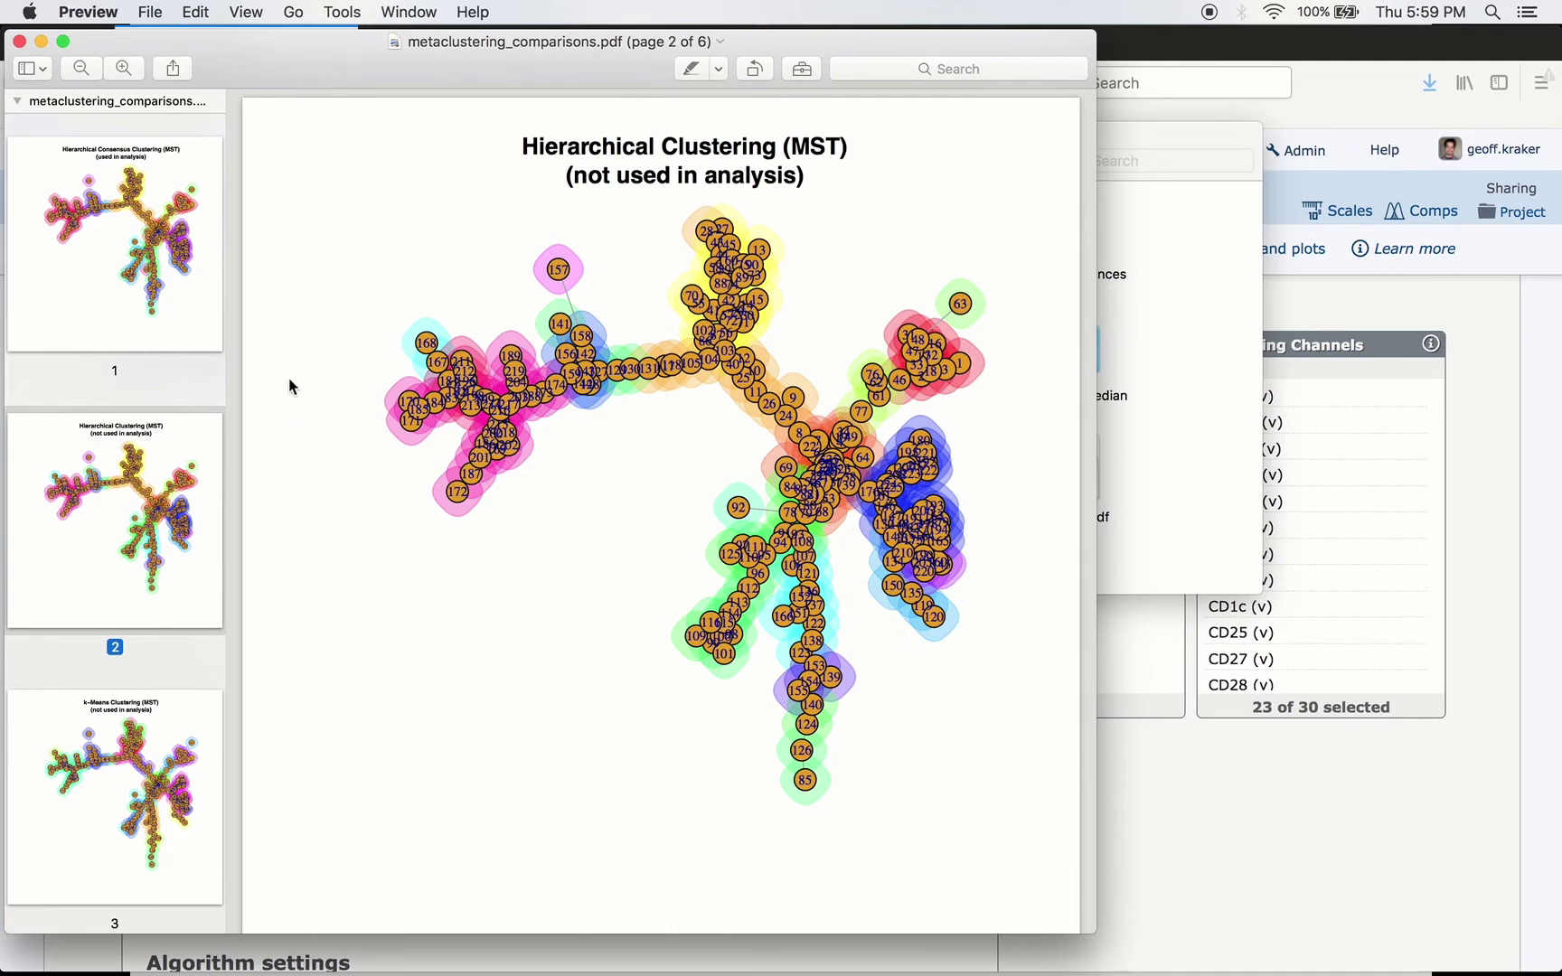
{"action": "left_click", "coordinate": [133, 740]}
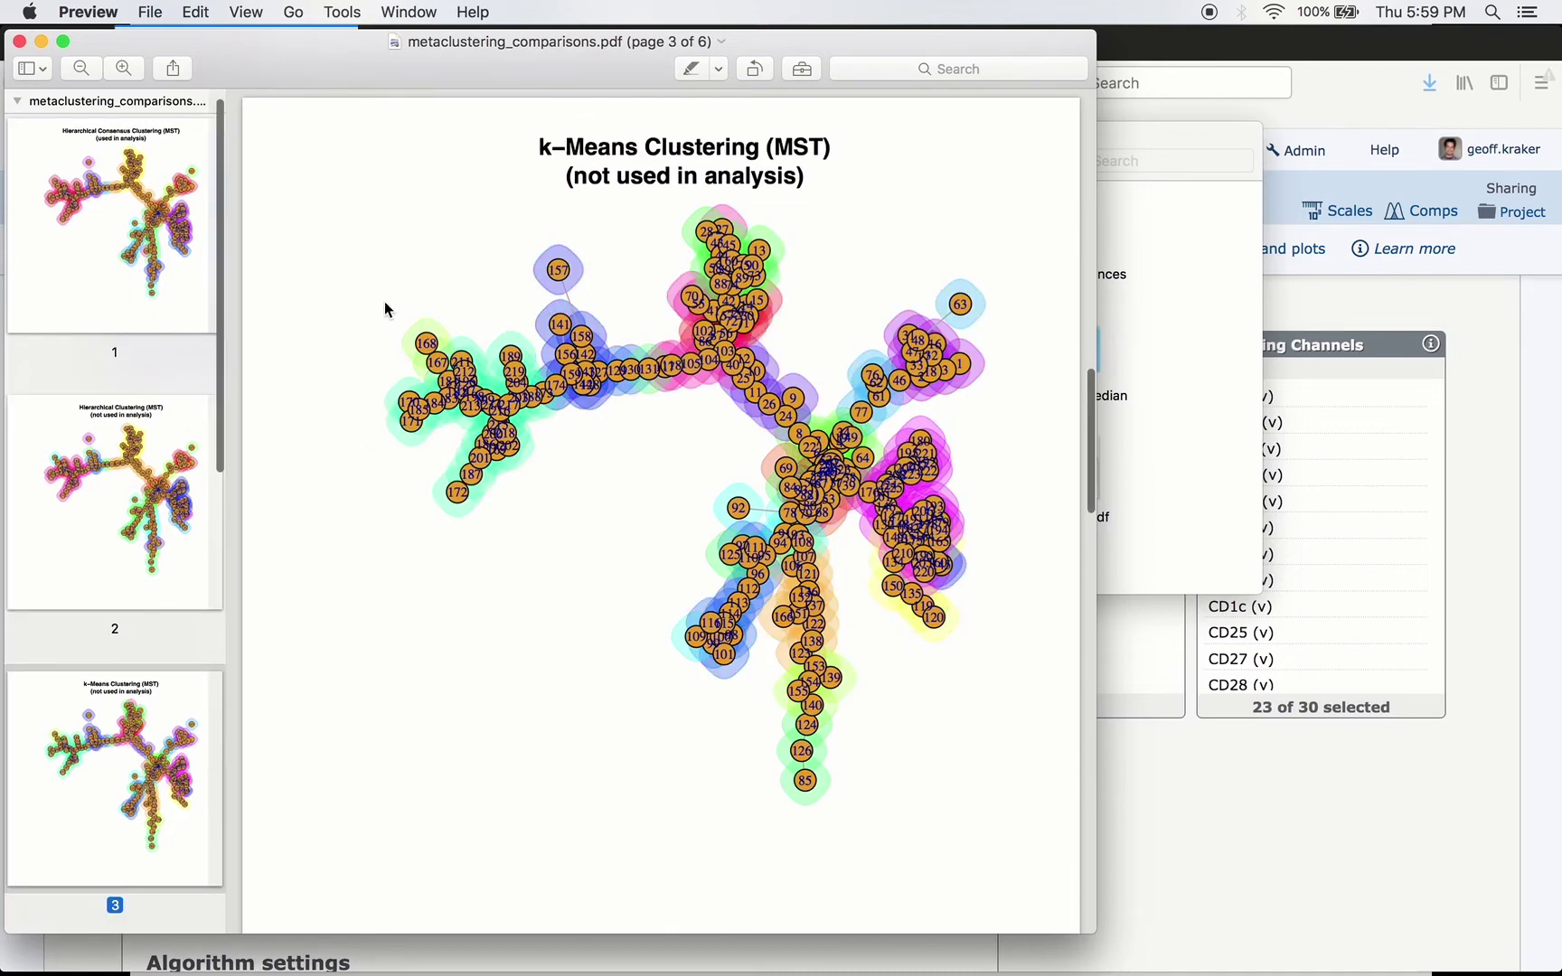
{"action": "left_click", "coordinate": [153, 555]}
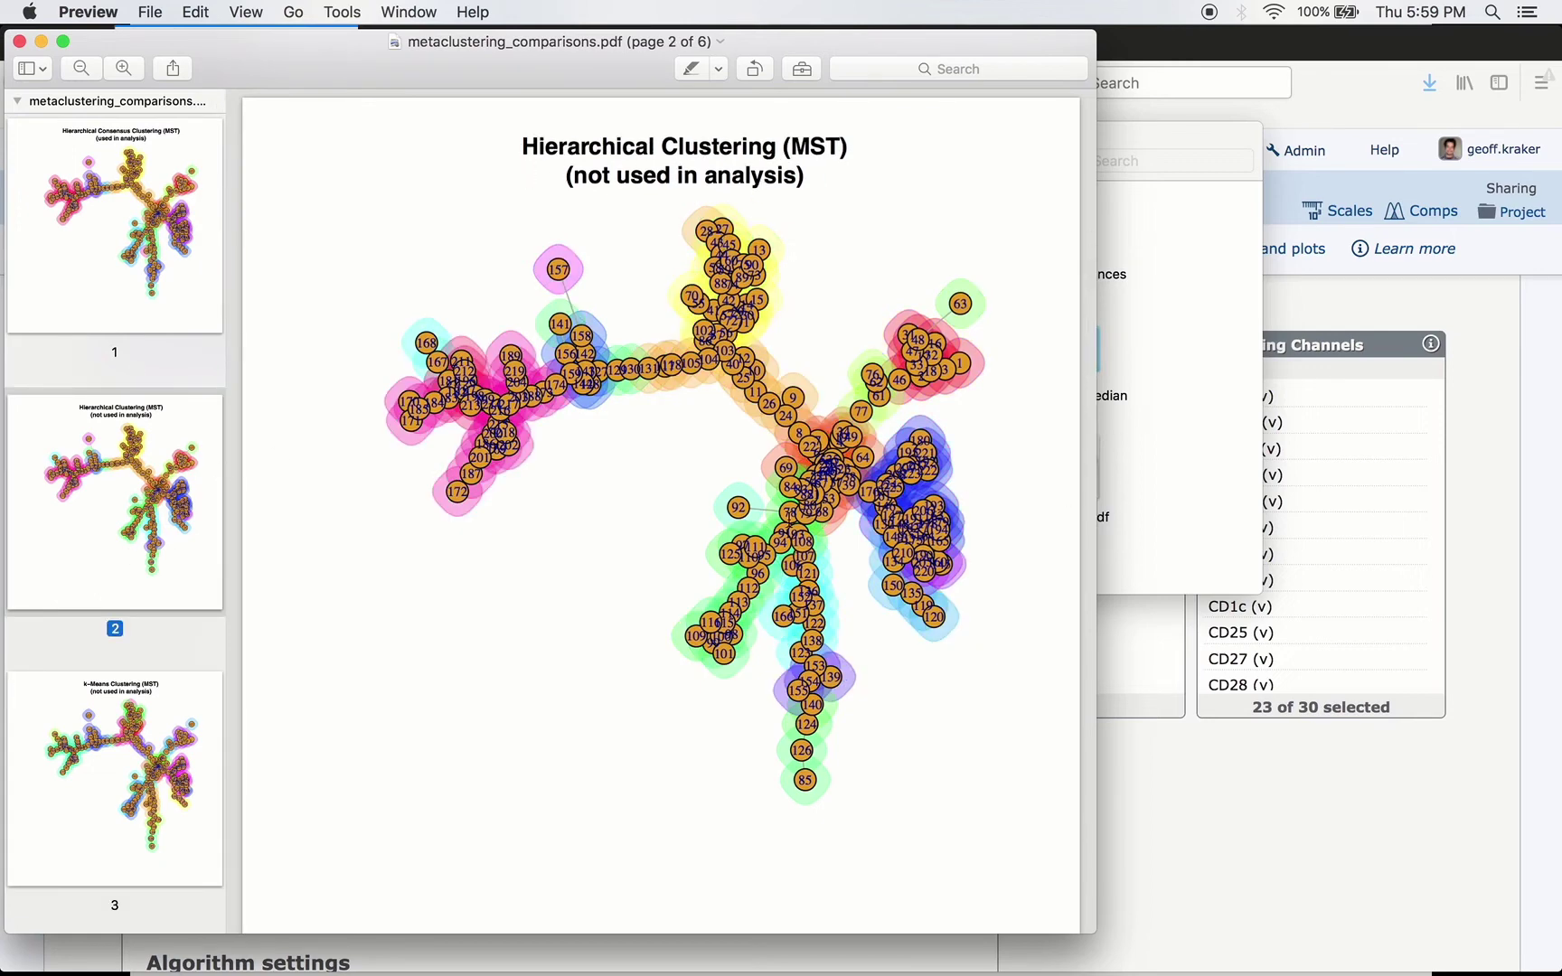
{"action": "left_click", "coordinate": [18, 42]}
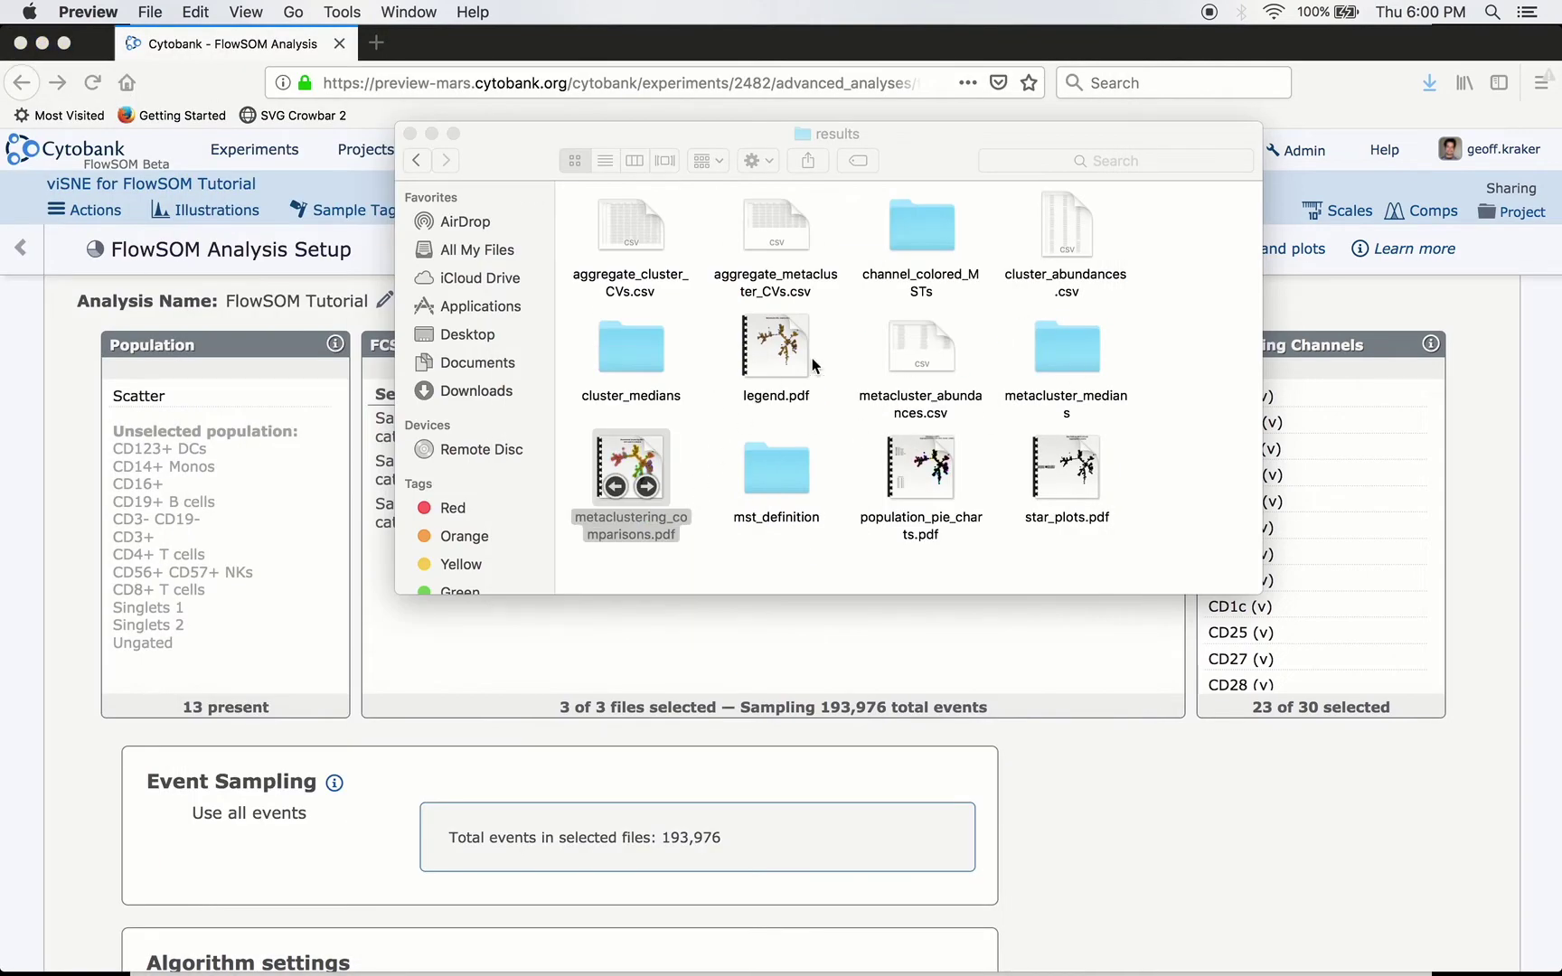
In Finder, look through the metacluster_medians folder, return to the results folder and close the window.
{"action": "double_click", "coordinate": [1073, 345]}
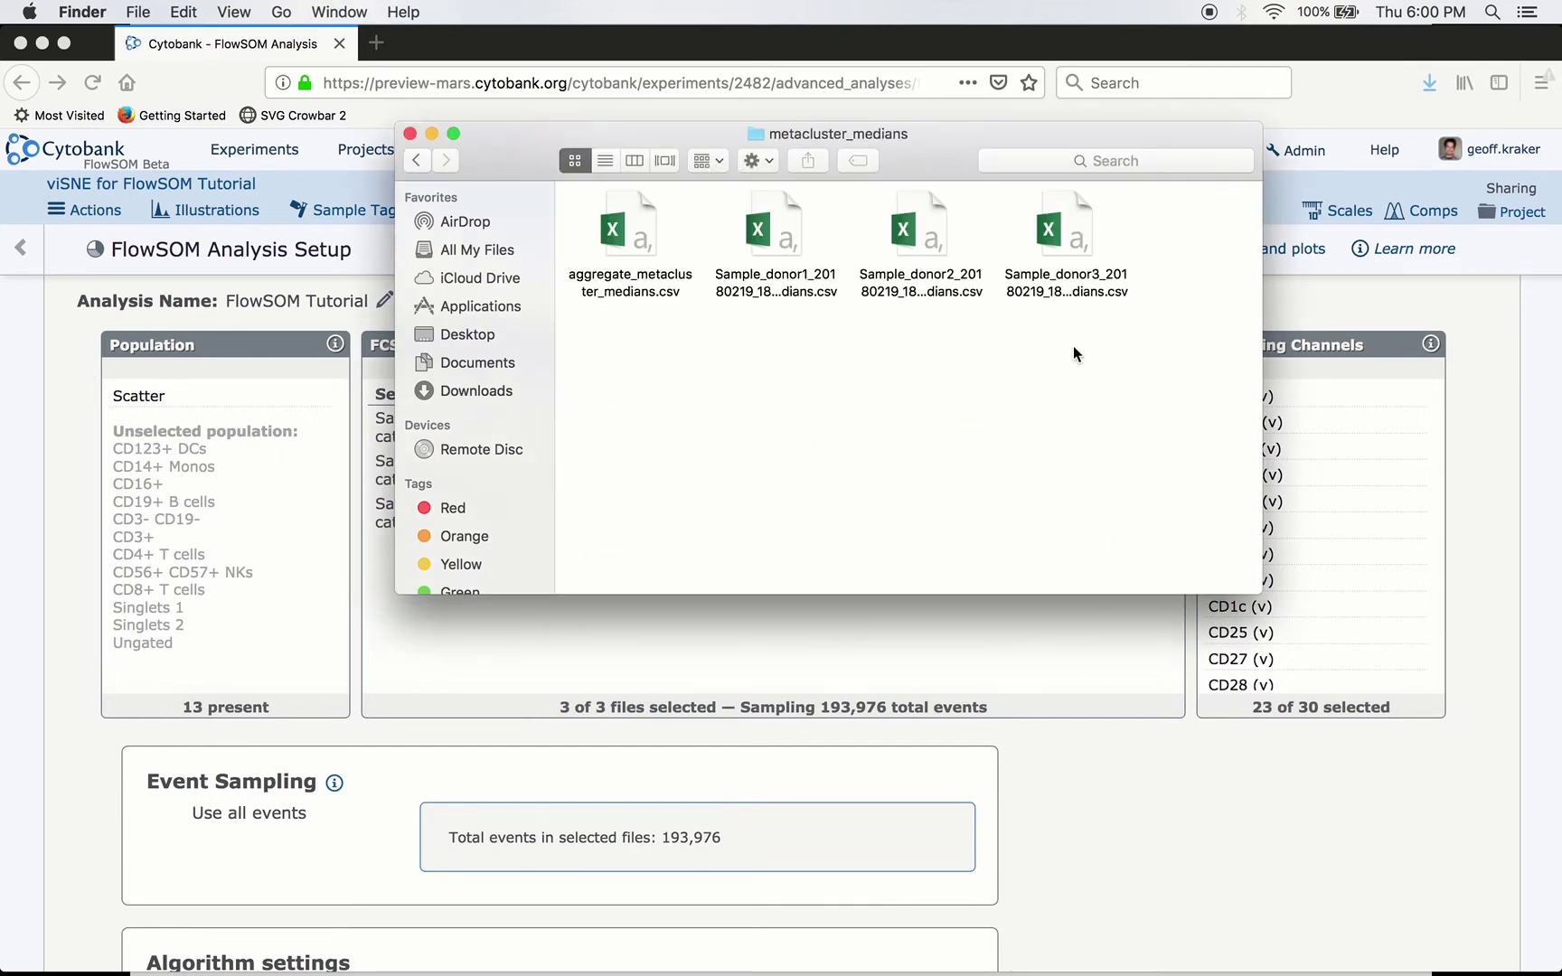
{"action": "left_click", "coordinate": [417, 160]}
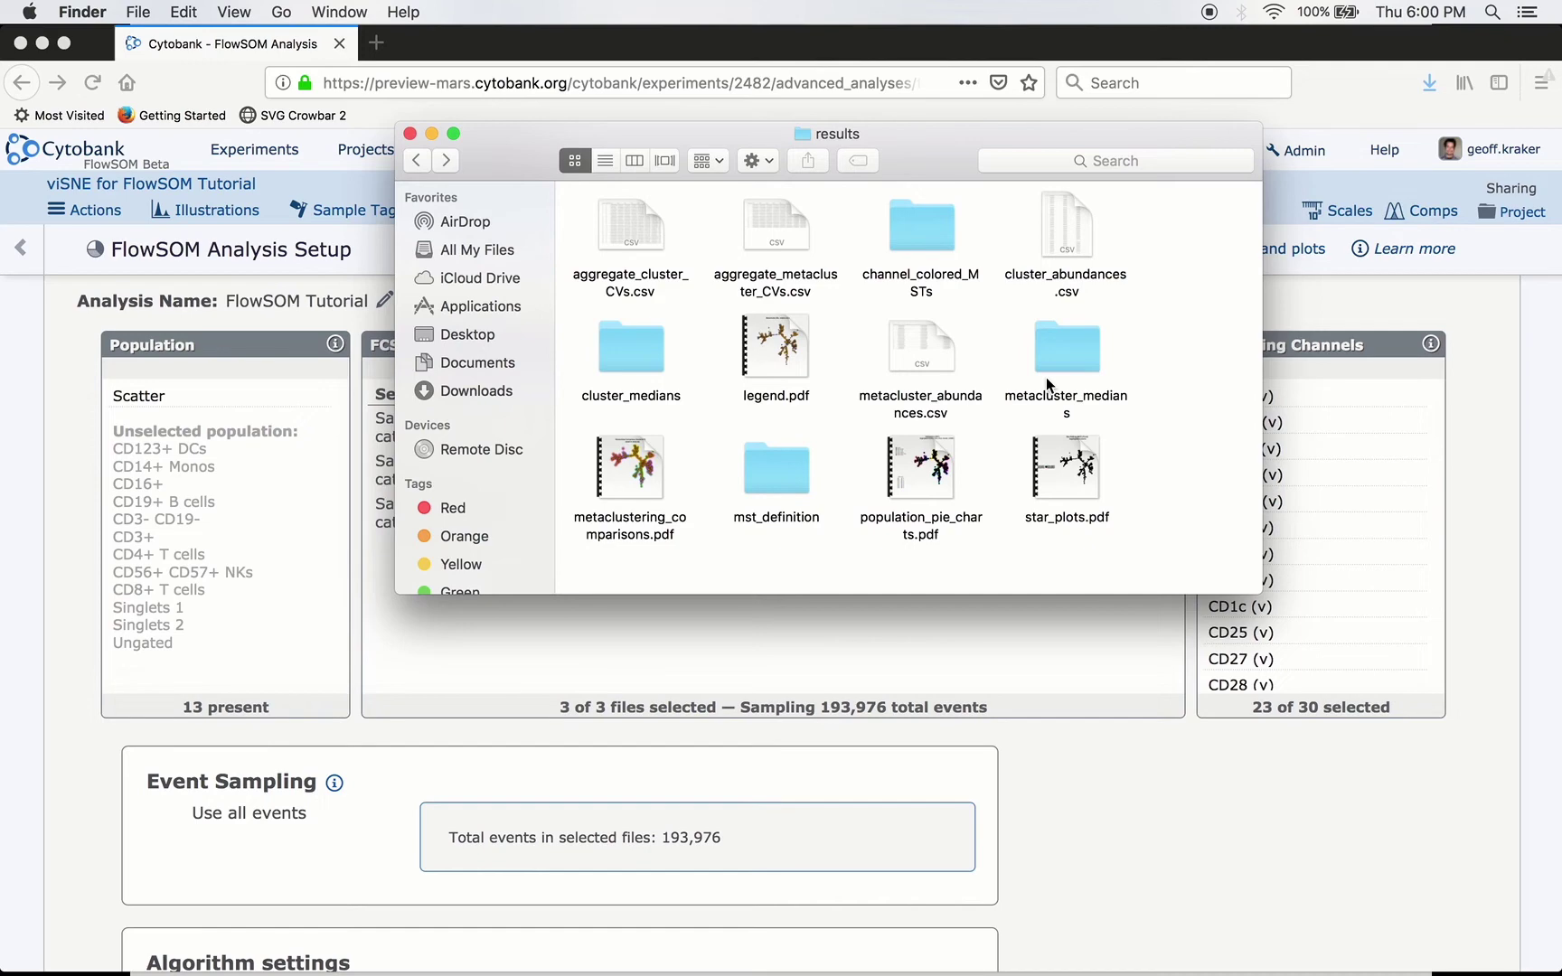
{"action": "left_click", "coordinate": [410, 134]}
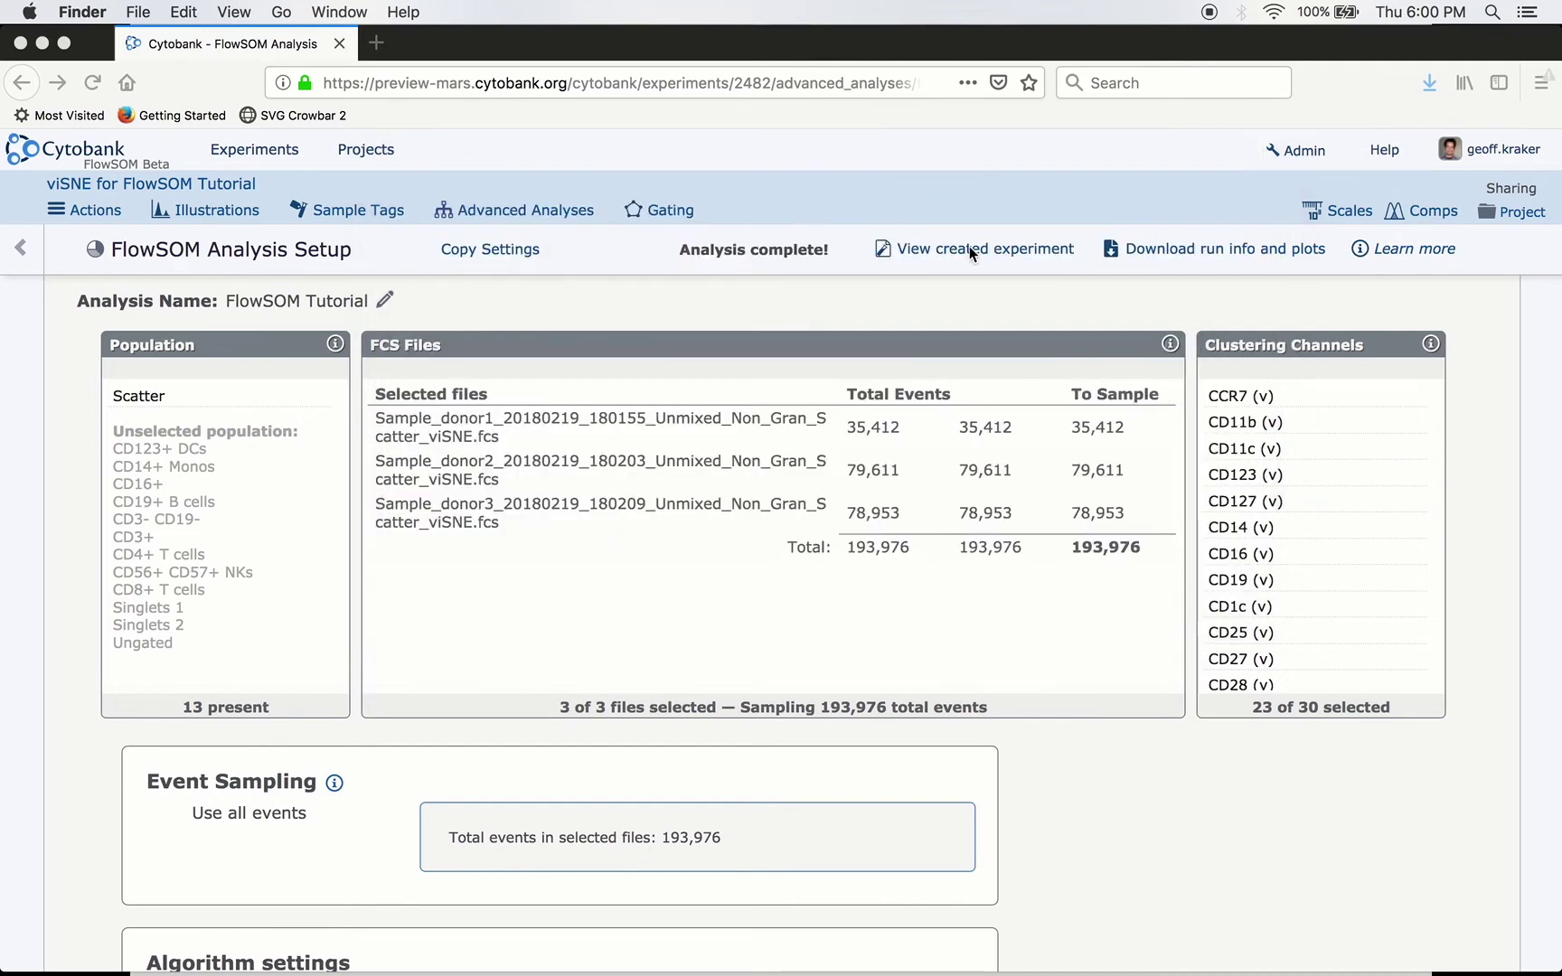
In Cytobank, open the experiment created by the FlowSOM run and examine its working illustration and the available coloring channels.
{"action": "left_click", "coordinate": [951, 289]}
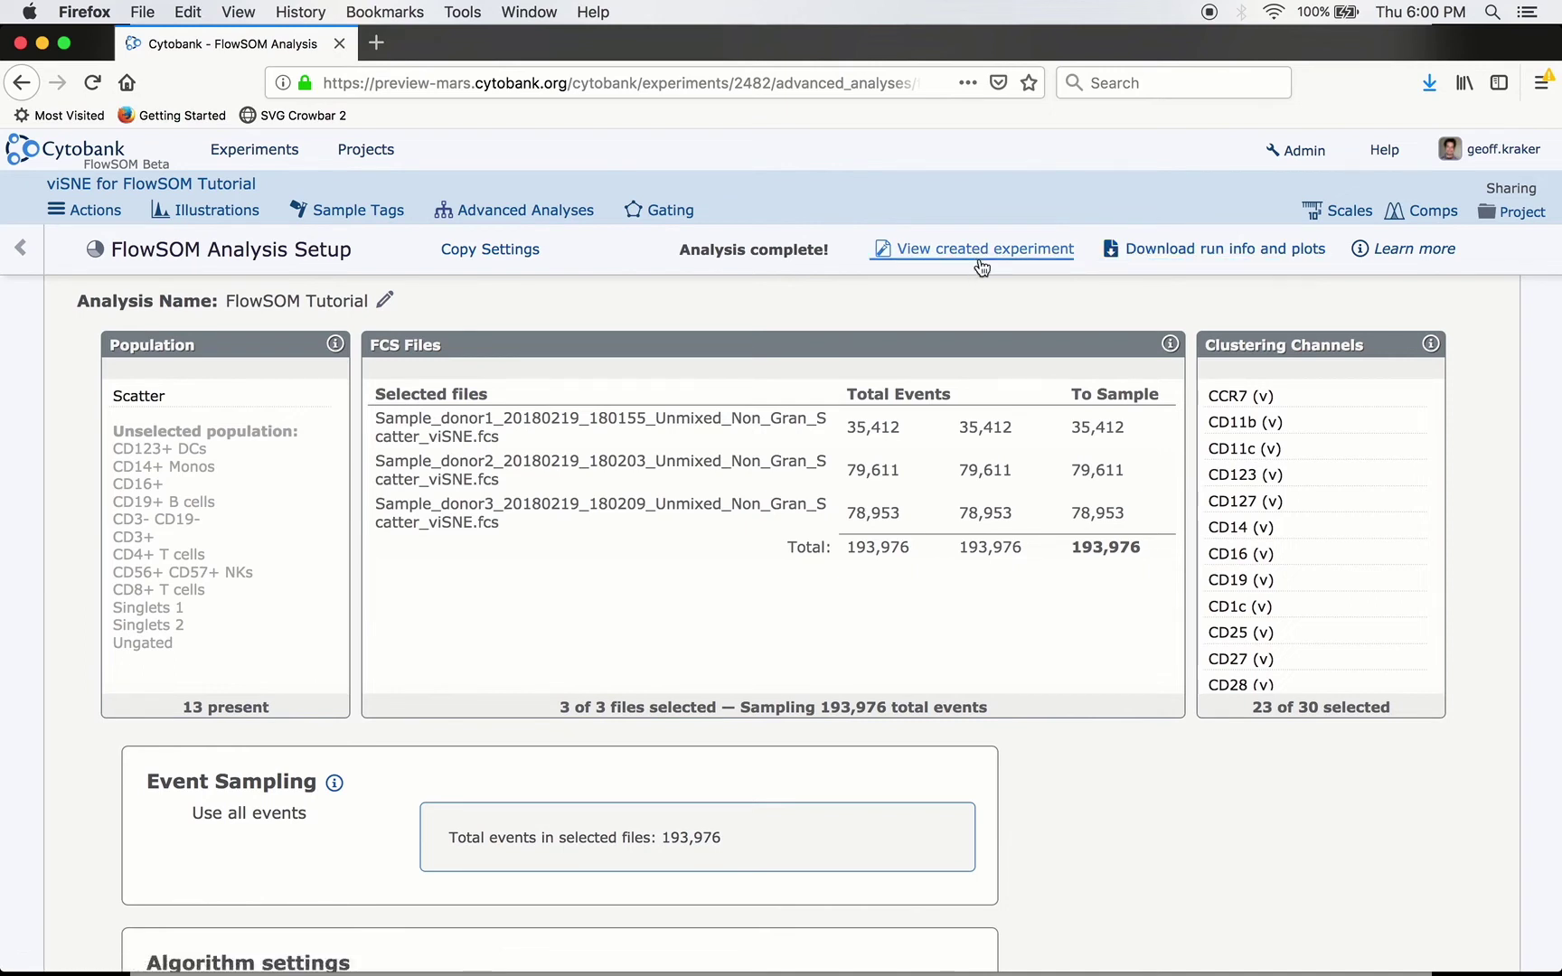
{"action": "left_click", "coordinate": [980, 262]}
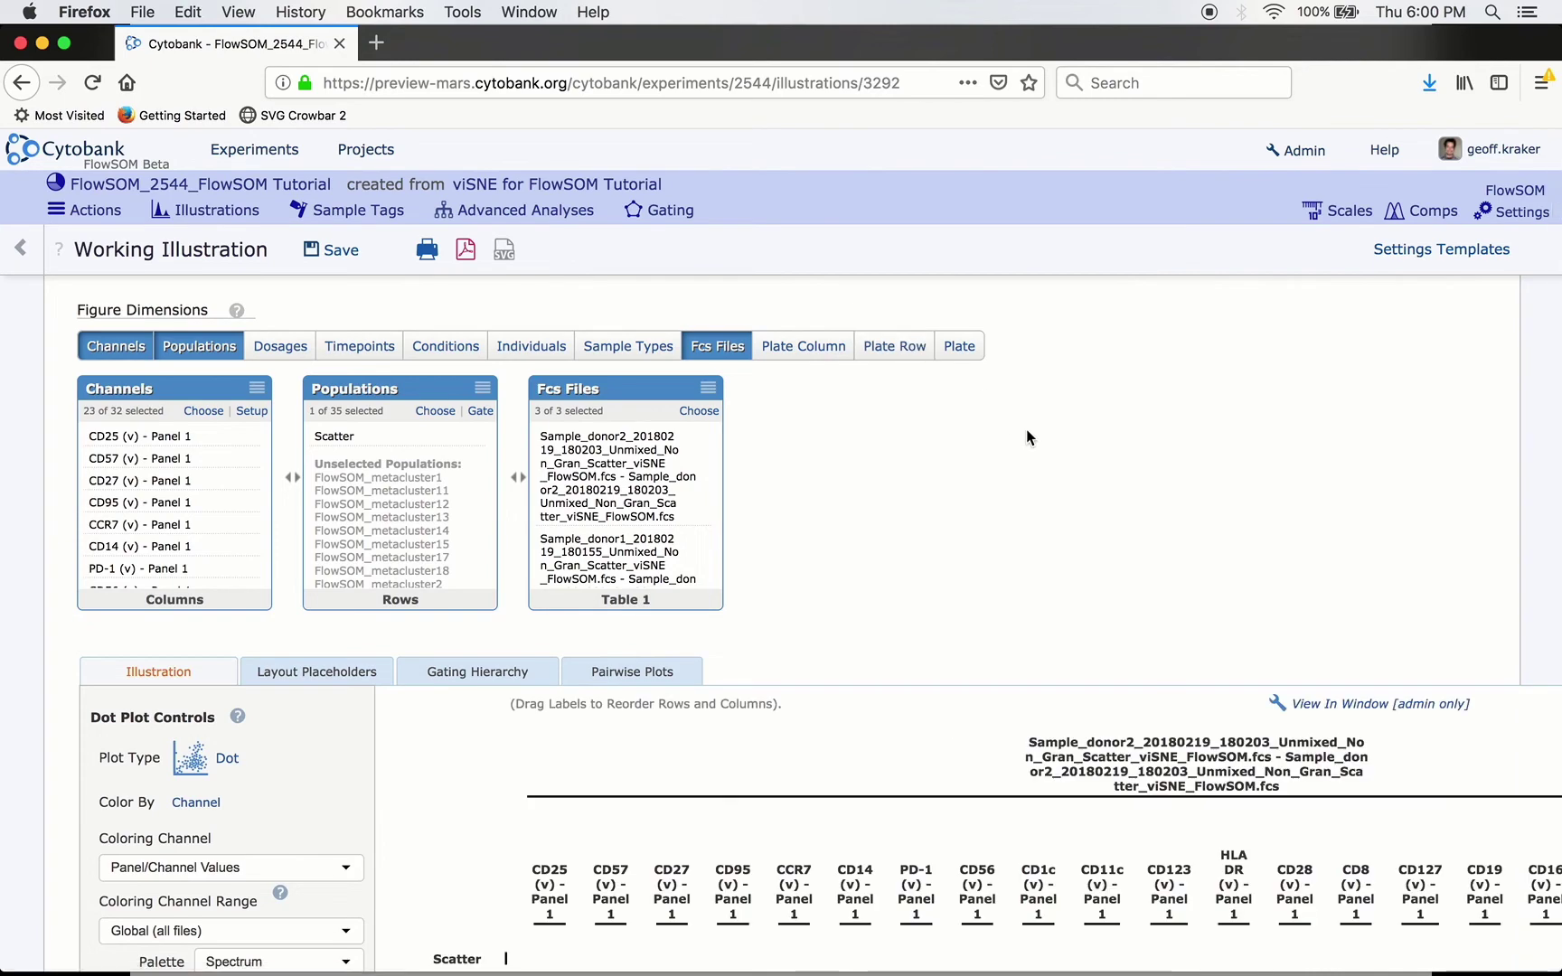
{"action": "scroll", "coordinate": [1026, 429], "scroll_direction": "down", "scroll_amount": 5}
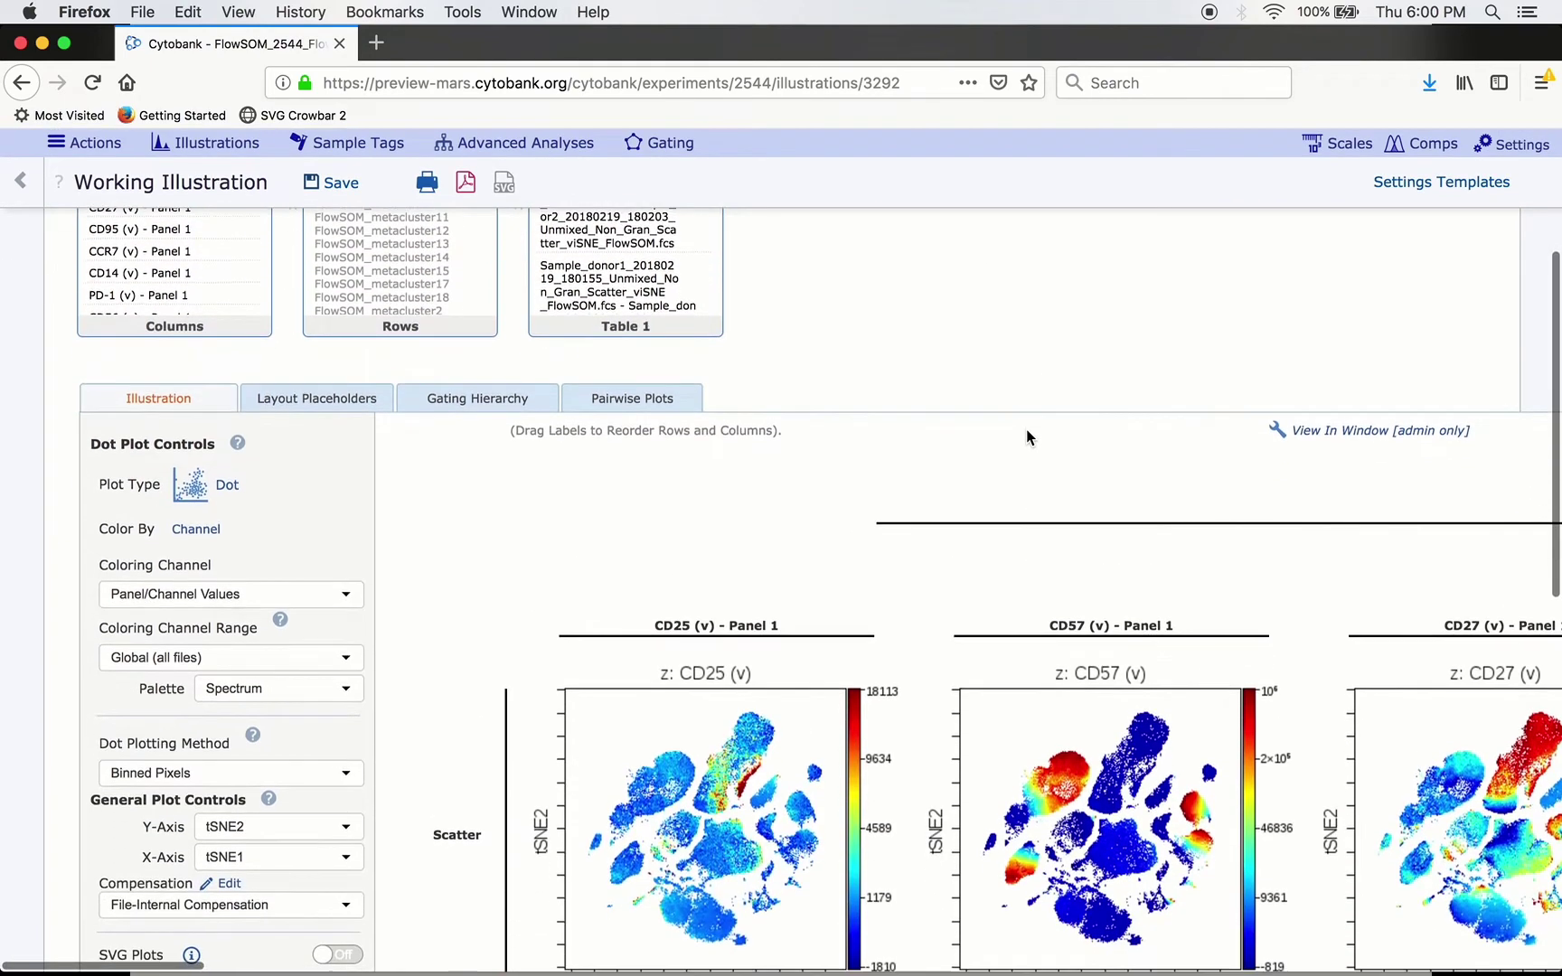
{"action": "scroll", "coordinate": [1026, 428], "scroll_direction": "up", "scroll_amount": 2}
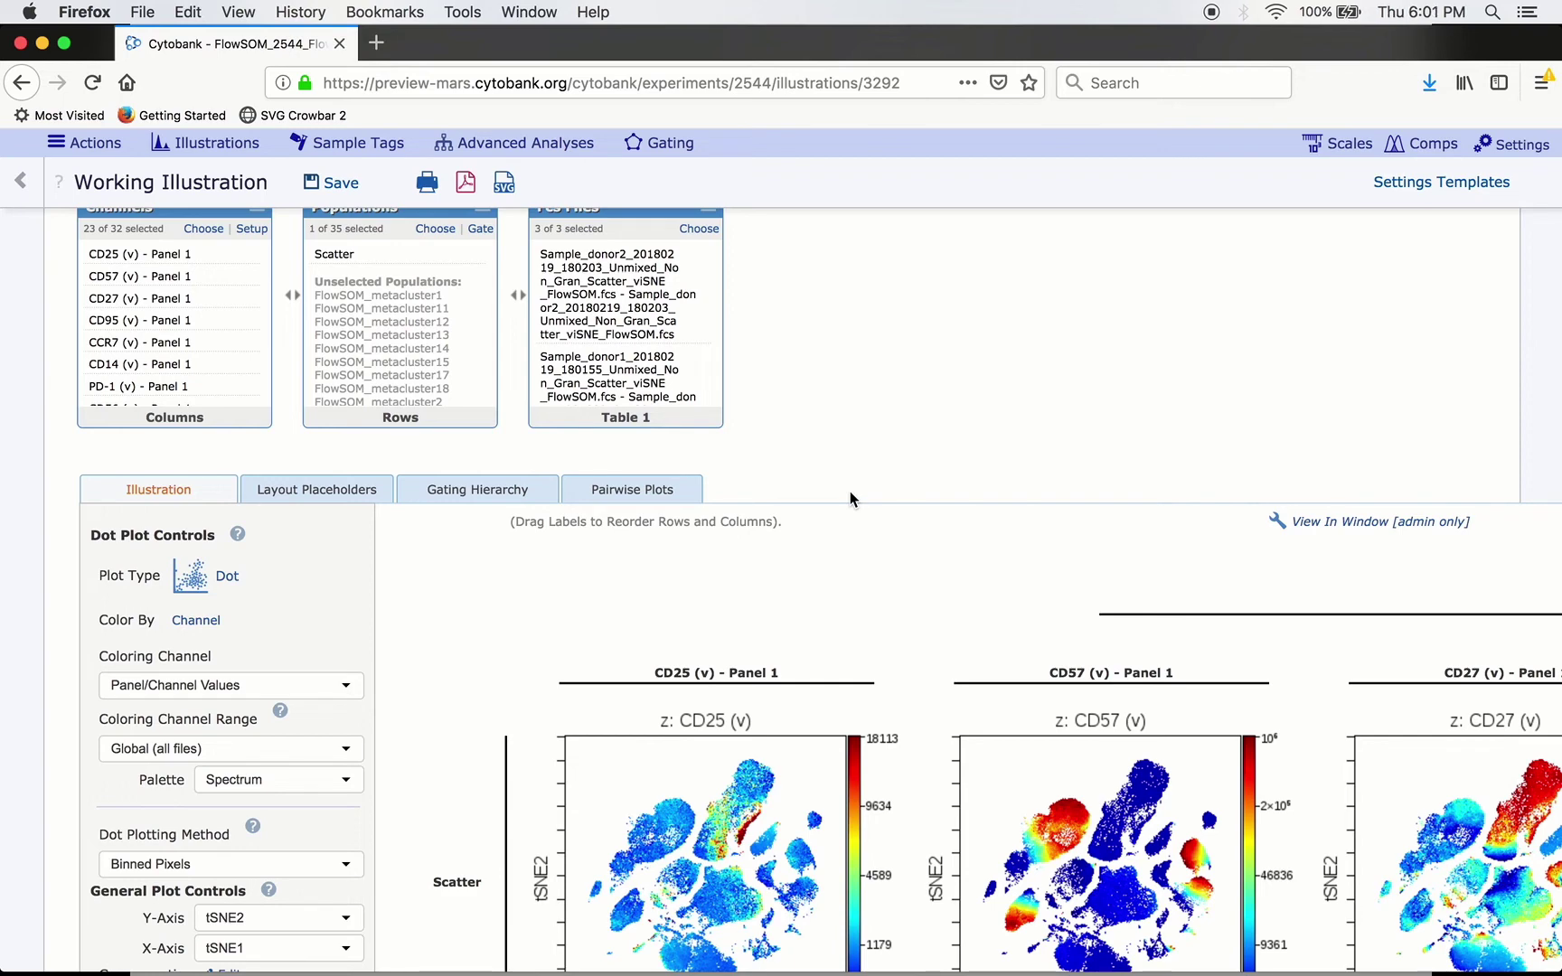
{"action": "scroll", "coordinate": [849, 491], "scroll_direction": "up", "scroll_amount": 2}
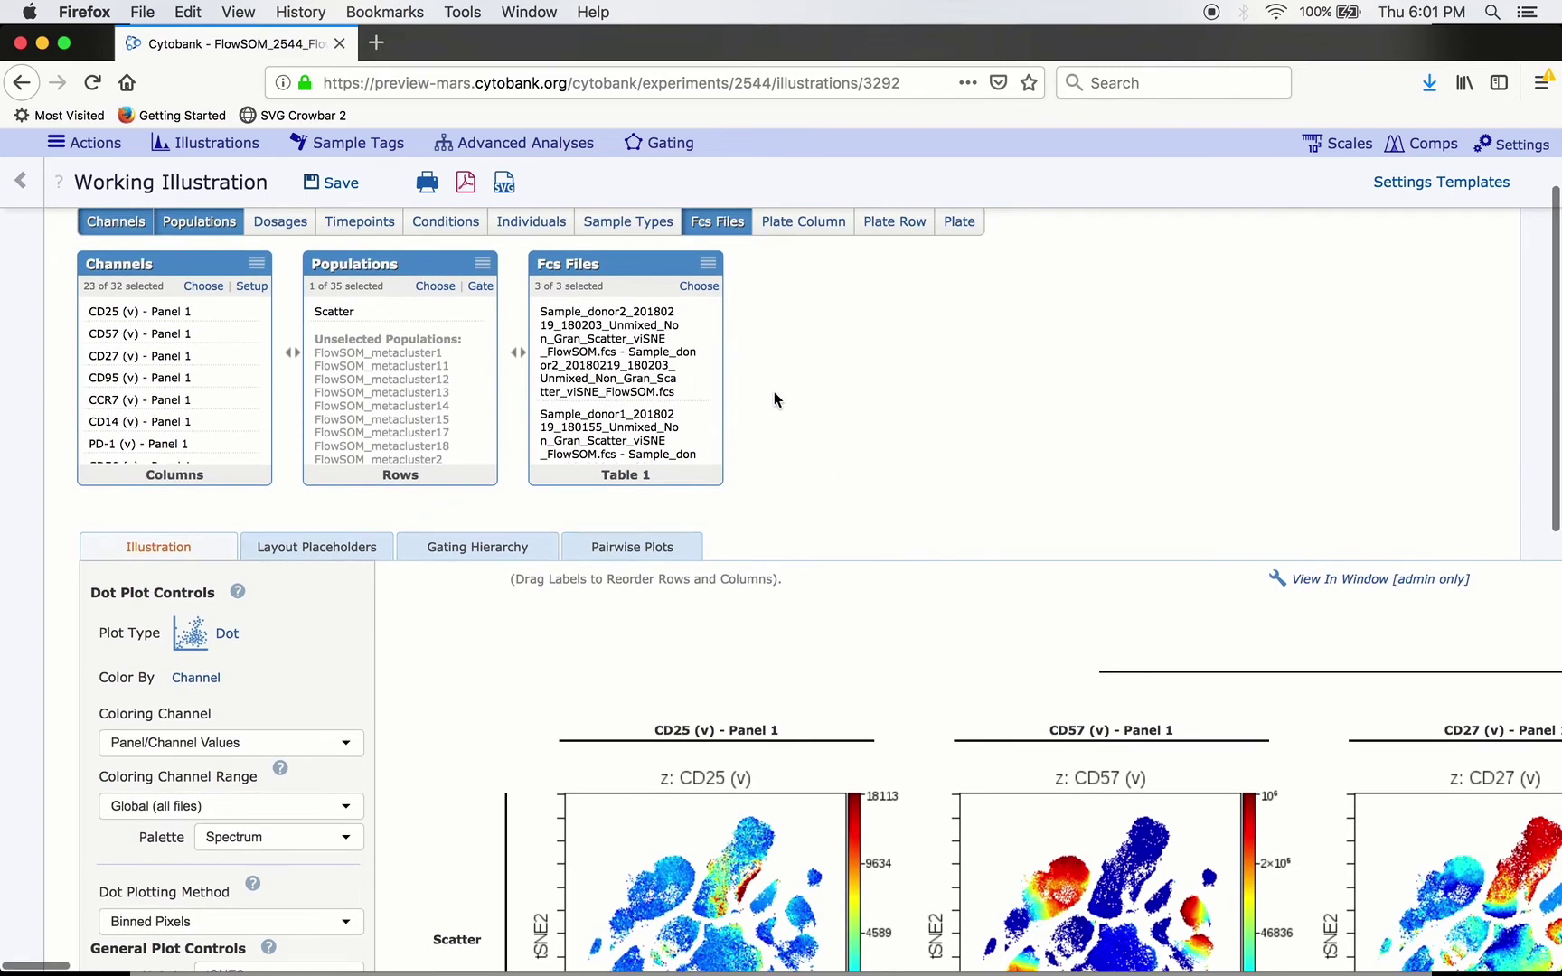
{"action": "left_click", "coordinate": [332, 745]}
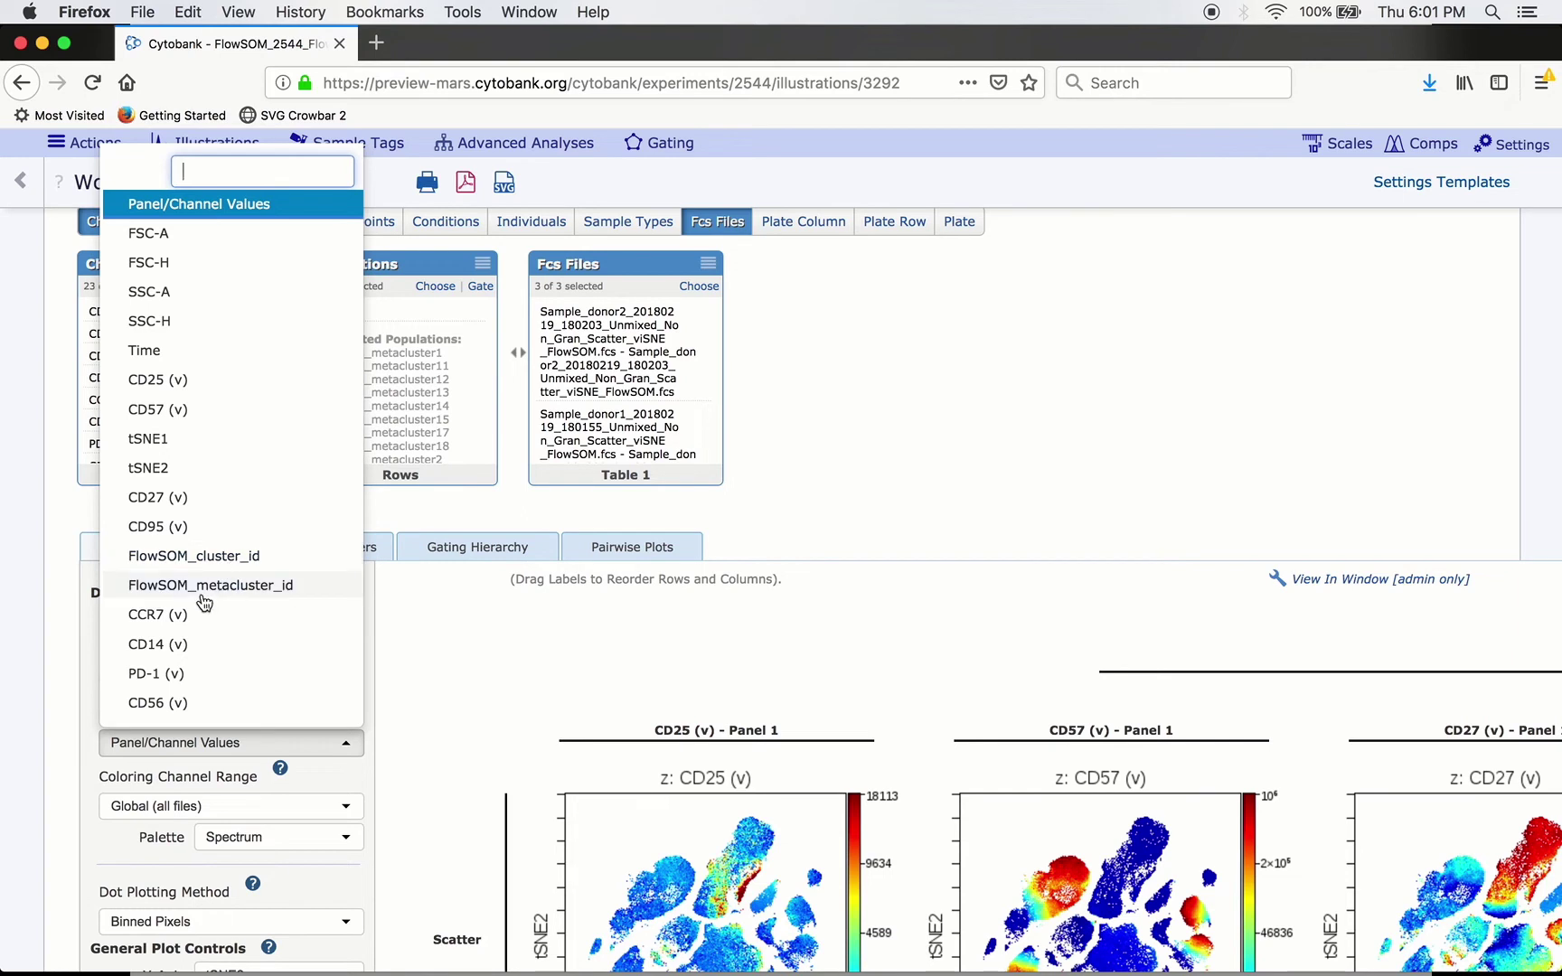
{"action": "left_click", "coordinate": [830, 491]}
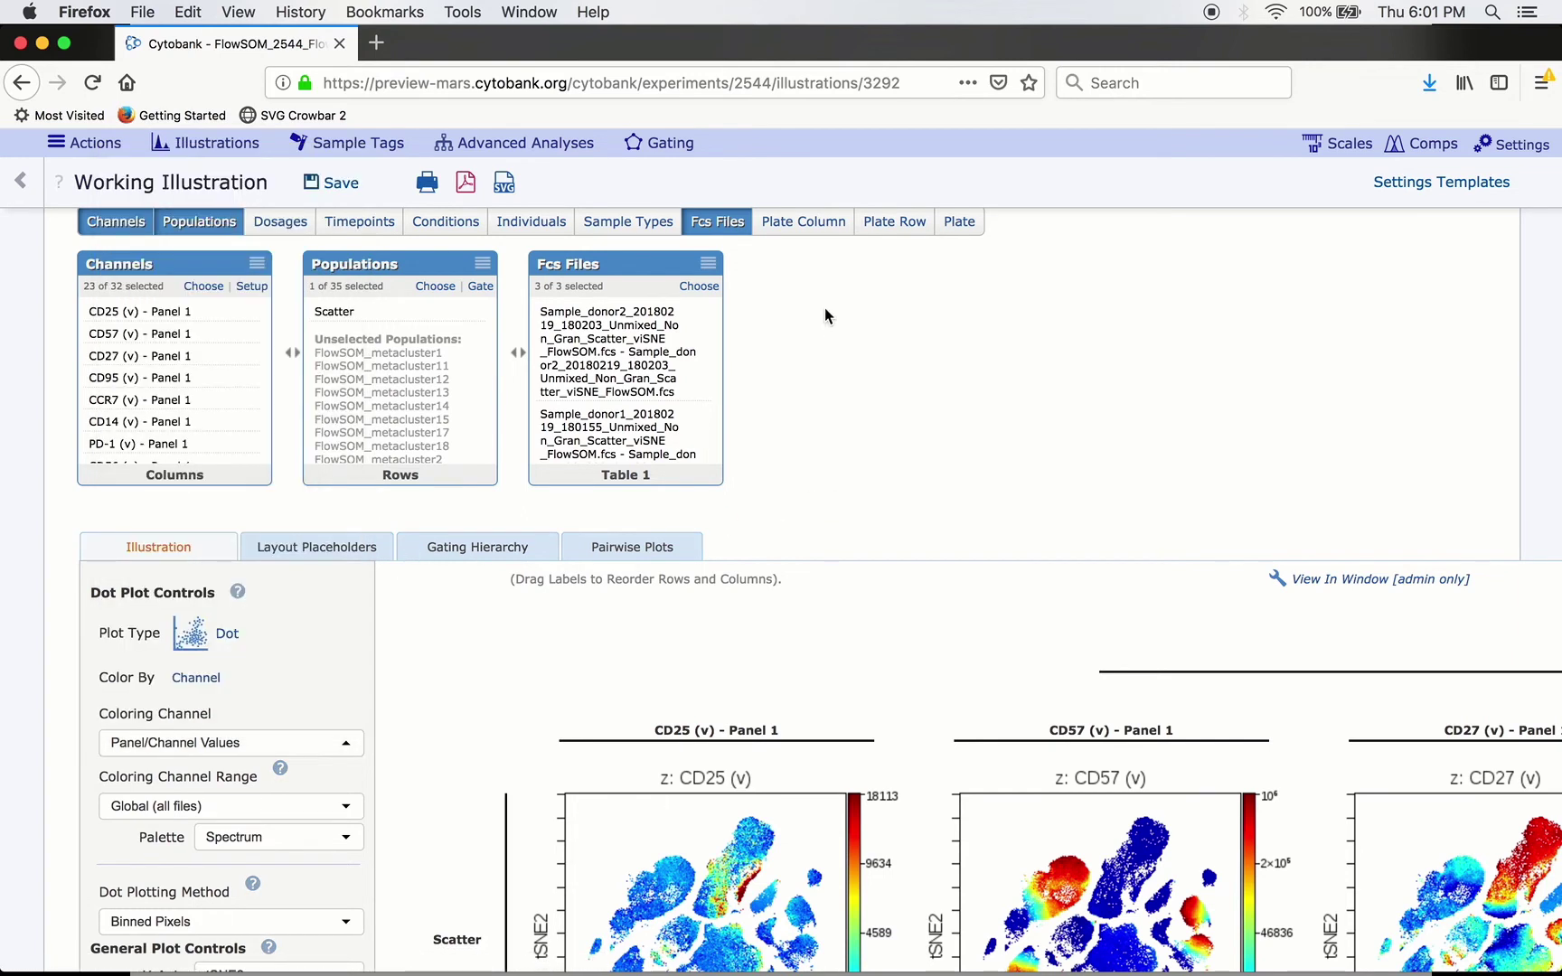
Open the experiment's gating page, look through its gates and show only the FlowSOM_metacluster10 population on the tSNE plot.
{"action": "left_click", "coordinate": [676, 147]}
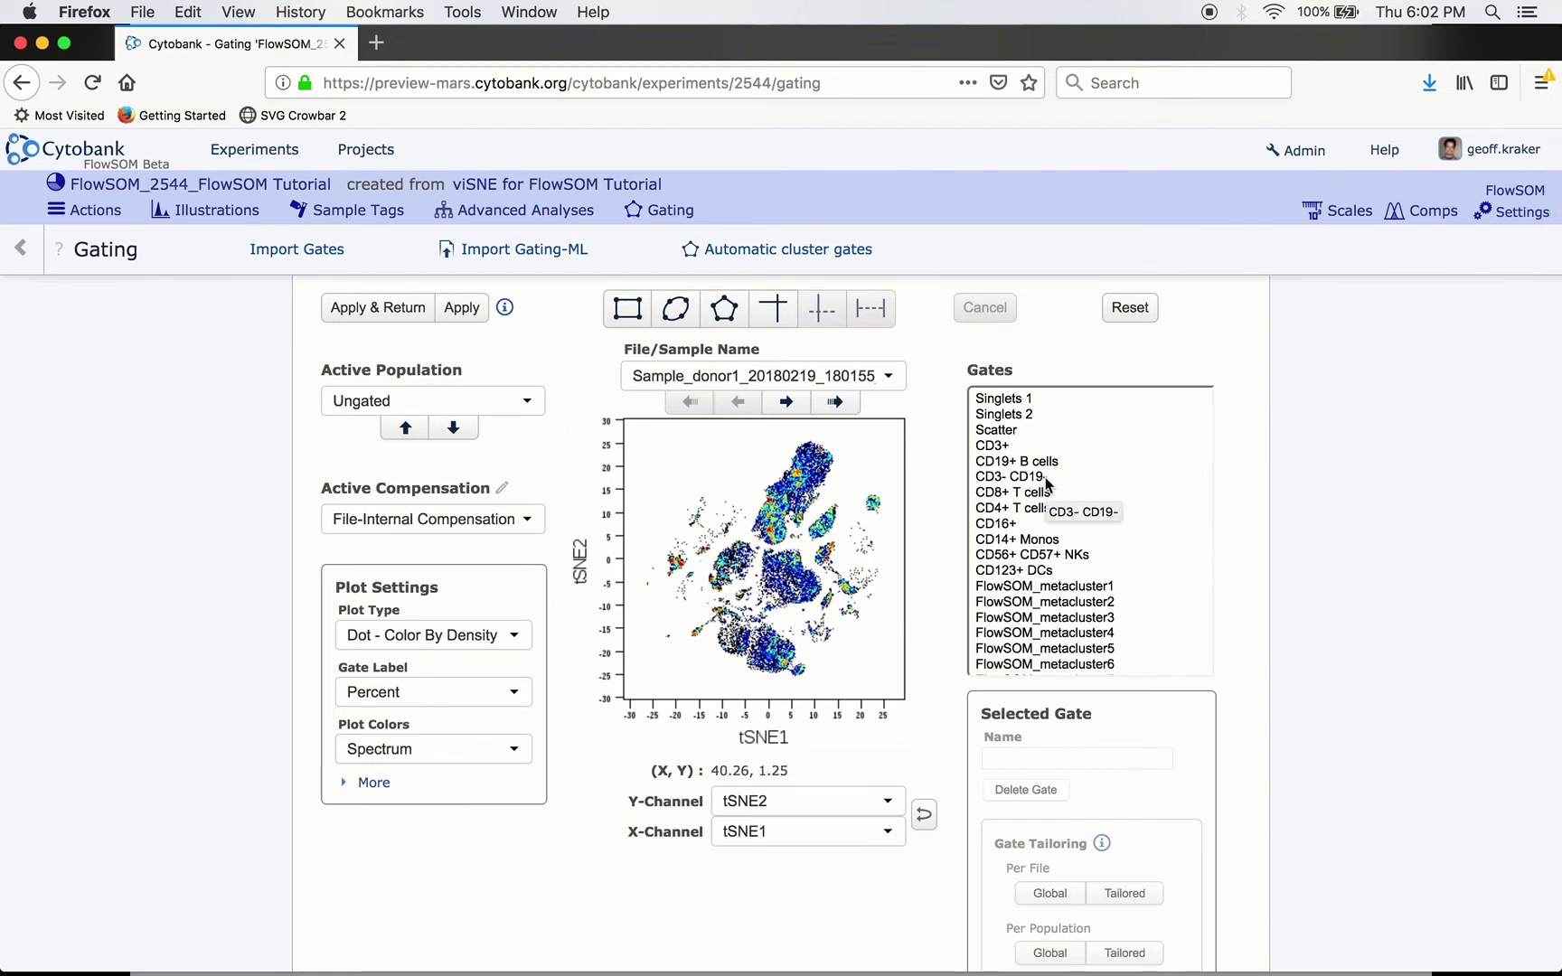
{"action": "scroll", "coordinate": [1047, 485], "scroll_direction": "down", "scroll_amount": 3}
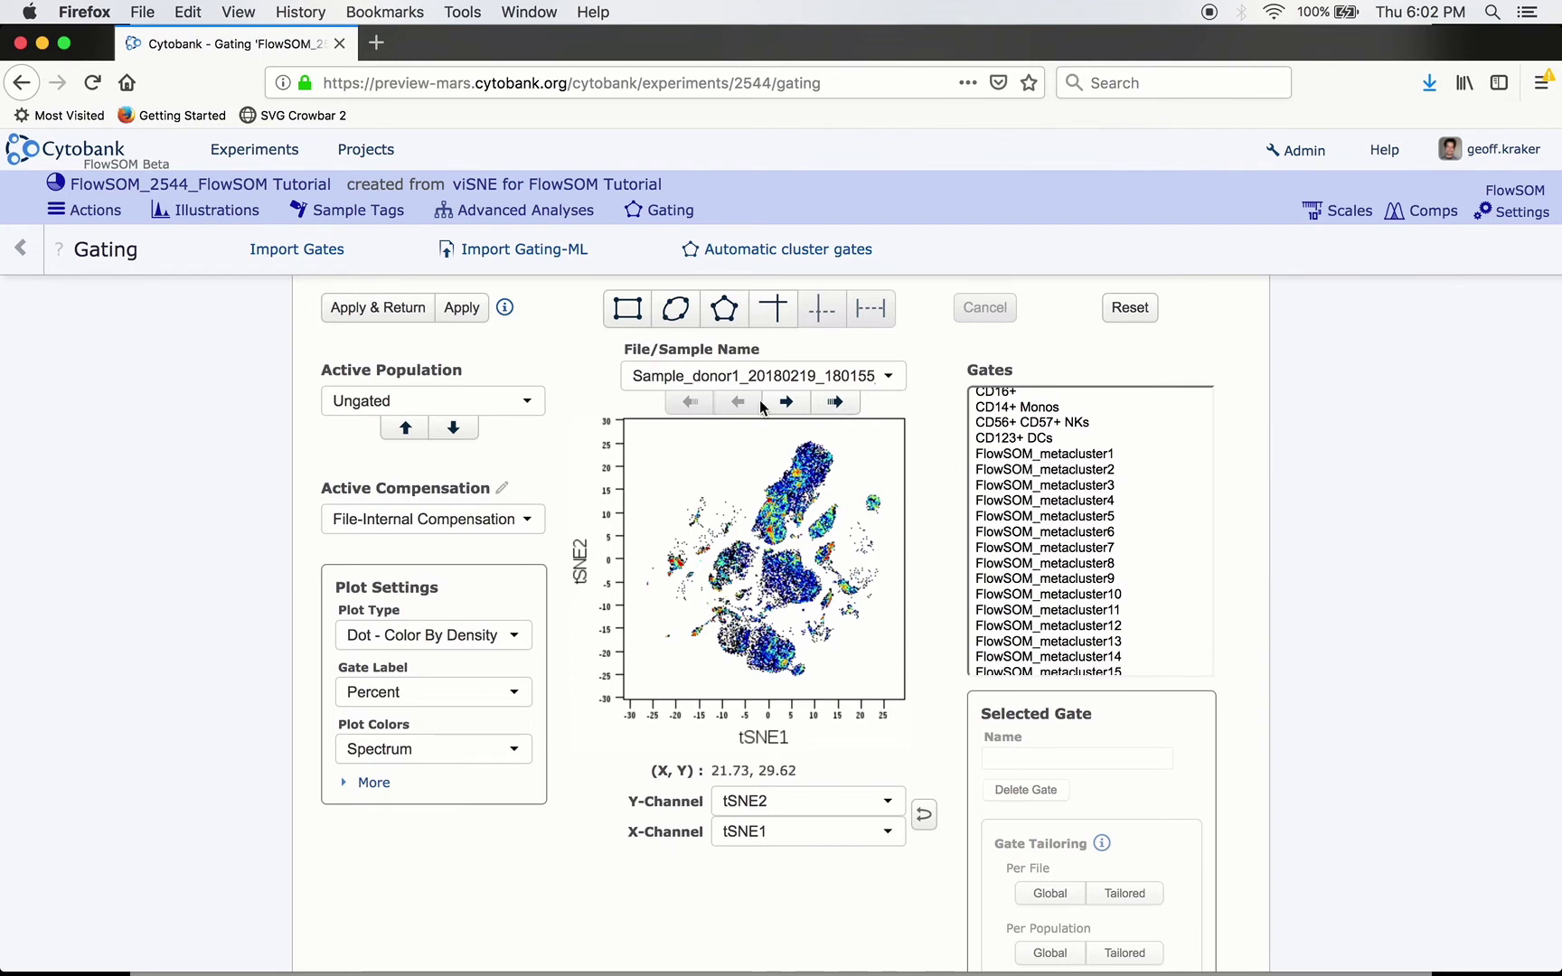
{"action": "left_click", "coordinate": [506, 414]}
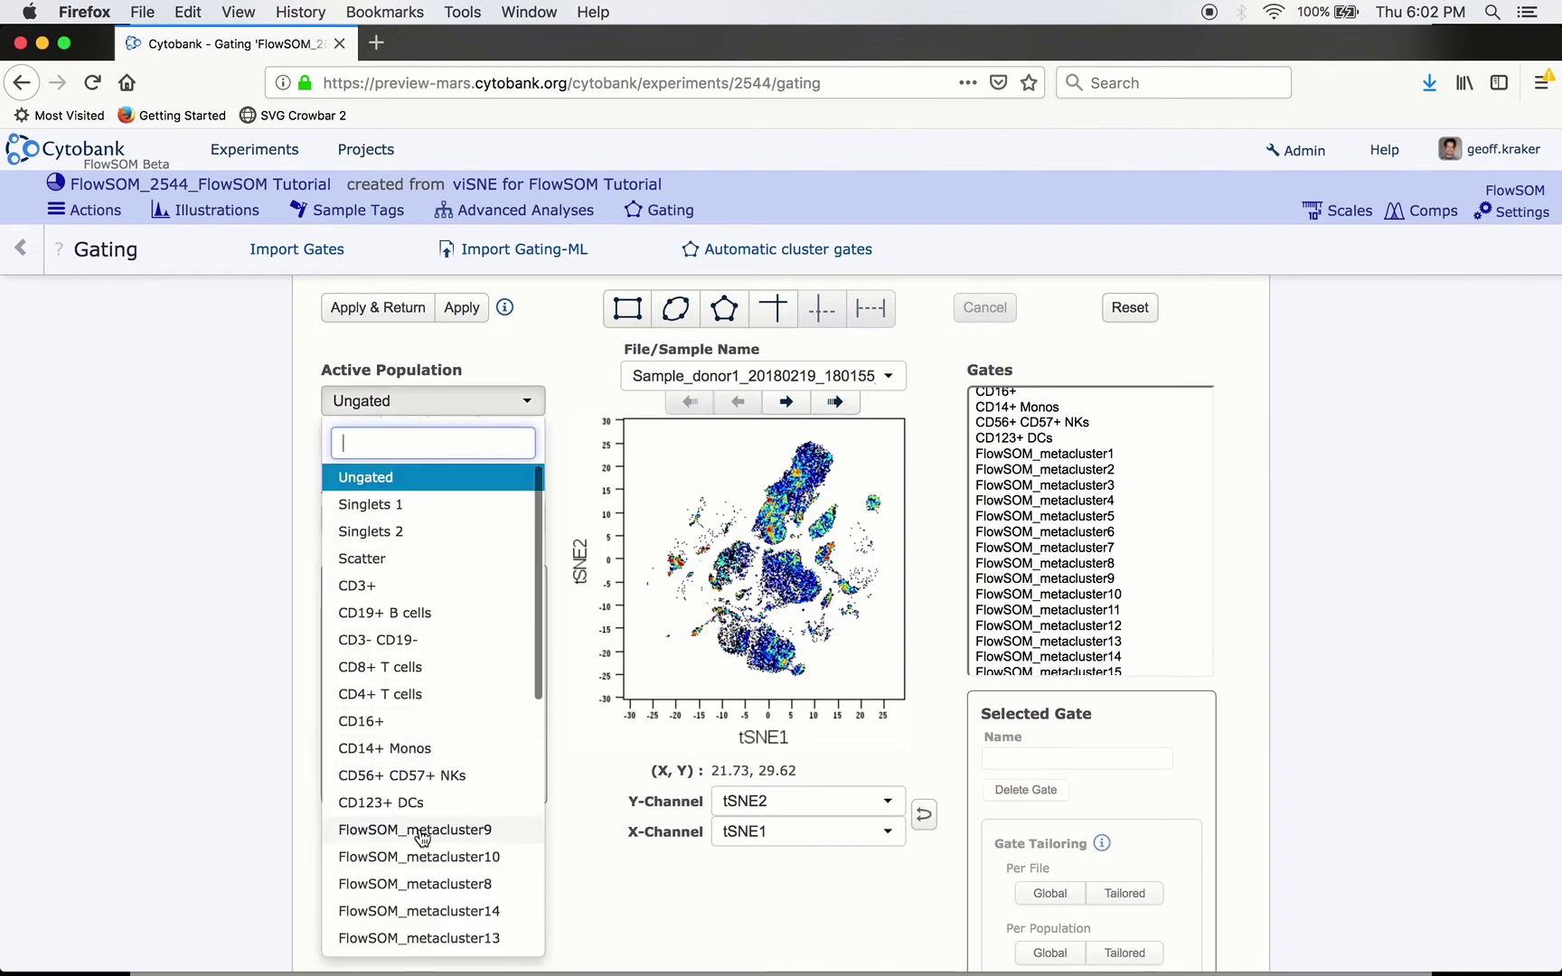
{"action": "scroll", "coordinate": [420, 836], "scroll_direction": "down", "scroll_amount": 3}
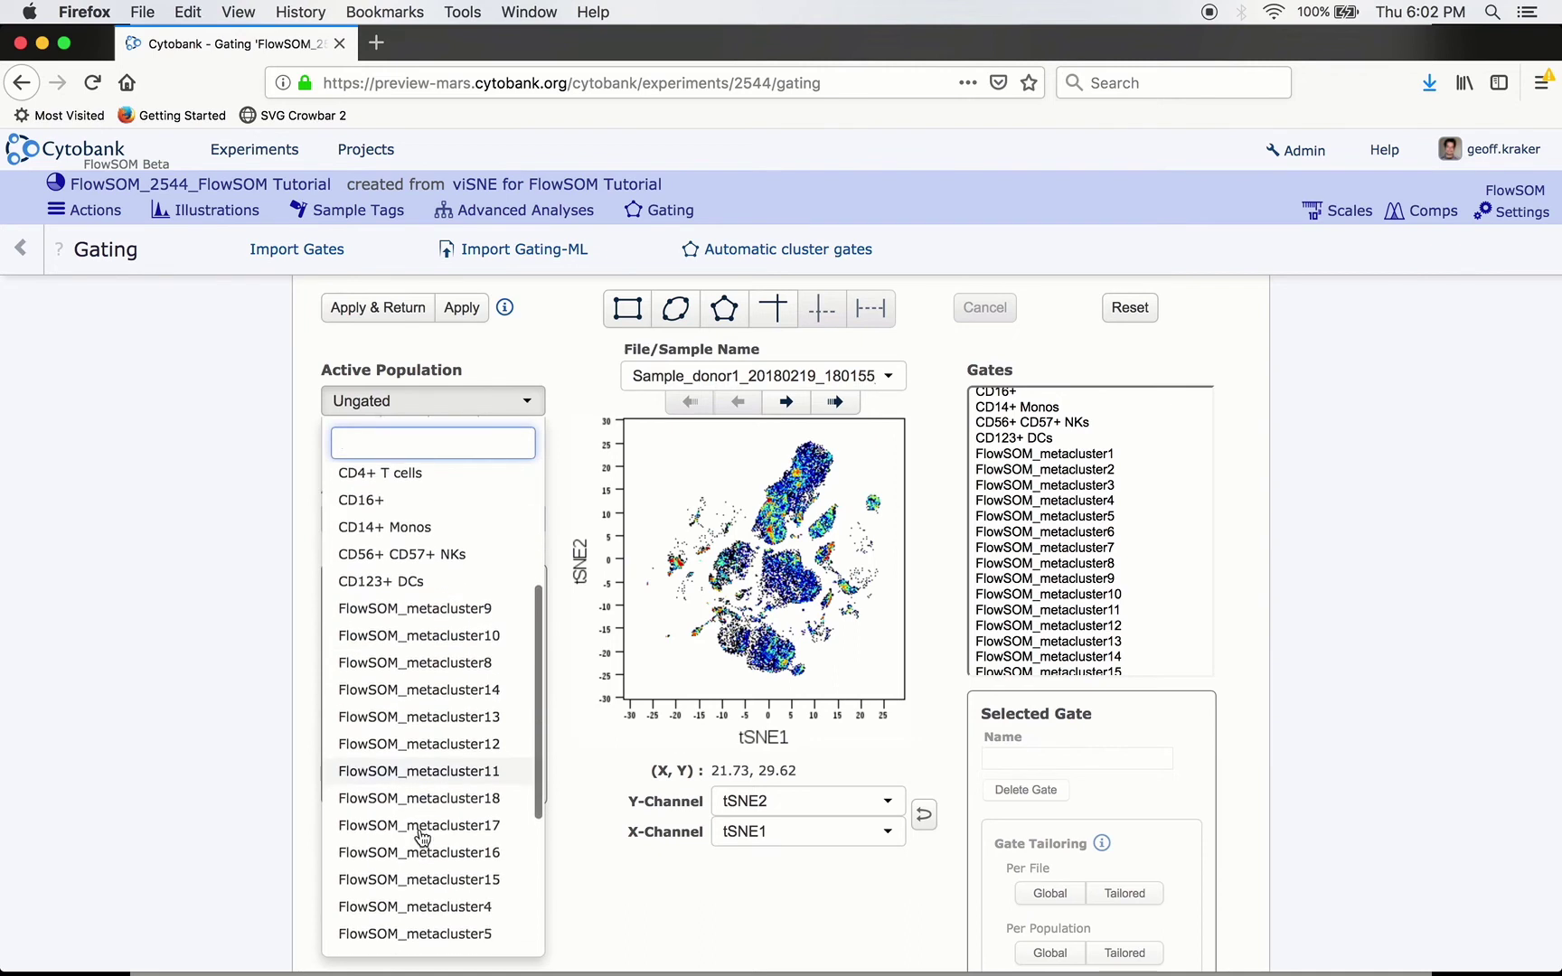
{"action": "left_click", "coordinate": [486, 644]}
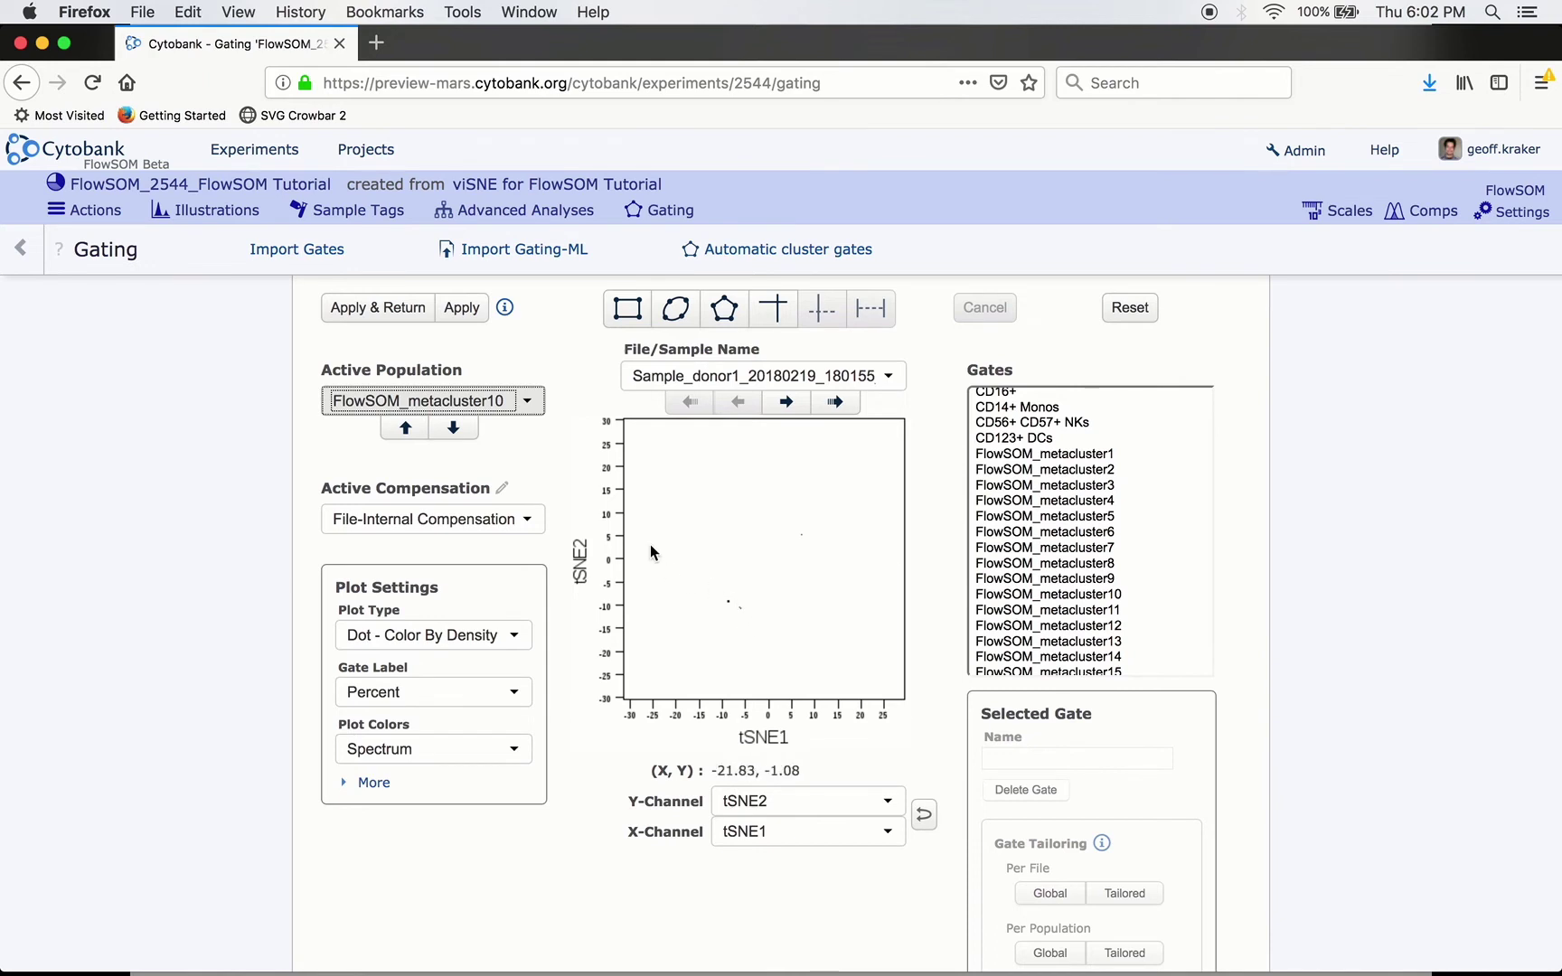
Switch the active population to FlowSOM_metacluster1 and check which other metaclusters and clusters are available as populations.
{"action": "left_click", "coordinate": [513, 402]}
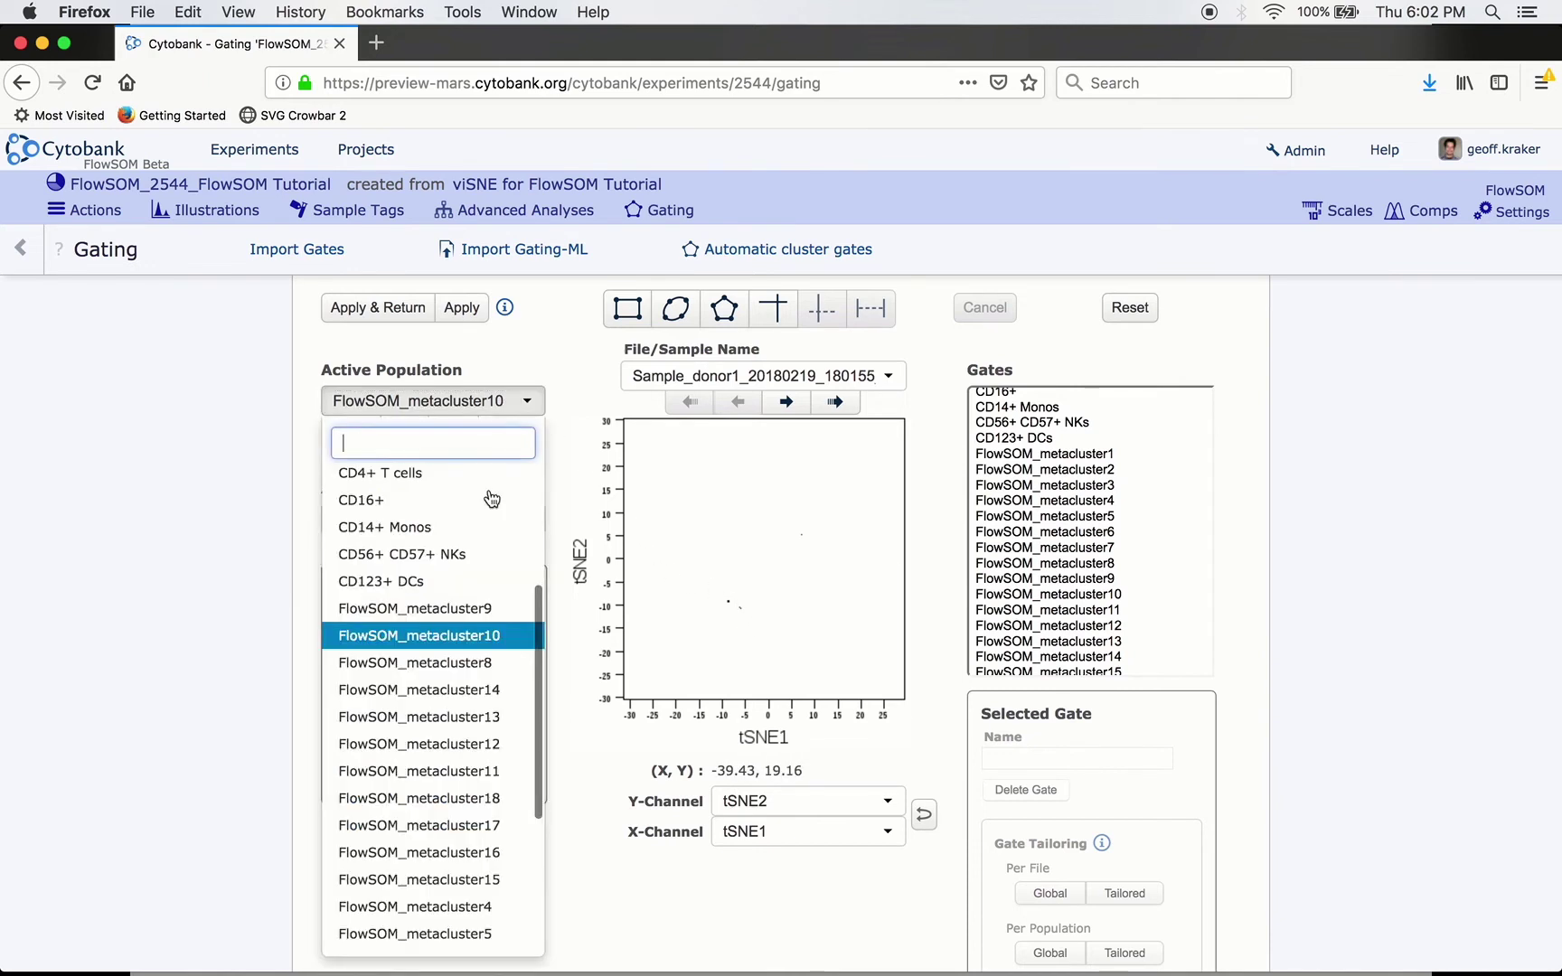
{"action": "scroll", "coordinate": [466, 795], "scroll_direction": "down", "scroll_amount": 3}
{"action": "scroll", "coordinate": [466, 795], "scroll_direction": "down", "scroll_amount": 1}
{"action": "left_click", "coordinate": [463, 789]}
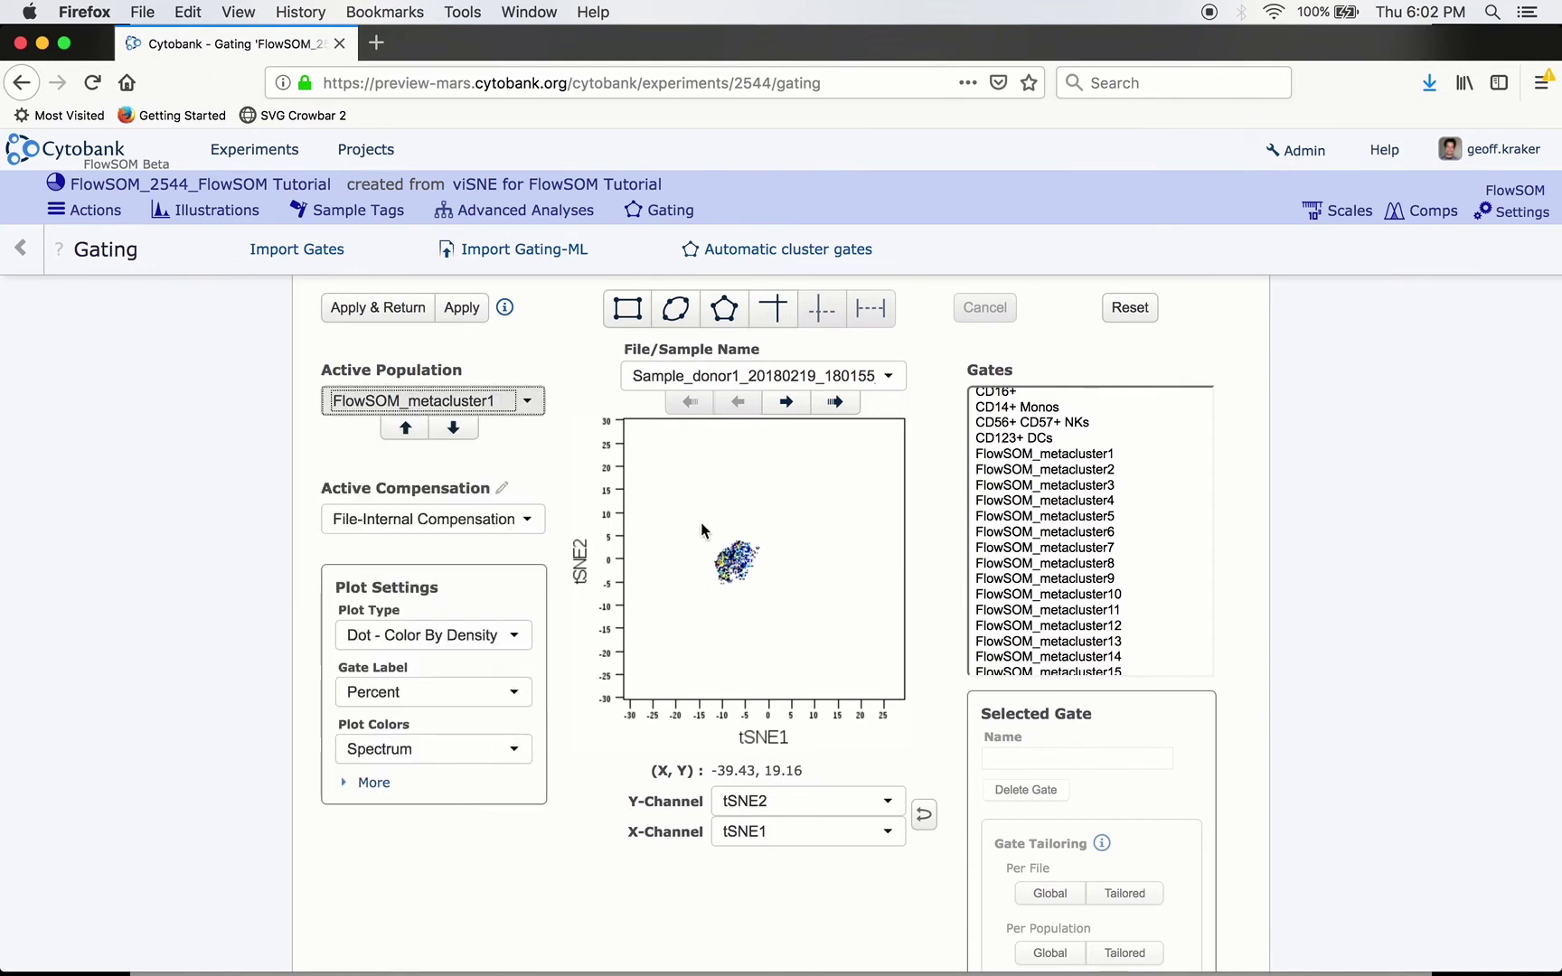
{"action": "left_click", "coordinate": [493, 407]}
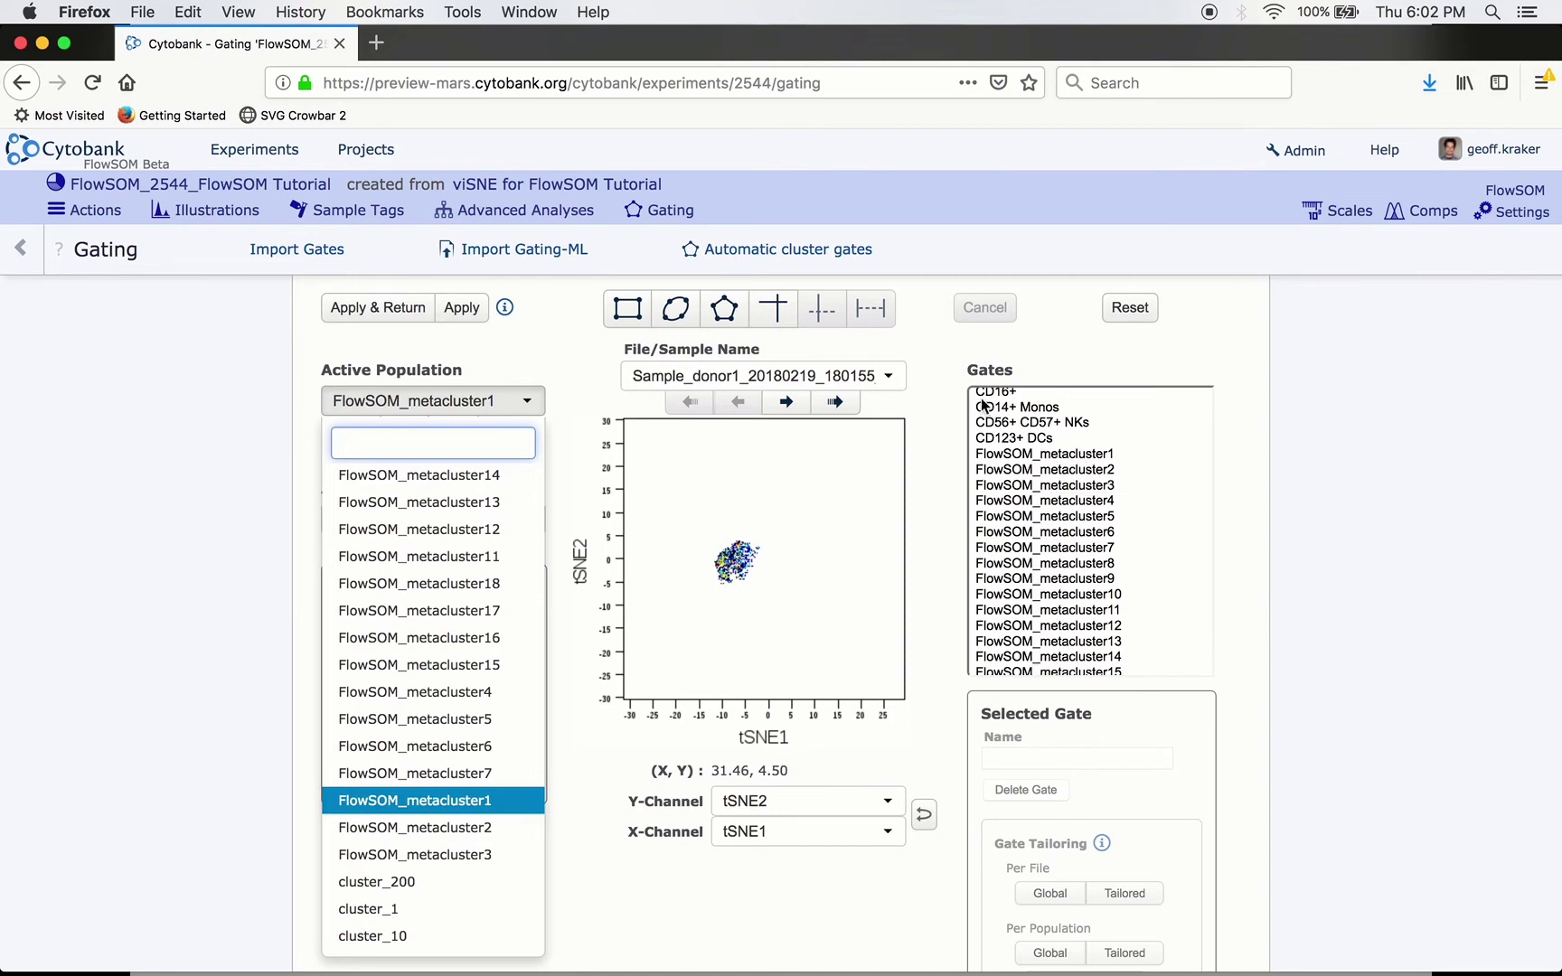
{"action": "left_click", "coordinate": [944, 388]}
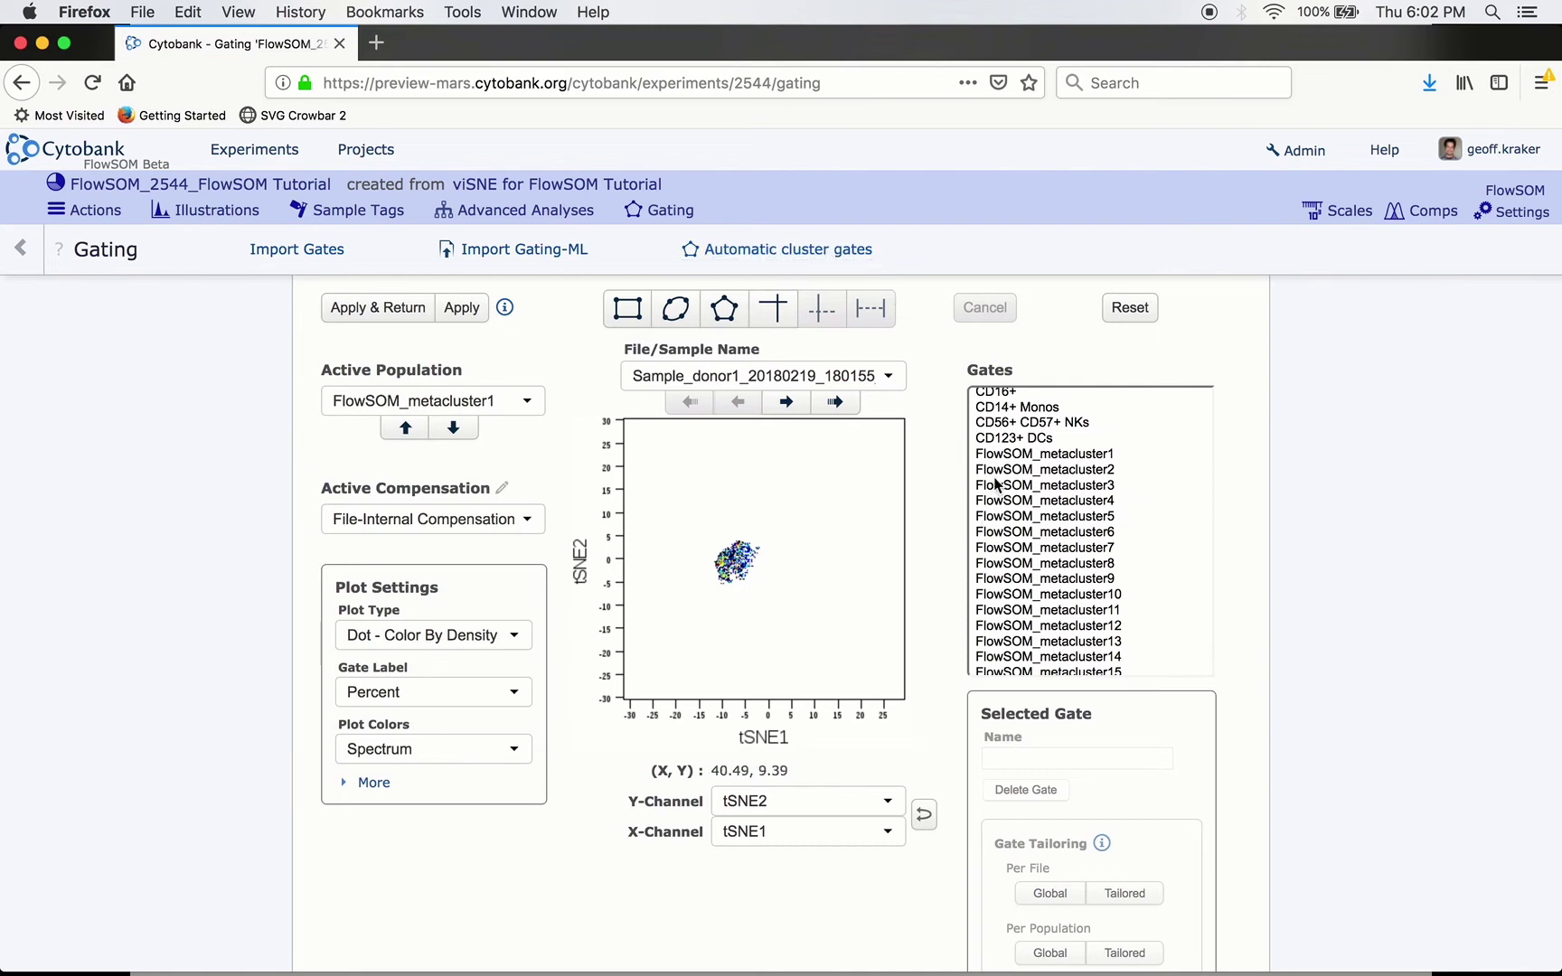
Plot FlowSOM_cluster_id on both the Y and X axes of the gating plot to view the existing cluster gates.
{"action": "left_click", "coordinate": [837, 804]}
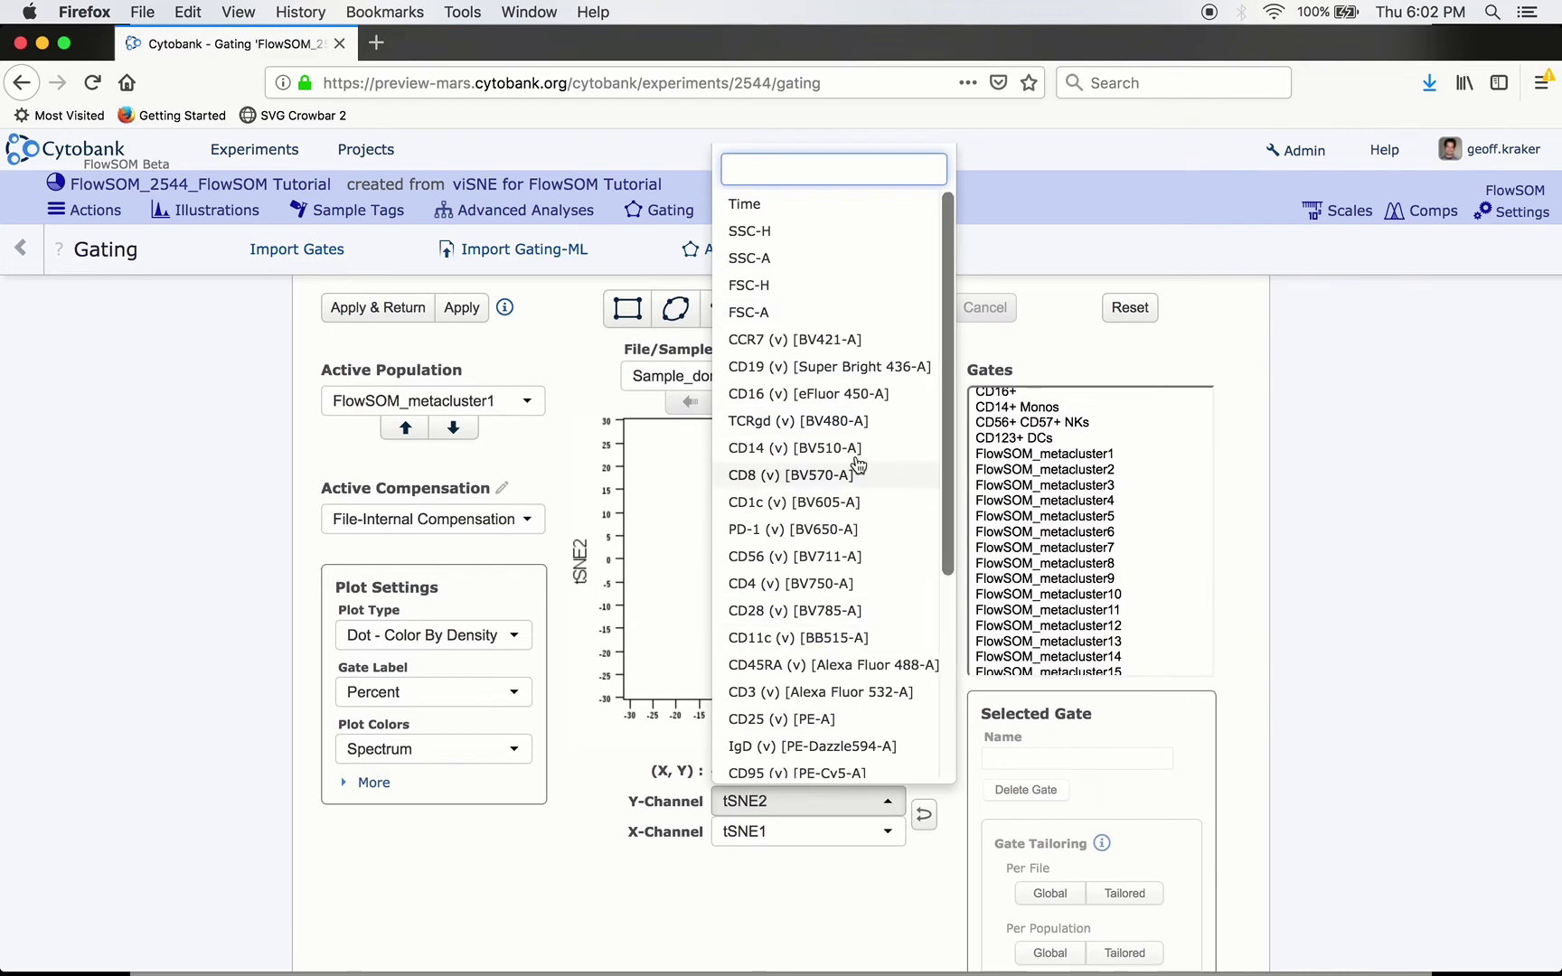
{"action": "scroll", "coordinate": [852, 631], "scroll_direction": "down", "scroll_amount": 5}
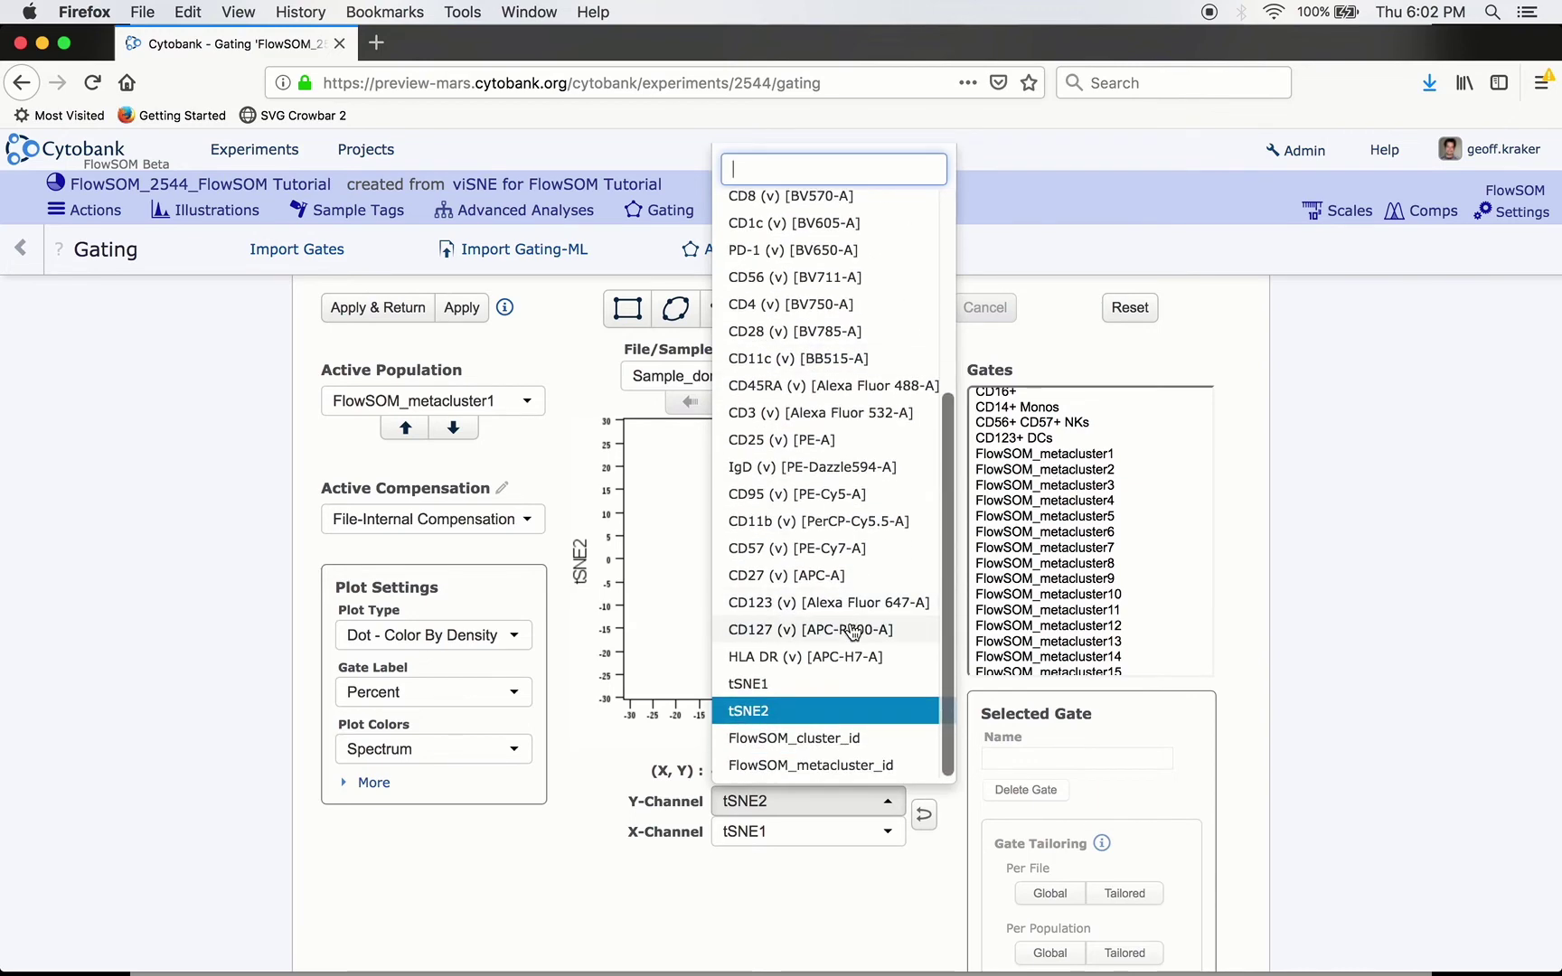
{"action": "left_click", "coordinate": [847, 740]}
{"action": "left_click", "coordinate": [827, 836]}
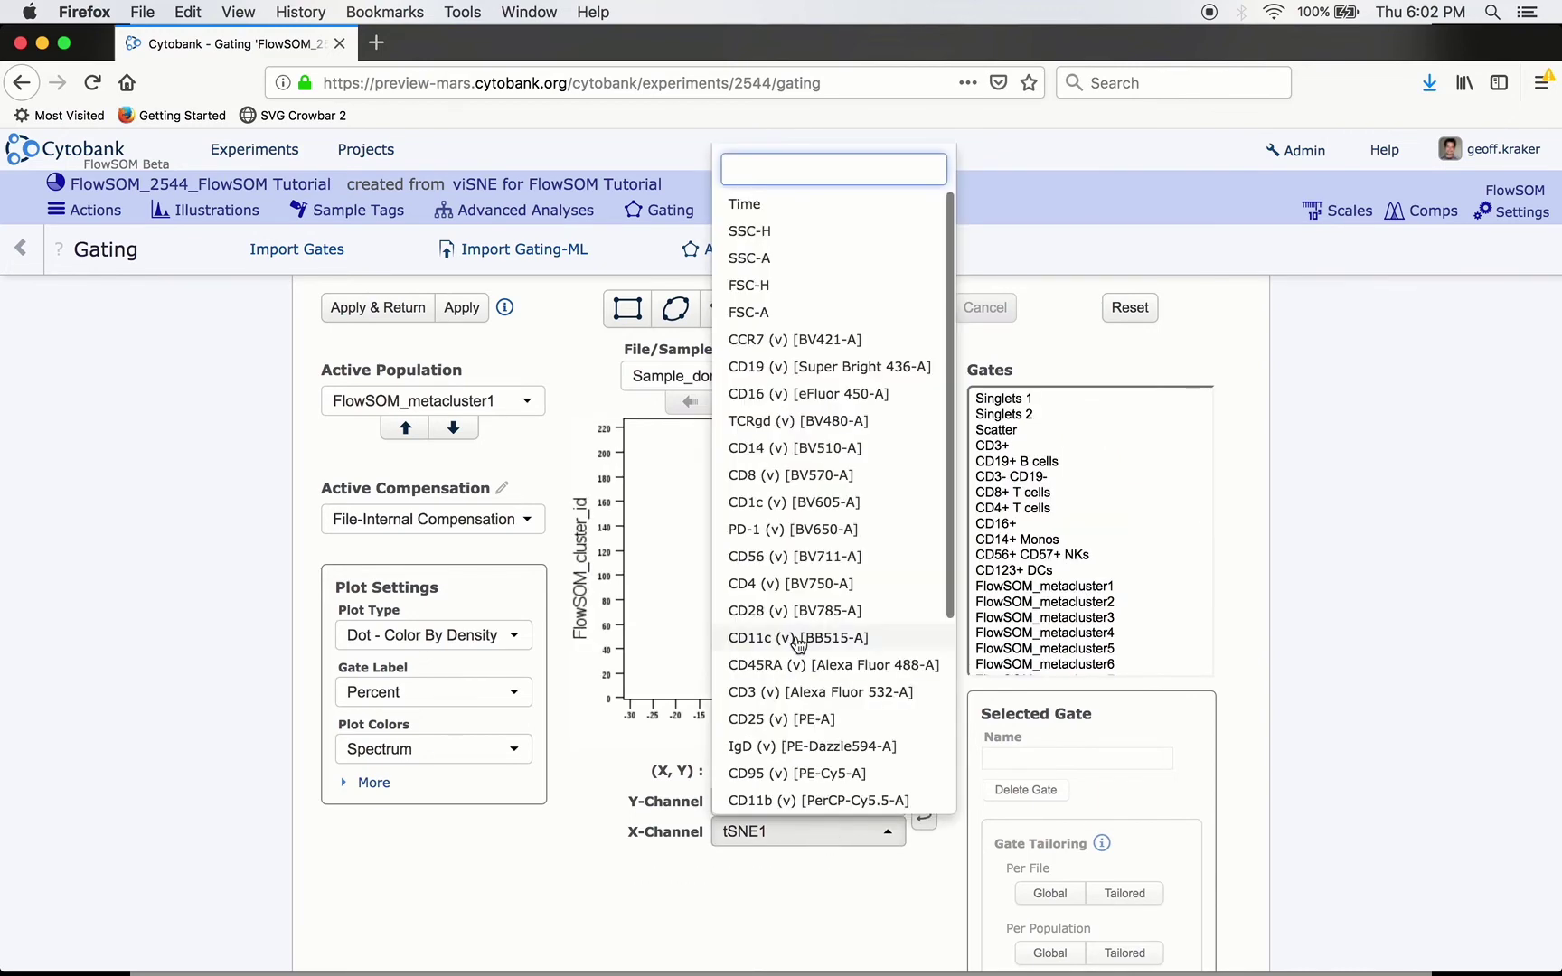
{"action": "scroll", "coordinate": [795, 638], "scroll_direction": "down", "scroll_amount": 5}
{"action": "left_click", "coordinate": [795, 774]}
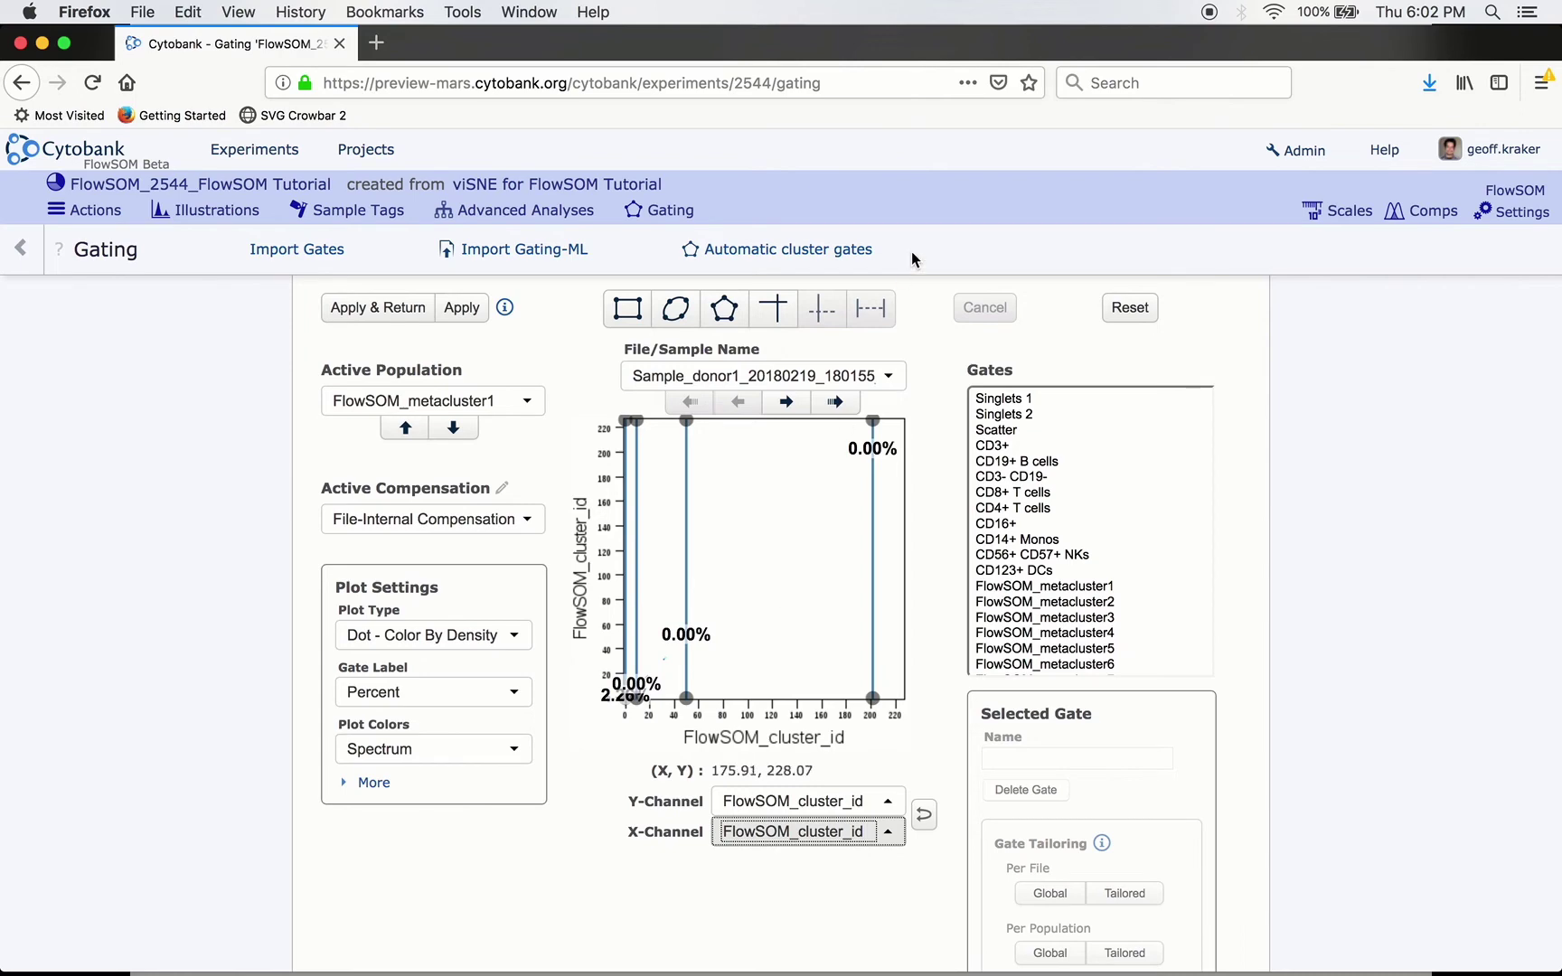
Create automatic cluster gates on the FlowSOM_cluster_id channel with the prefix FlowSOMcluster_ for clusters 20, 40, 140 and 160:165.
{"action": "left_click", "coordinate": [813, 250]}
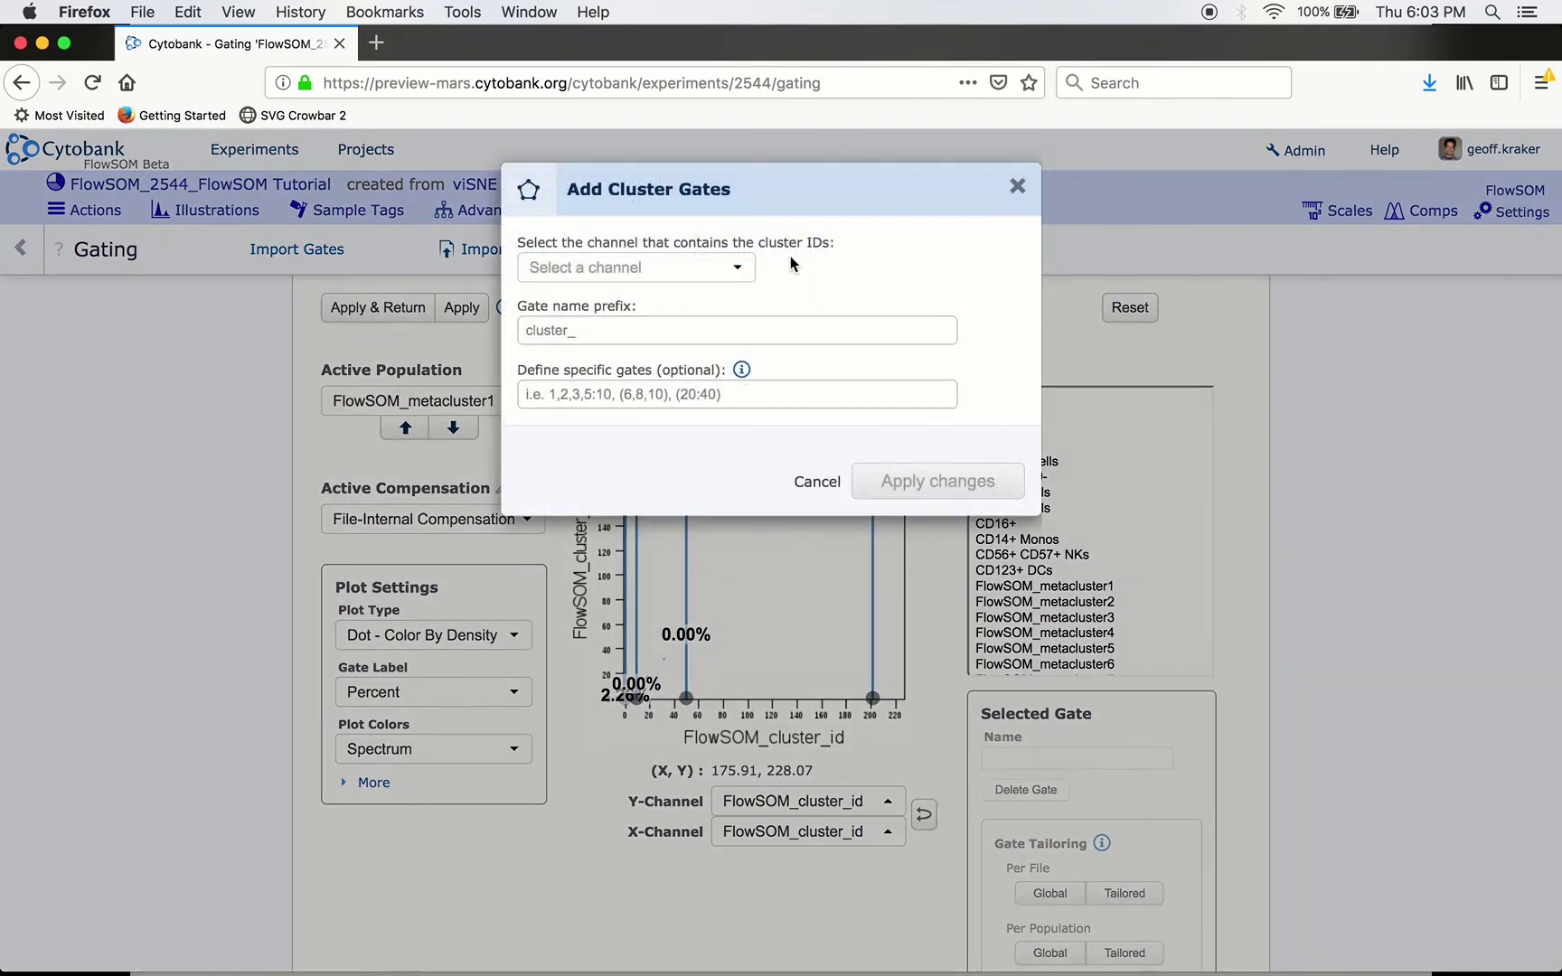
{"action": "left_click", "coordinate": [722, 274]}
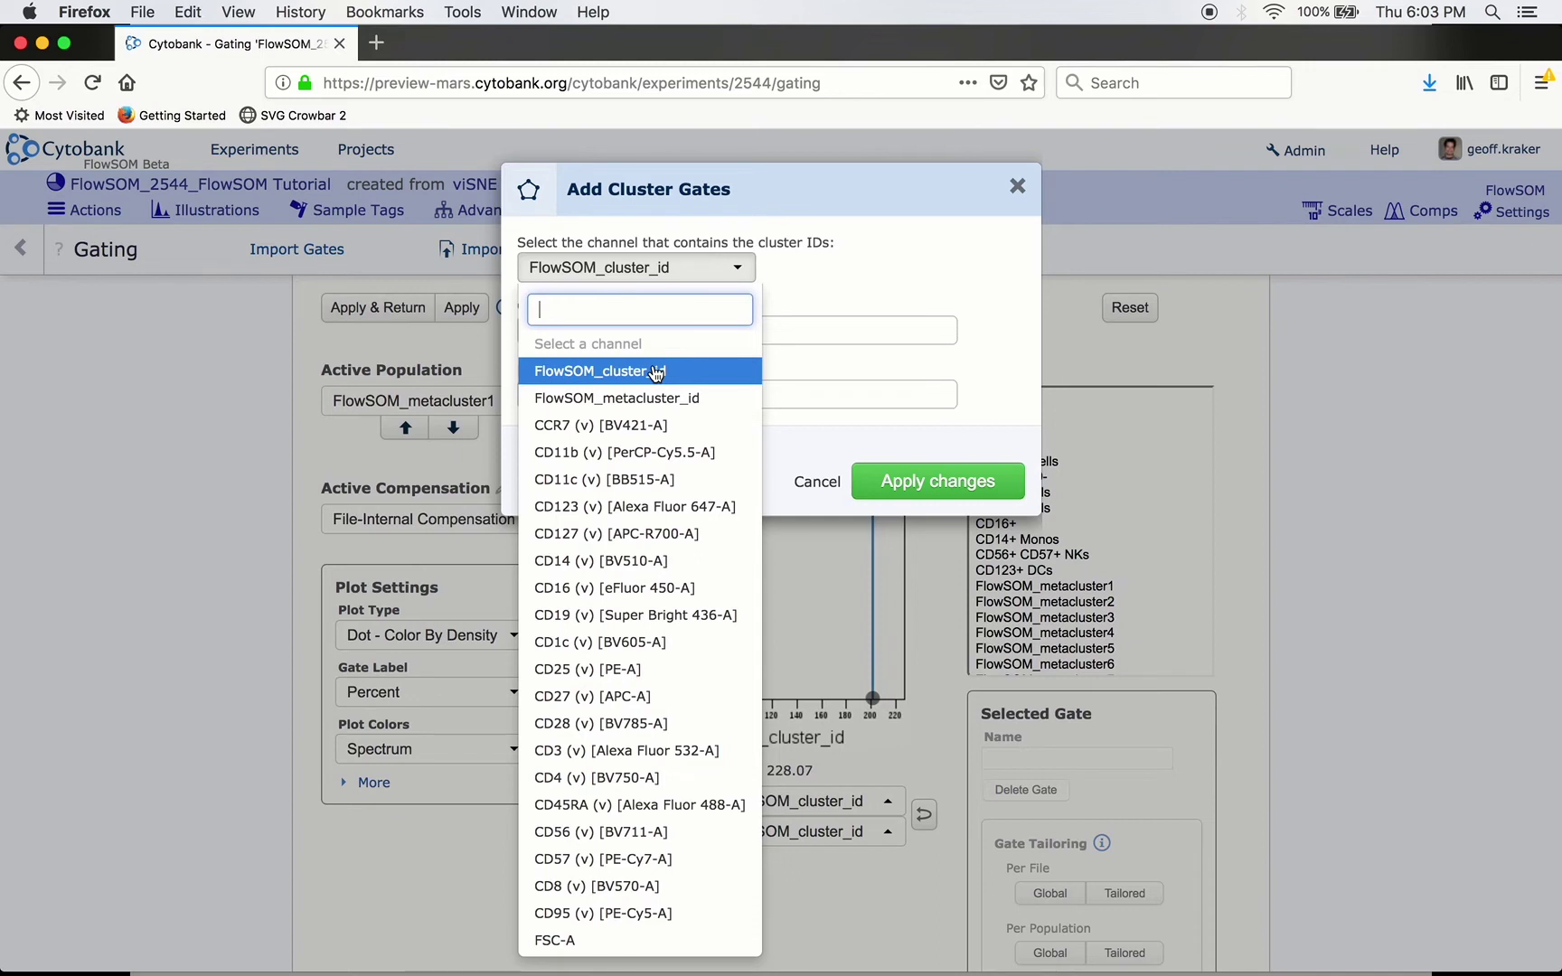
{"action": "left_click", "coordinate": [656, 373]}
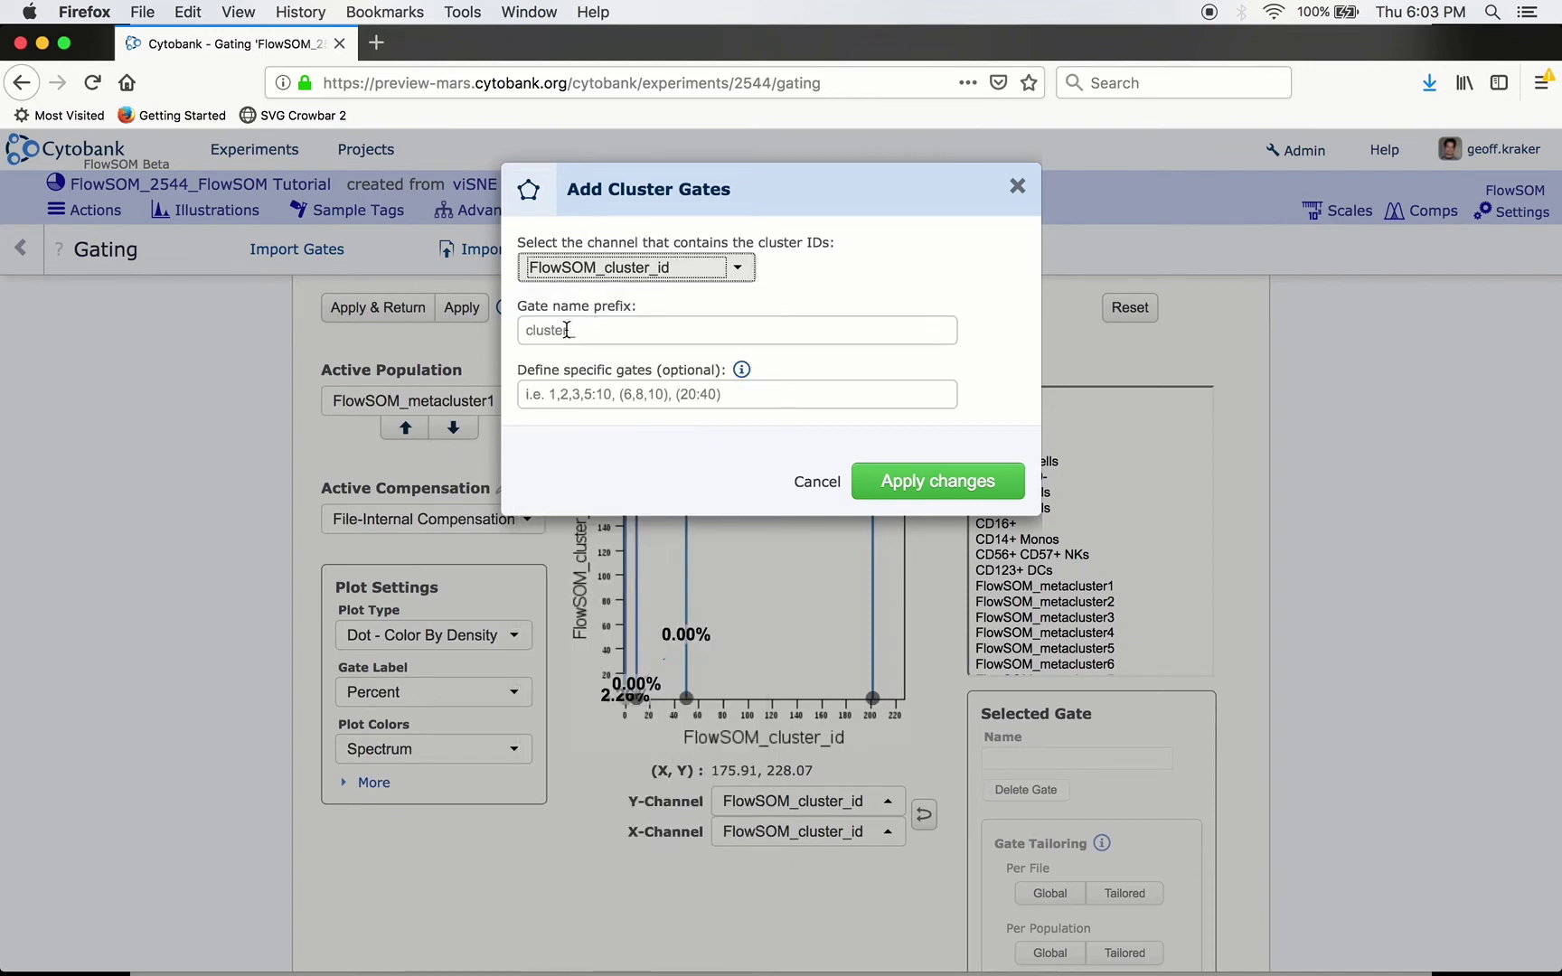
{"action": "left_click", "coordinate": [609, 332]}
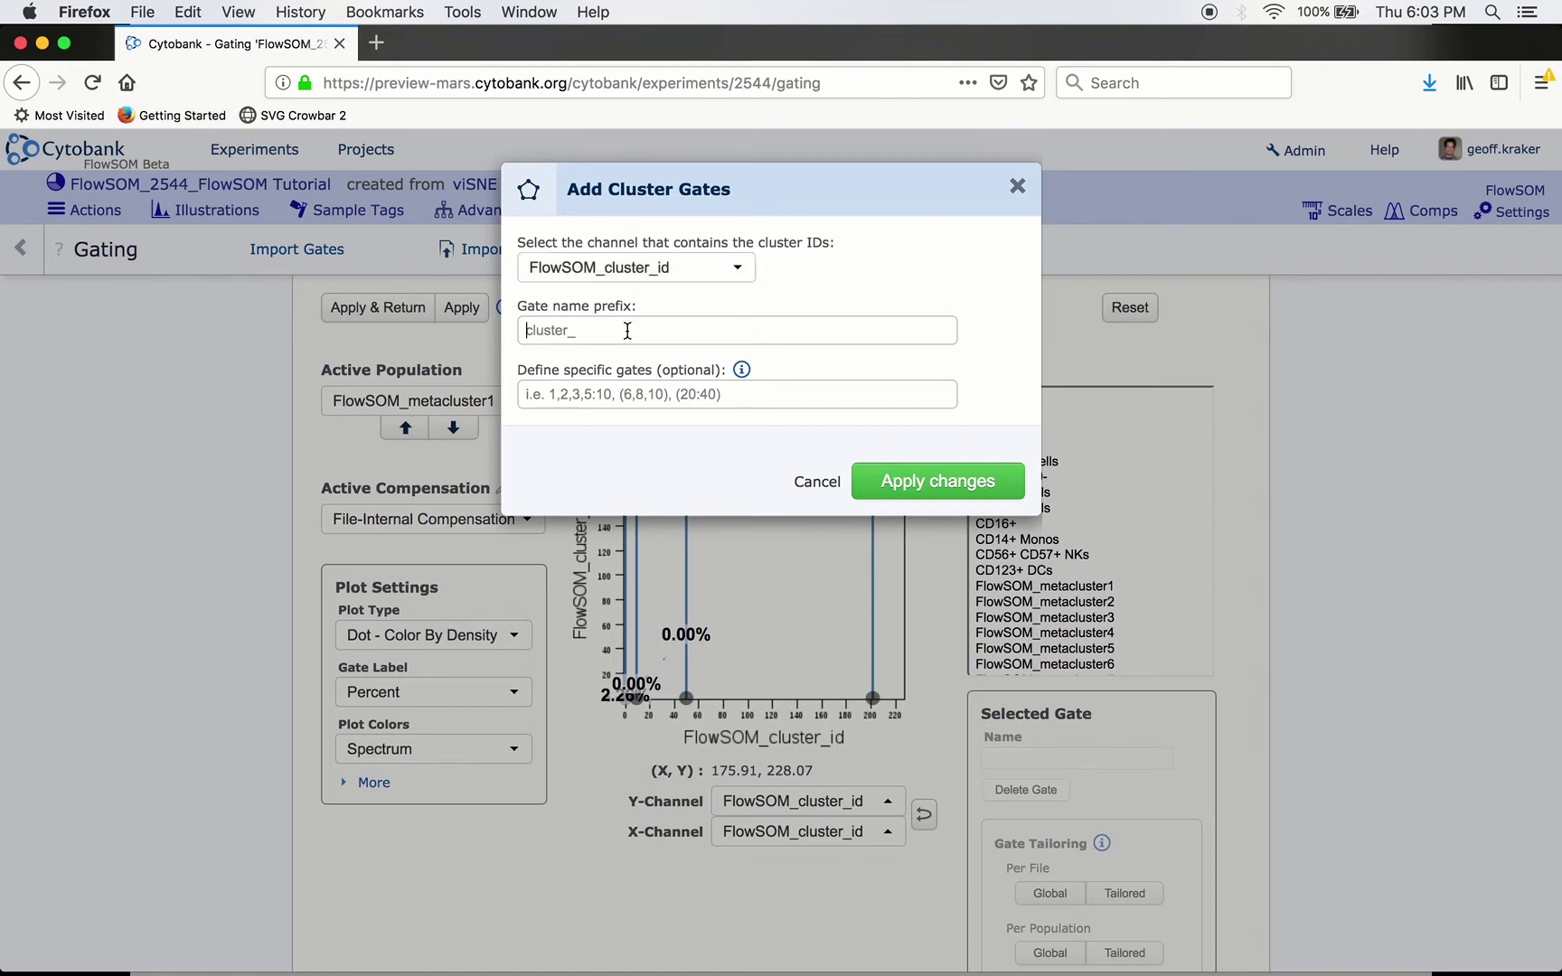
{"action": "type", "text": "FlowSOM"}
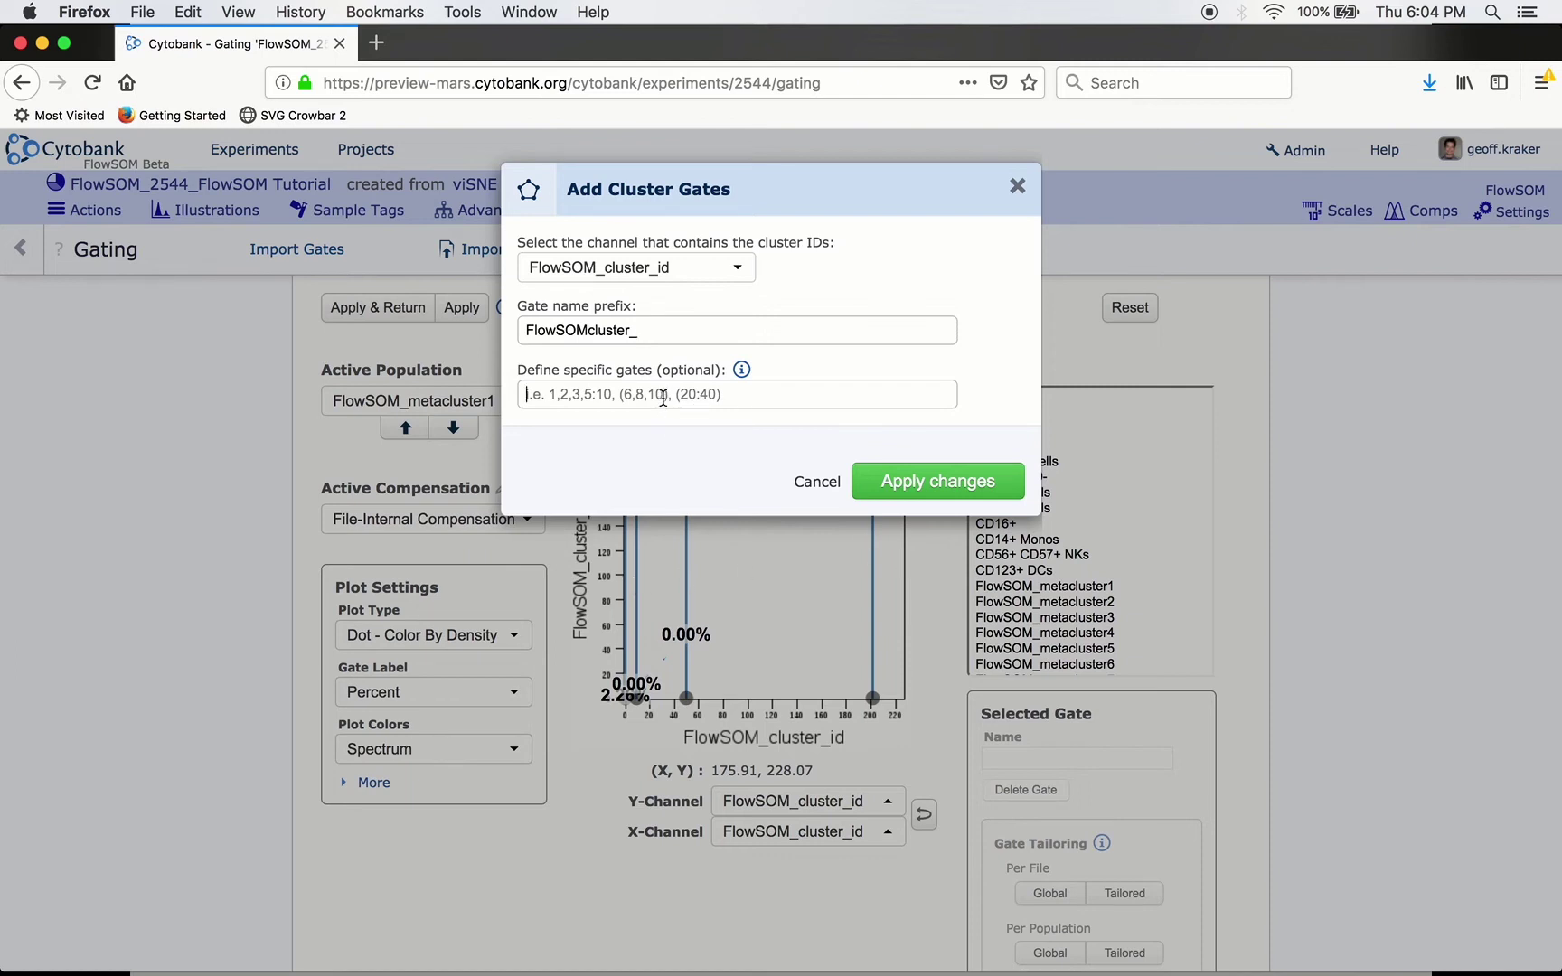
{"action": "type", "text": "20, 40,"}
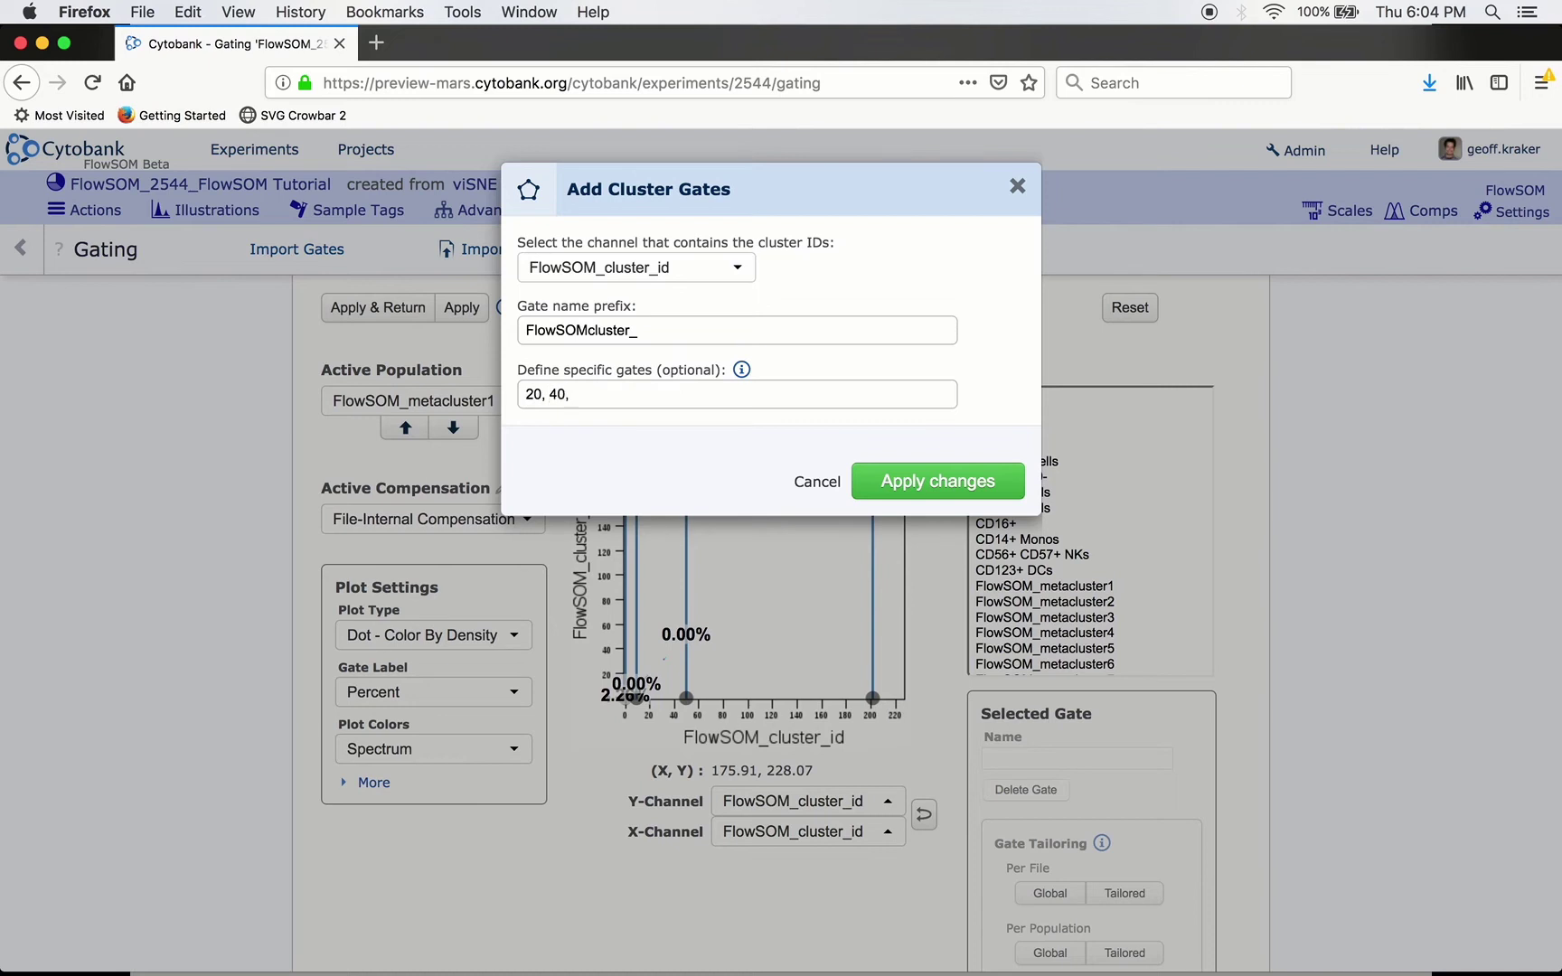
{"action": "type", "text": " 140, 160:165"}
{"action": "left_click", "coordinate": [886, 486]}
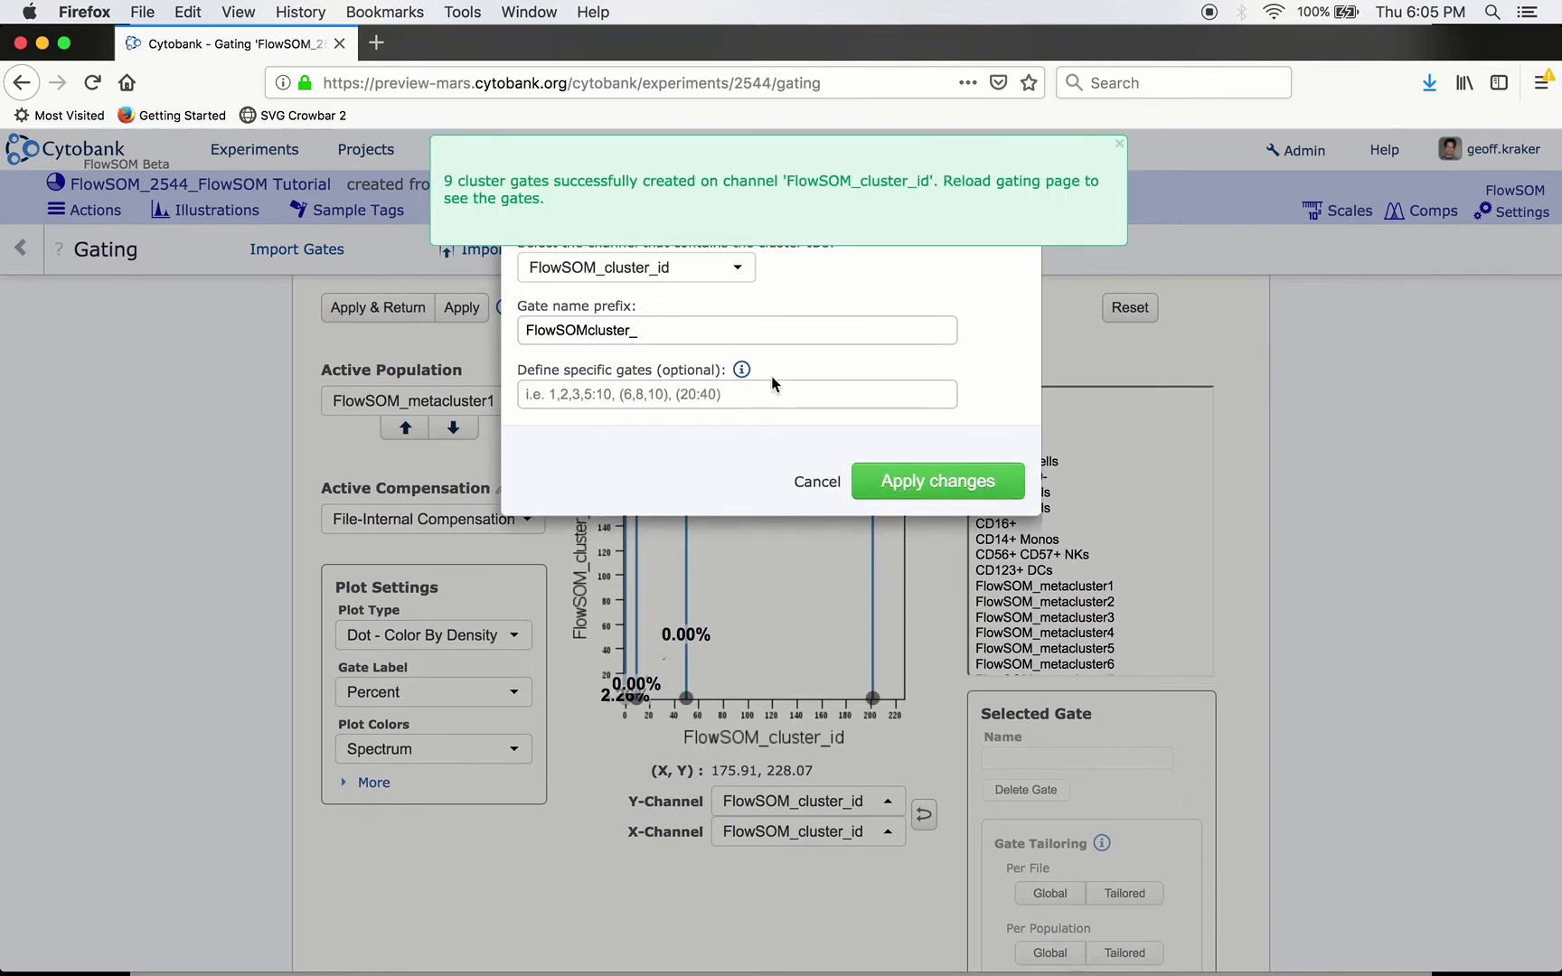
Reload the gating page, find the new cluster gates in the gate list and inspect FlowSOMcluster_140 and FlowSOMcluster_164 on the plot.
{"action": "left_click", "coordinate": [91, 83]}
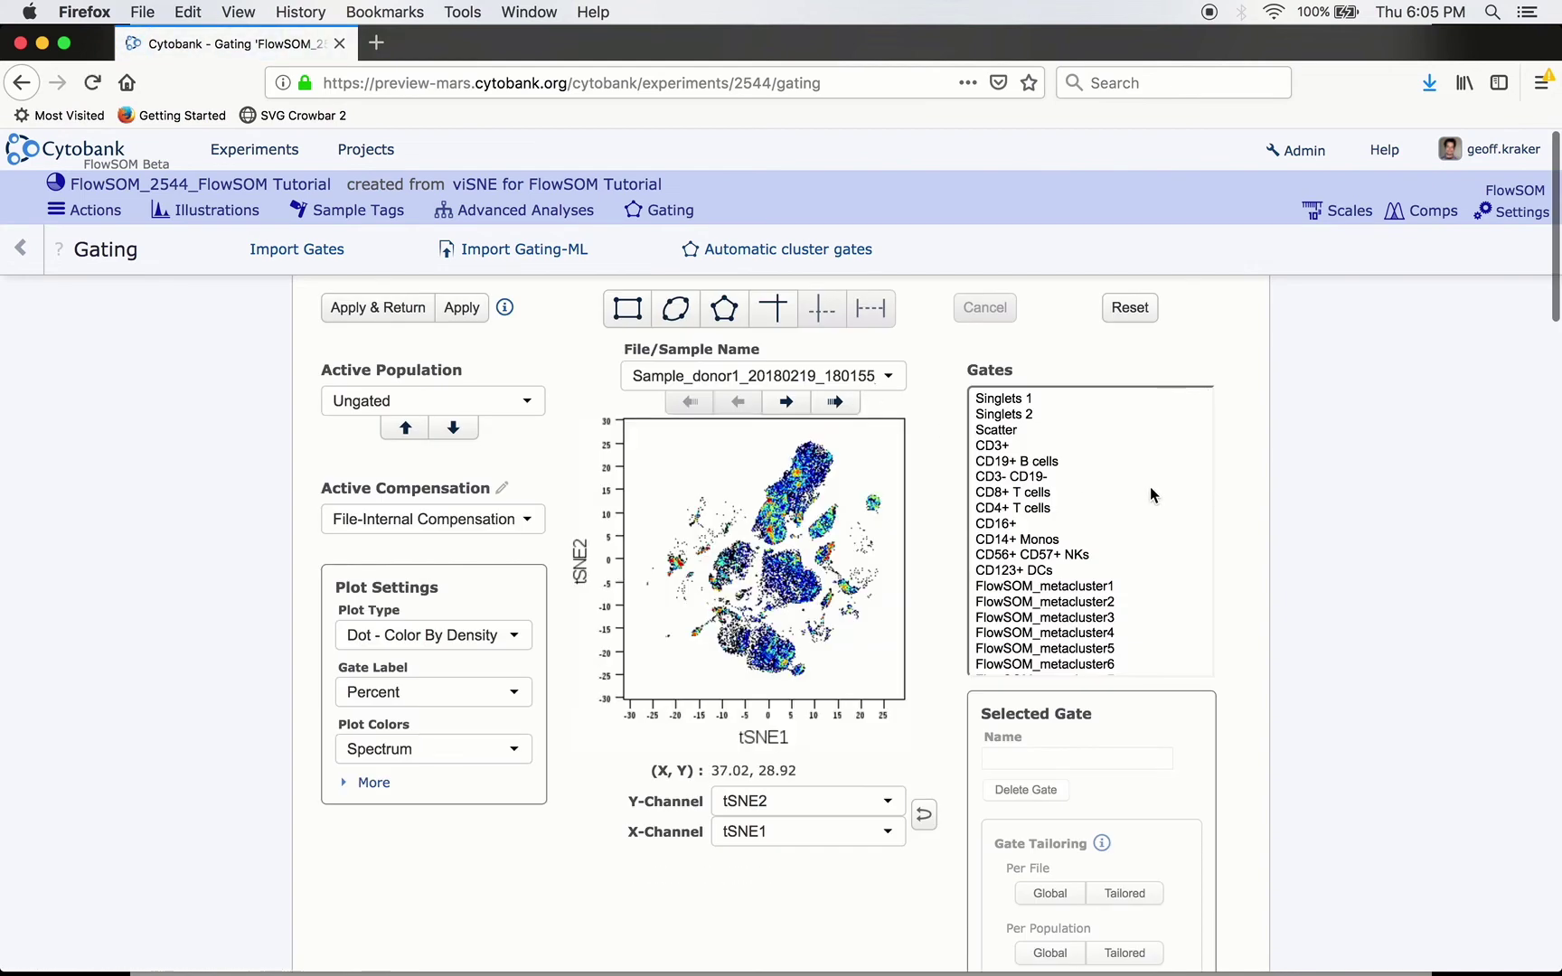
{"action": "scroll", "coordinate": [1032, 543], "scroll_direction": "down", "scroll_amount": 3}
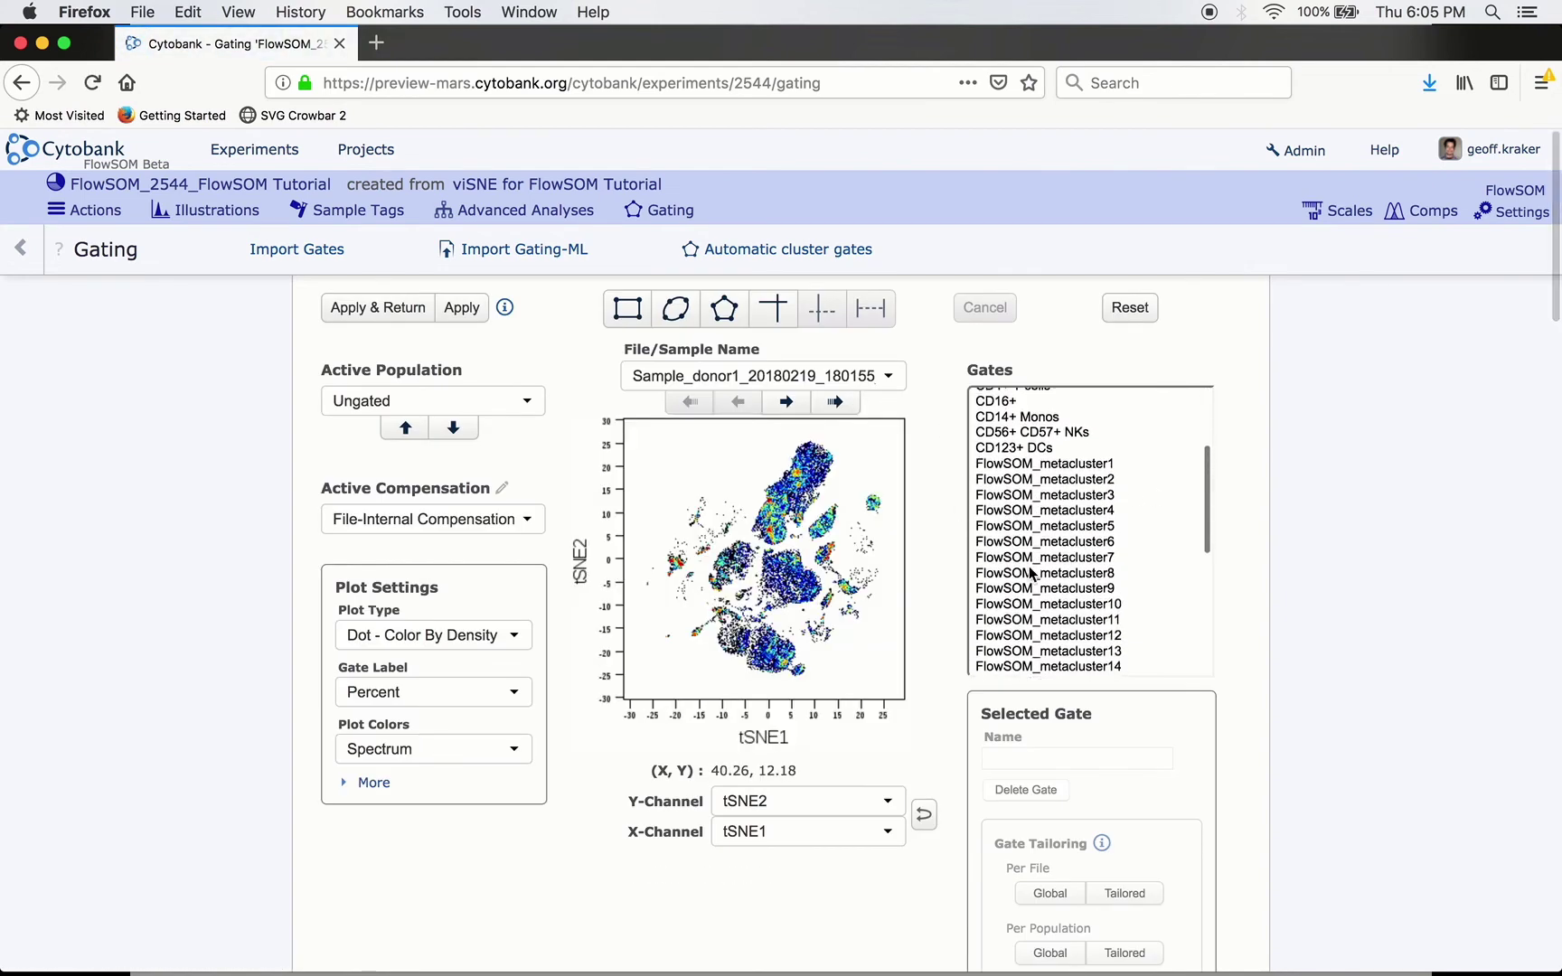
{"action": "scroll", "coordinate": [1076, 622], "scroll_direction": "down", "scroll_amount": 6}
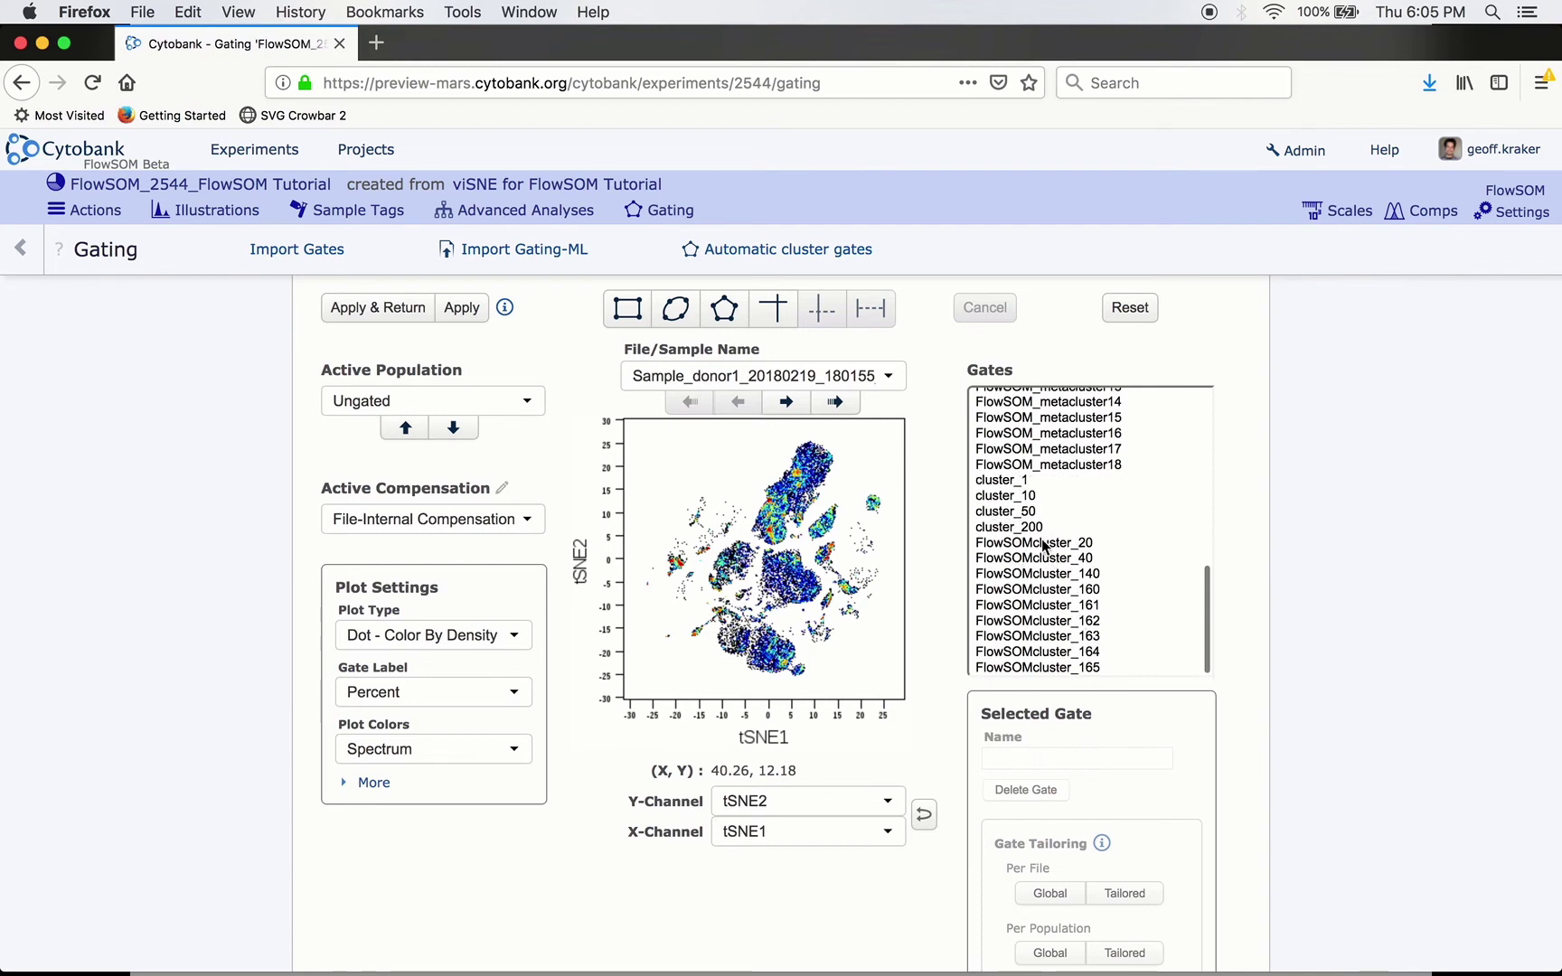
{"action": "left_click", "coordinate": [1042, 571]}
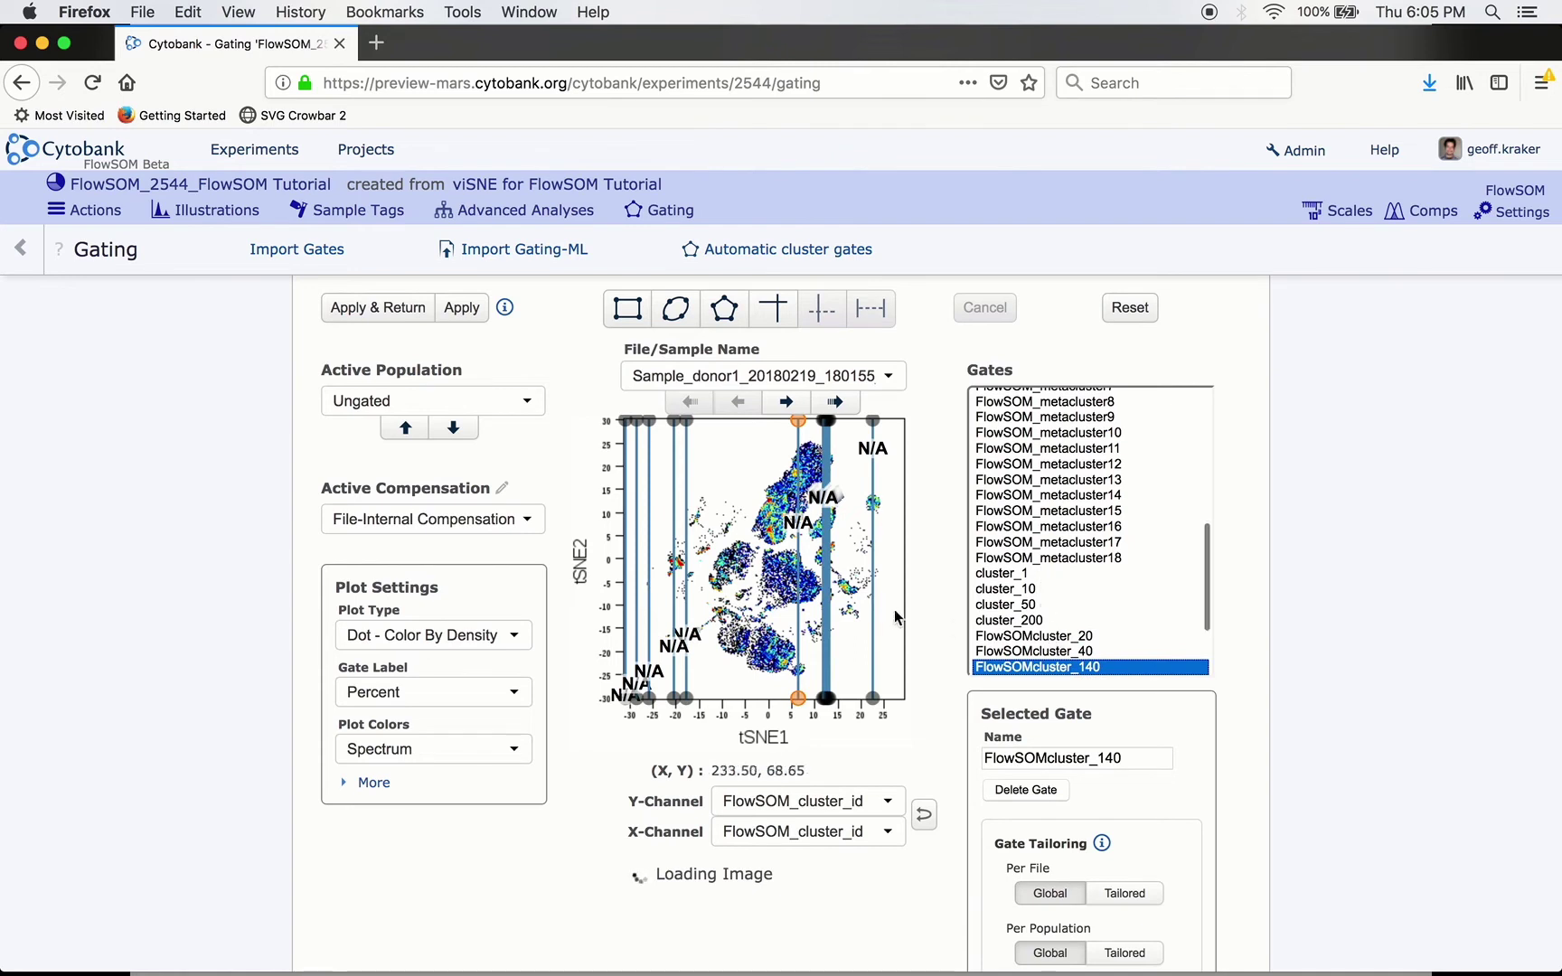
{"action": "scroll", "coordinate": [1110, 652], "scroll_direction": "down", "scroll_amount": 3}
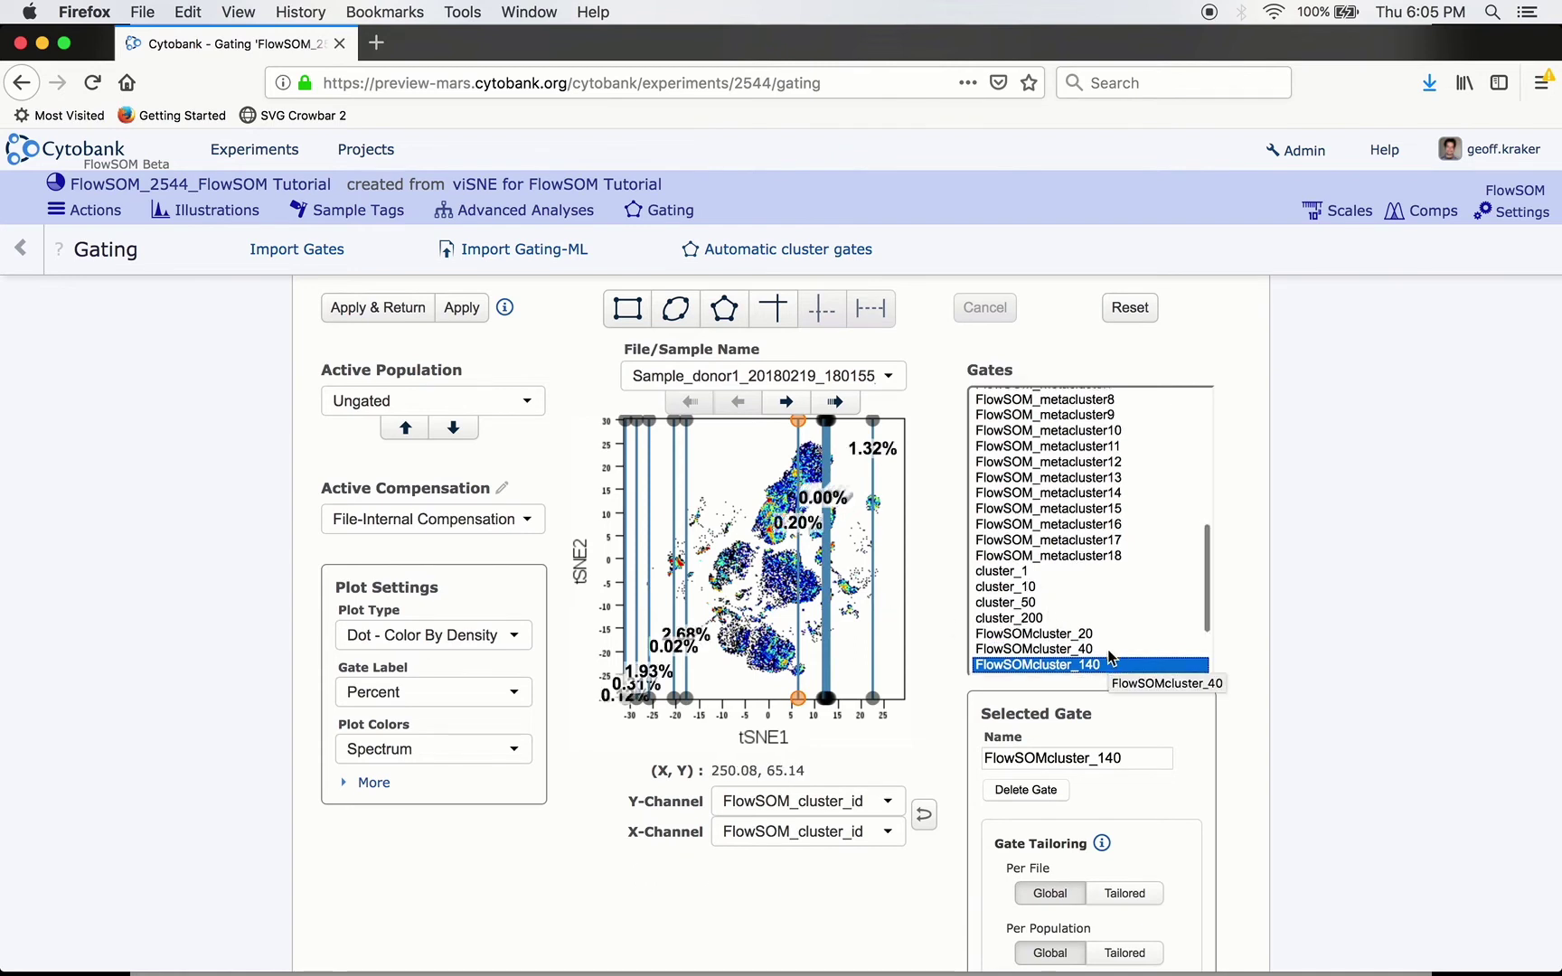
{"action": "left_click", "coordinate": [1099, 654]}
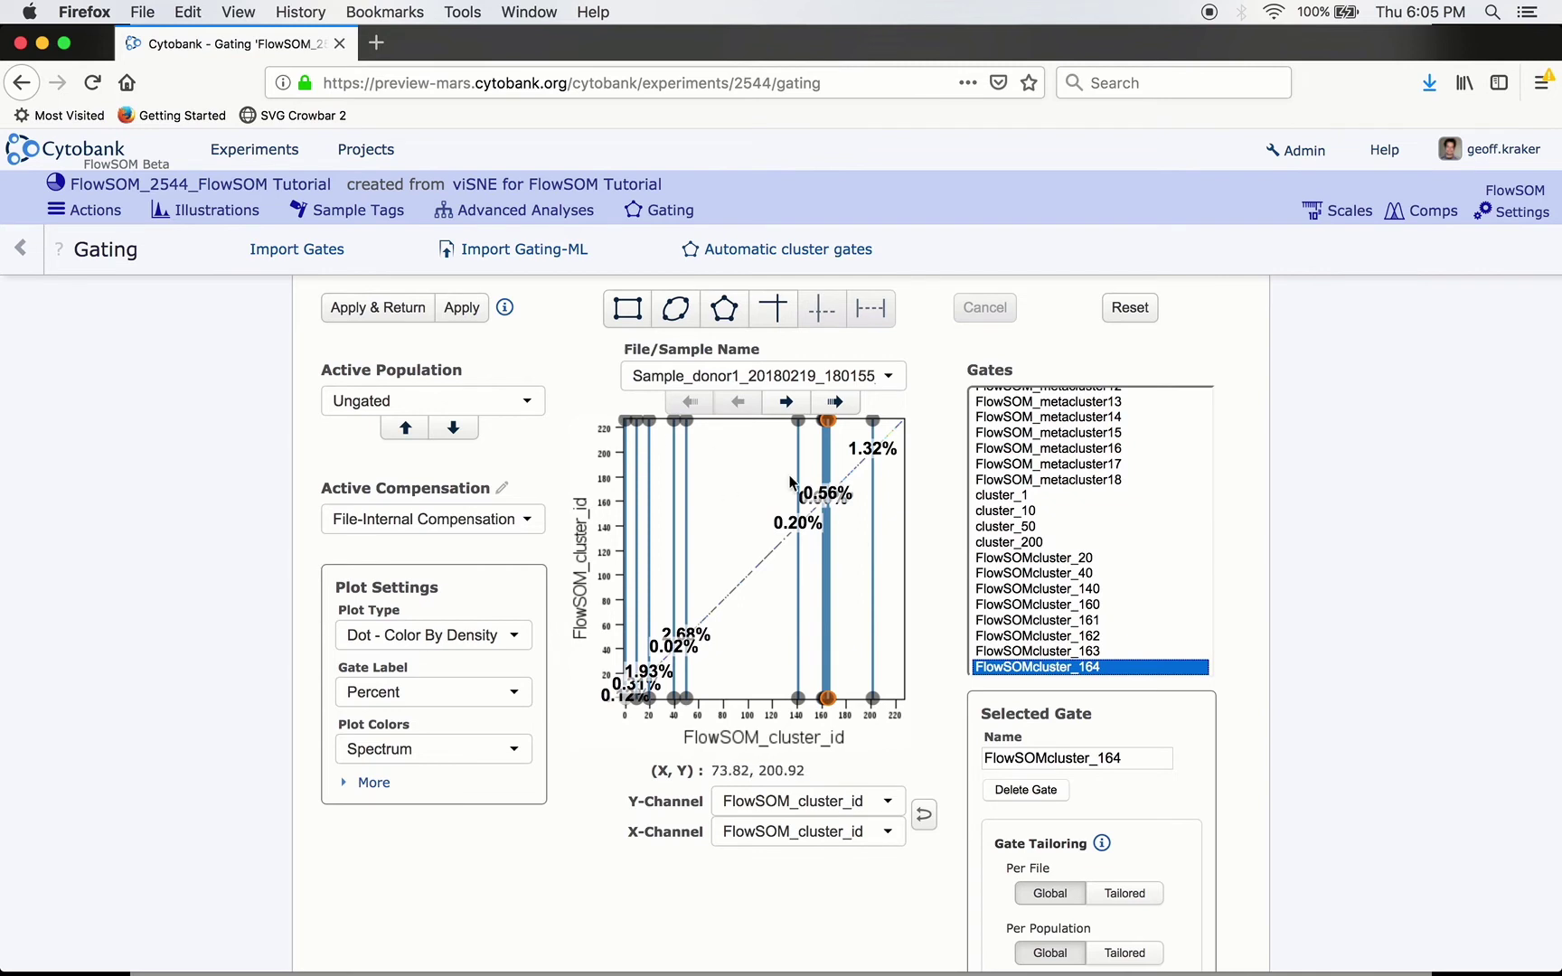
{"action": "scroll", "coordinate": [1171, 493], "scroll_direction": "up", "scroll_amount": 10}
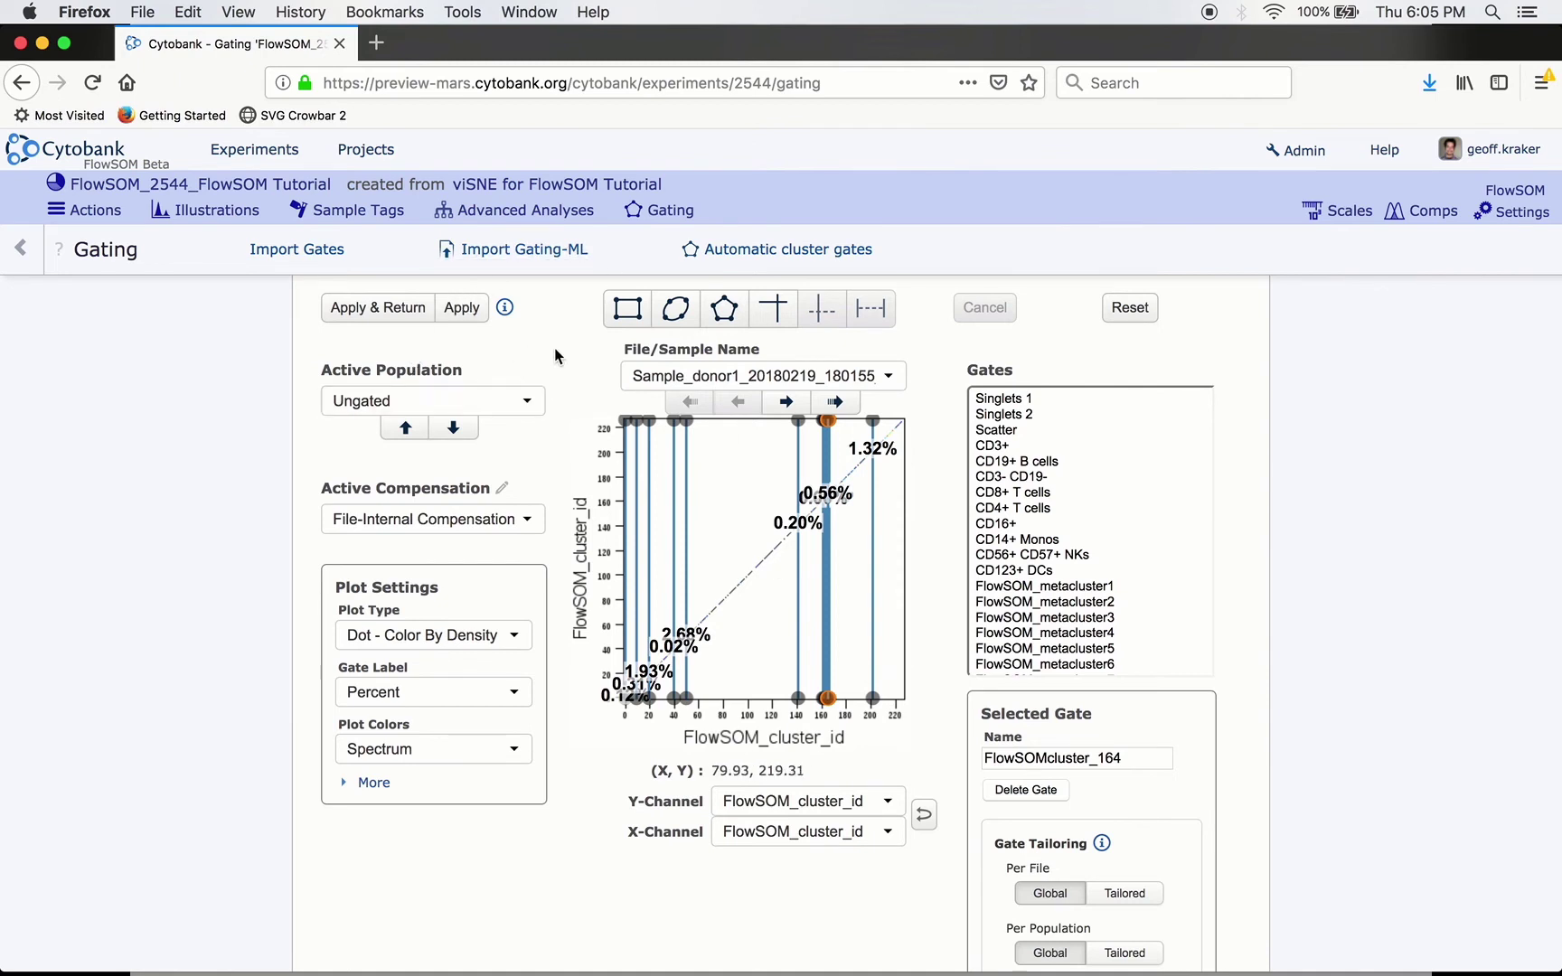
{"action": "scroll", "coordinate": [1073, 538], "scroll_direction": "down", "scroll_amount": 10}
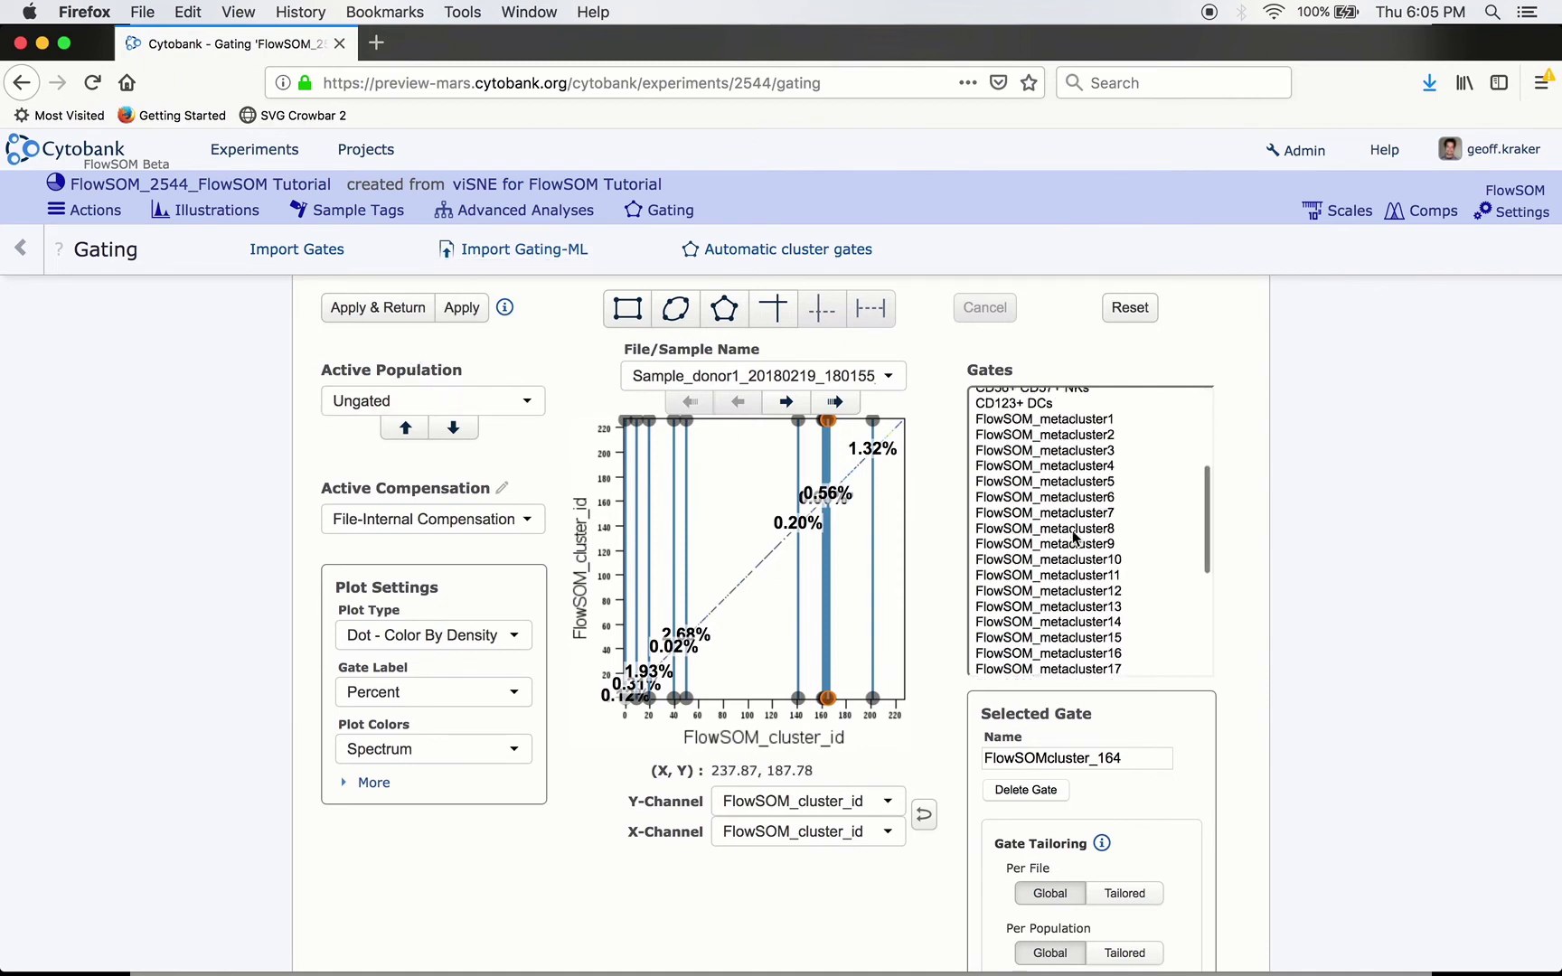
{"action": "scroll", "coordinate": [1073, 538], "scroll_direction": "up", "scroll_amount": 10}
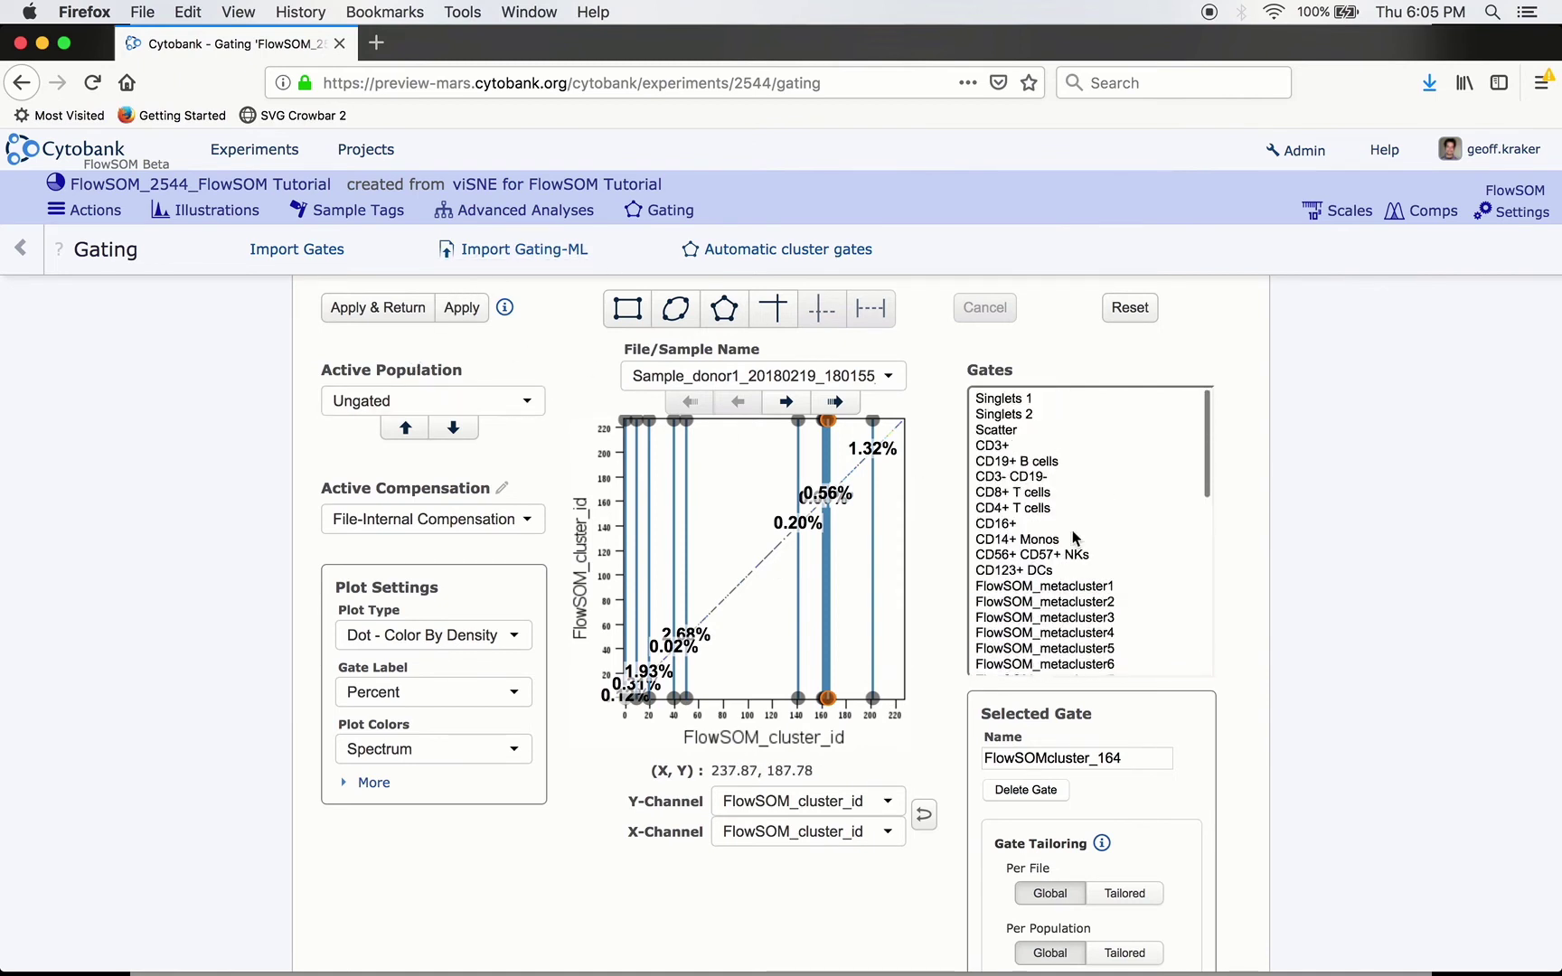
Apply the gating, return to the working illustration, and look over its plots and the list of selected channels.
{"action": "left_click", "coordinate": [378, 317]}
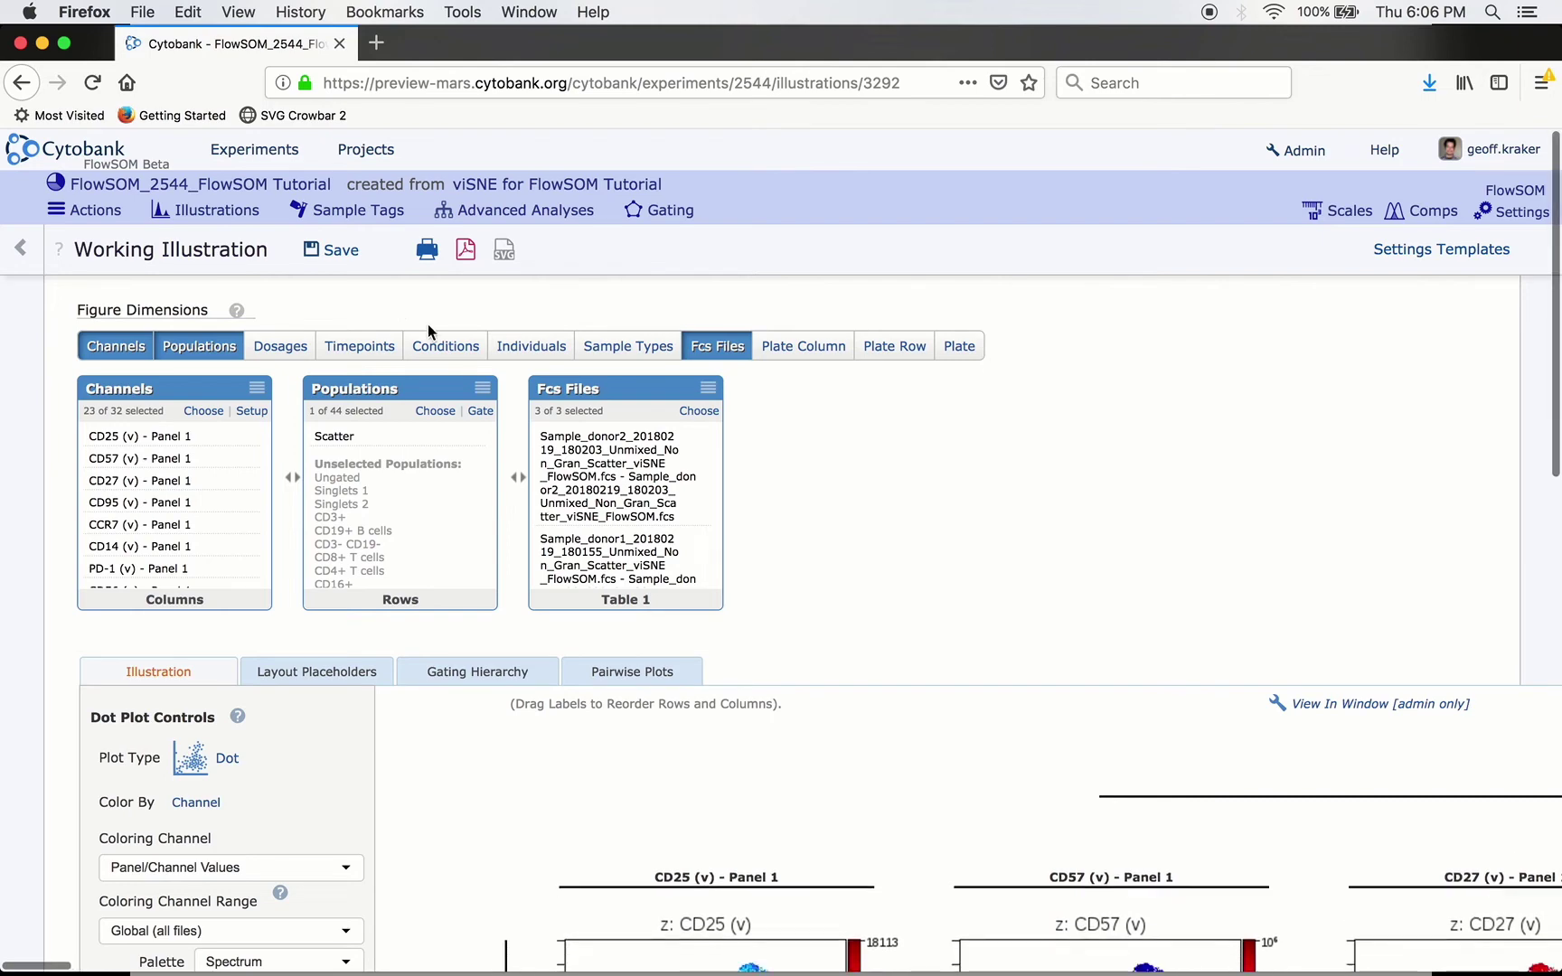
{"action": "scroll", "coordinate": [932, 603], "scroll_direction": "down", "scroll_amount": 3}
{"action": "scroll", "coordinate": [933, 605], "scroll_direction": "down", "scroll_amount": 2}
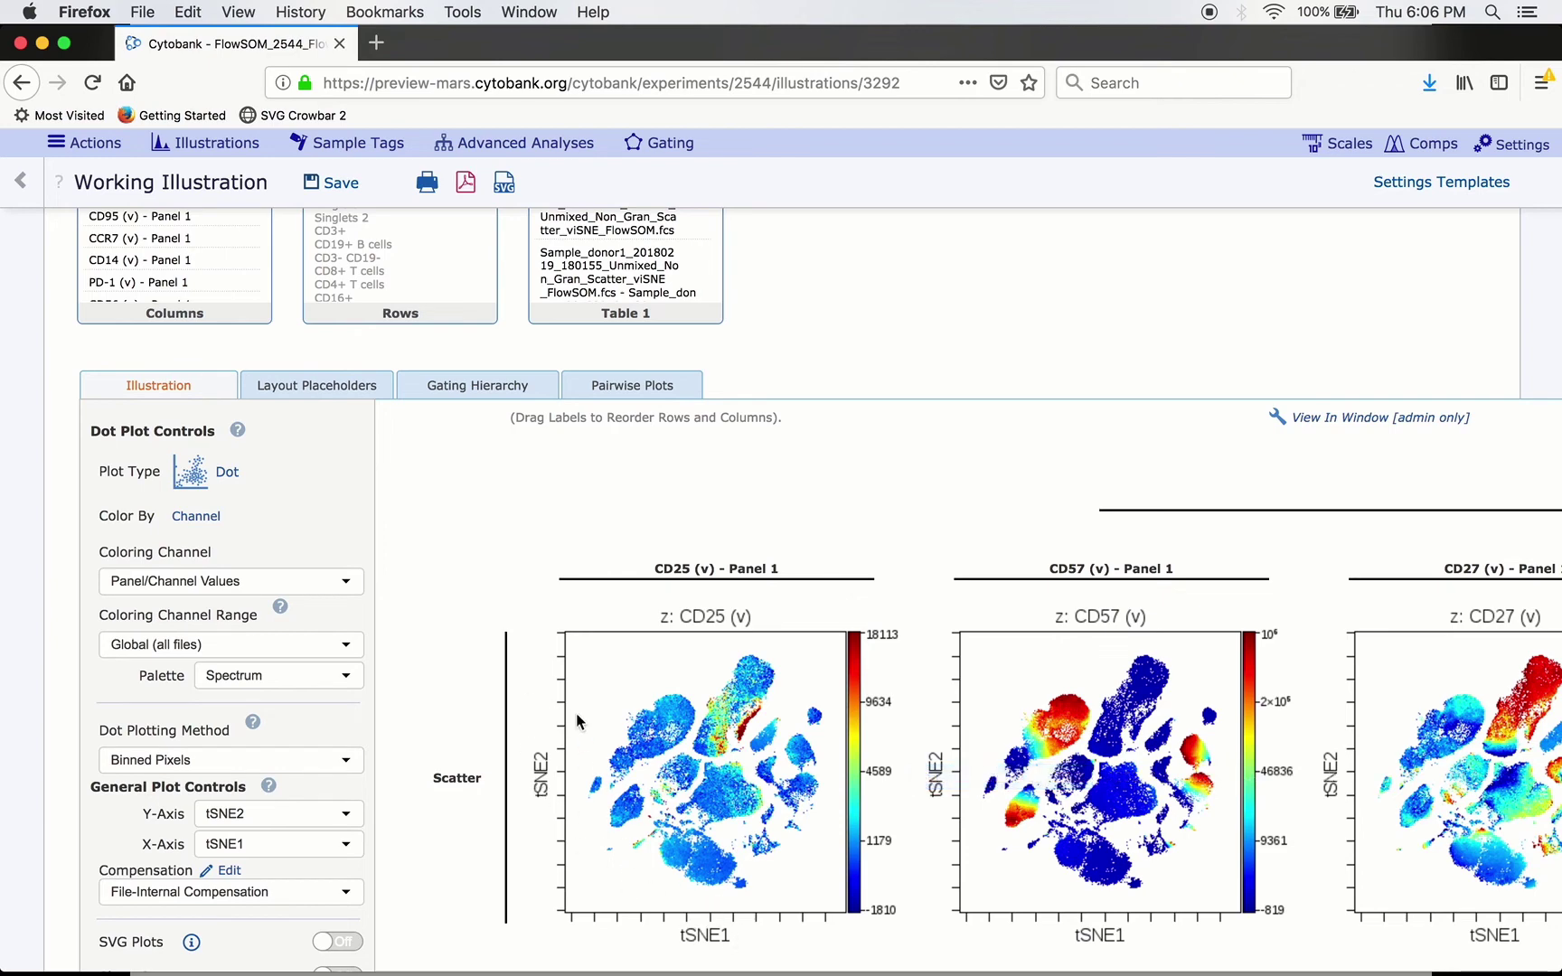
{"action": "scroll", "coordinate": [728, 485], "scroll_direction": "up", "scroll_amount": 3}
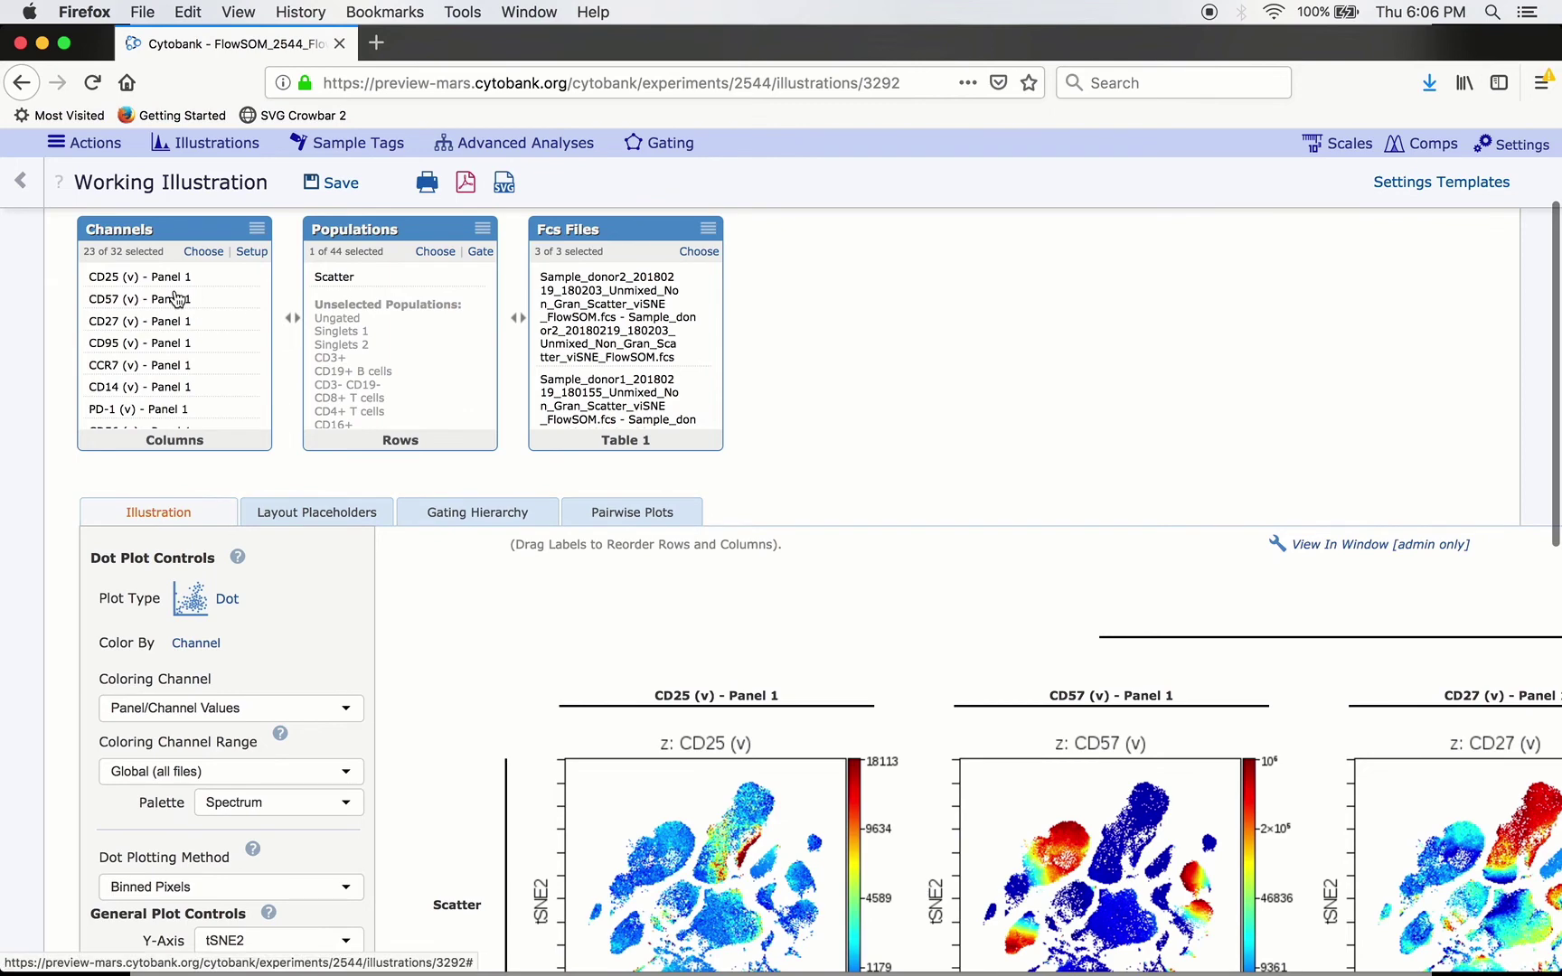
{"action": "mouse_move", "coordinate": [174, 294]}
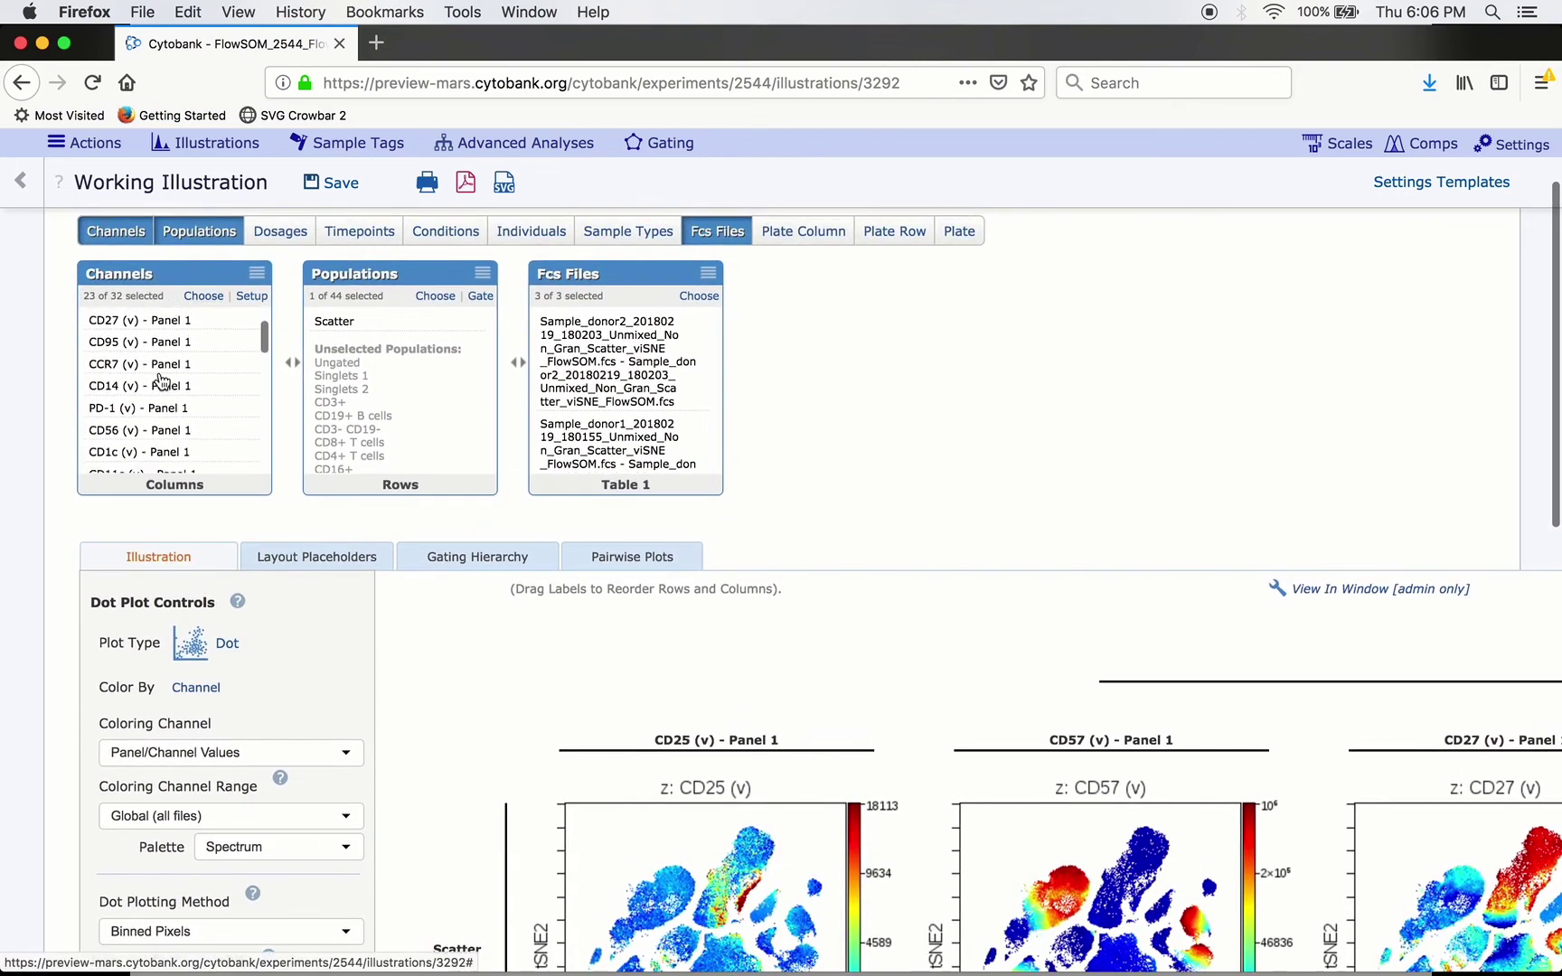
{"action": "scroll", "coordinate": [161, 380], "scroll_direction": "down", "scroll_amount": 5}
{"action": "scroll", "coordinate": [161, 380], "scroll_direction": "down", "scroll_amount": 5}
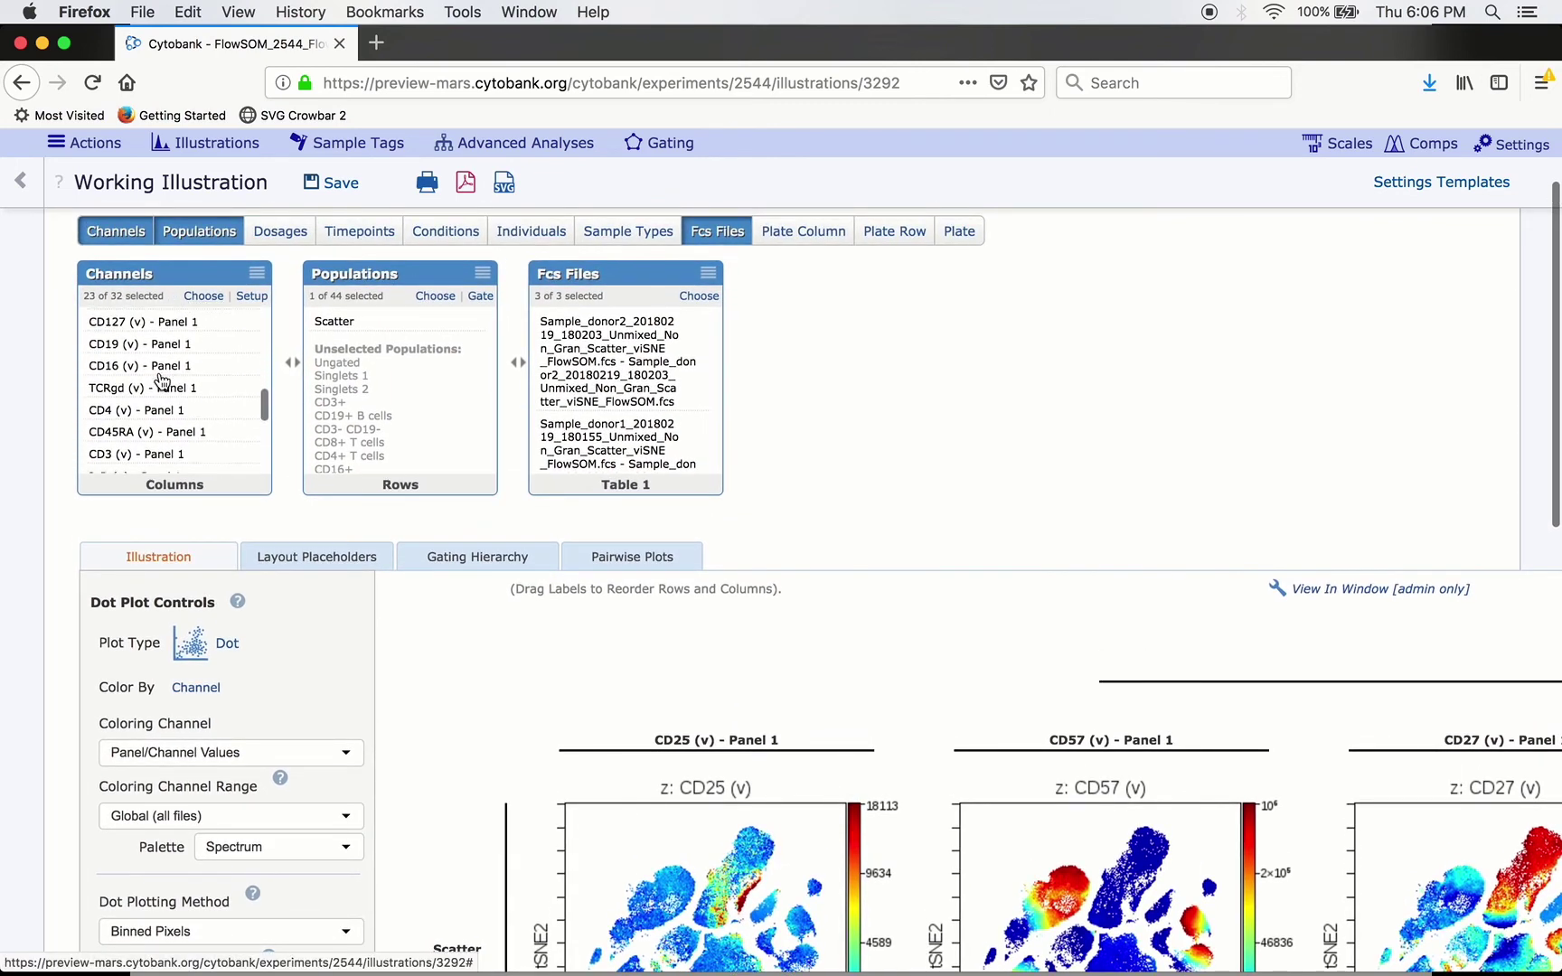
{"action": "scroll", "coordinate": [161, 379], "scroll_direction": "up", "scroll_amount": 7}
{"action": "scroll", "coordinate": [161, 380], "scroll_direction": "up", "scroll_amount": 3}
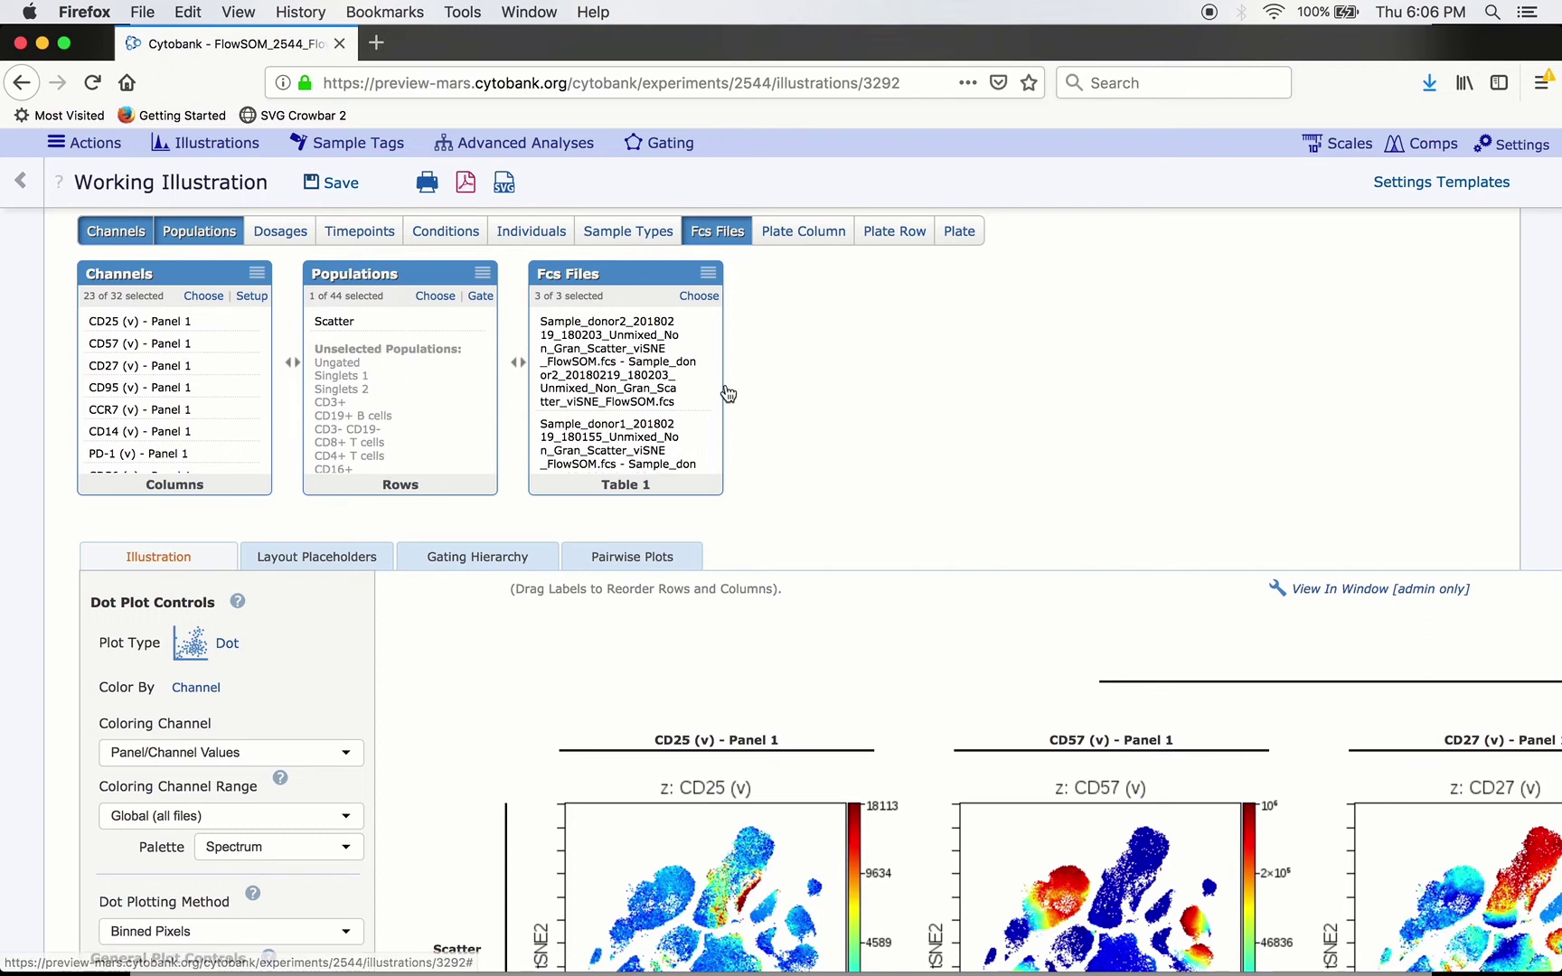
Look over the working illustration's file list, plot controls and tSNE plots coloured by channel, from CD25 through CD123.
{"action": "scroll", "coordinate": [657, 368], "scroll_direction": "down", "scroll_amount": 3}
{"action": "scroll", "coordinate": [657, 369], "scroll_direction": "down", "scroll_amount": 3}
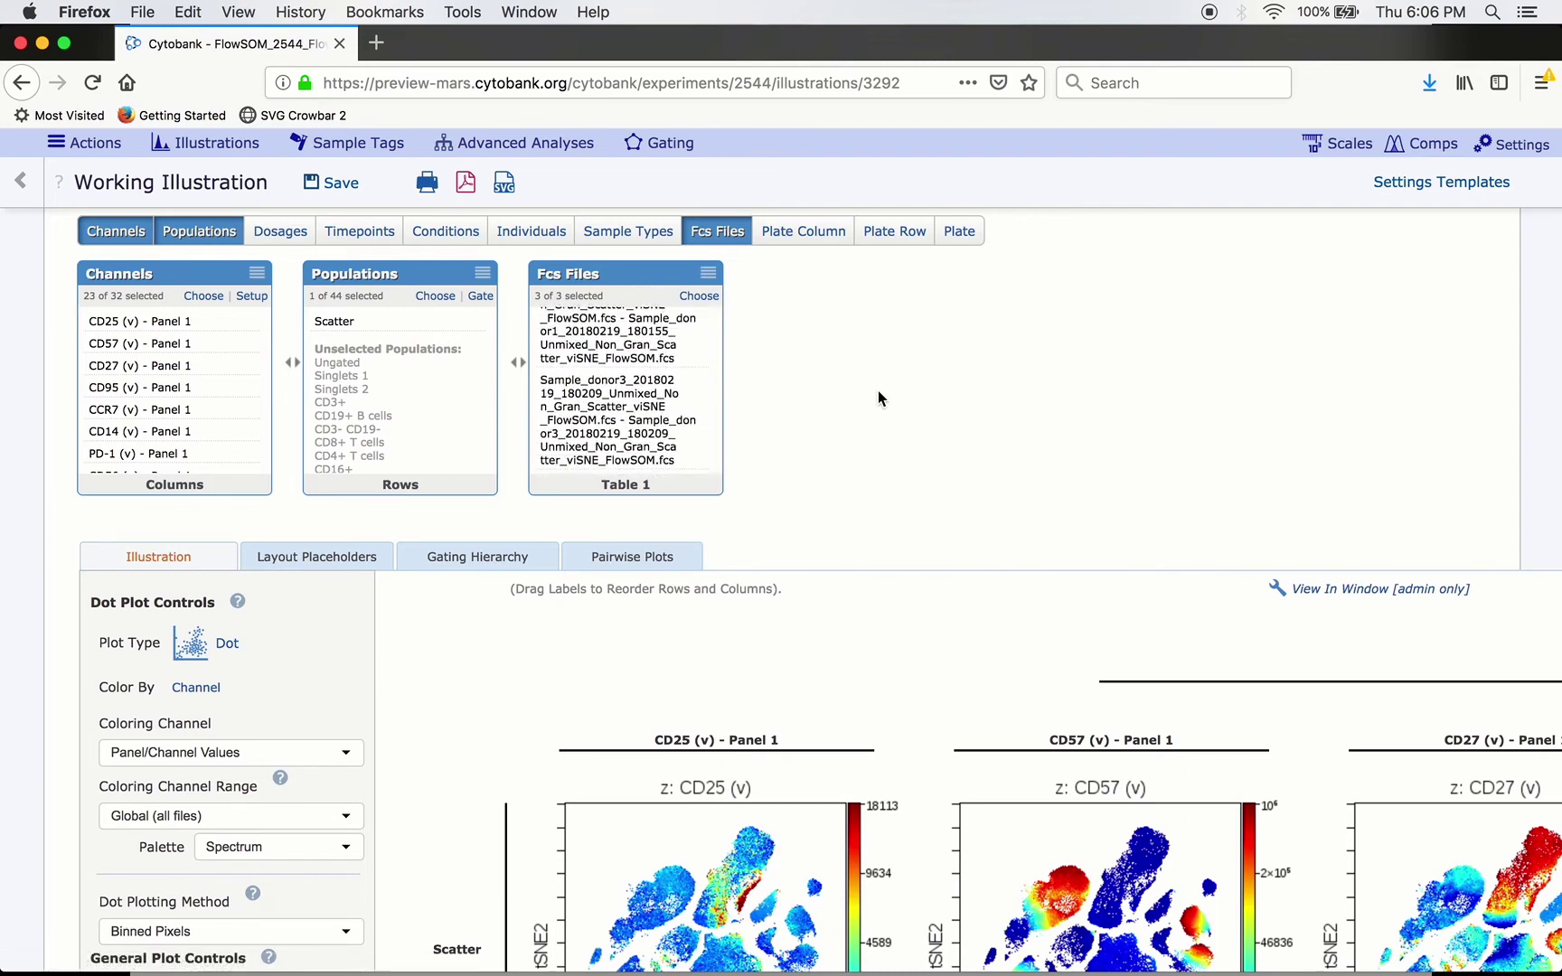
{"action": "scroll", "coordinate": [877, 390], "scroll_direction": "down", "scroll_amount": 3}
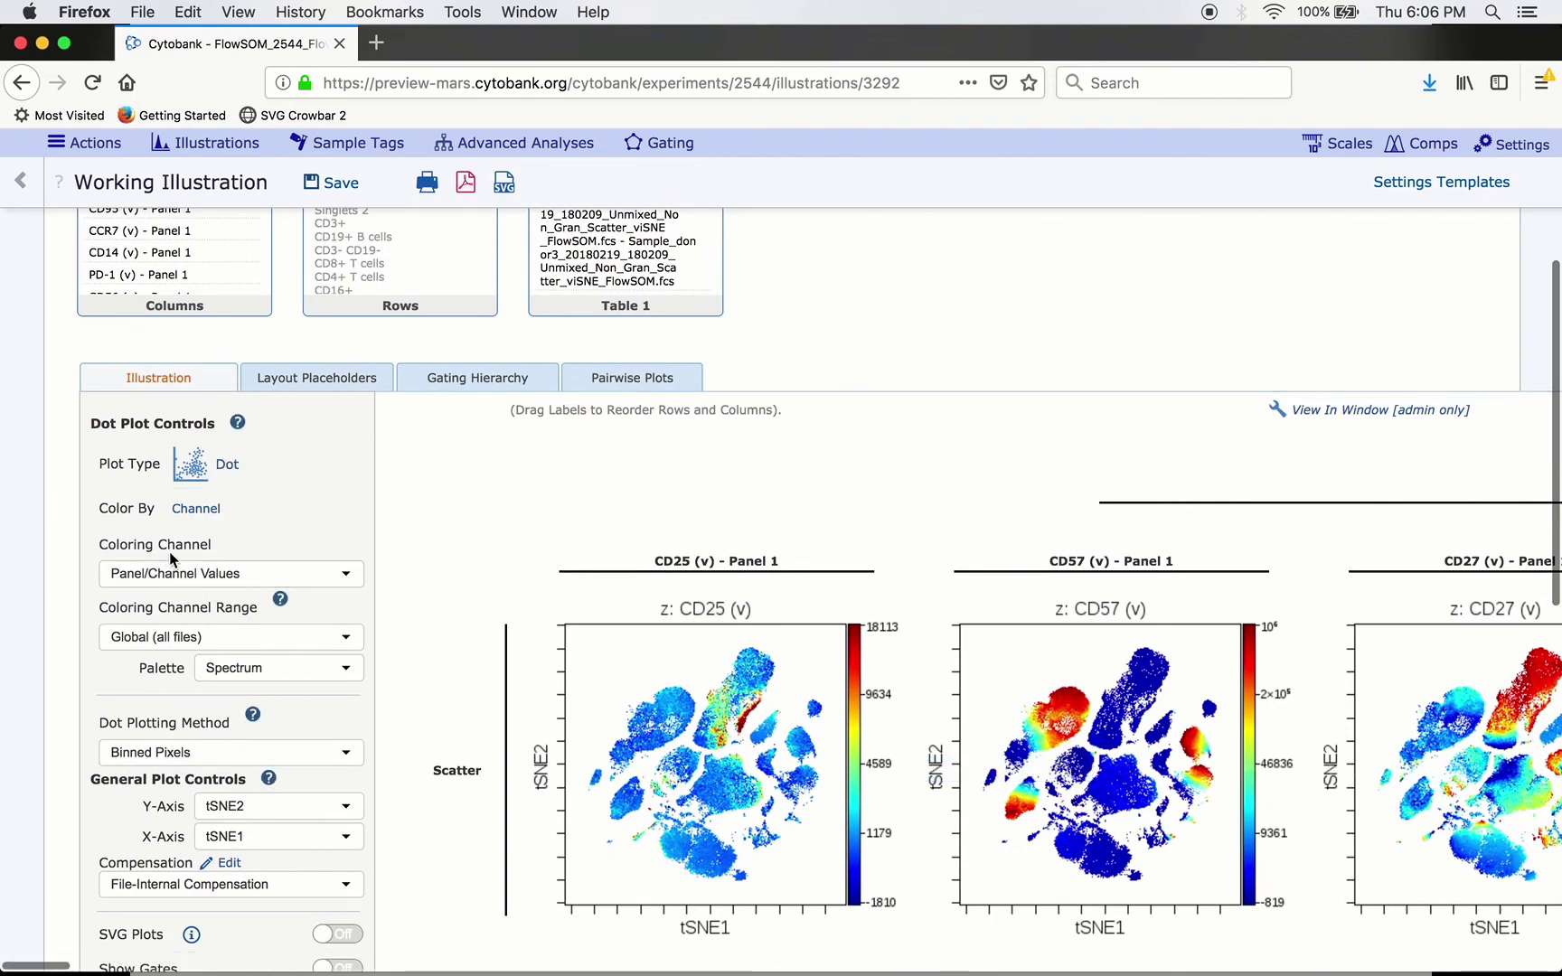
{"action": "scroll", "coordinate": [176, 588], "scroll_direction": "up", "scroll_amount": 4}
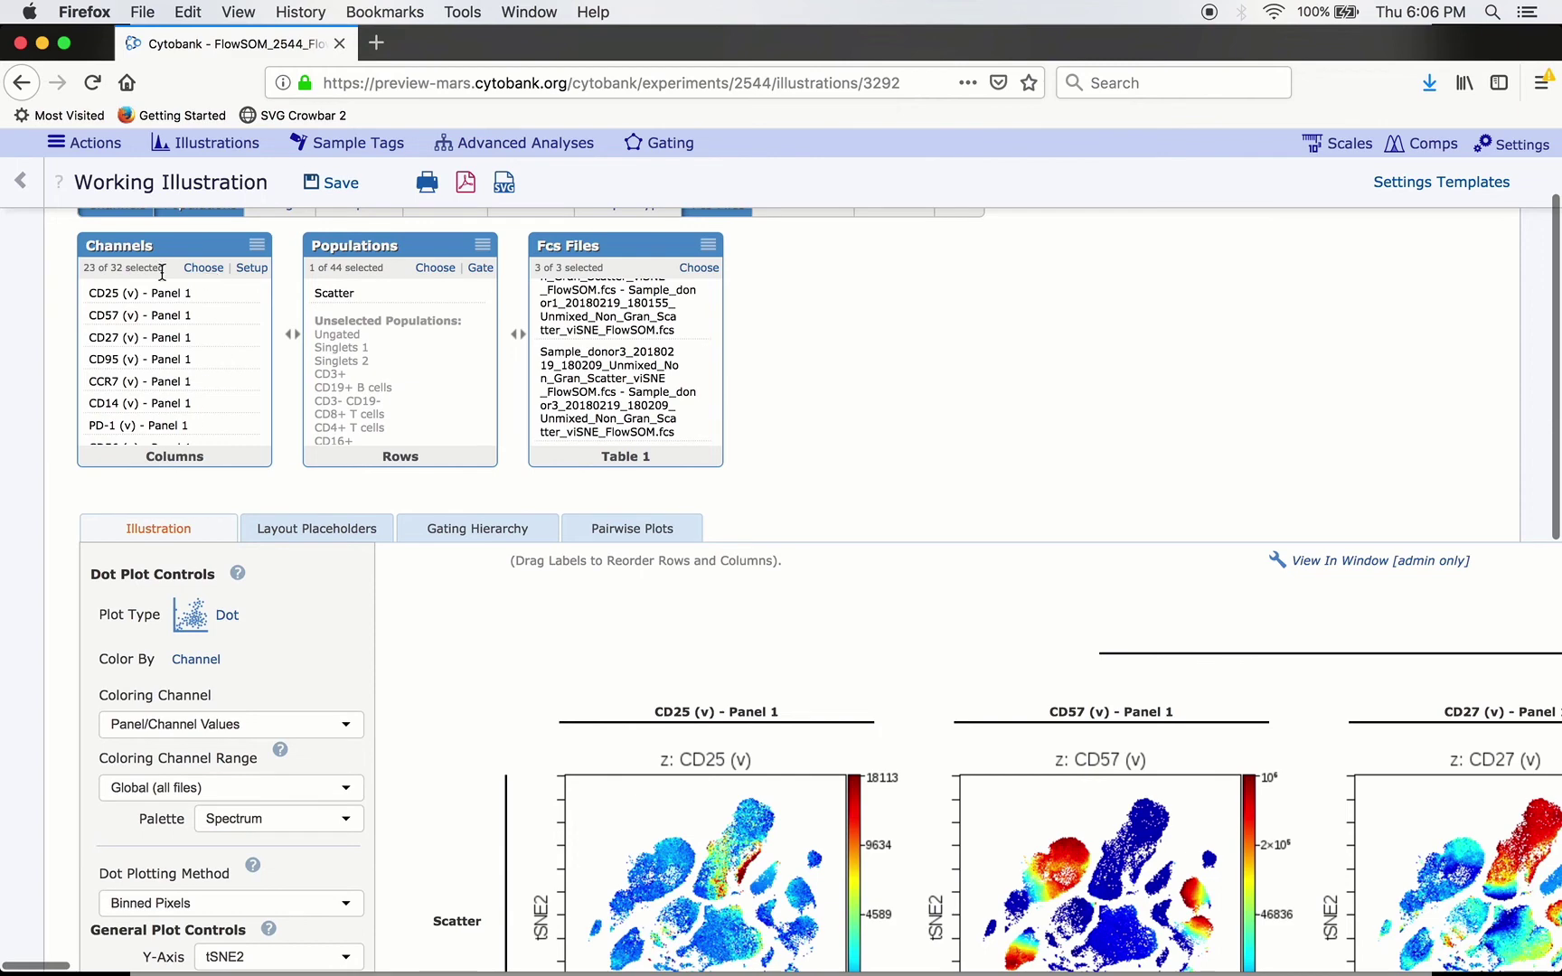
{"action": "scroll", "coordinate": [891, 592], "scroll_direction": "down", "scroll_amount": 4}
{"action": "scroll", "coordinate": [892, 592], "scroll_direction": "right", "scroll_amount": 10}
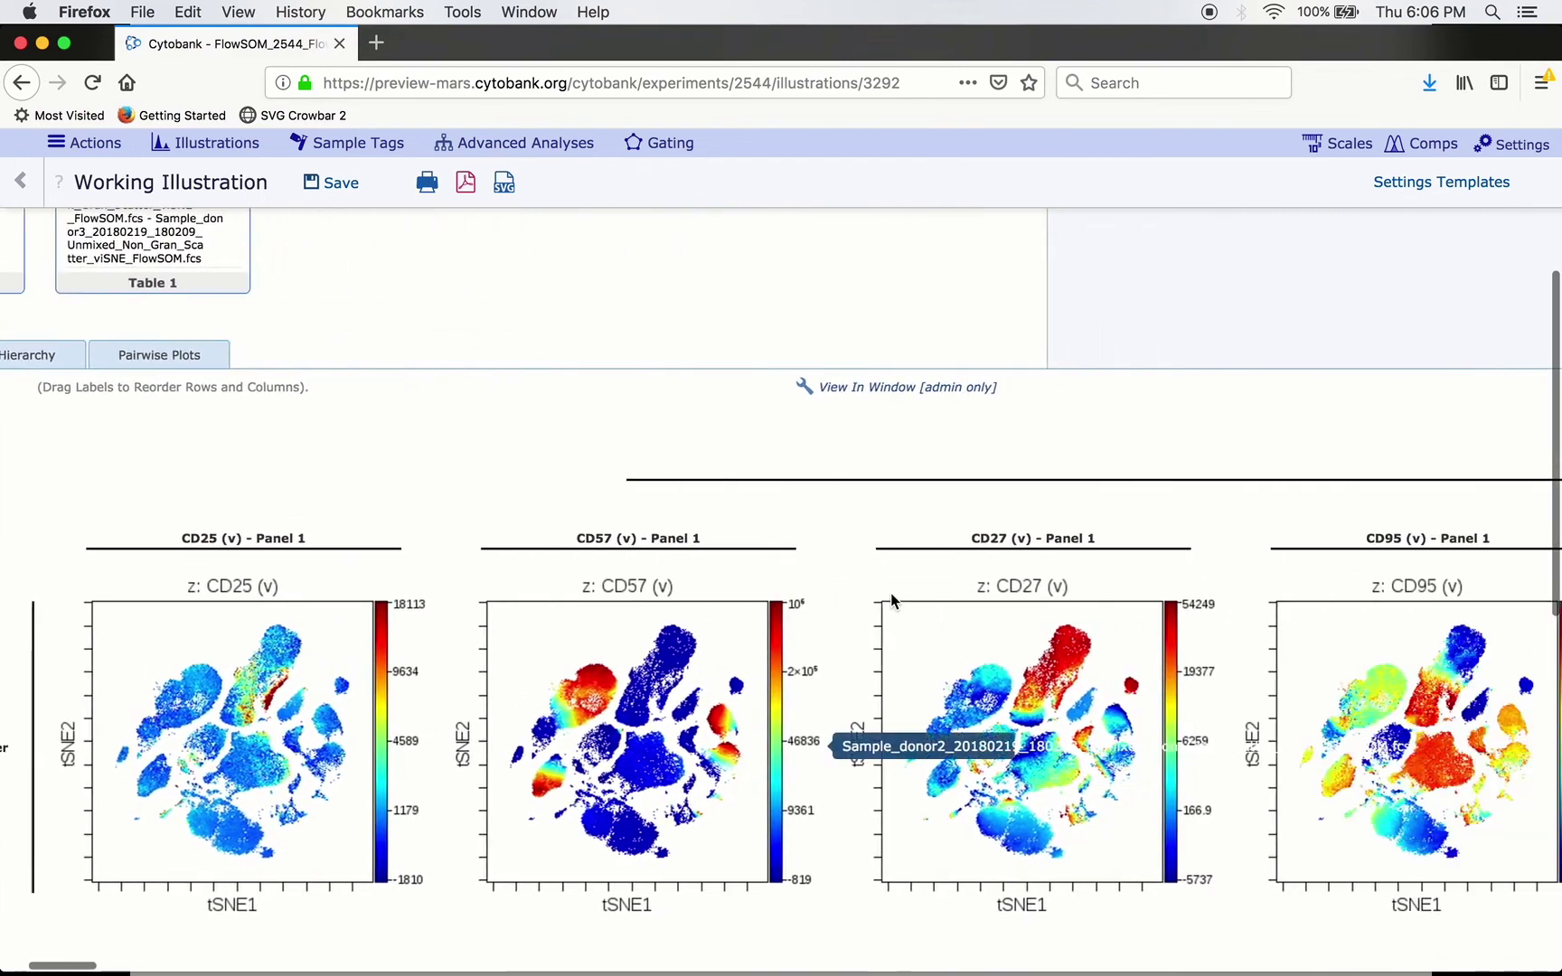
{"action": "scroll", "coordinate": [891, 593], "scroll_direction": "down", "scroll_amount": 1}
{"action": "scroll", "coordinate": [891, 593], "scroll_direction": "left", "scroll_amount": 3}
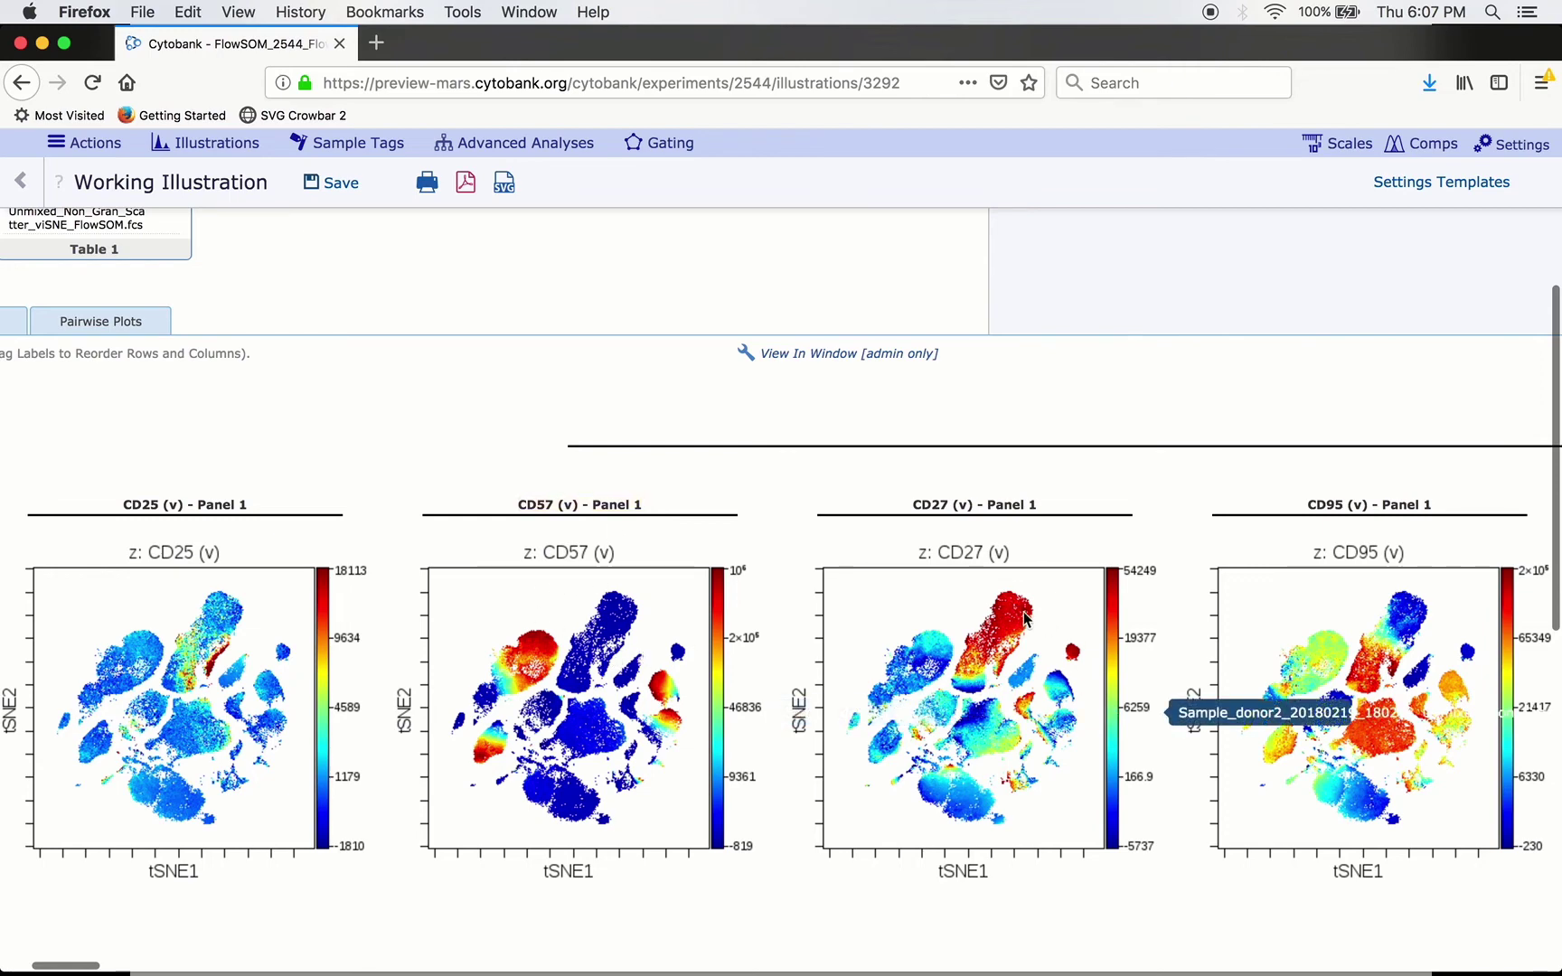
{"action": "scroll", "coordinate": [1017, 617], "scroll_direction": "right", "scroll_amount": 5}
{"action": "scroll", "coordinate": [1014, 616], "scroll_direction": "right", "scroll_amount": 5}
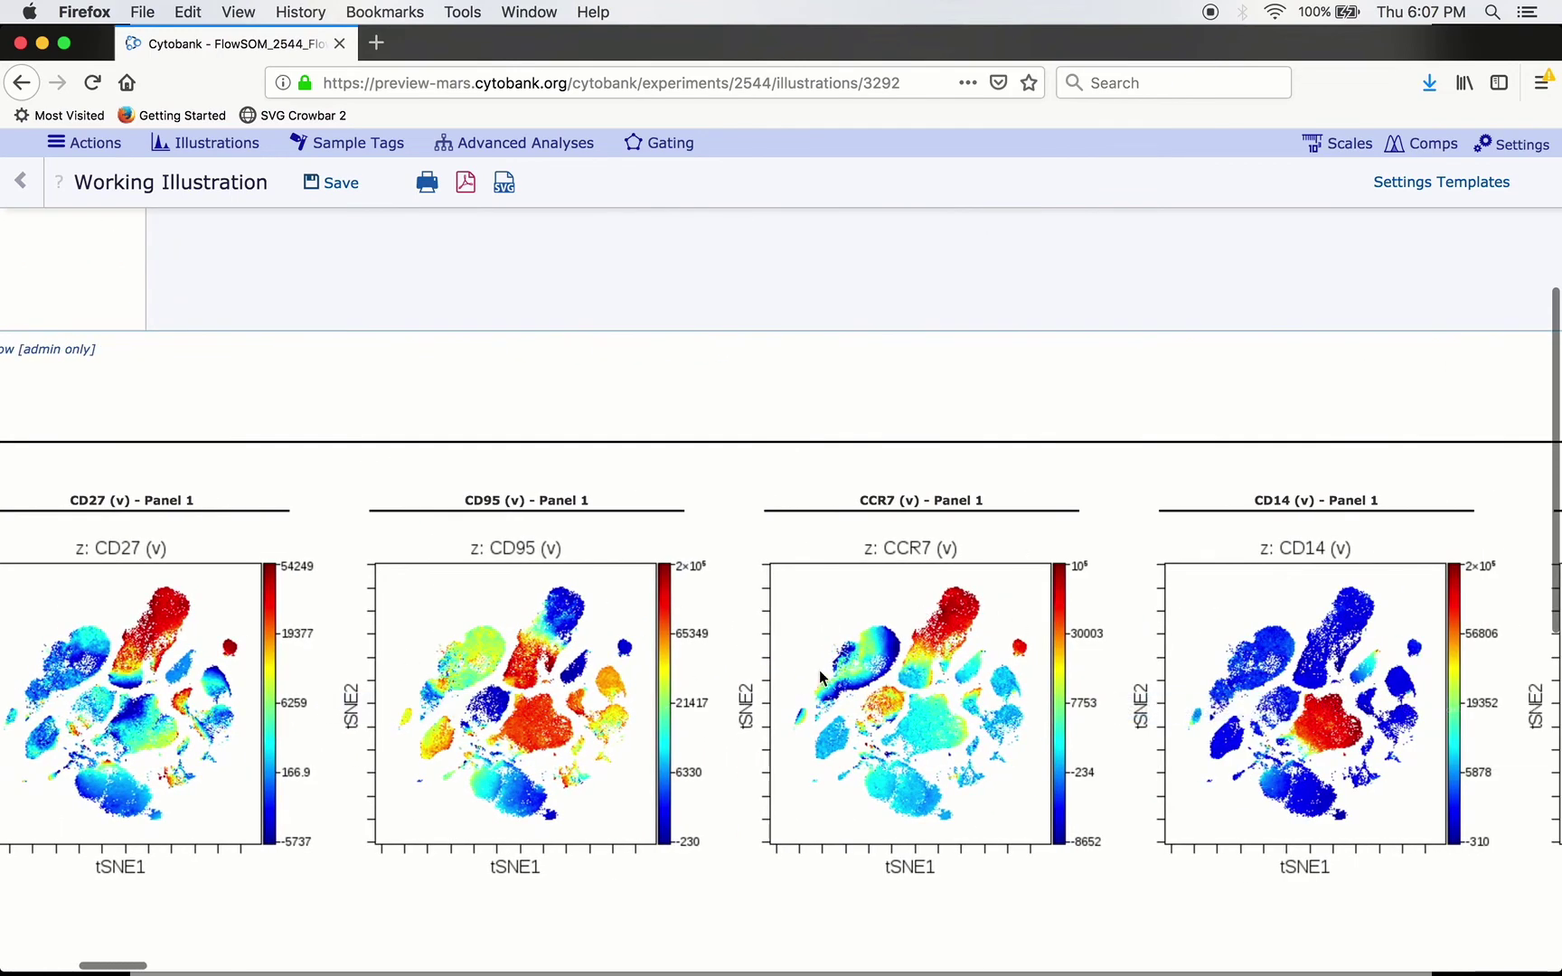
{"action": "scroll", "coordinate": [922, 615], "scroll_direction": "right", "scroll_amount": 7}
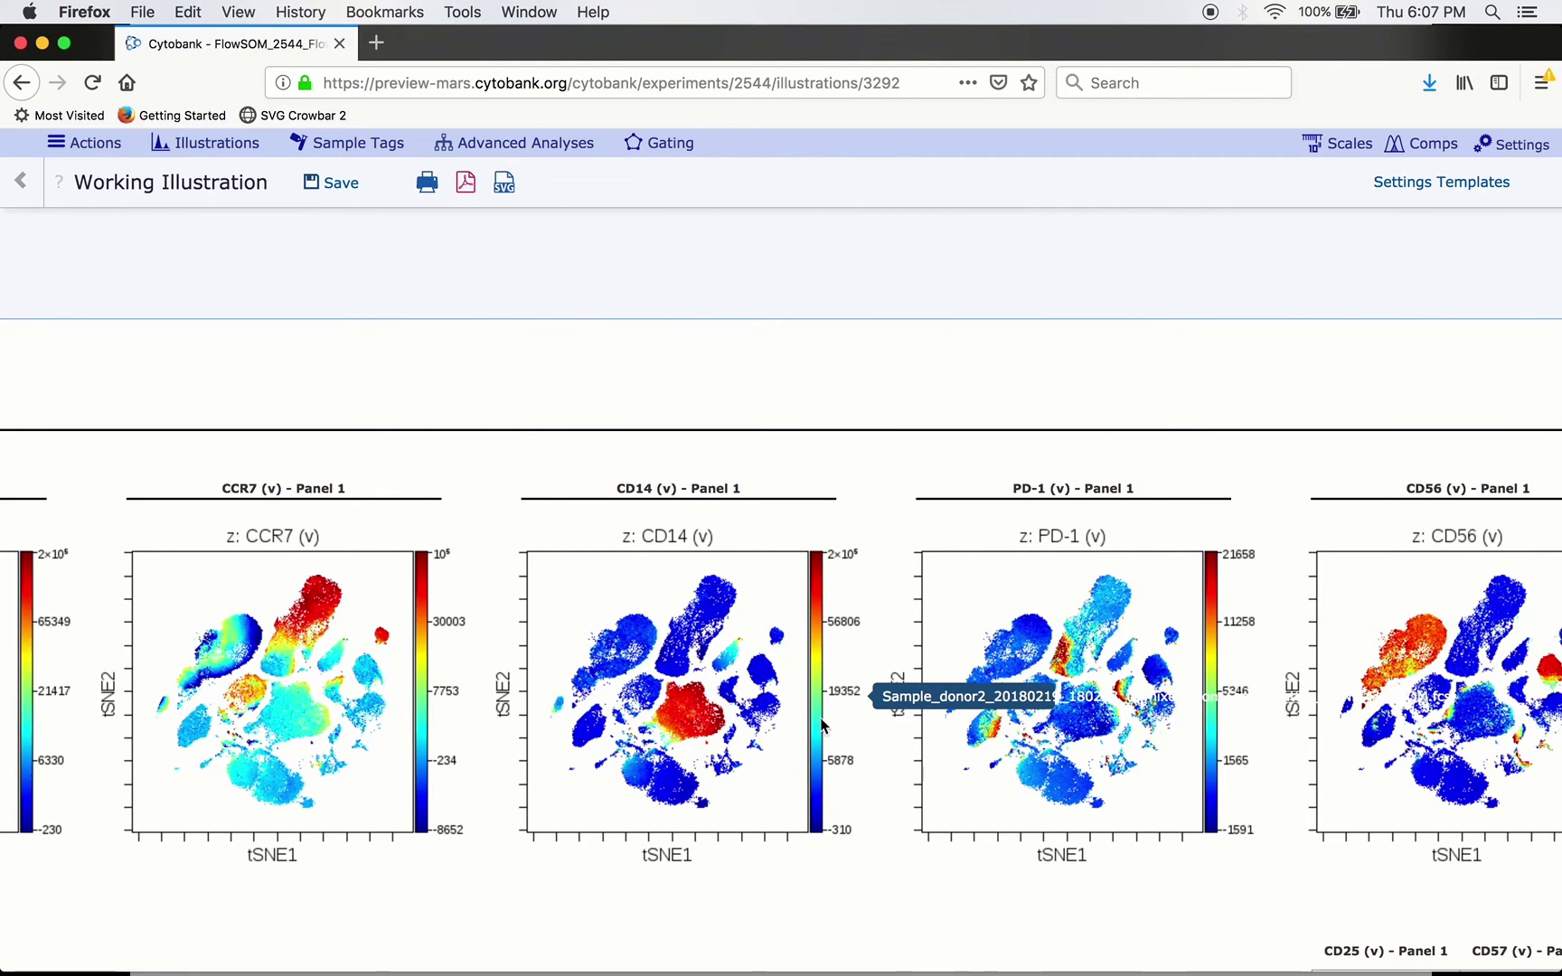
{"action": "scroll", "coordinate": [1005, 561], "scroll_direction": "right", "scroll_amount": 5}
{"action": "scroll", "coordinate": [1166, 705], "scroll_direction": "right", "scroll_amount": 7}
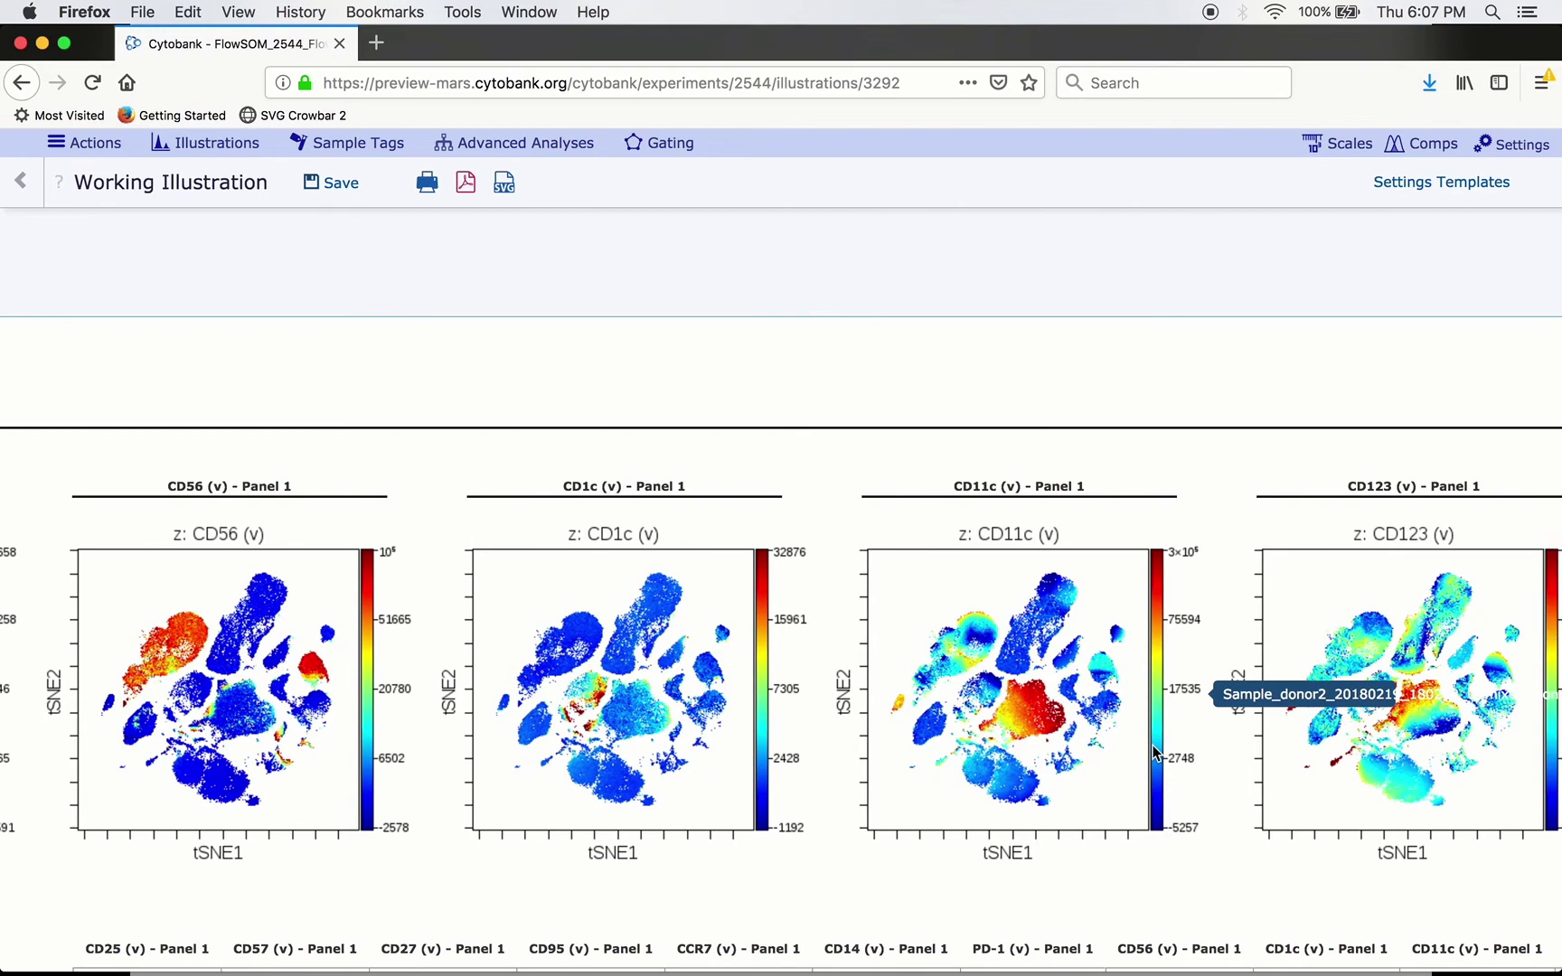
{"action": "scroll", "coordinate": [1154, 752], "scroll_direction": "down", "scroll_amount": 5}
{"action": "scroll", "coordinate": [1154, 752], "scroll_direction": "right", "scroll_amount": 1}
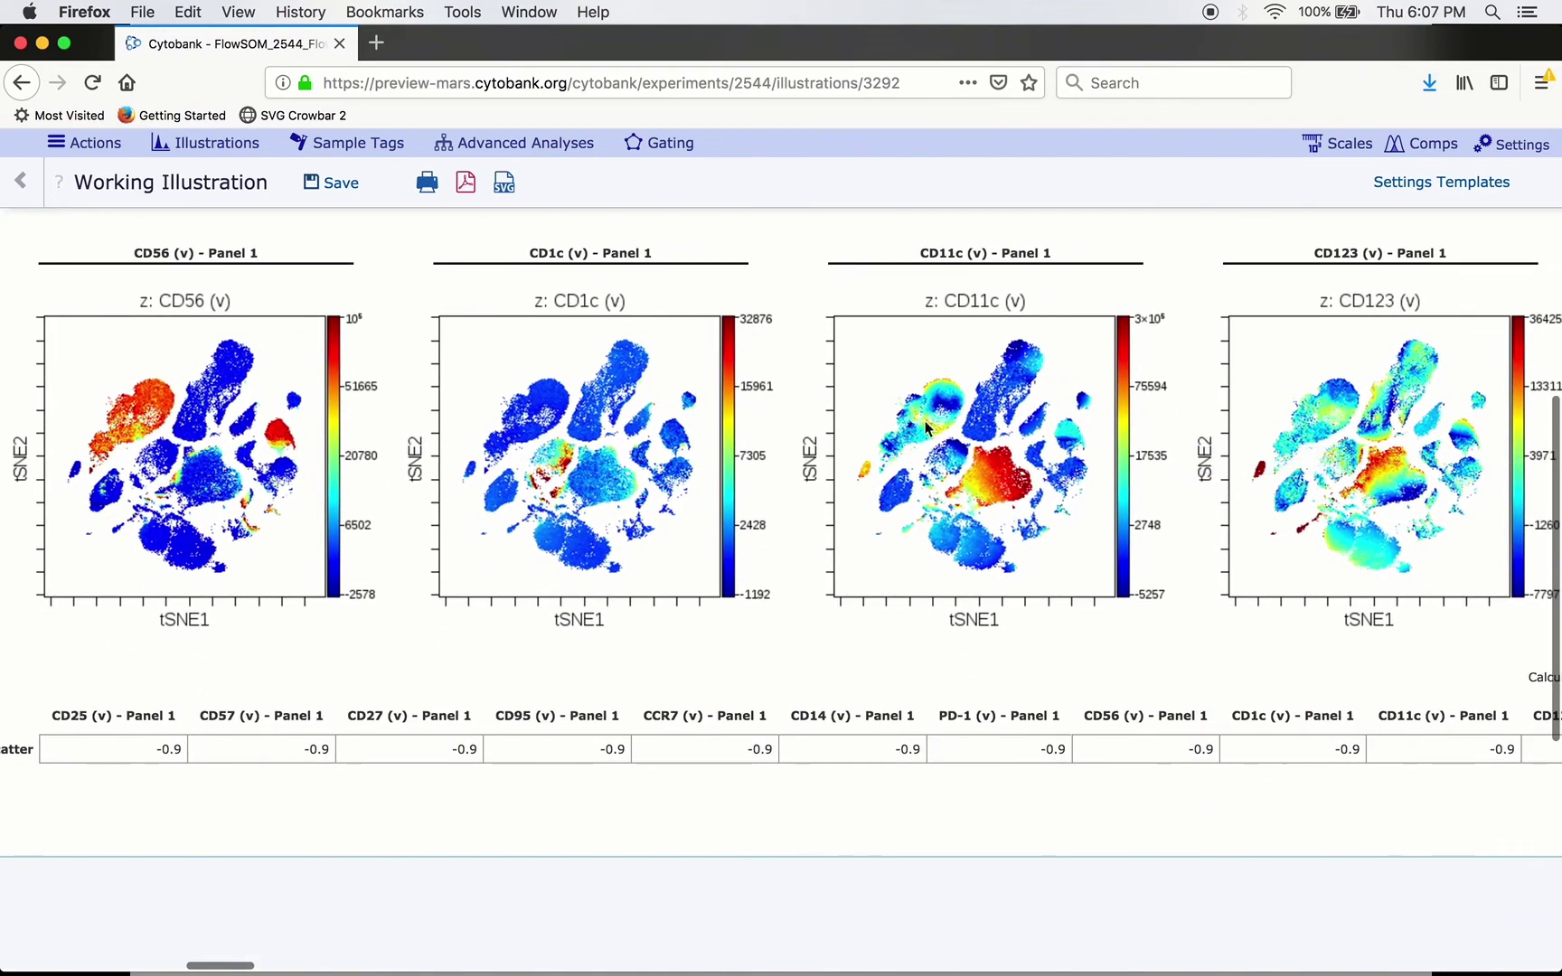
{"action": "scroll", "coordinate": [981, 468], "scroll_direction": "up", "scroll_amount": 3}
{"action": "scroll", "coordinate": [981, 468], "scroll_direction": "left", "scroll_amount": 4}
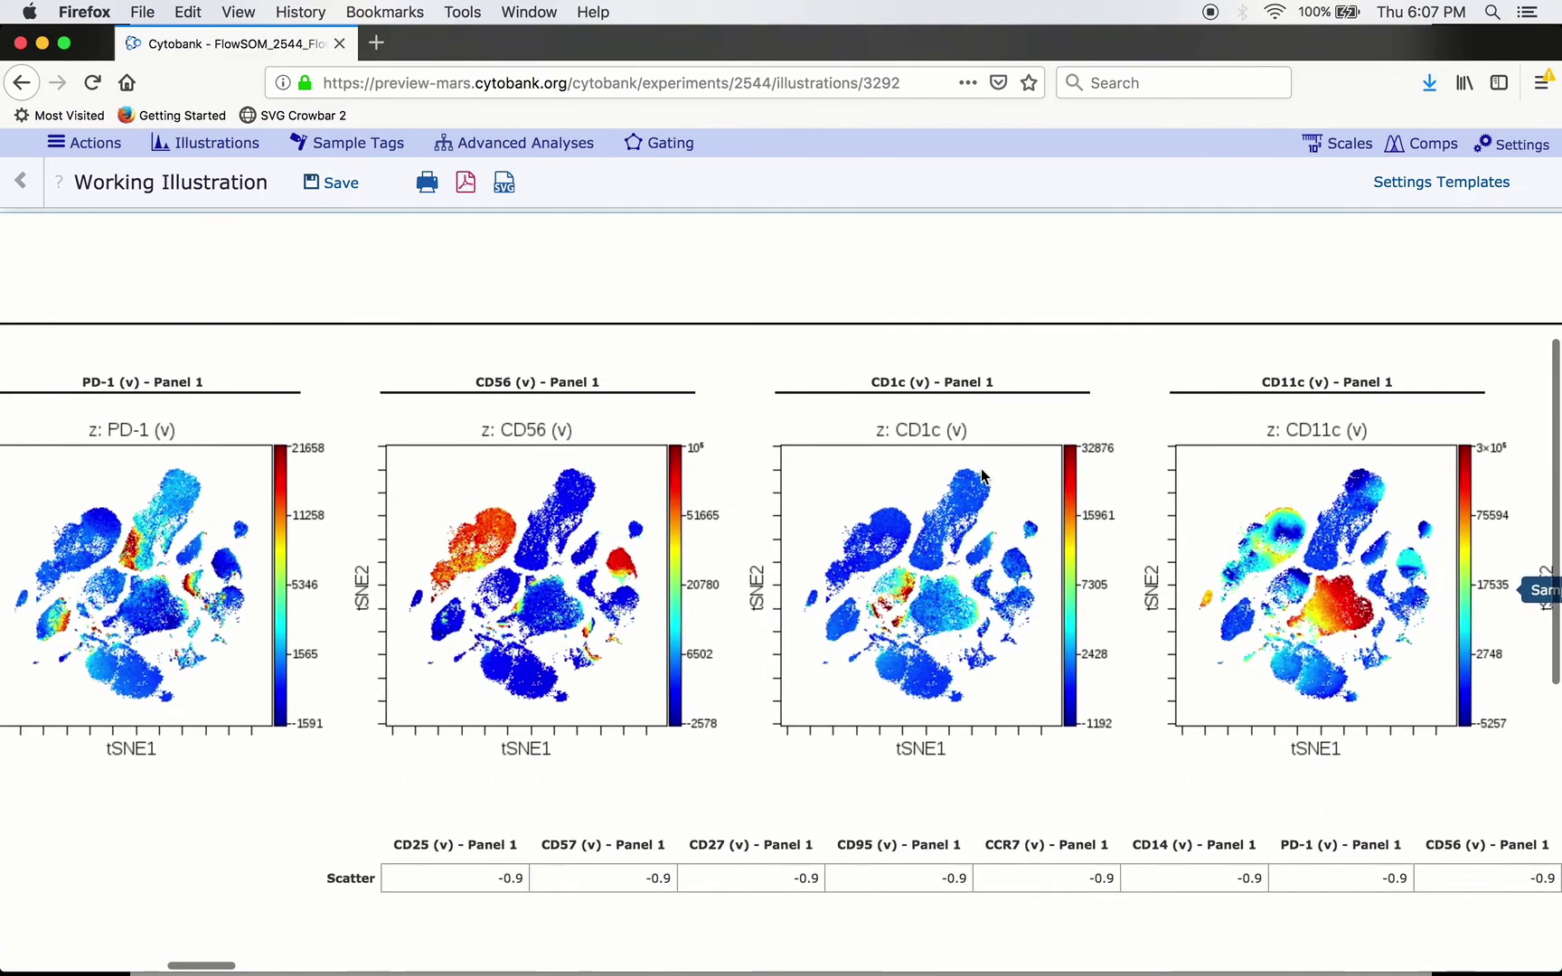
{"action": "scroll", "coordinate": [471, 588], "scroll_direction": "left", "scroll_amount": 15}
{"action": "scroll", "coordinate": [470, 587], "scroll_direction": "up", "scroll_amount": 1}
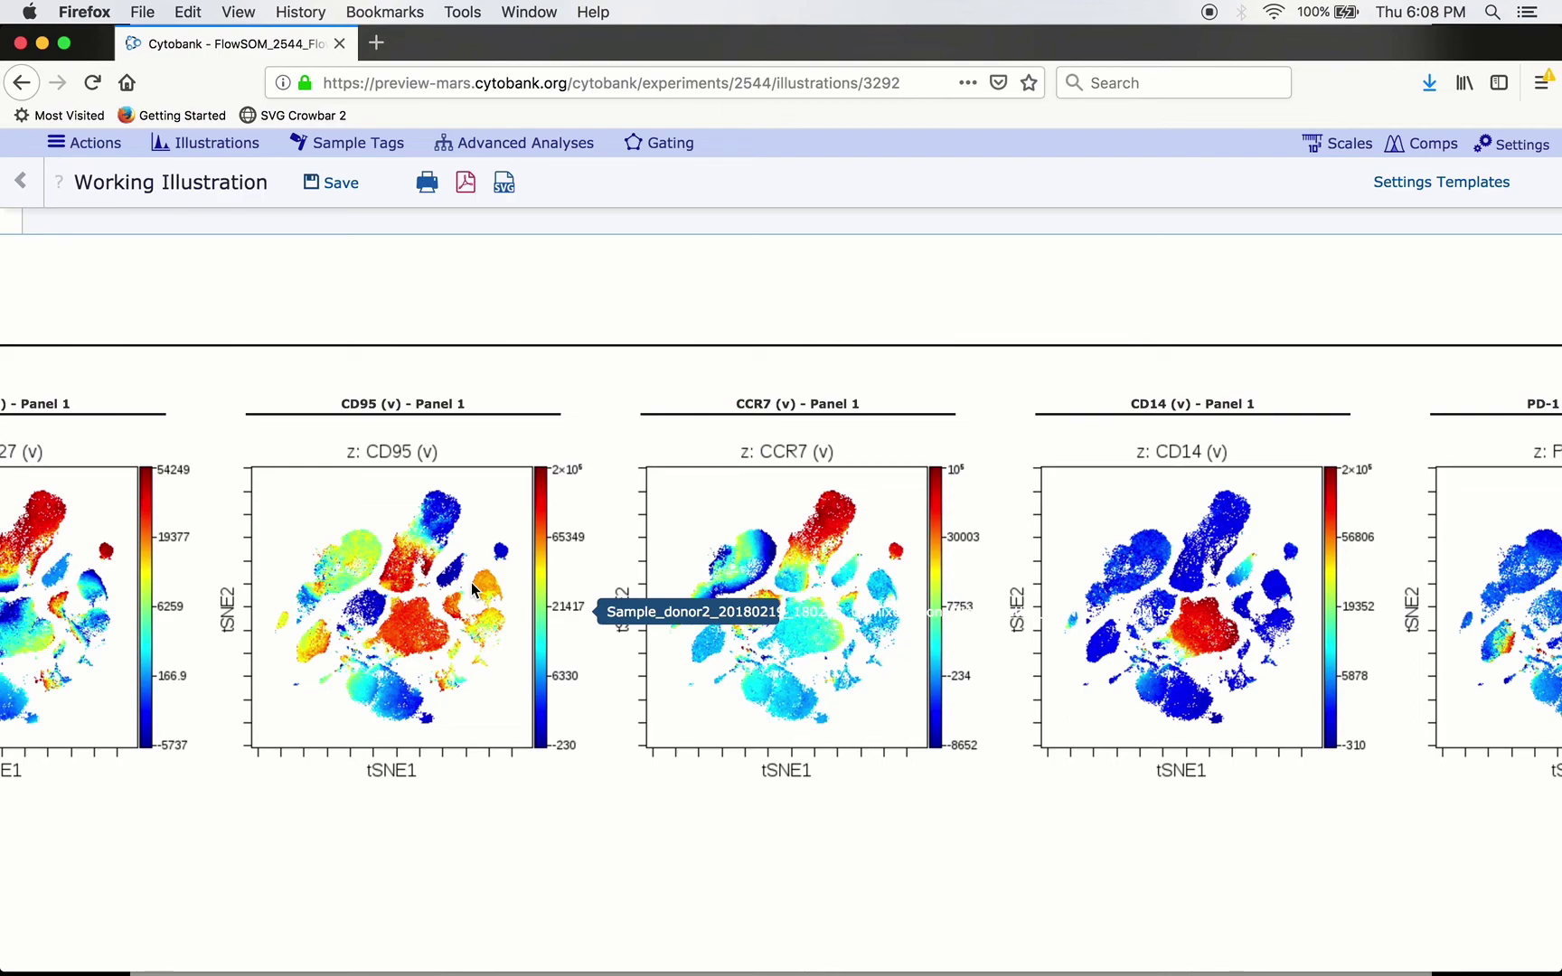
{"action": "scroll", "coordinate": [470, 589], "scroll_direction": "left", "scroll_amount": 15}
{"action": "scroll", "coordinate": [471, 588], "scroll_direction": "up", "scroll_amount": 5}
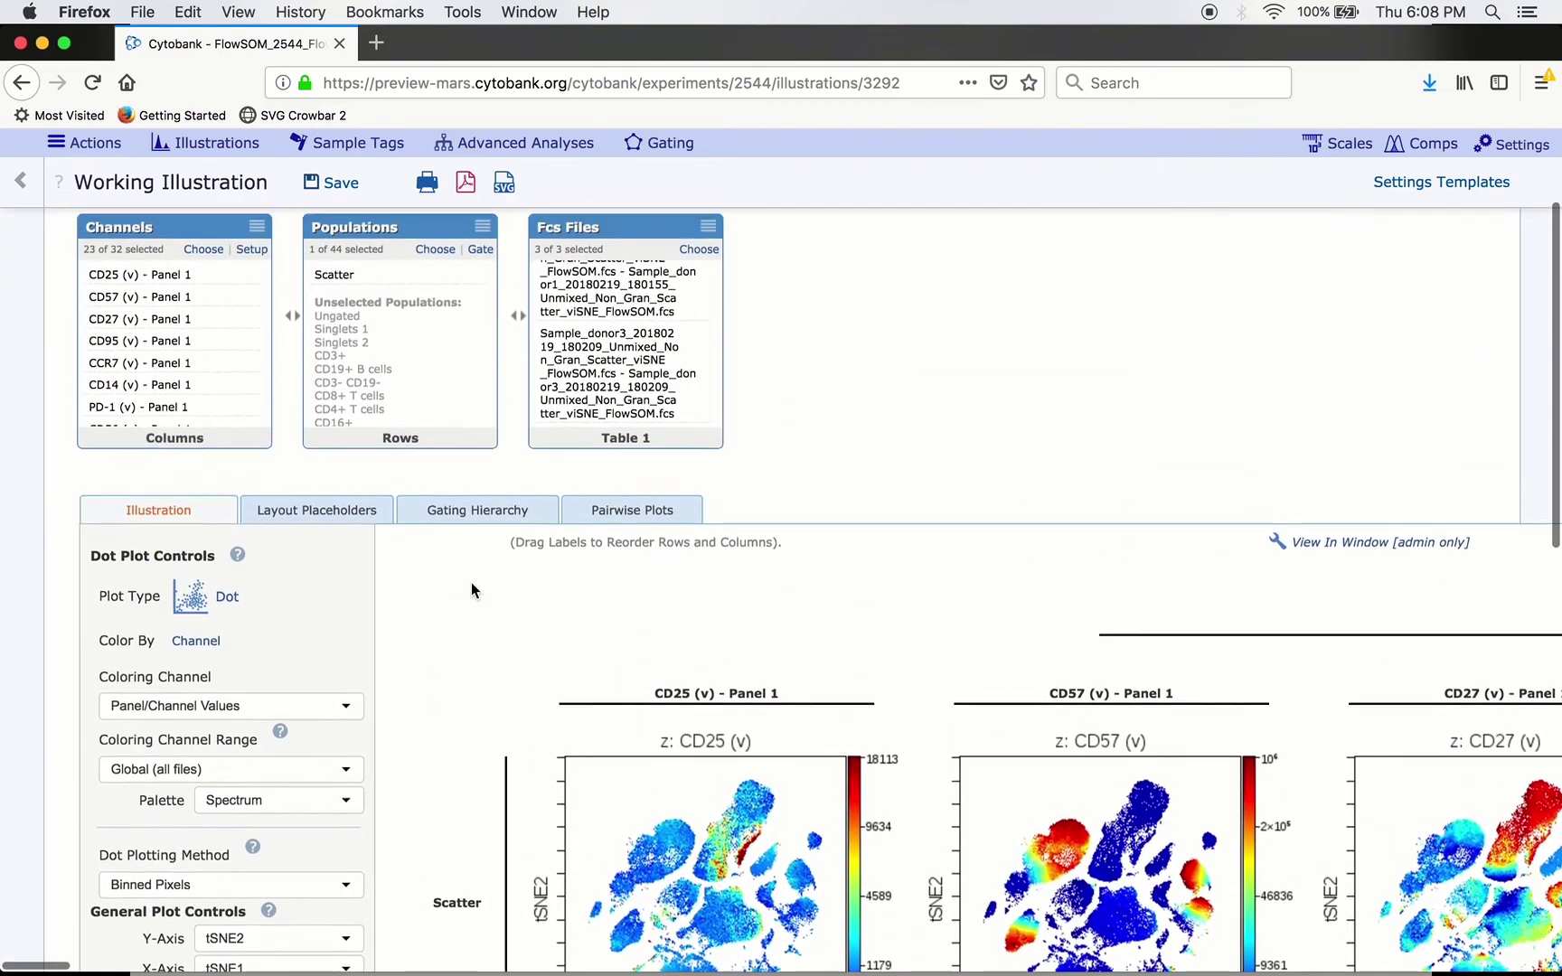
{"action": "scroll", "coordinate": [471, 588], "scroll_direction": "up", "scroll_amount": 1}
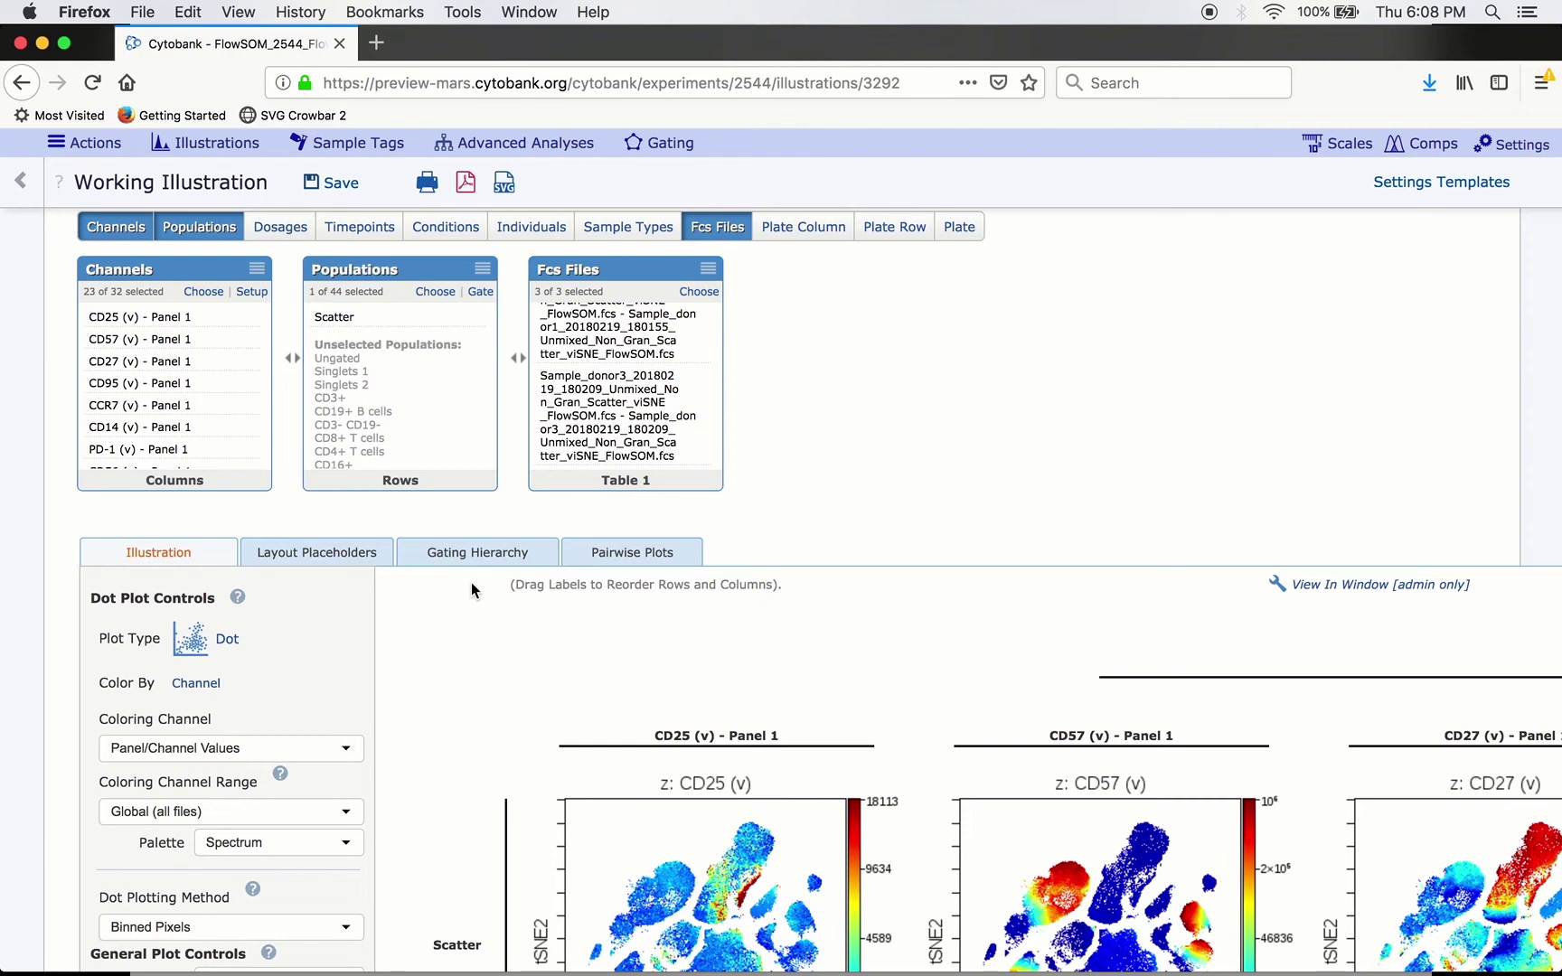
Set the dot plots to be coloured by Overlaid Figure Dimension instead of by channel.
{"action": "scroll", "coordinate": [470, 589], "scroll_direction": "down", "scroll_amount": 2}
{"action": "scroll", "coordinate": [470, 588], "scroll_direction": "up", "scroll_amount": 2}
{"action": "scroll", "coordinate": [470, 583], "scroll_direction": "up", "scroll_amount": 1}
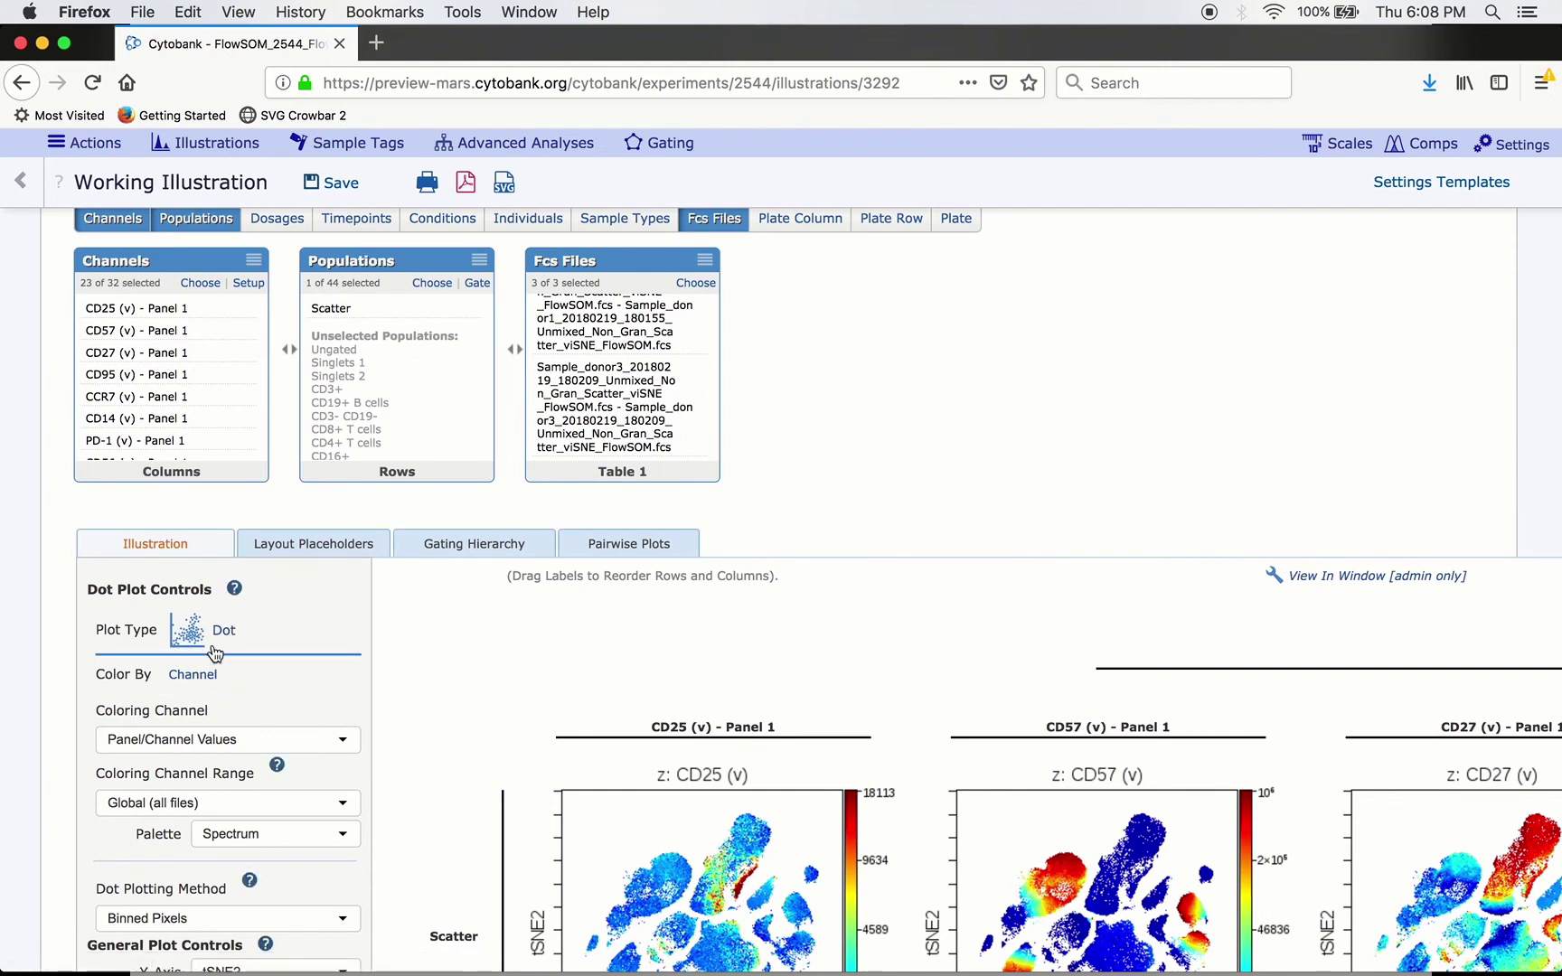
{"action": "left_click", "coordinate": [208, 676]}
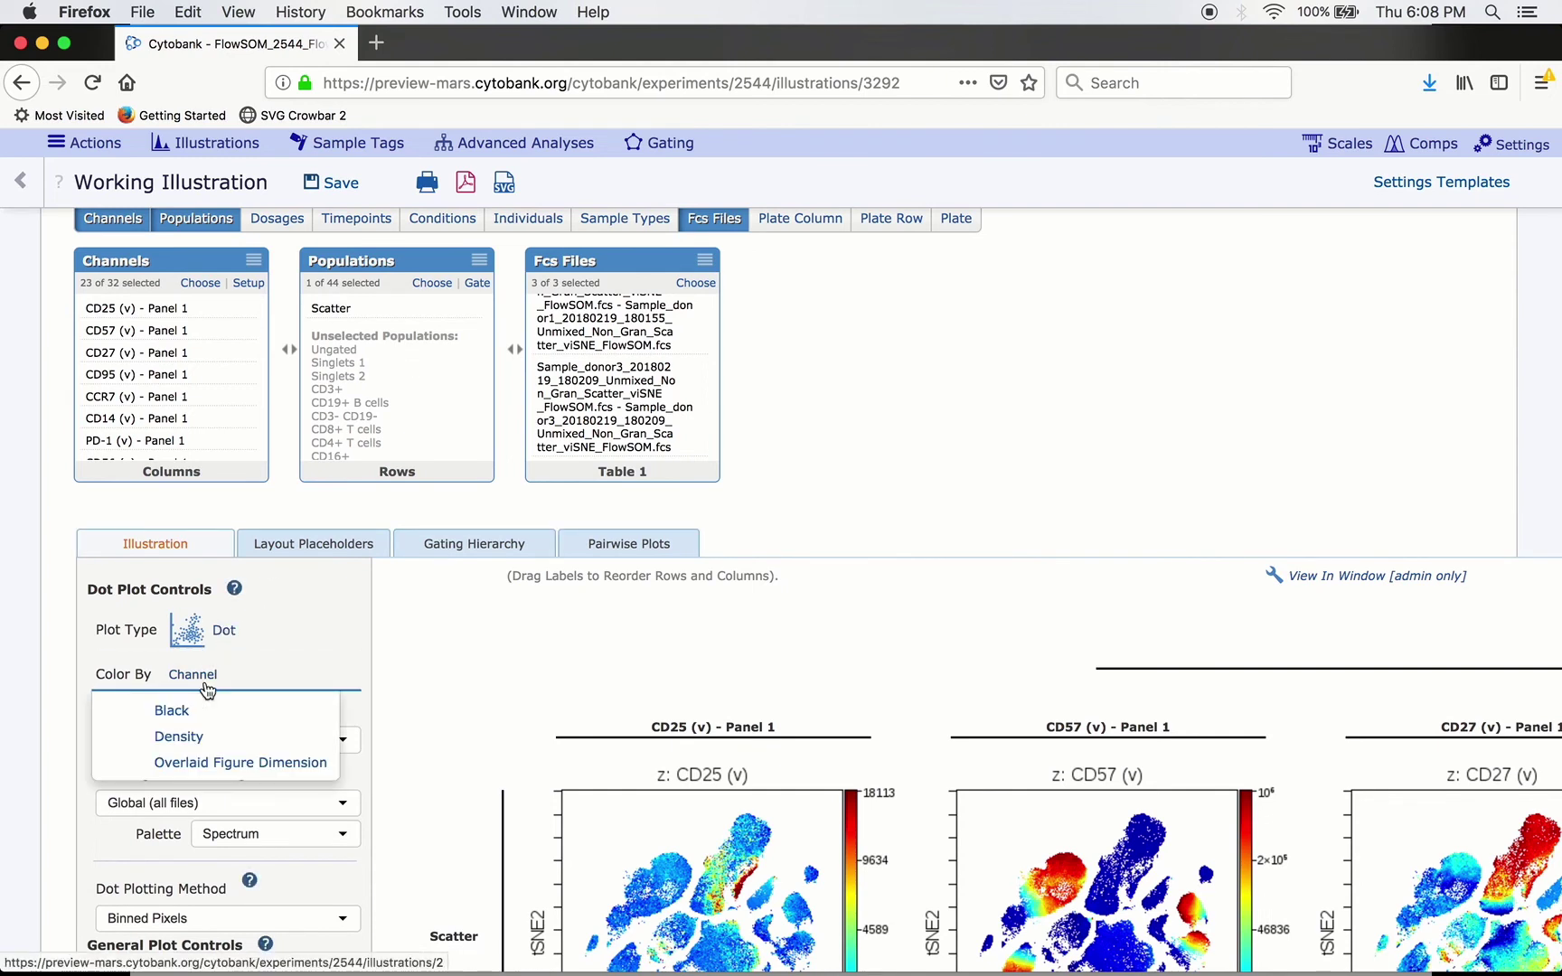
{"action": "left_click", "coordinate": [216, 761]}
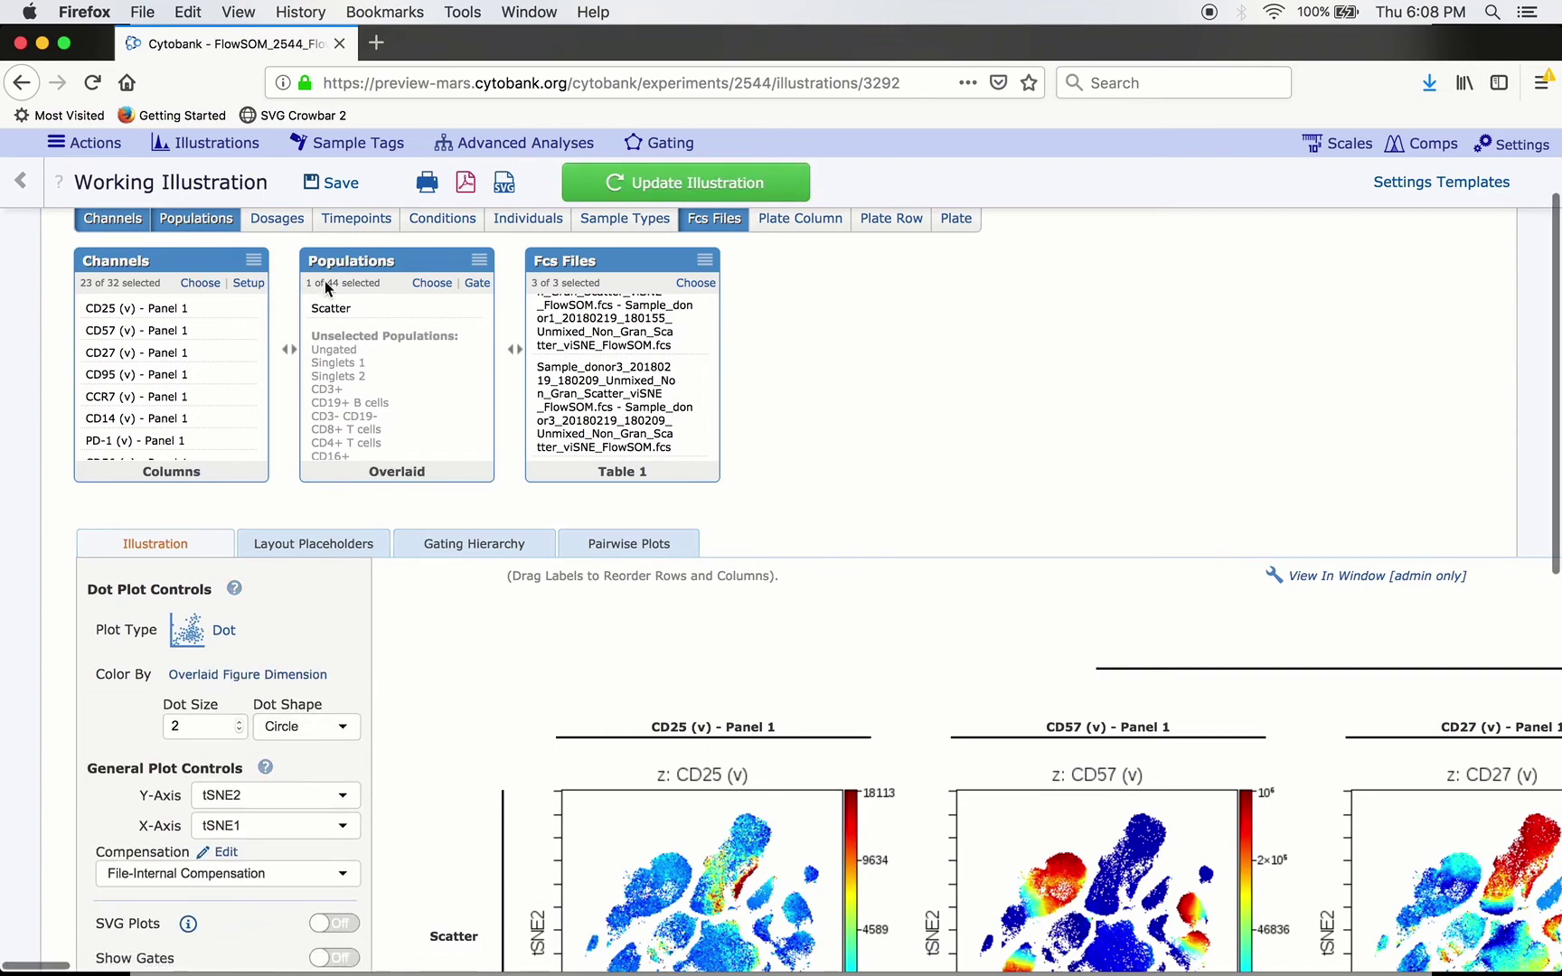
Filter the illustration's population choices by "meta" and select all the listed FlowSOM metacluster populations.
{"action": "left_click", "coordinate": [438, 284]}
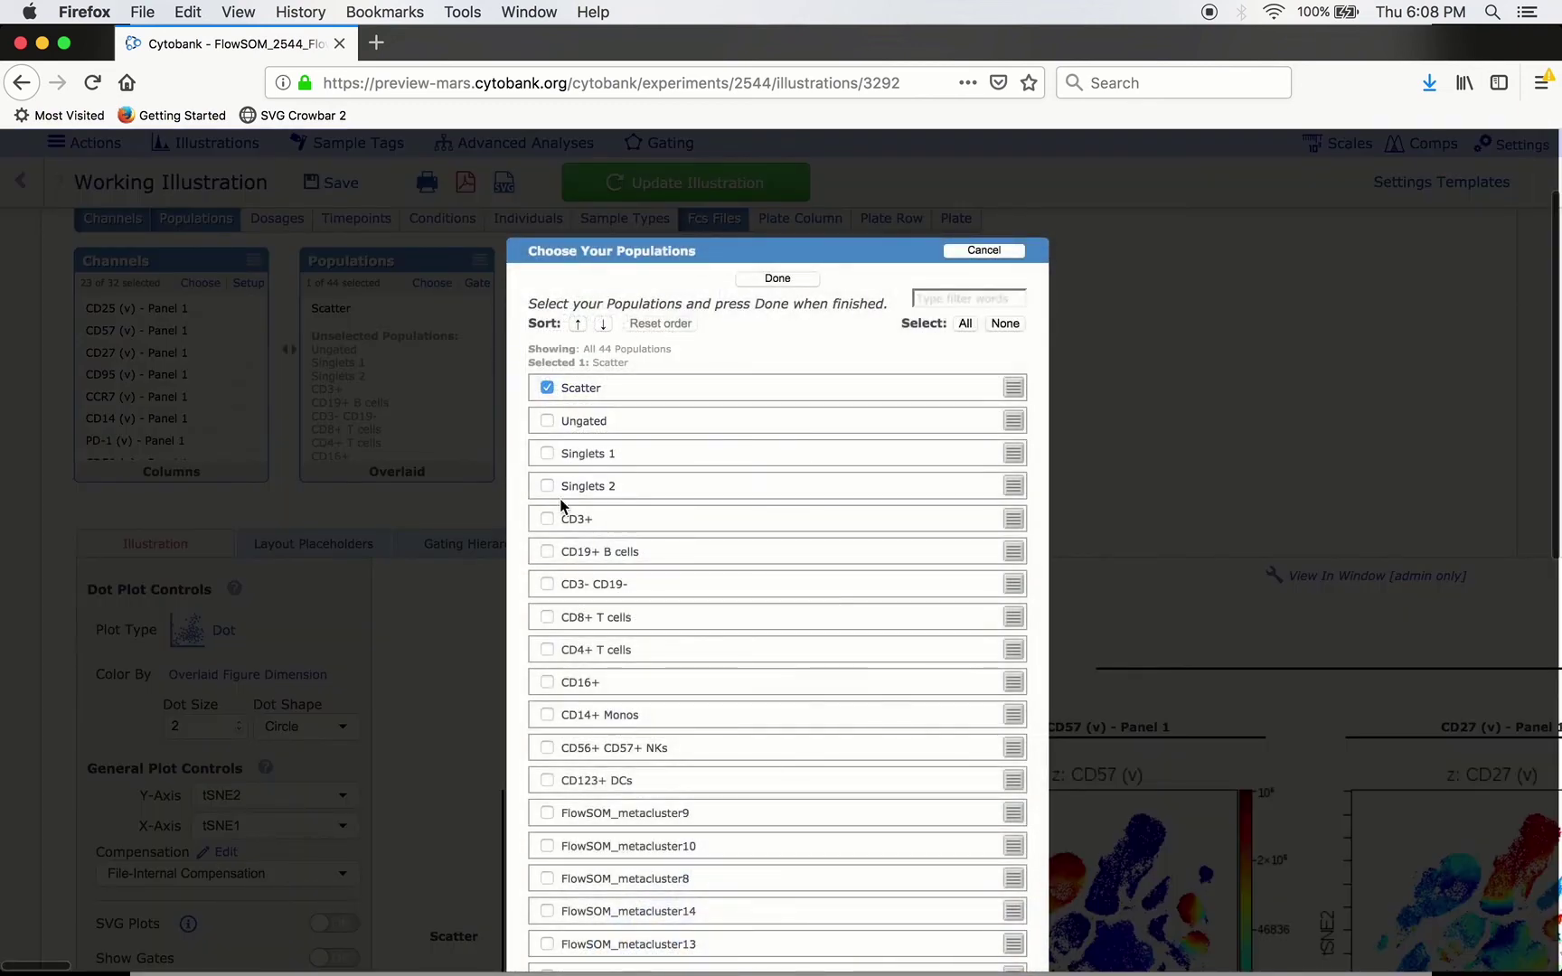
{"action": "scroll", "coordinate": [560, 498], "scroll_direction": "down", "scroll_amount": 3}
{"action": "scroll", "coordinate": [682, 243], "scroll_direction": "up", "scroll_amount": 3}
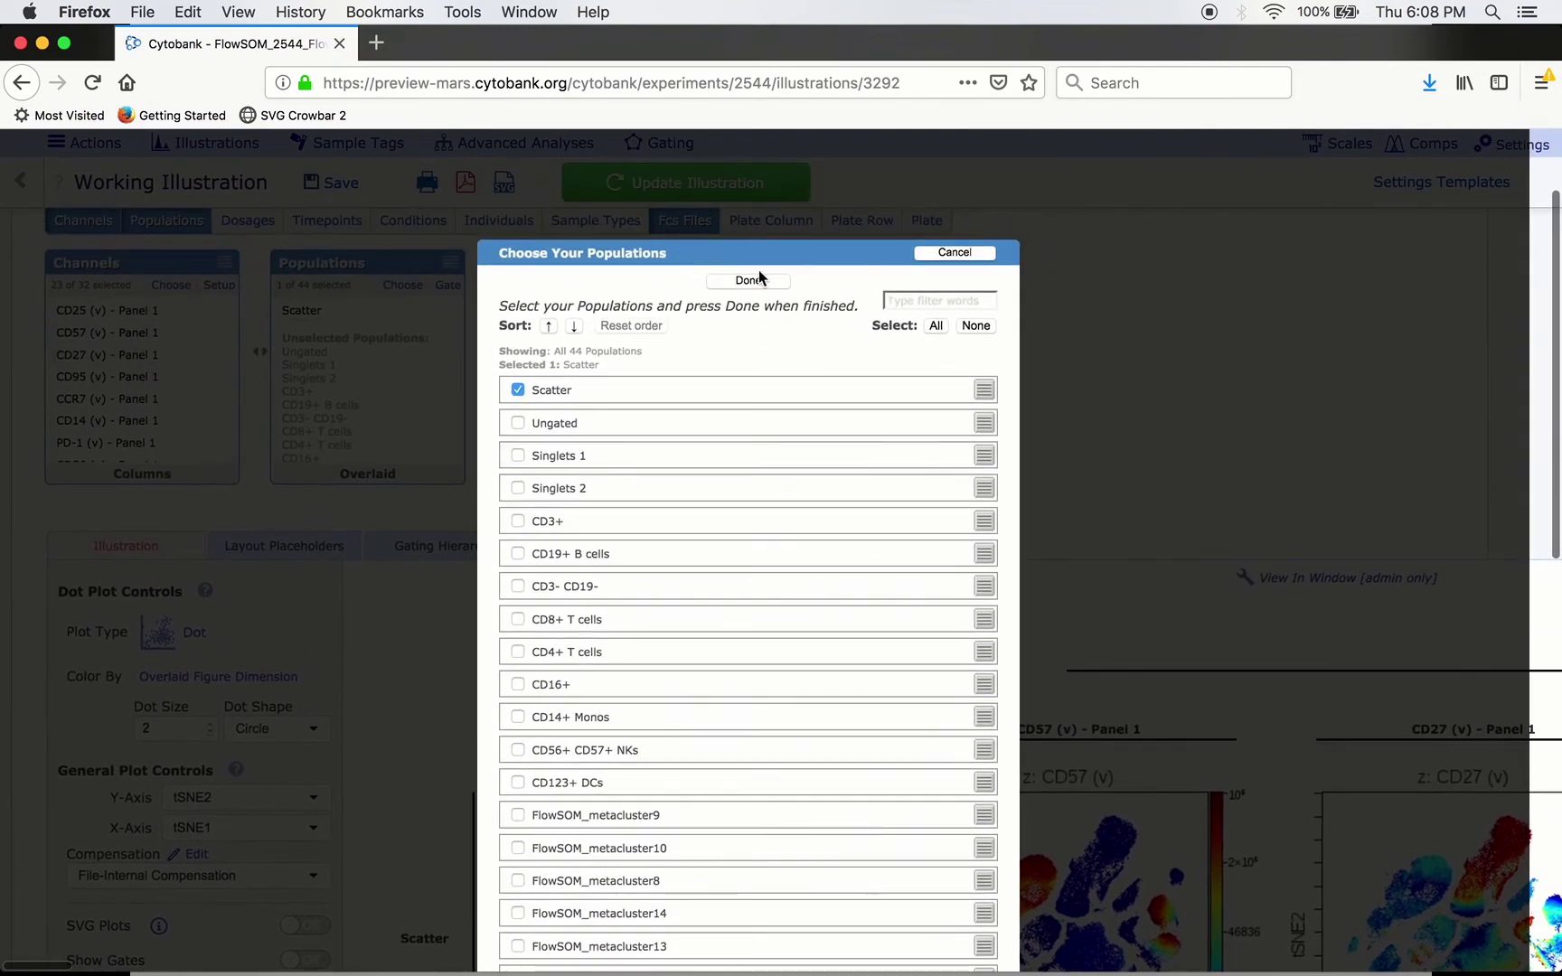
{"action": "left_click", "coordinate": [927, 300]}
{"action": "type", "text": "meta"}
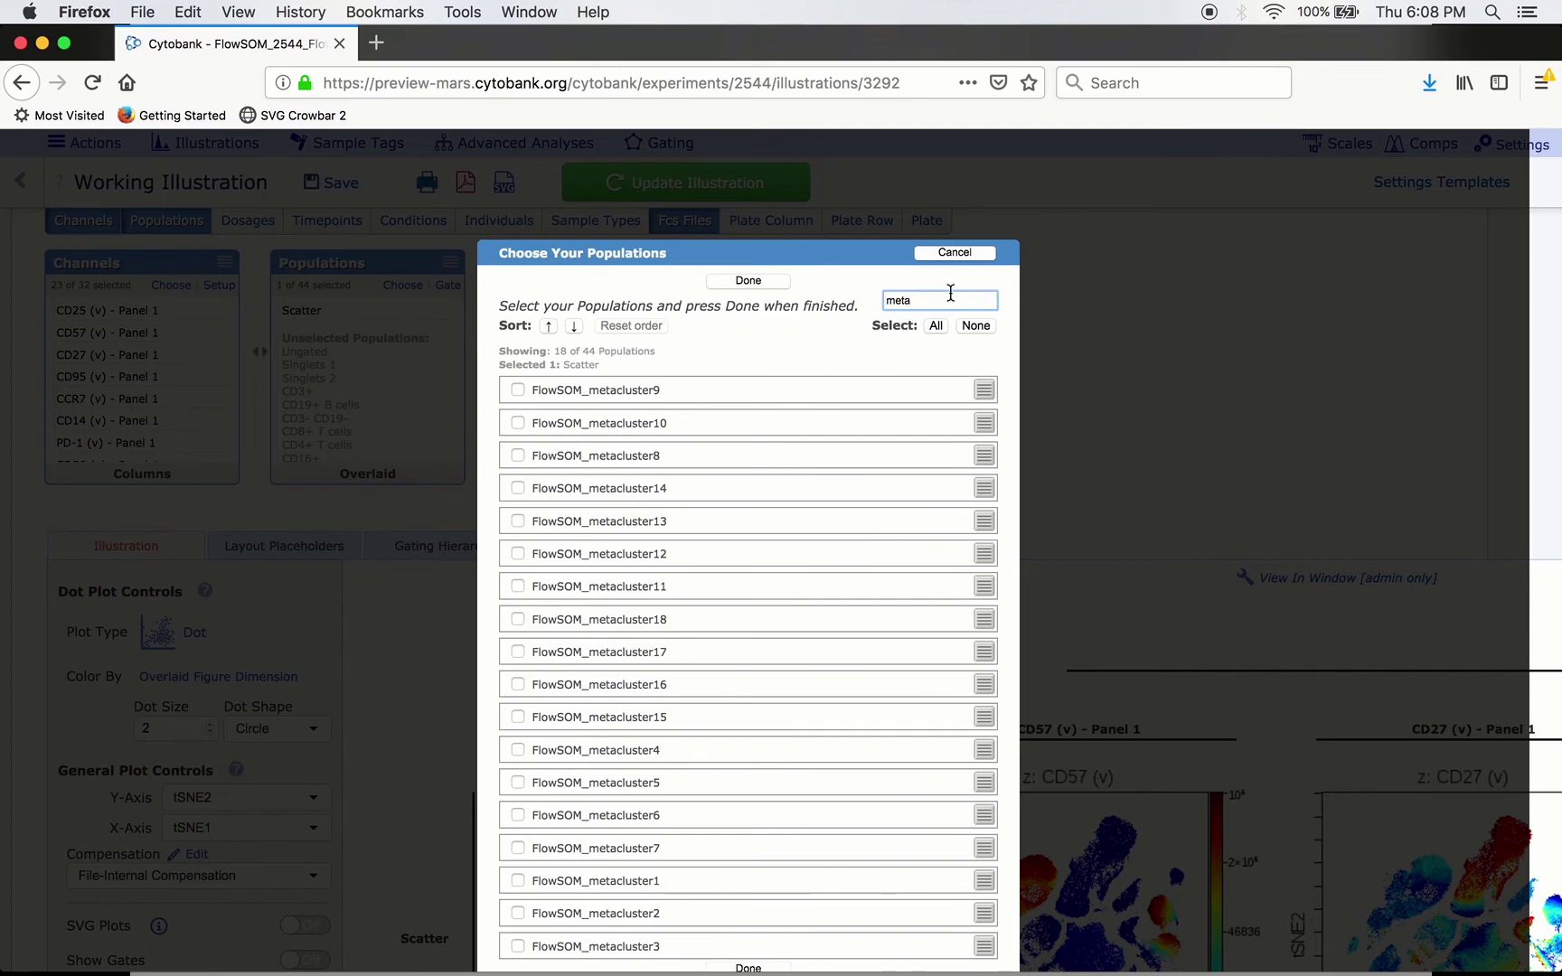
{"action": "left_click", "coordinate": [935, 326]}
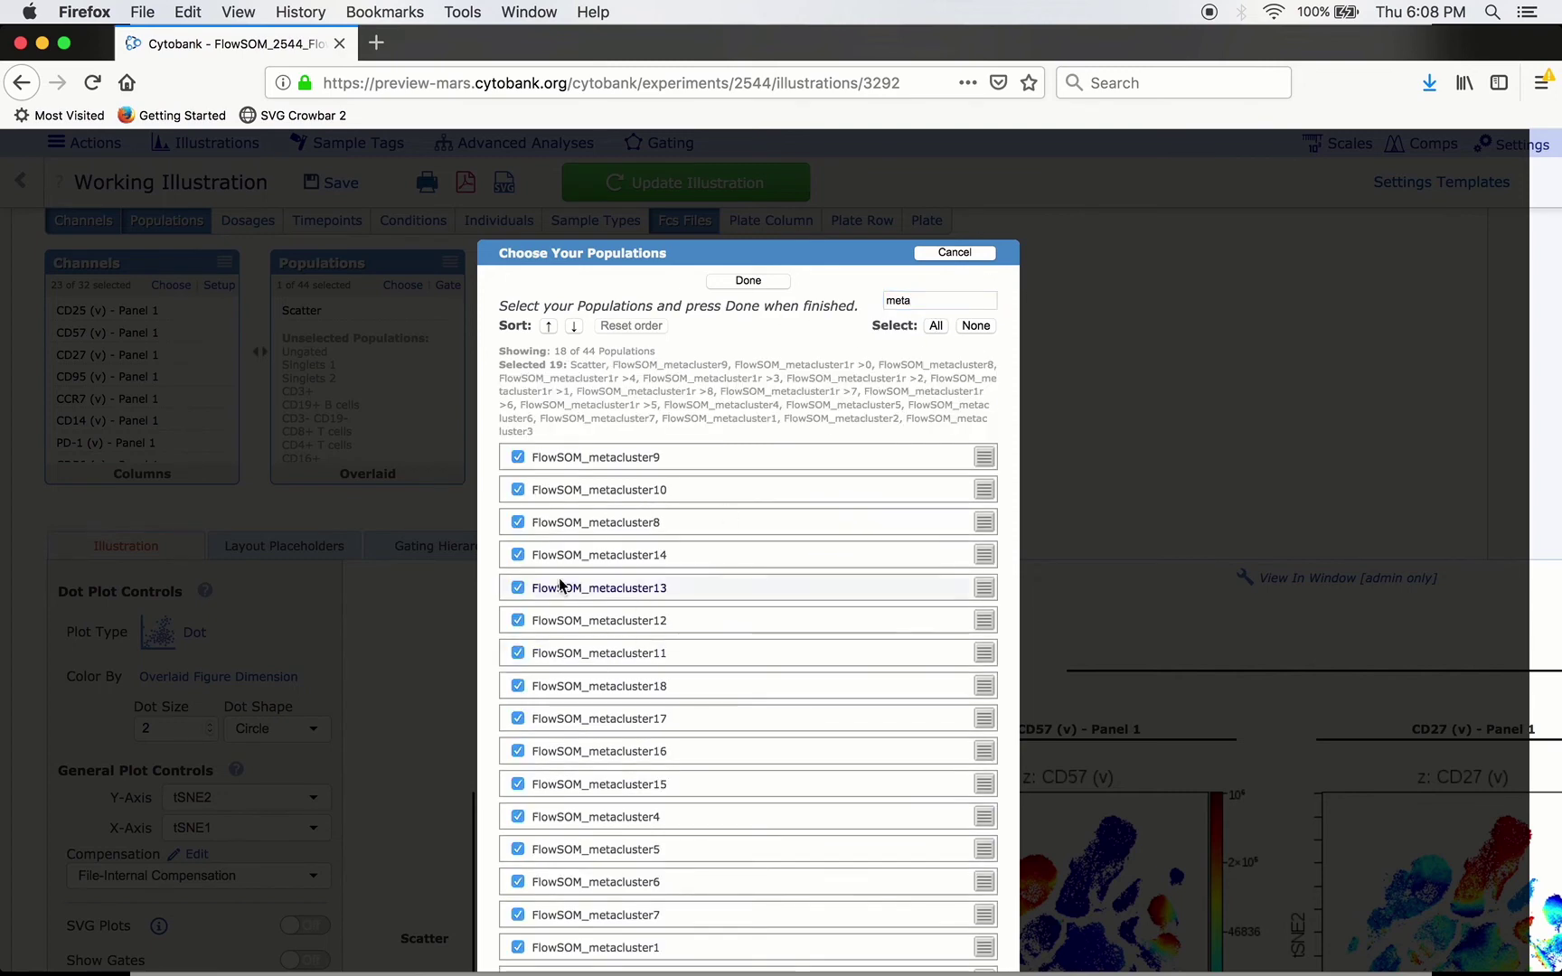
Reorder the selected populations so FlowSOM_metacluster1 and FlowSOM_metacluster2 come first in the metacluster list.
{"action": "scroll", "coordinate": [542, 777], "scroll_direction": "down", "scroll_amount": 3}
{"action": "scroll", "coordinate": [542, 785], "scroll_direction": "up", "scroll_amount": 2}
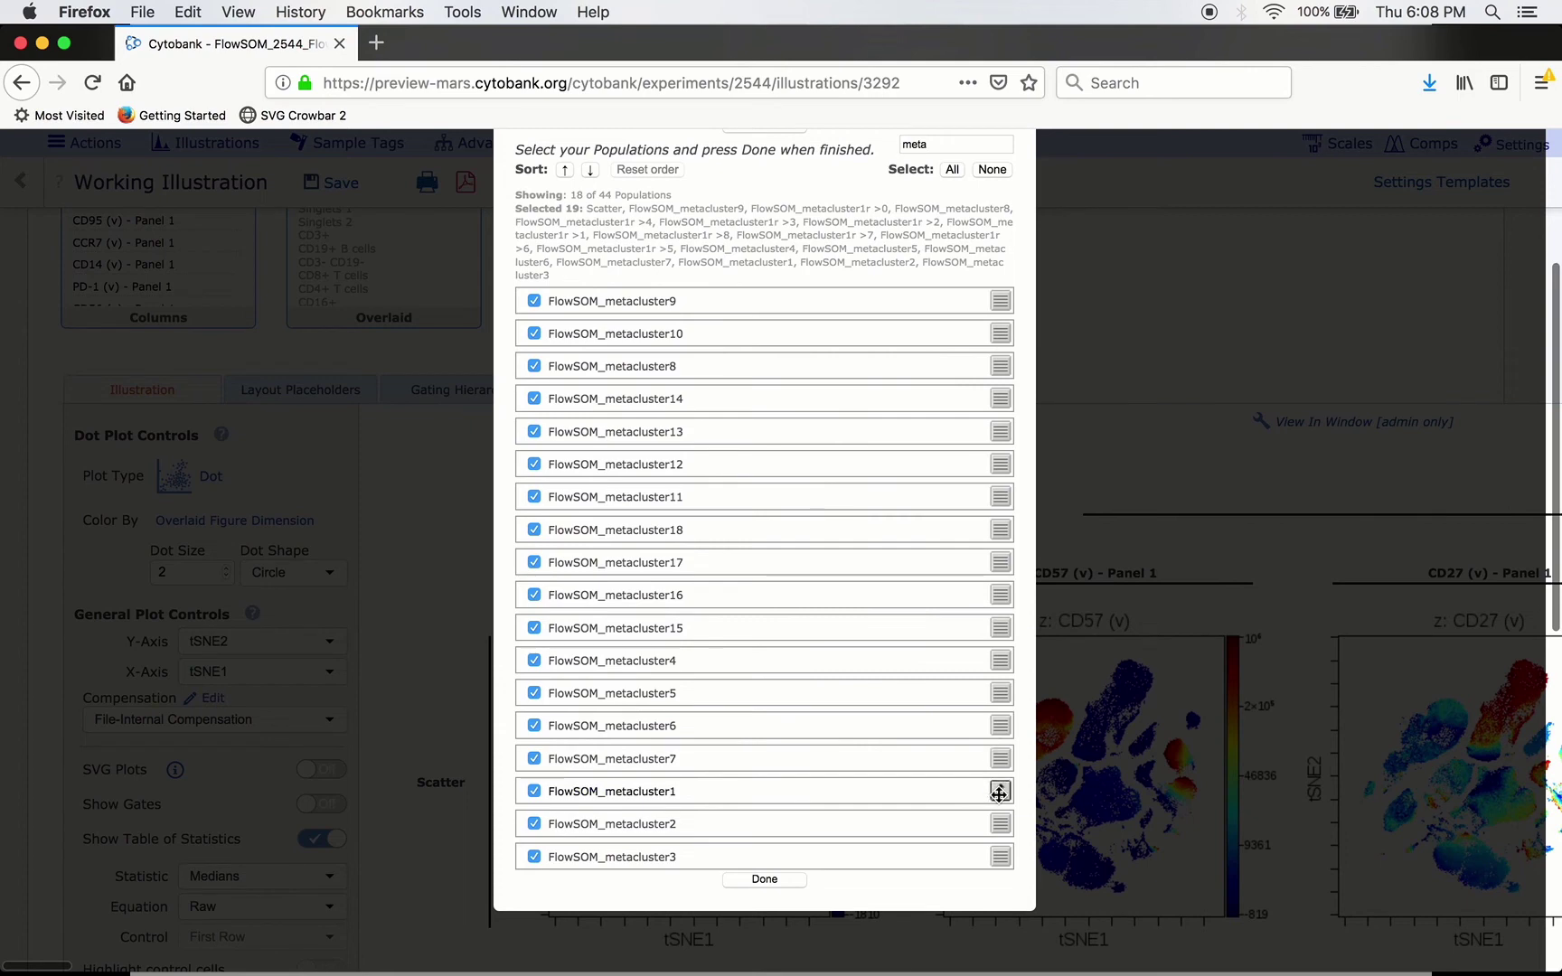
{"action": "left_click_drag", "start_coordinate": [999, 792], "coordinate": [1011, 298]}
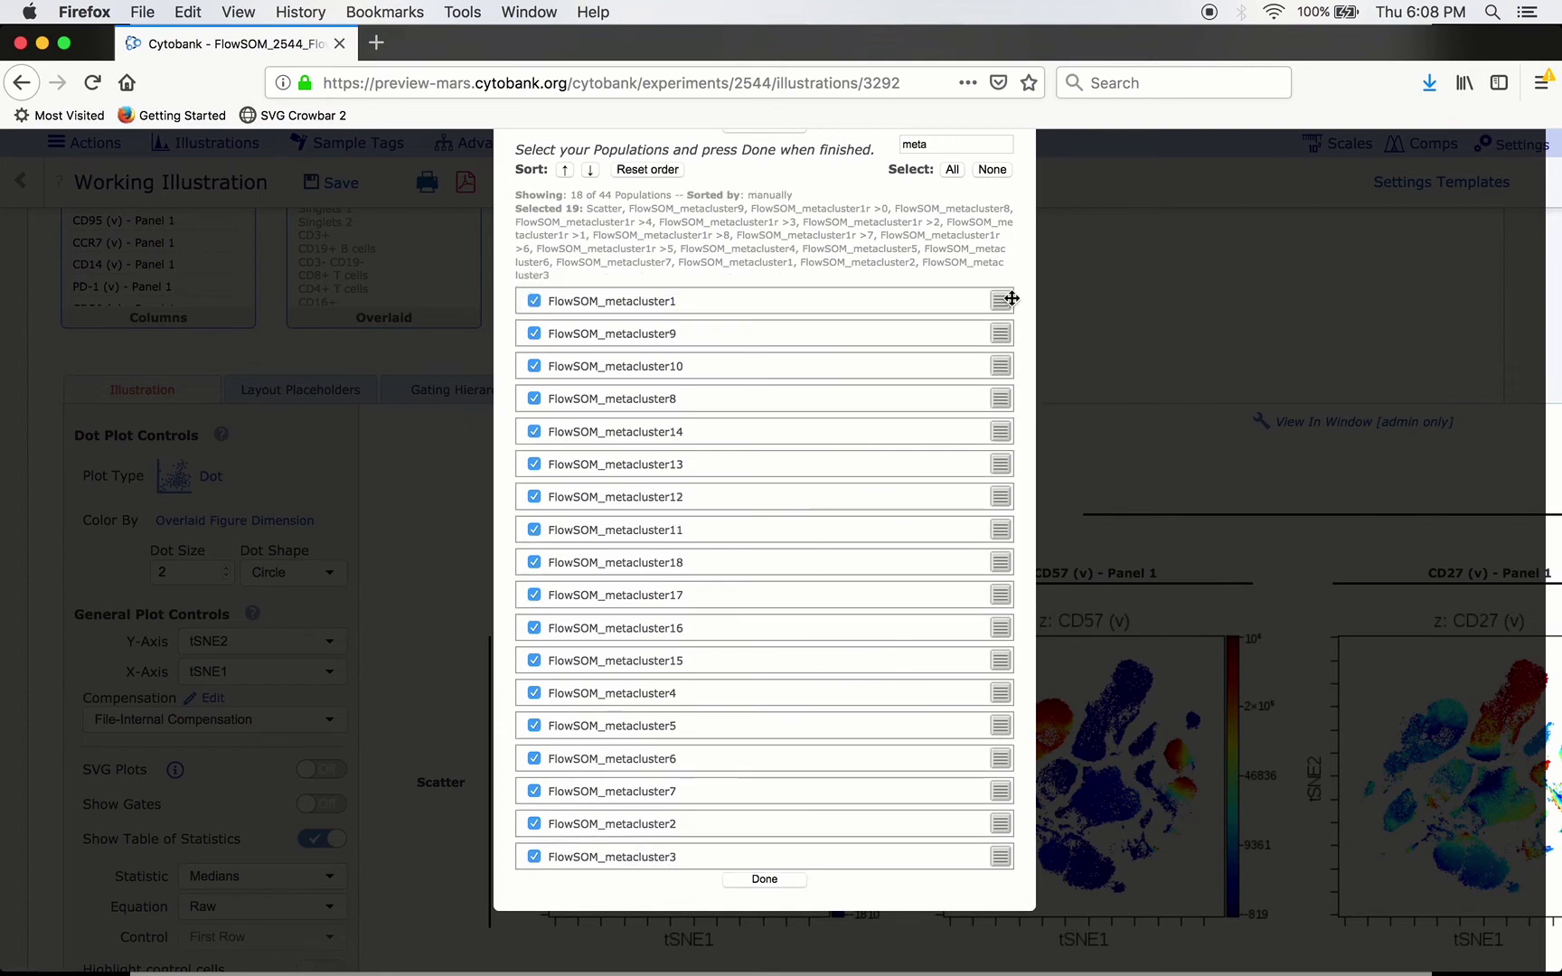
{"action": "left_click_drag", "start_coordinate": [1000, 816], "coordinate": [993, 326]}
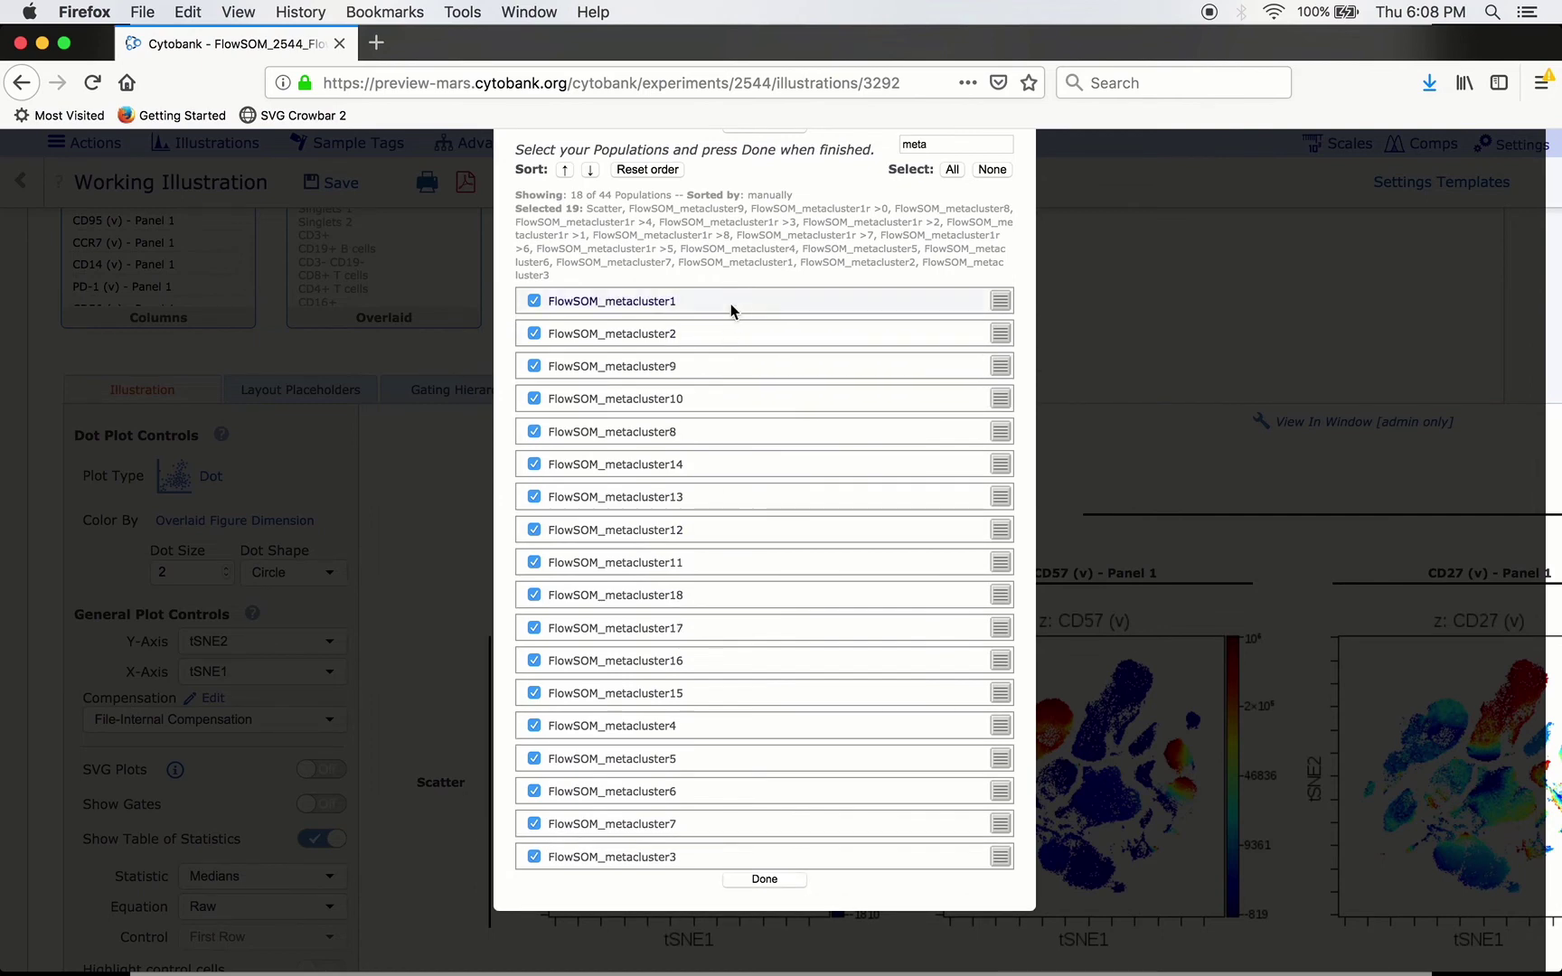
{"action": "scroll", "coordinate": [719, 557], "scroll_direction": "up", "scroll_amount": 3}
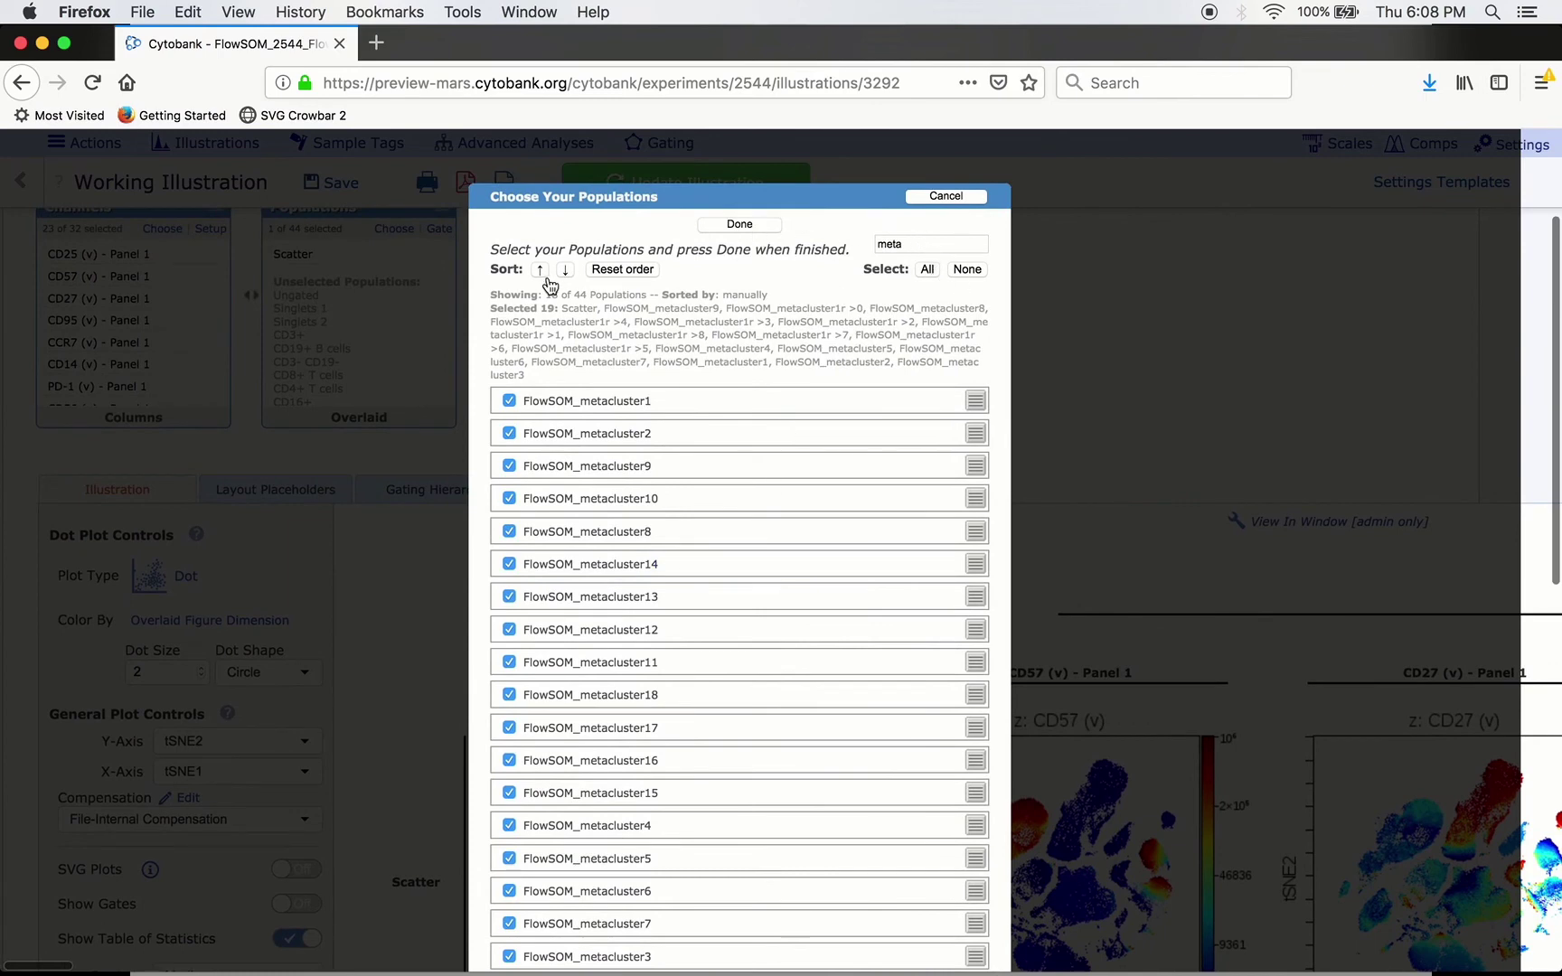
Clear the population filter, deselect Scatter and accept the metacluster-only population selection.
{"action": "double_click", "coordinate": [927, 237]}
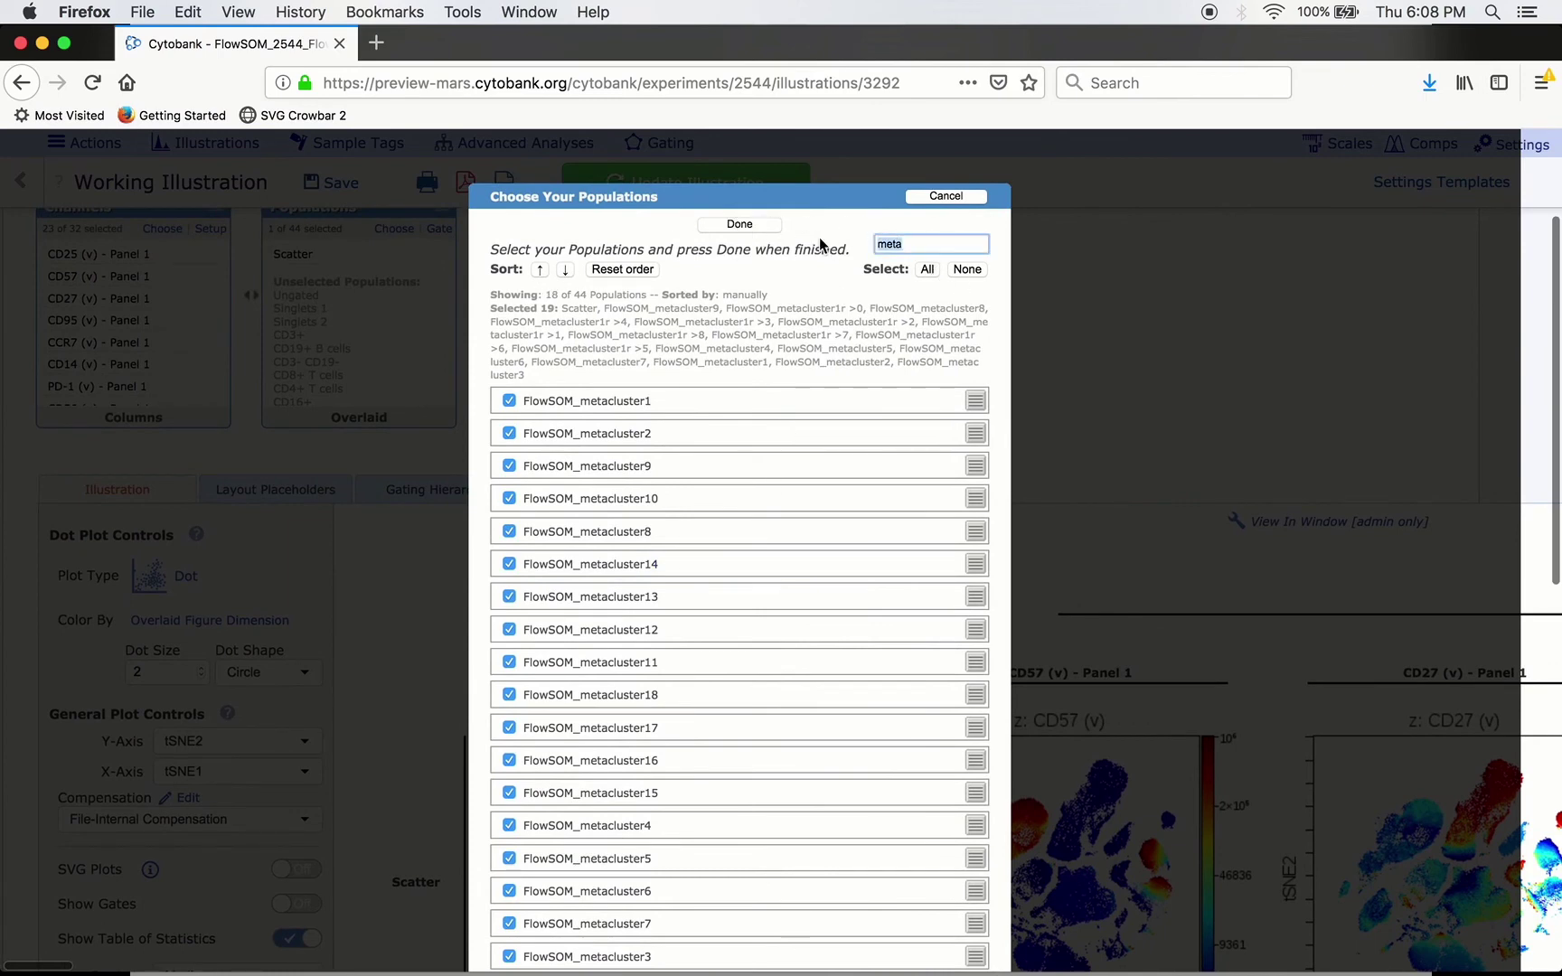
{"action": "key", "text": "BackSpace"}
{"action": "left_click", "coordinate": [509, 401]}
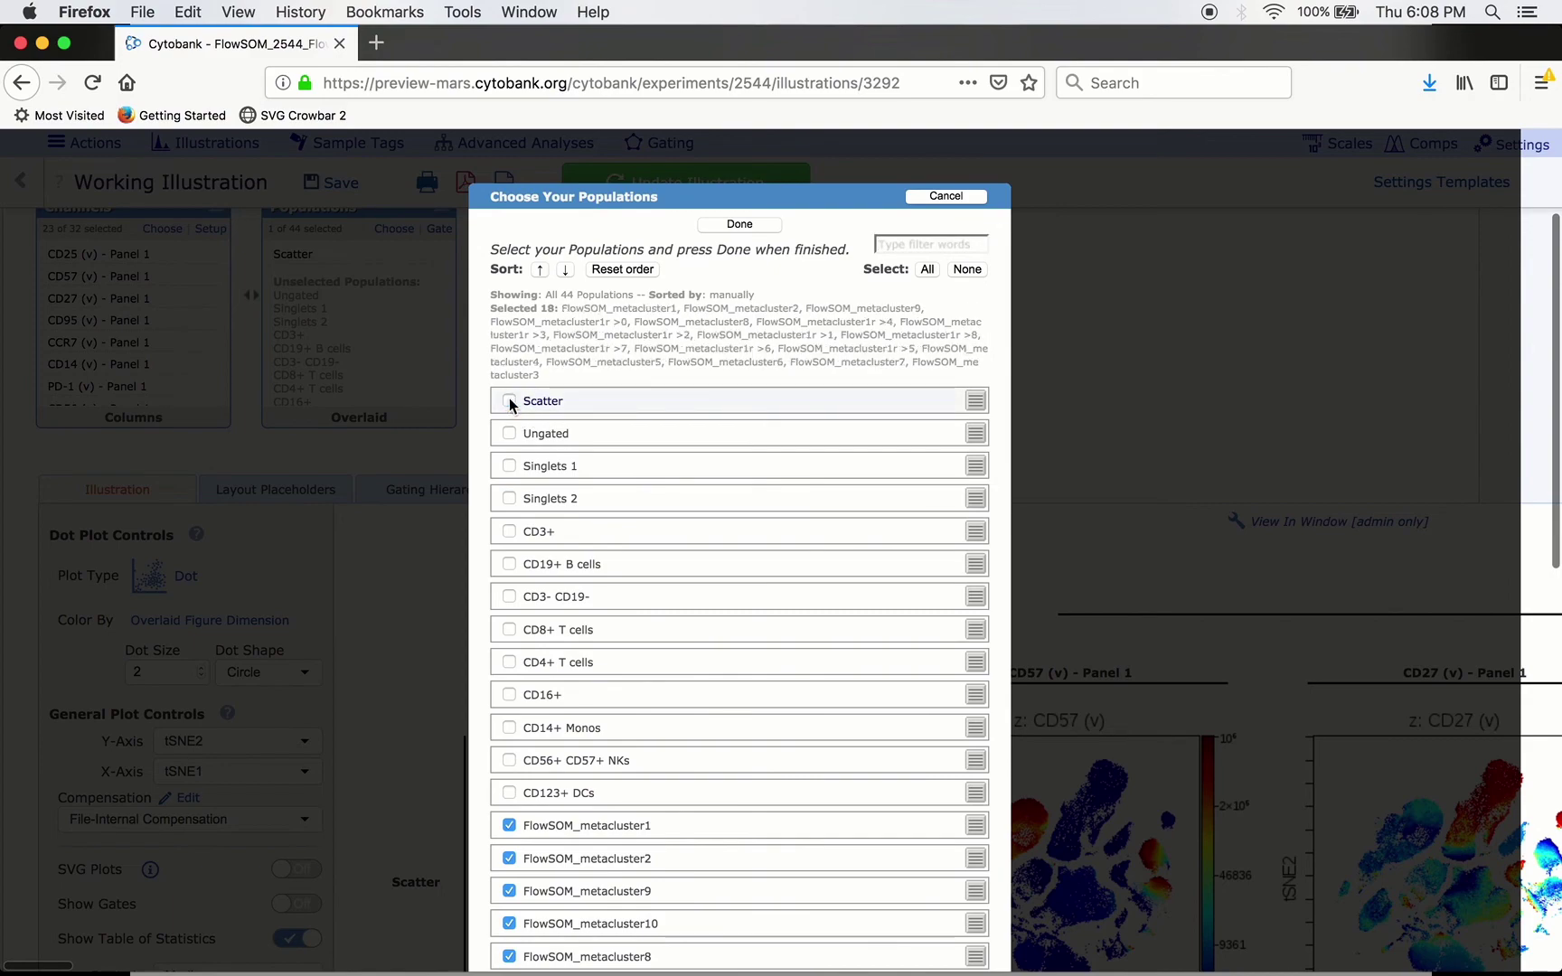
{"action": "left_click", "coordinate": [739, 223]}
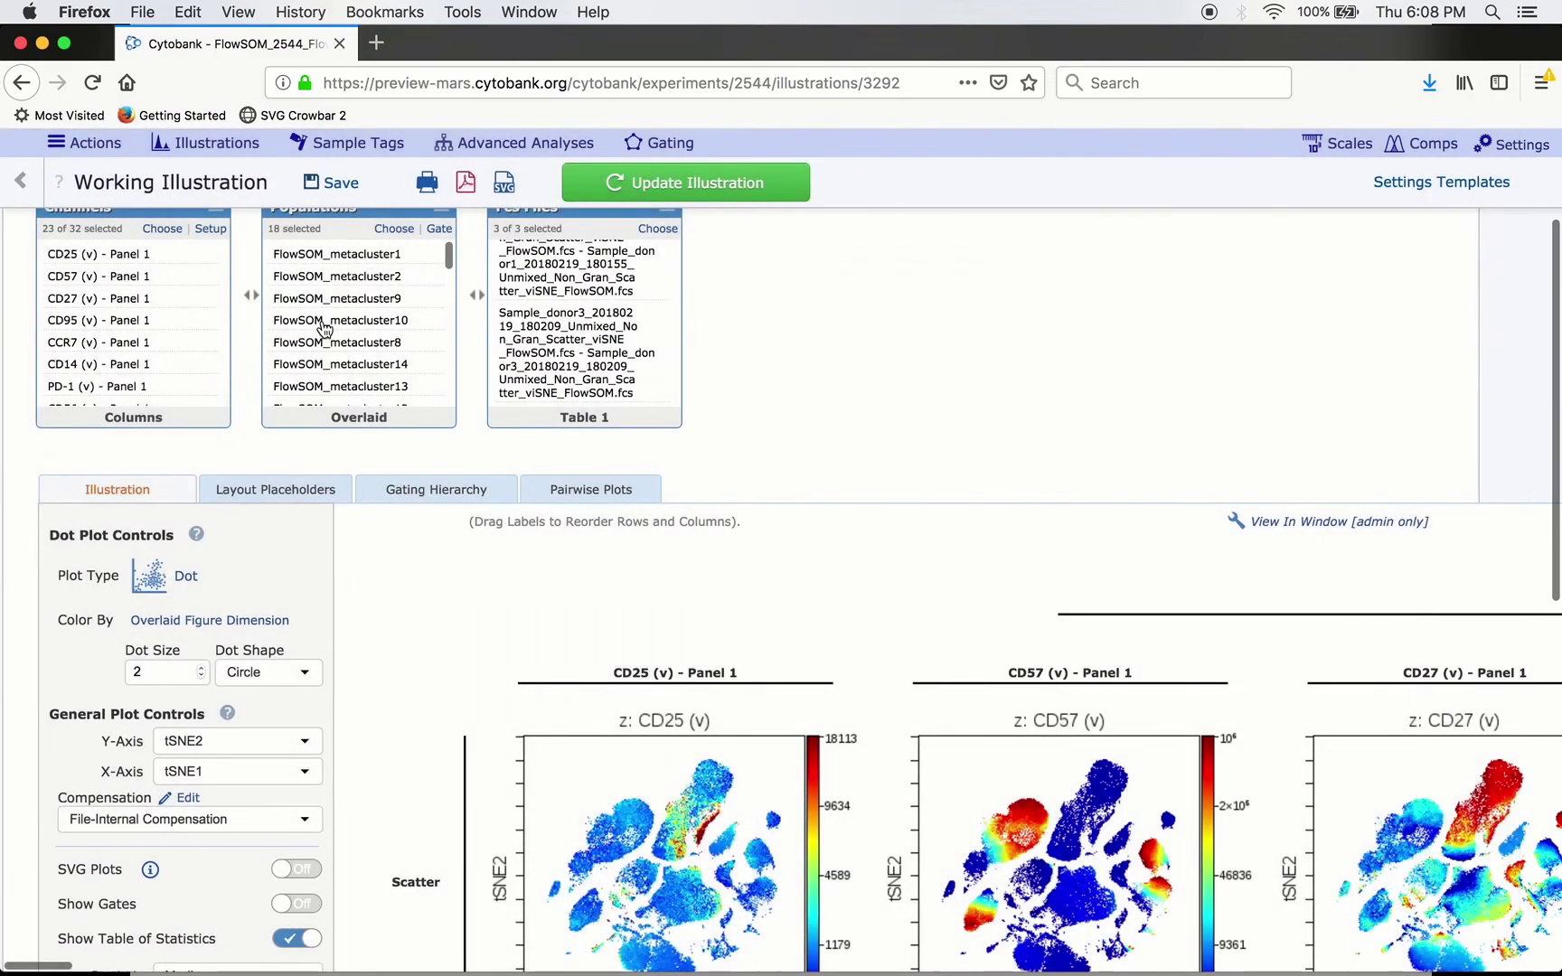
Remove Channels from the figure dimensions and arrange the layout with Fcs Files as columns and Populations overlaid.
{"action": "left_click", "coordinate": [167, 229]}
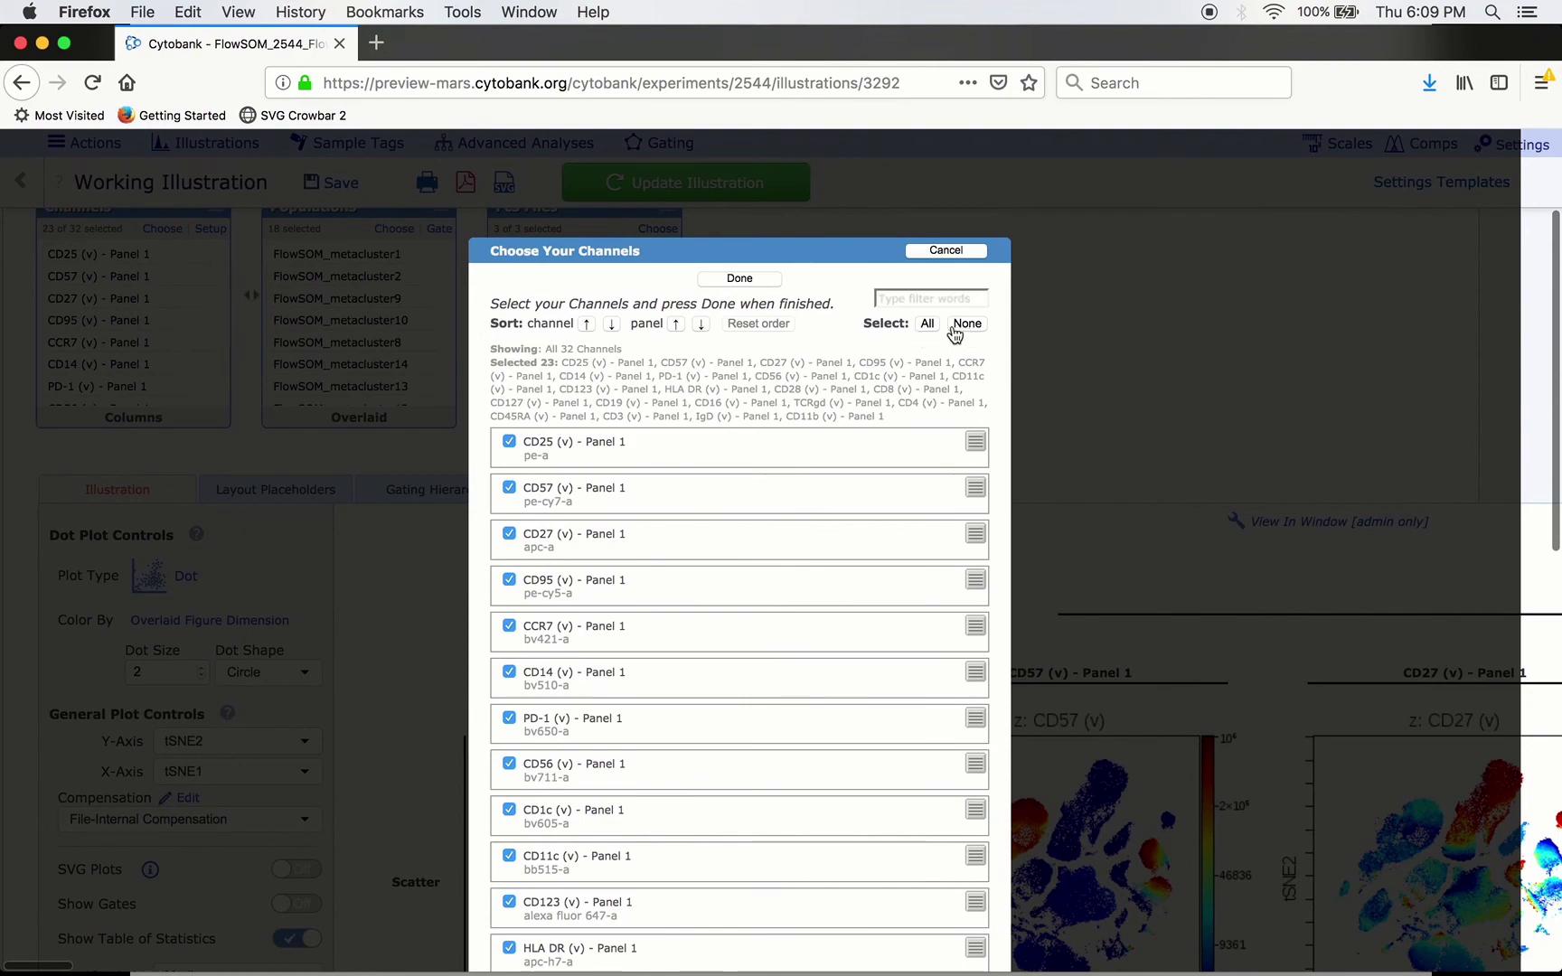
{"action": "left_click", "coordinate": [972, 247]}
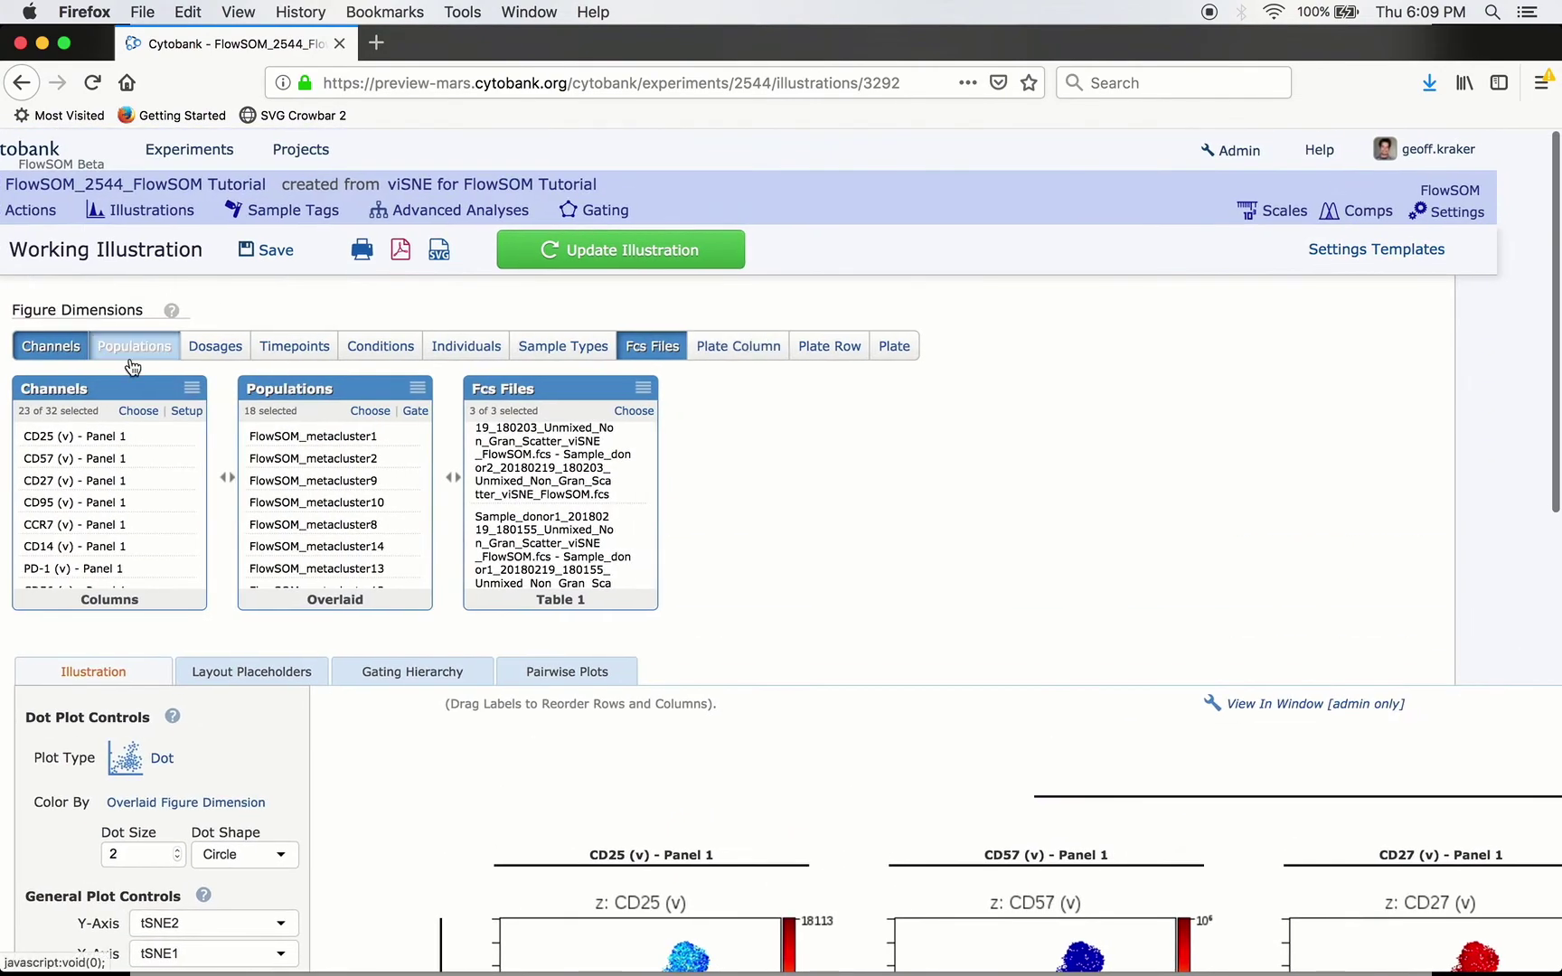
{"action": "left_click", "coordinate": [51, 346]}
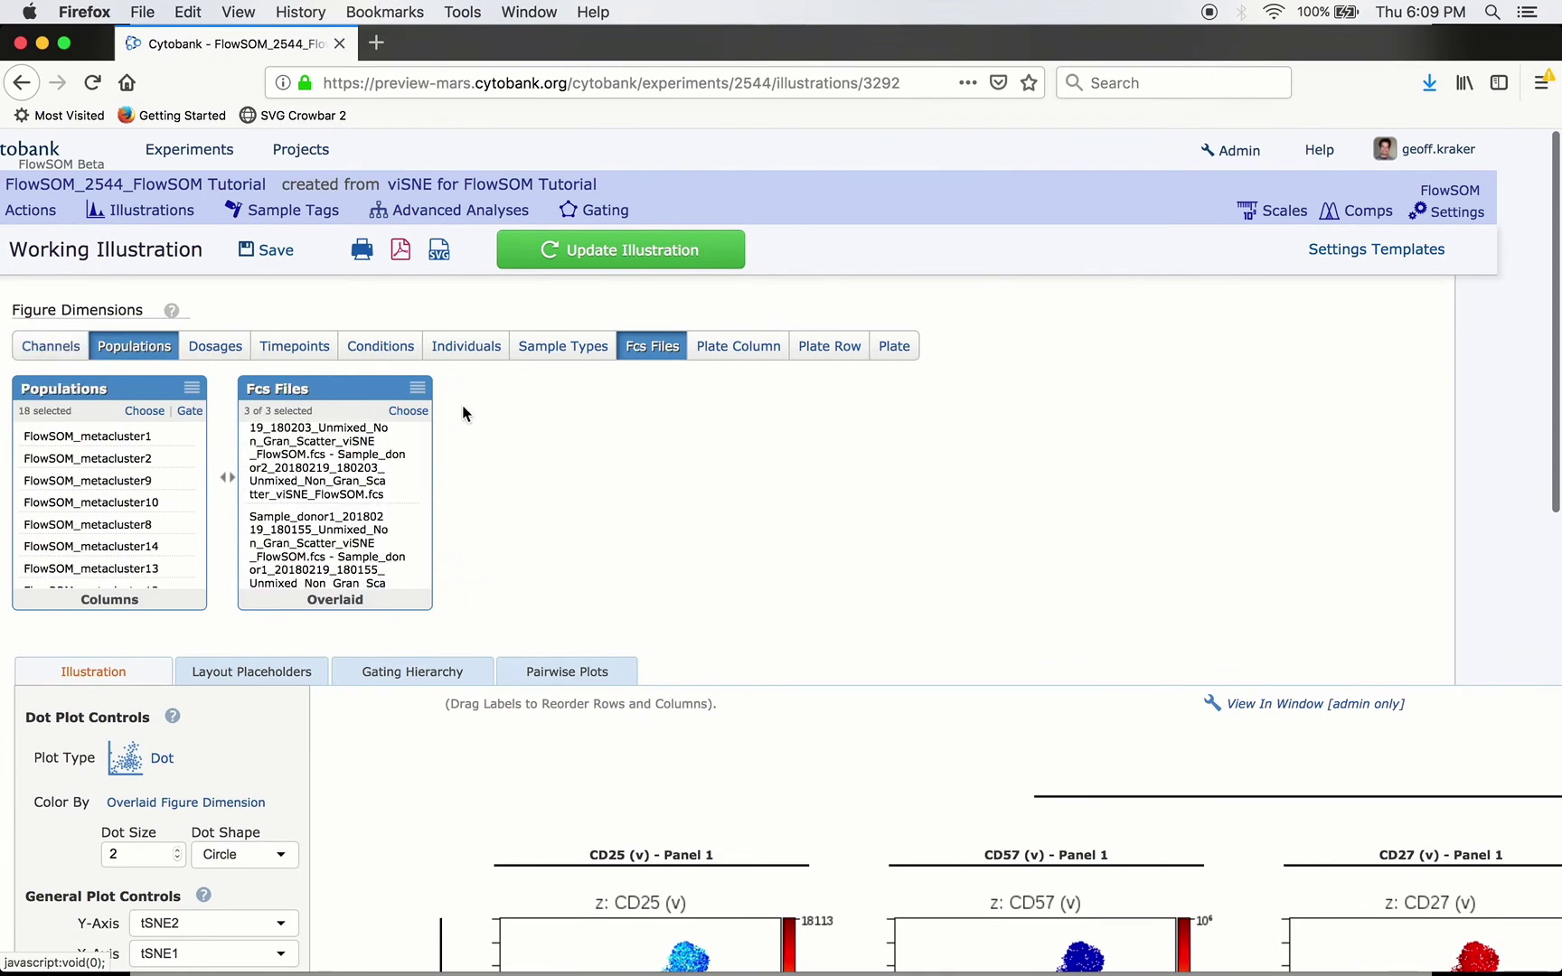
{"action": "left_click_drag", "start_coordinate": [357, 389], "coordinate": [63, 398]}
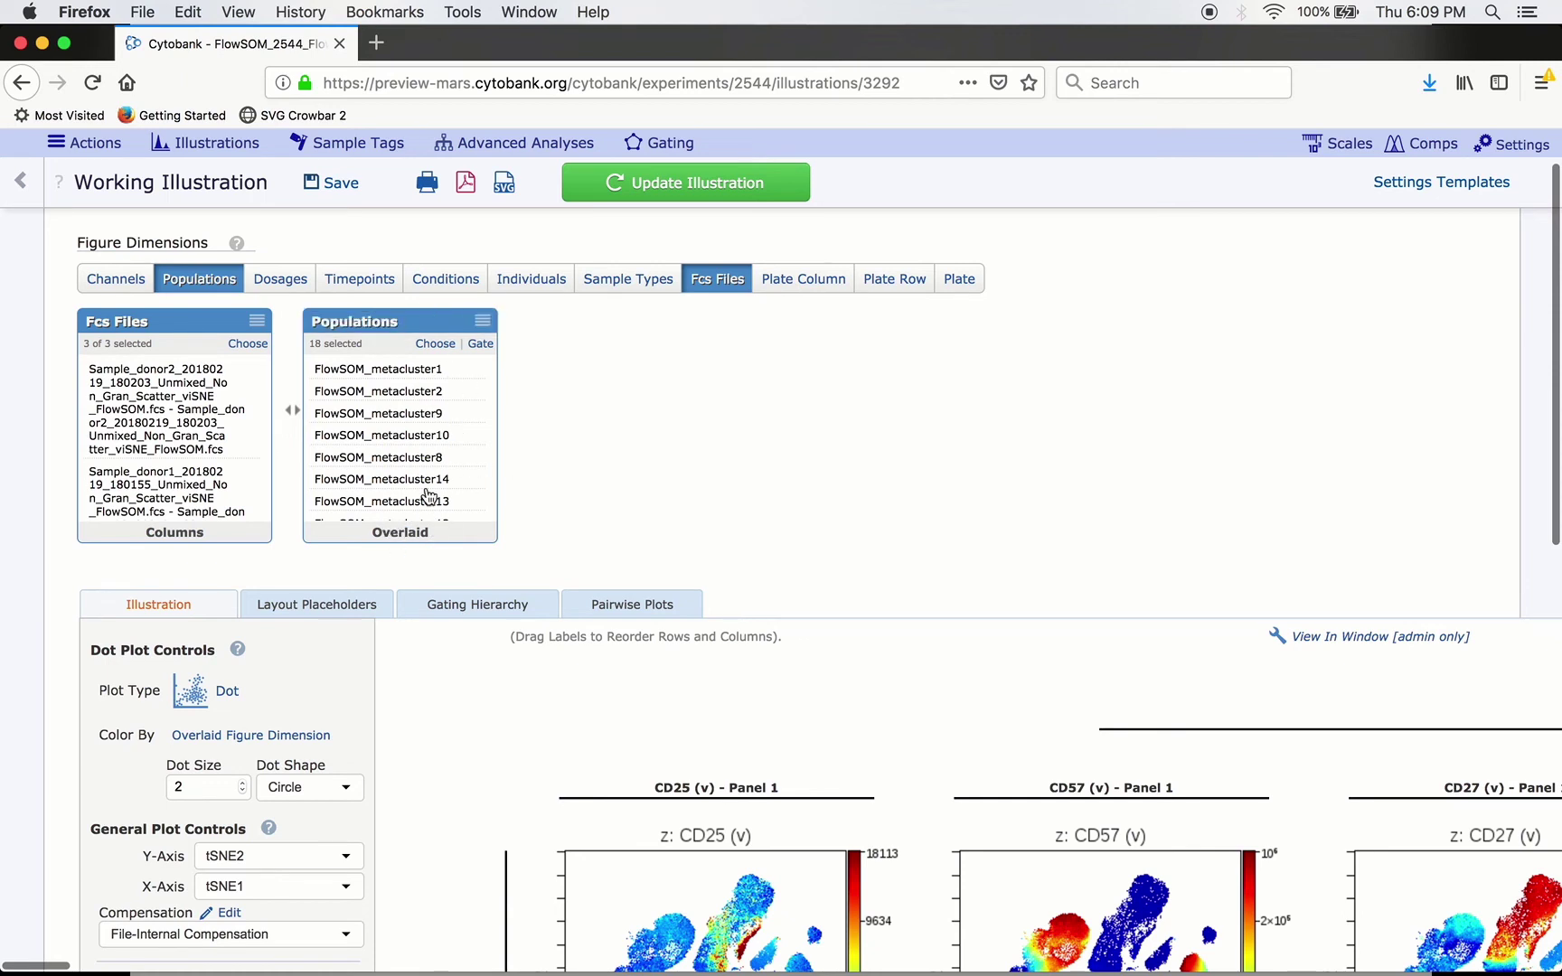
Check the donor files in the columns dimension and update the illustration to draw the overlaid metacluster plots.
{"action": "scroll", "coordinate": [133, 455], "scroll_direction": "down", "scroll_amount": 3}
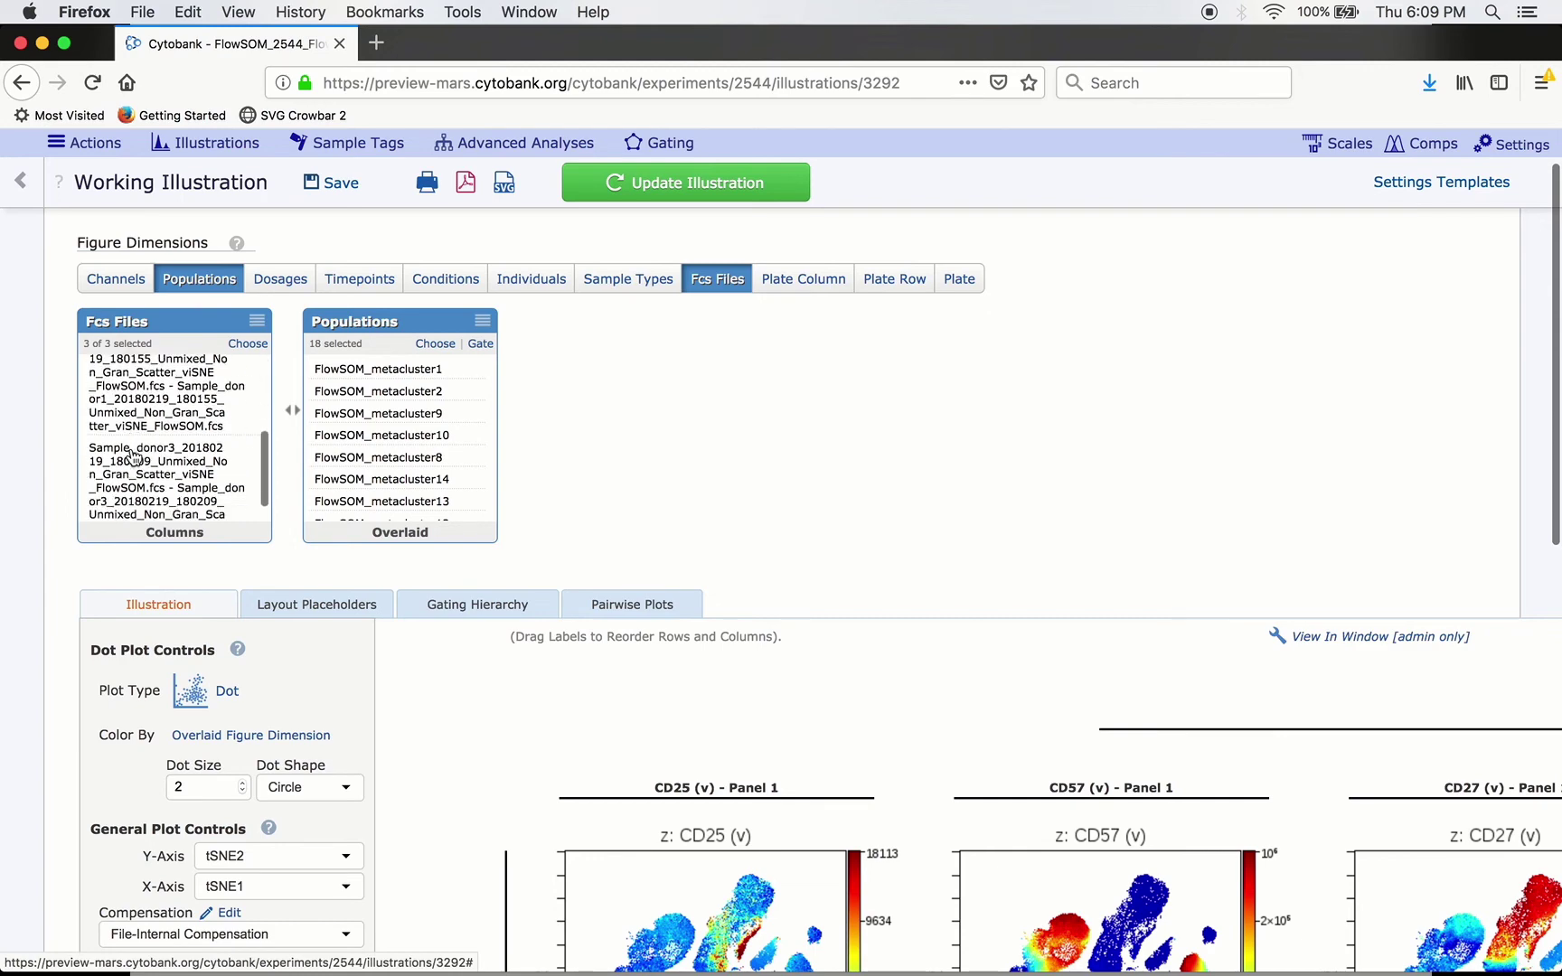
{"action": "scroll", "coordinate": [131, 454], "scroll_direction": "up", "scroll_amount": 5}
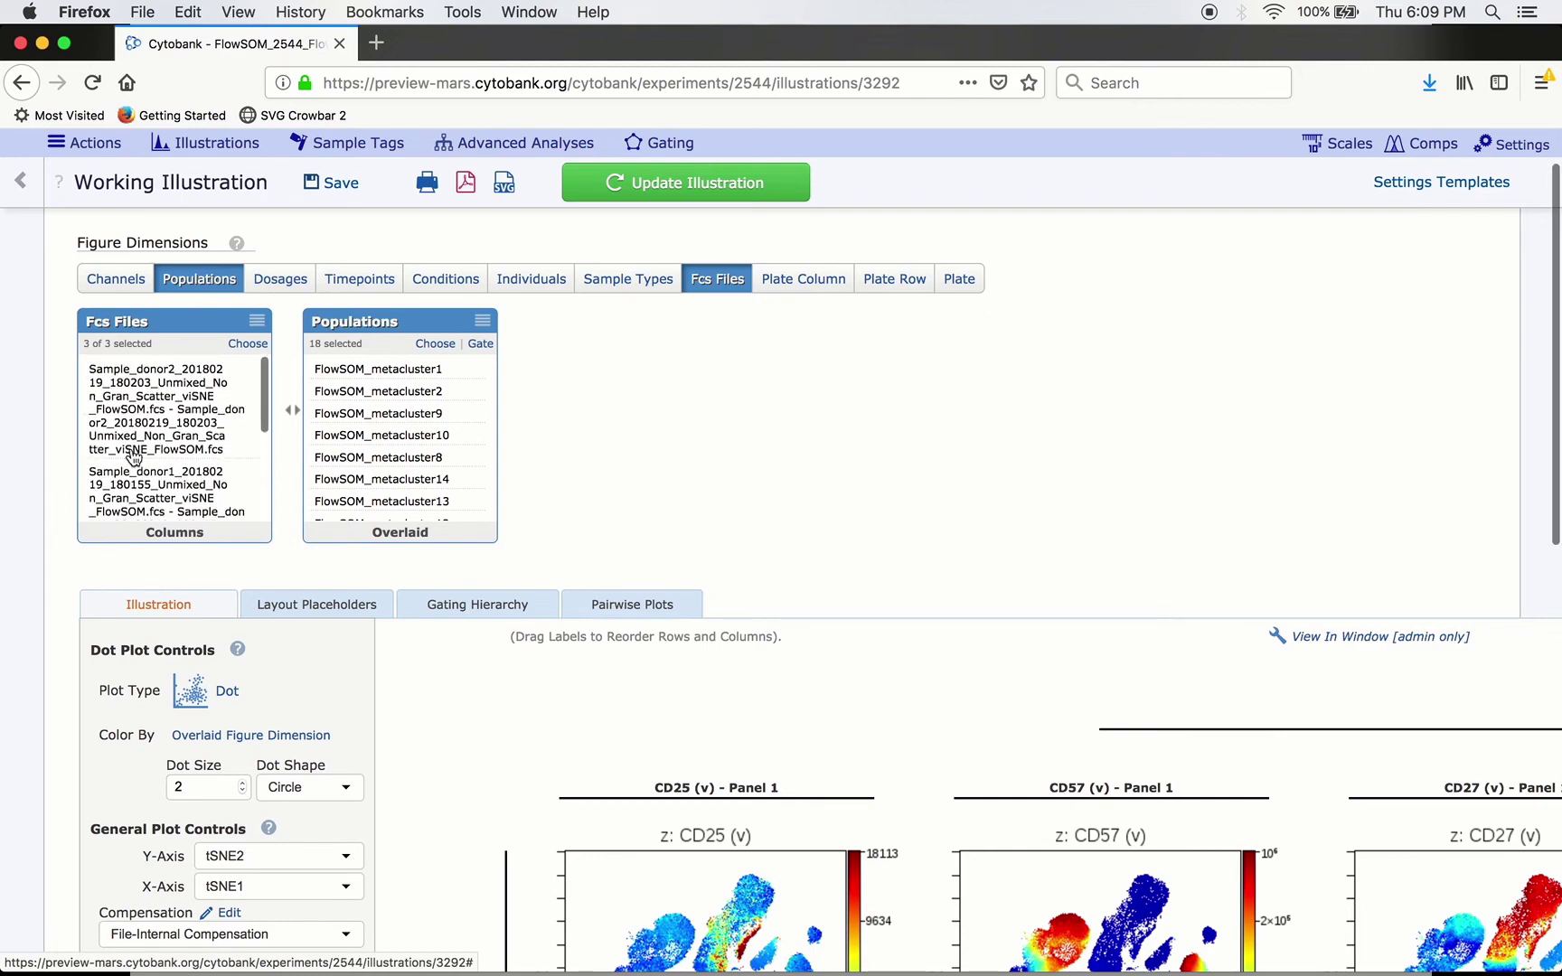
{"action": "left_click", "coordinate": [648, 197]}
{"action": "scroll", "coordinate": [662, 431], "scroll_direction": "down", "scroll_amount": 3}
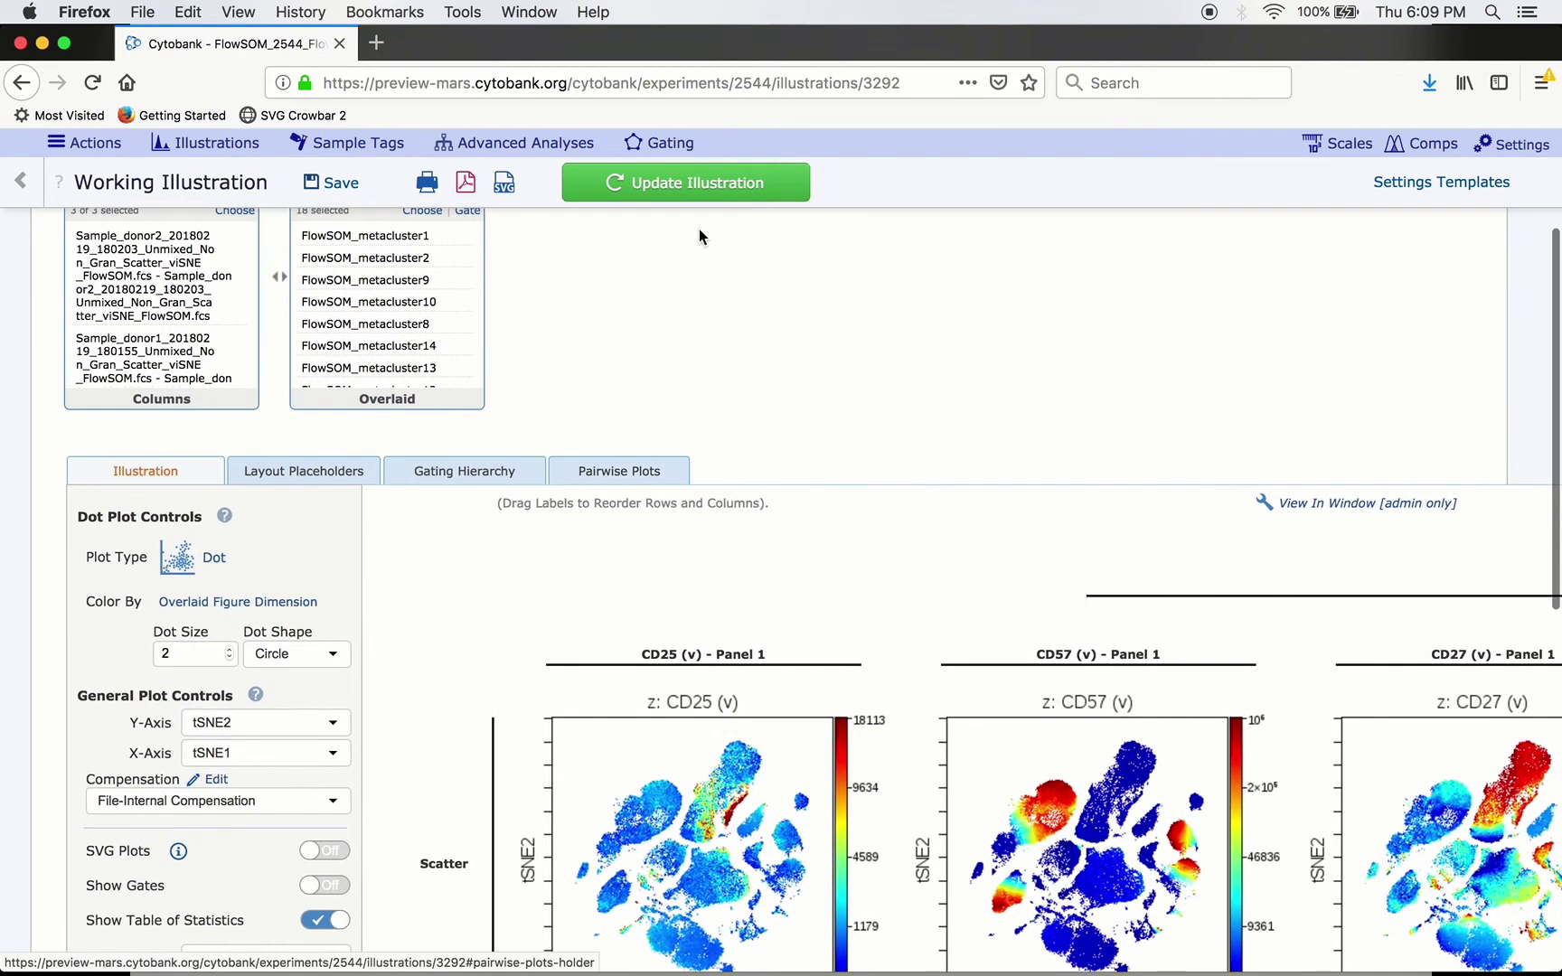
{"action": "left_click", "coordinate": [698, 183]}
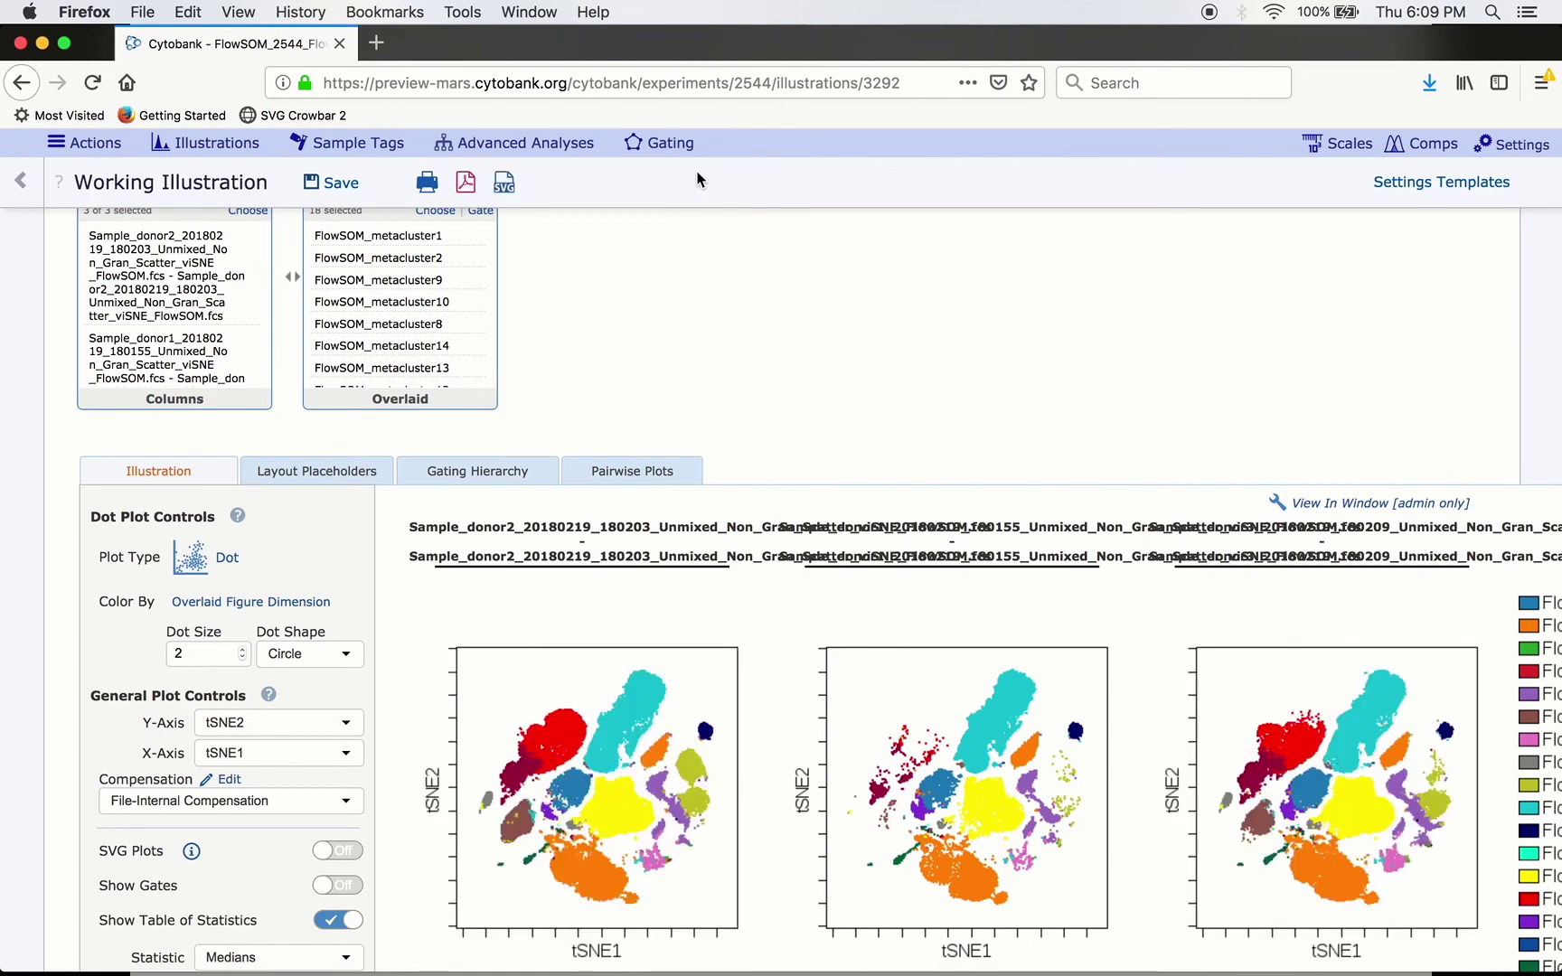
Examine the three donors' overlaid metacluster plots on the tSNE axes together with the population colour legend.
{"action": "scroll", "coordinate": [696, 170], "scroll_direction": "down", "scroll_amount": 5}
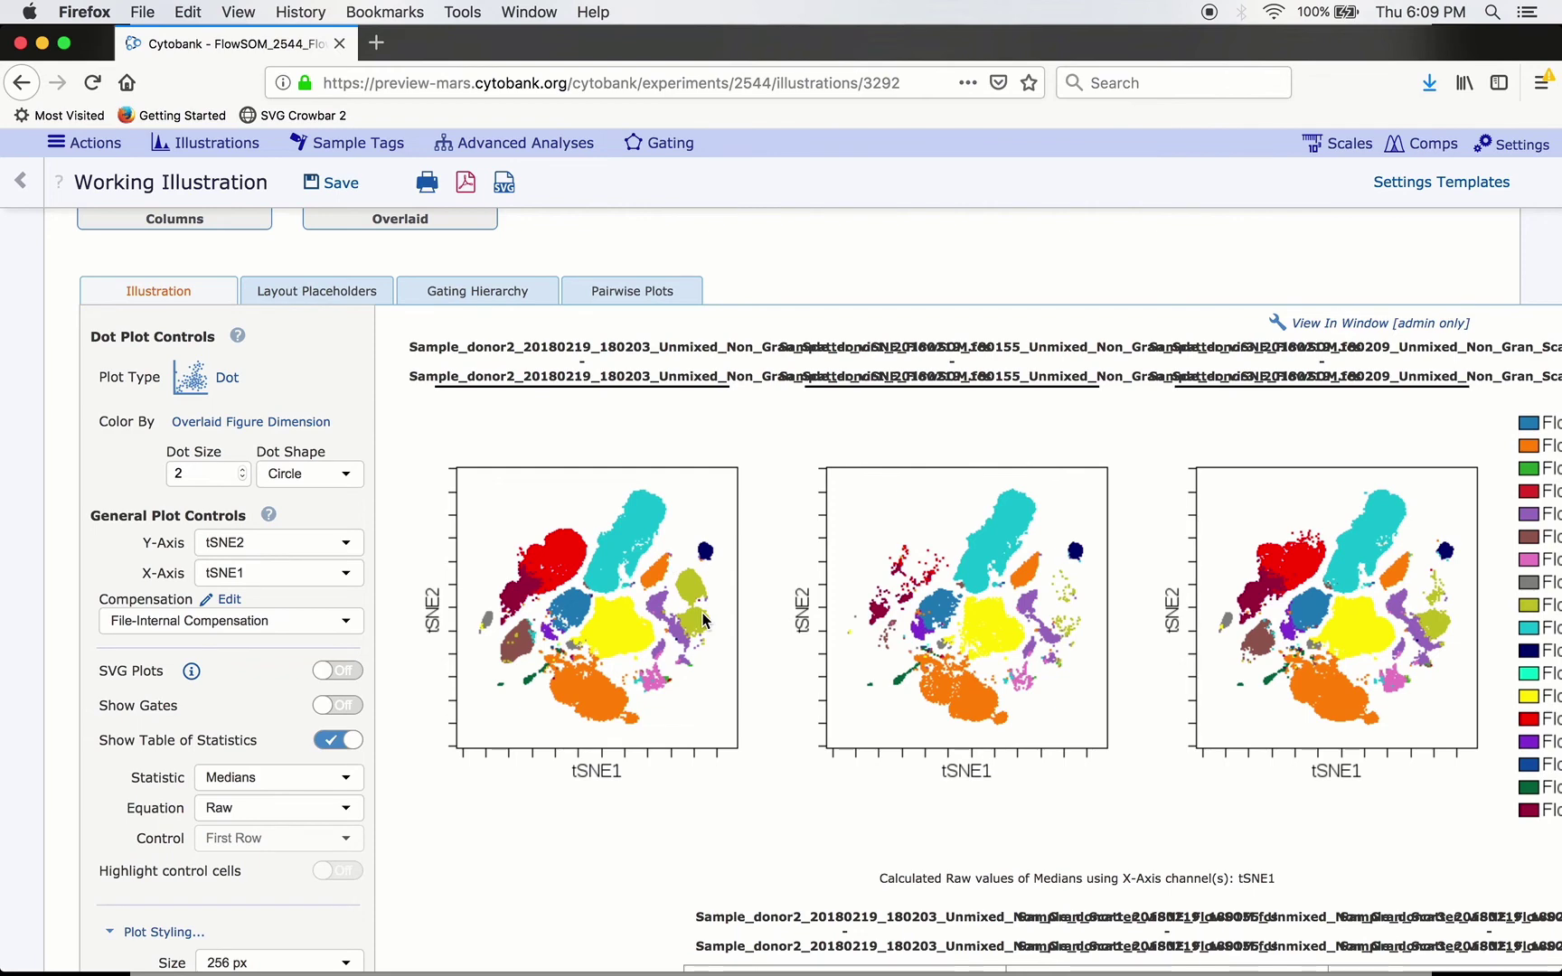
{"action": "scroll", "coordinate": [703, 620], "scroll_direction": "right", "scroll_amount": 5}
{"action": "scroll", "coordinate": [703, 620], "scroll_direction": "down", "scroll_amount": 2}
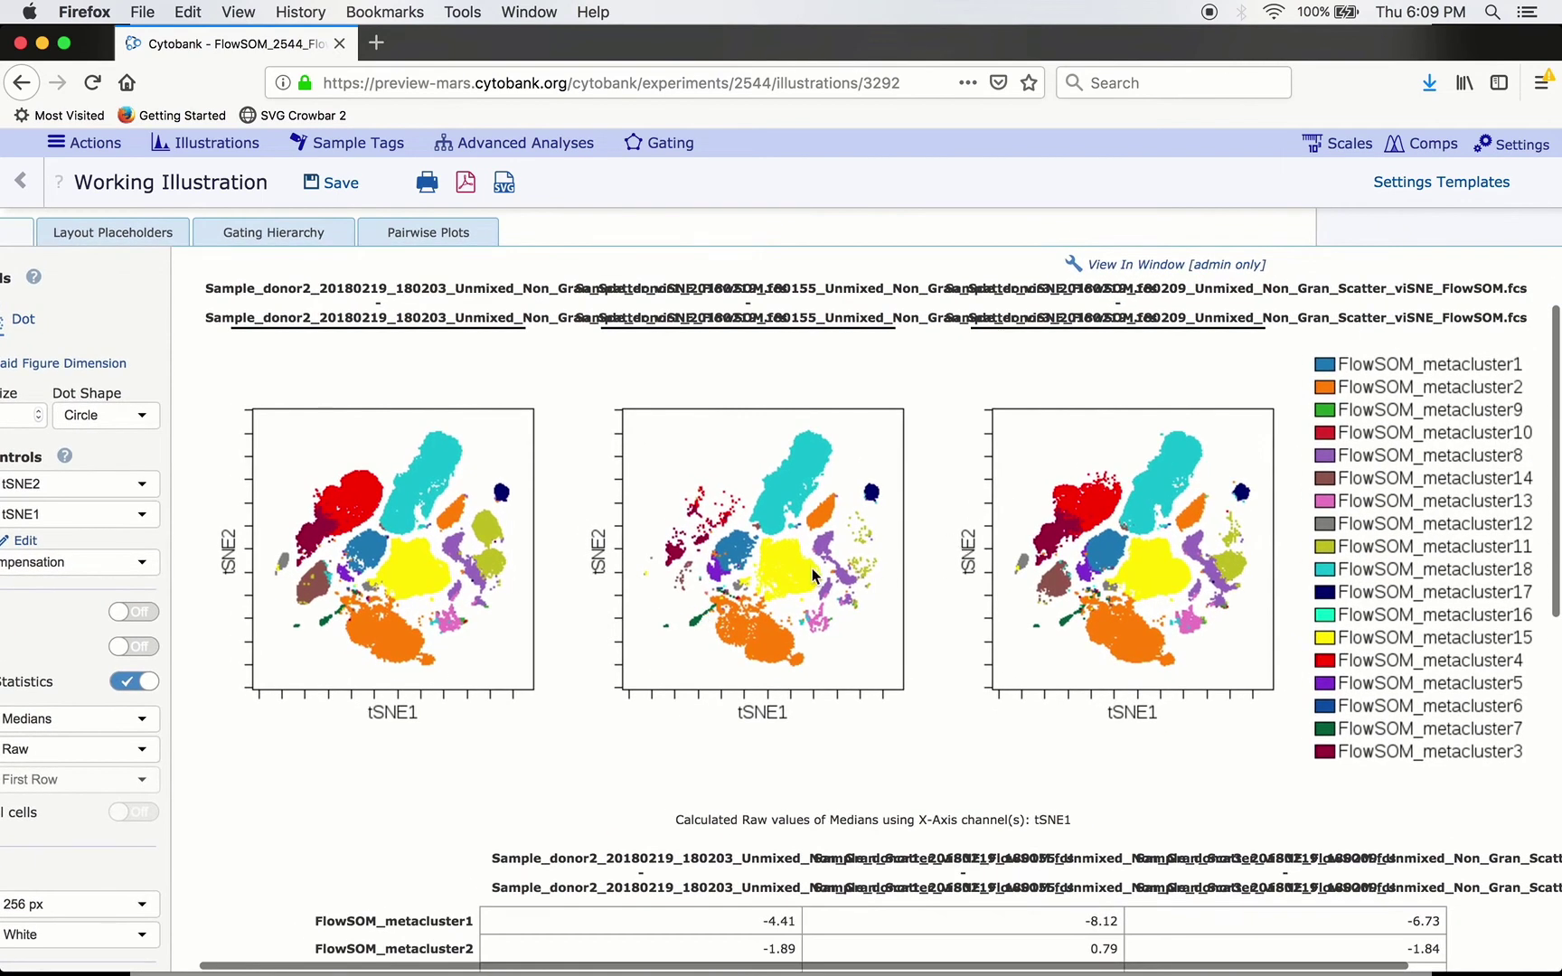
{"action": "scroll", "coordinate": [1106, 532], "scroll_direction": "right", "scroll_amount": 3}
{"action": "scroll", "coordinate": [1105, 532], "scroll_direction": "down", "scroll_amount": 1}
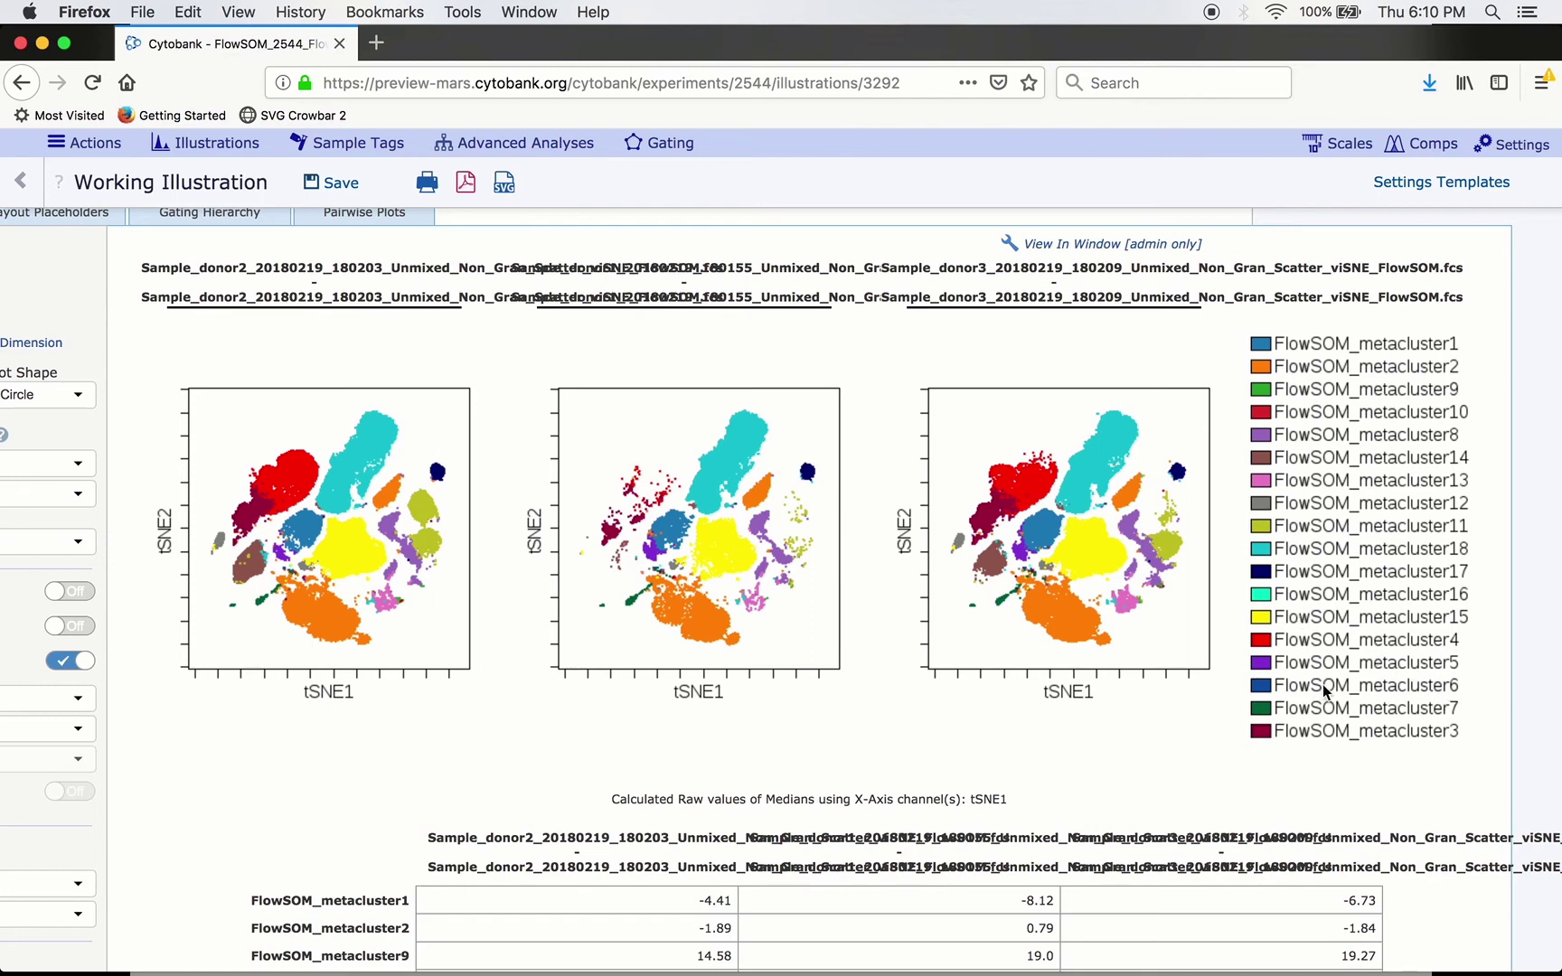
{"action": "scroll", "coordinate": [858, 590], "scroll_direction": "left", "scroll_amount": 3}
{"action": "scroll", "coordinate": [858, 590], "scroll_direction": "up", "scroll_amount": 1}
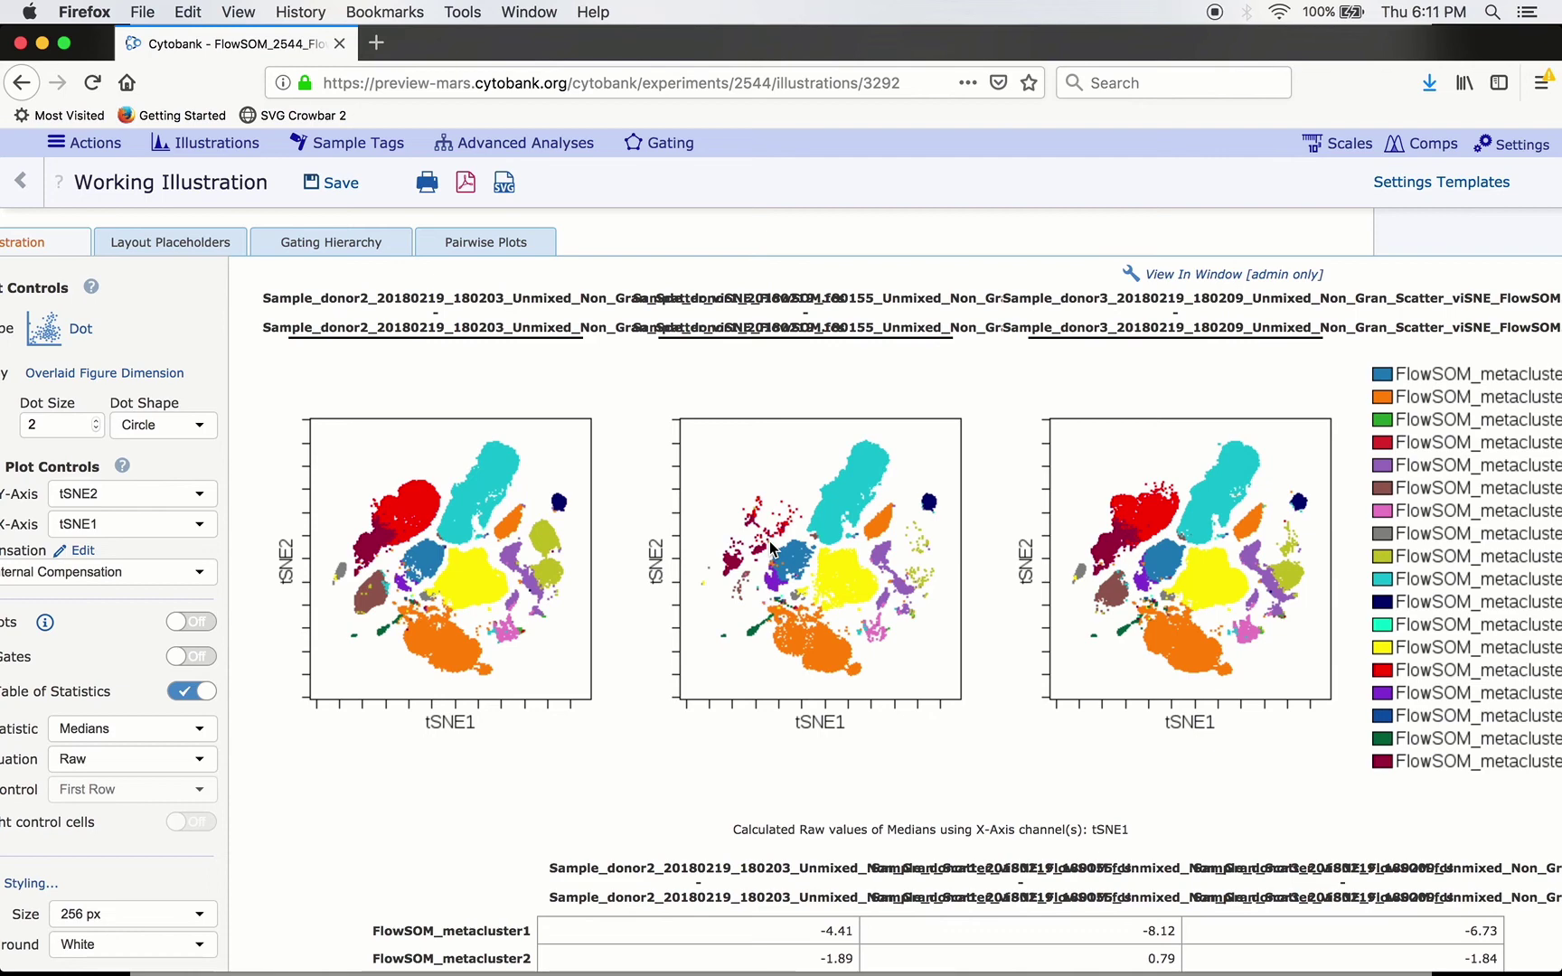
{"action": "scroll", "coordinate": [769, 544], "scroll_direction": "left", "scroll_amount": 3}
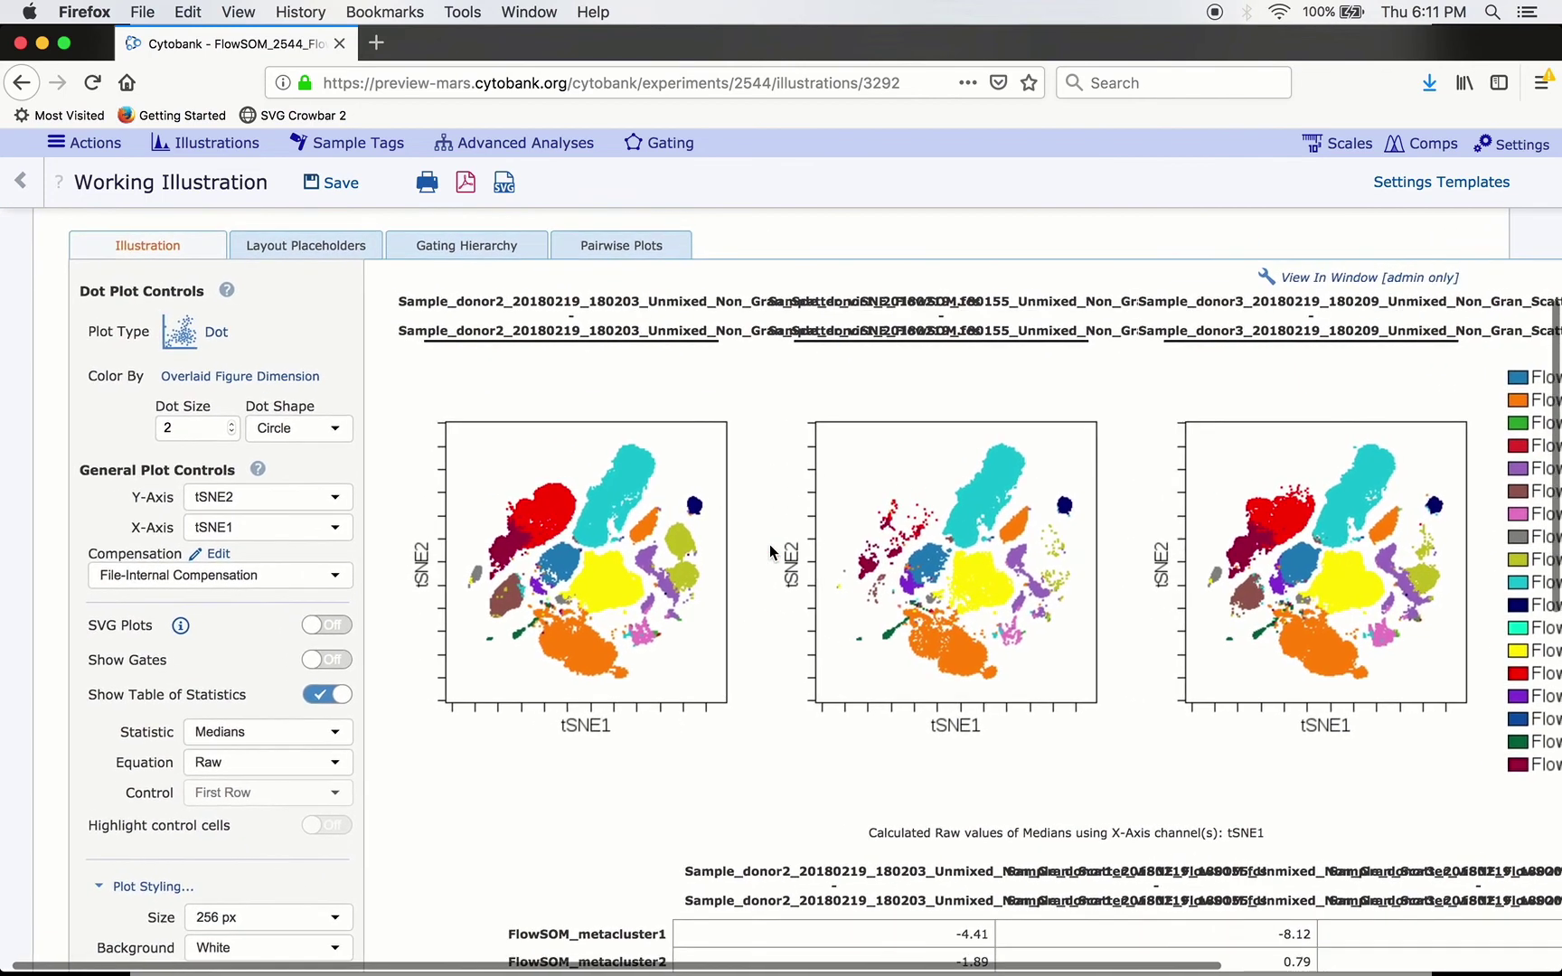
Change the illustration's plot type to Heatmap and set its X-axis to Panel/Channel Values.
{"action": "scroll", "coordinate": [568, 539], "scroll_direction": "up", "scroll_amount": 2}
{"action": "scroll", "coordinate": [567, 539], "scroll_direction": "up", "scroll_amount": 1}
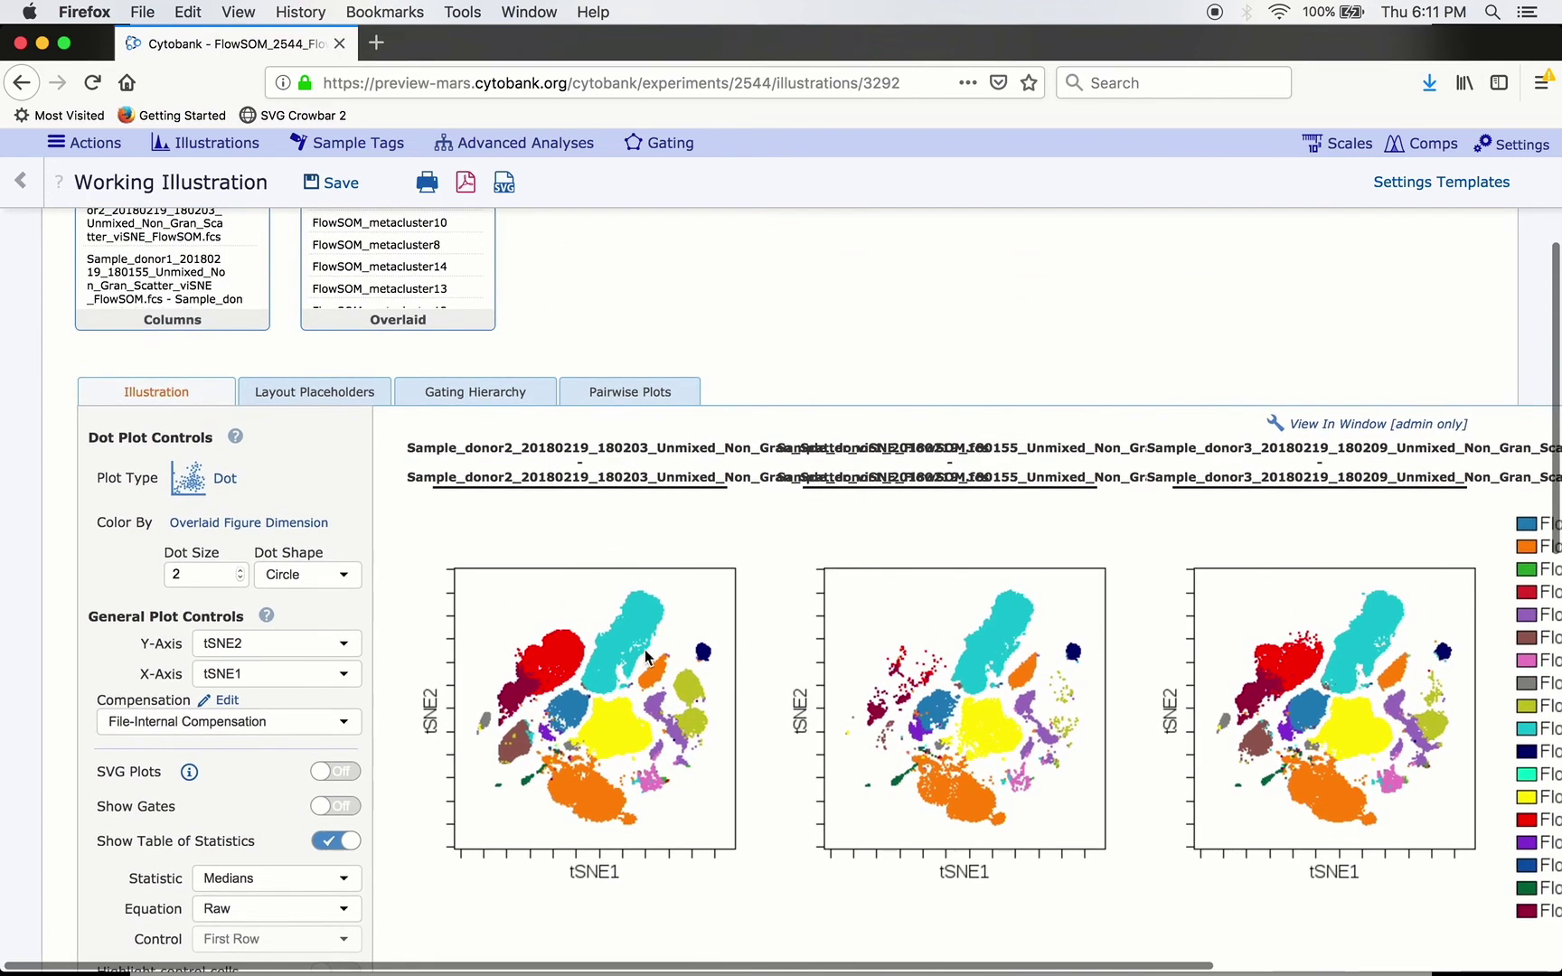
{"action": "left_click", "coordinate": [280, 489]}
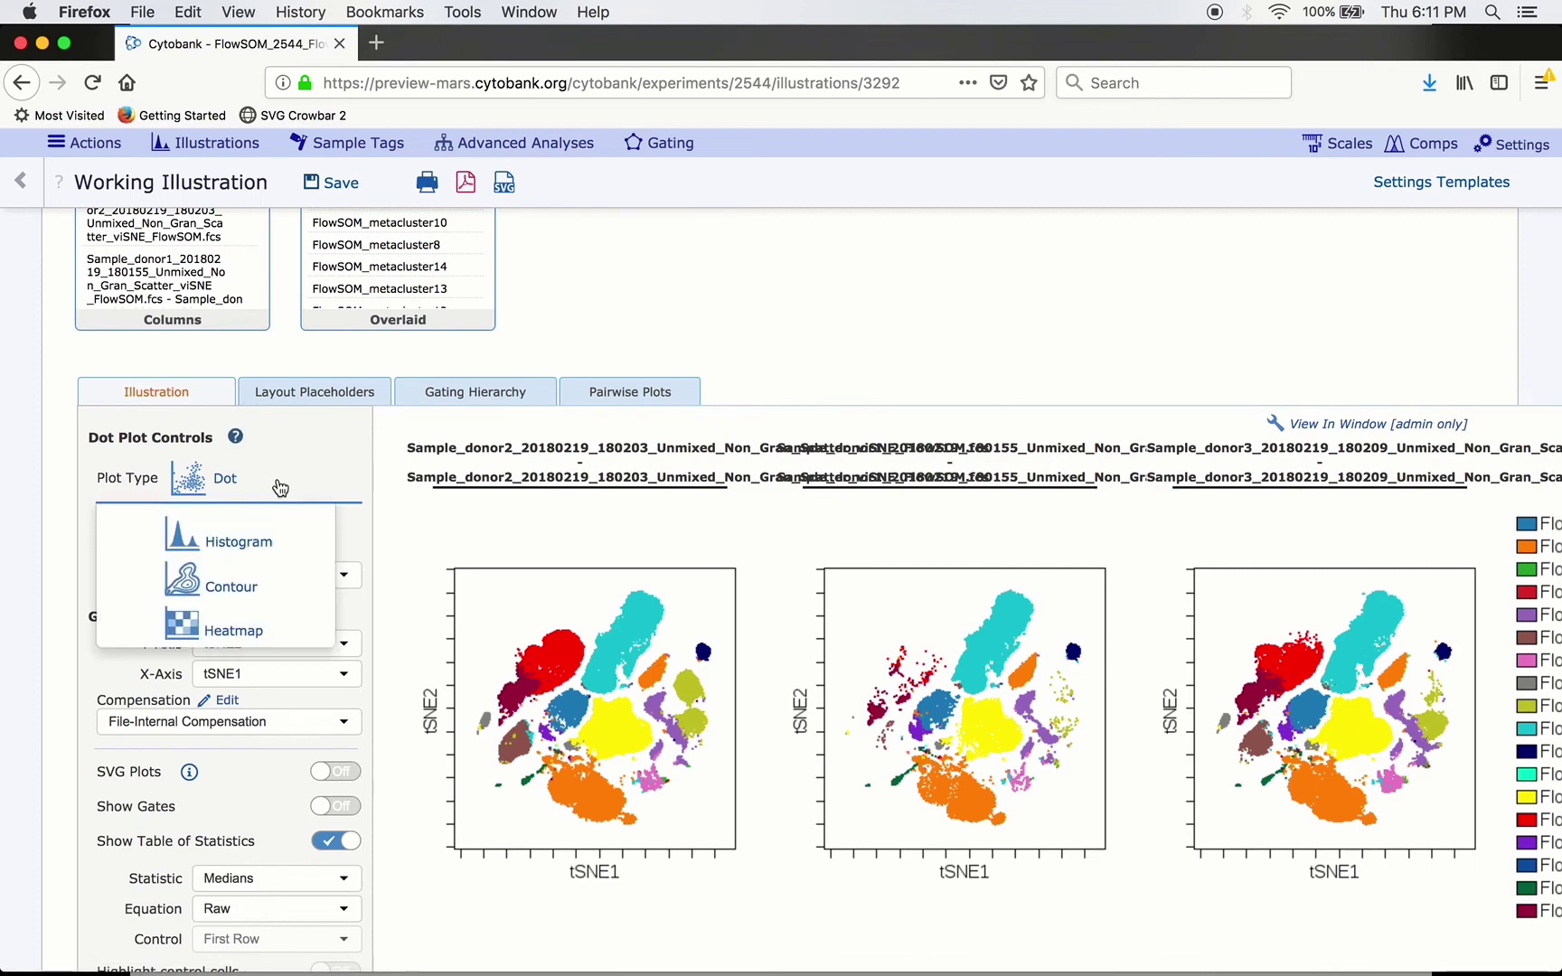
{"action": "left_click", "coordinate": [251, 632]}
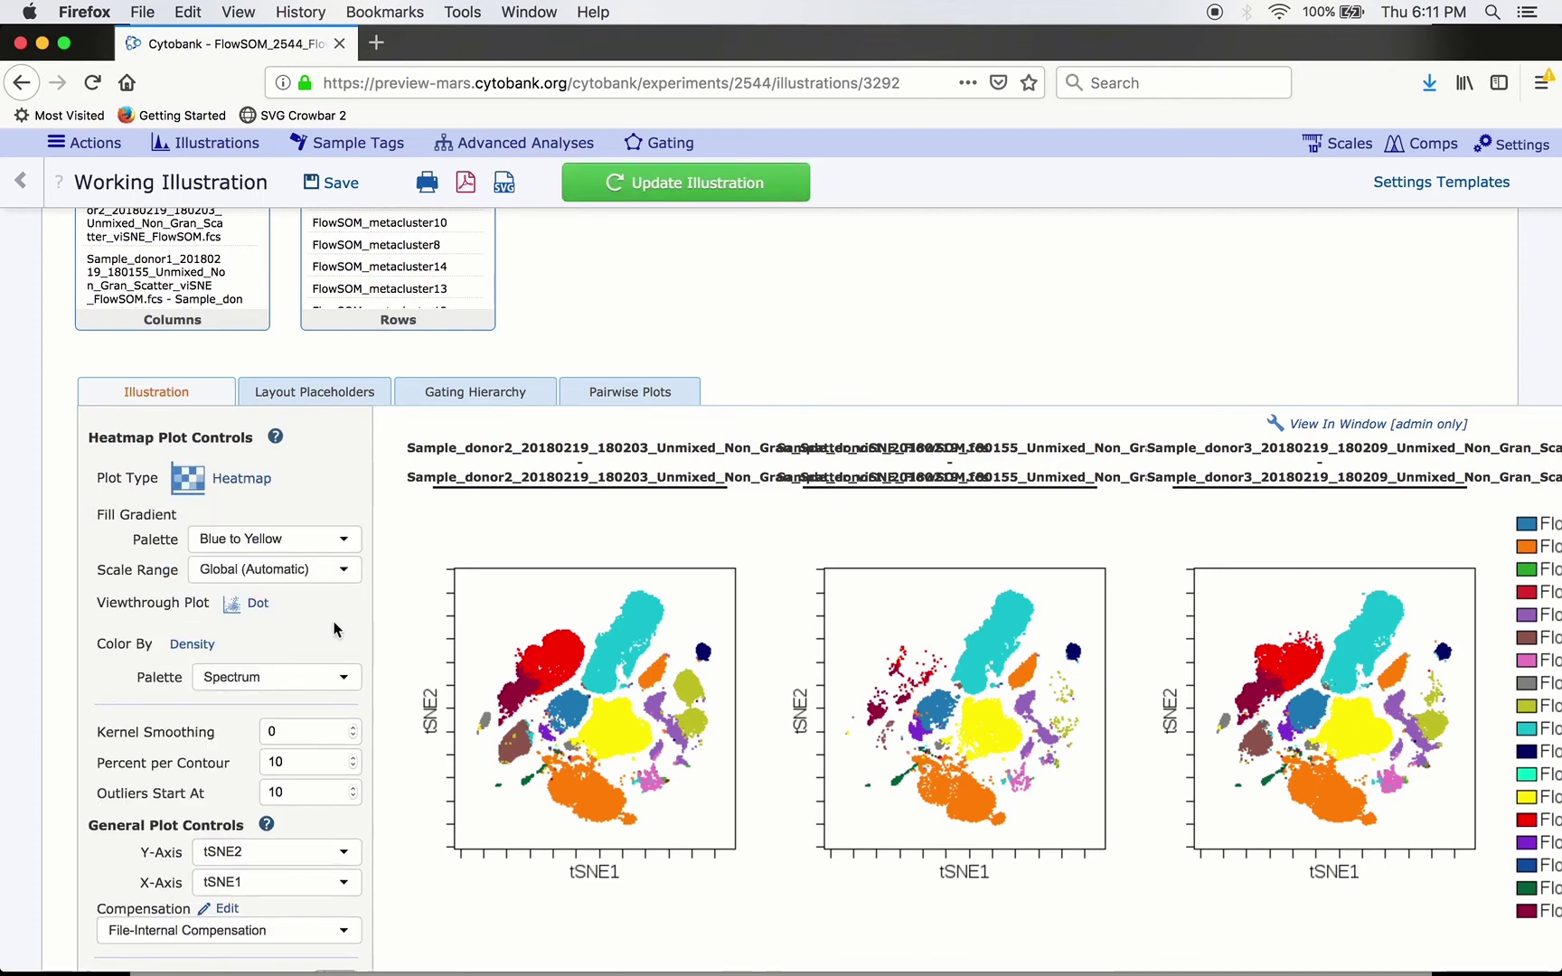
{"action": "scroll", "coordinate": [386, 623], "scroll_direction": "down", "scroll_amount": 2}
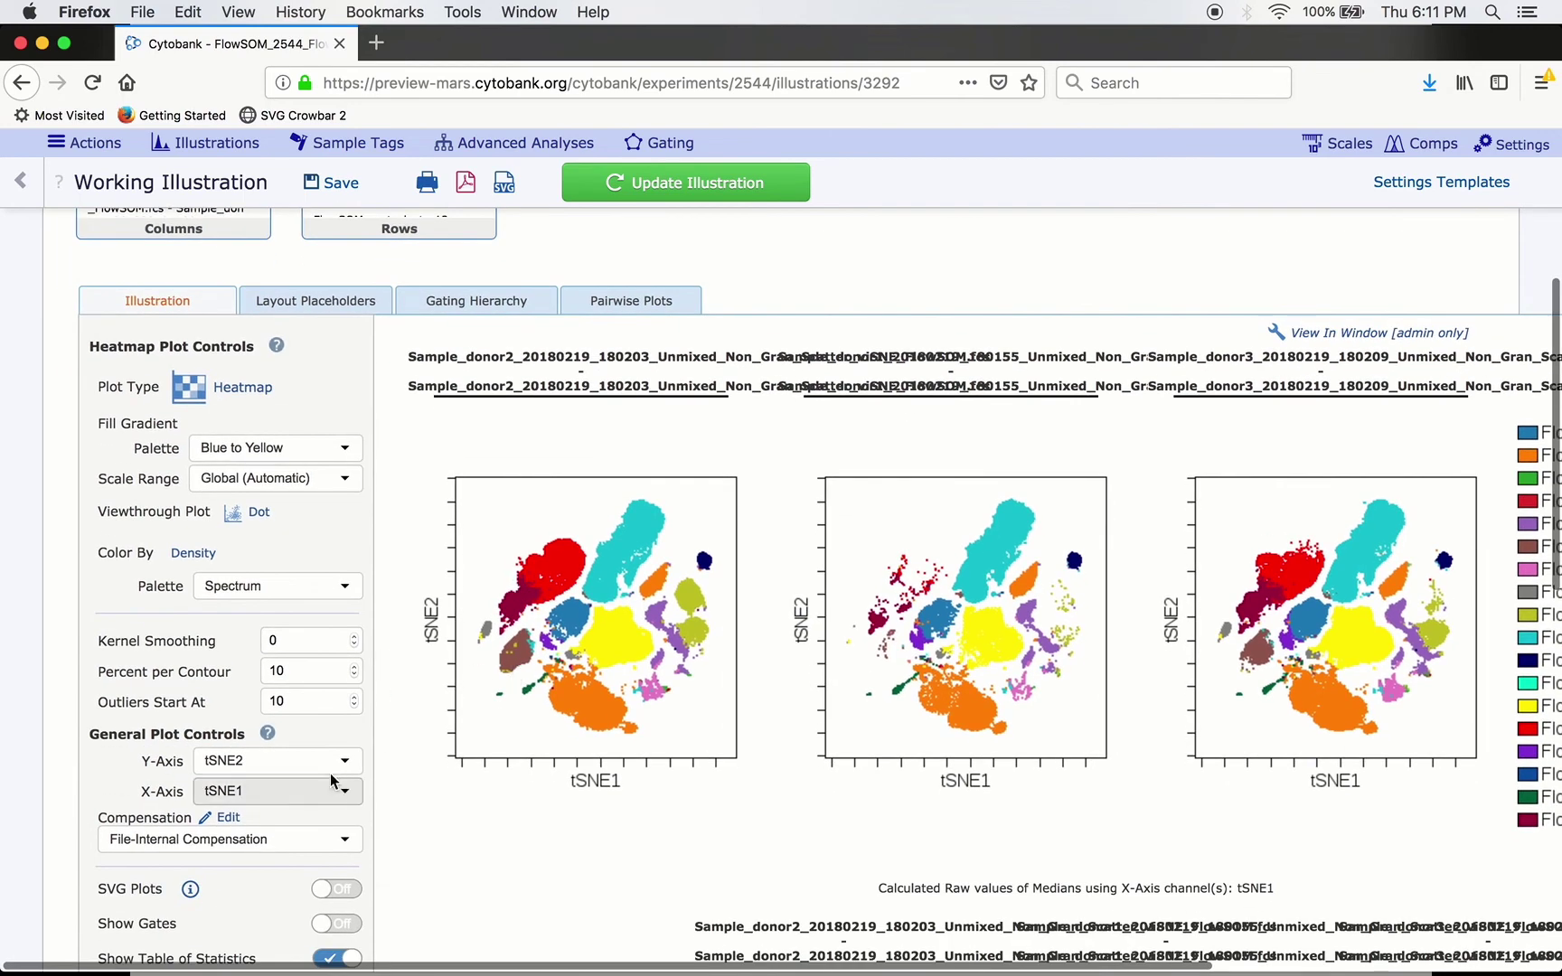
{"action": "left_click", "coordinate": [309, 793]}
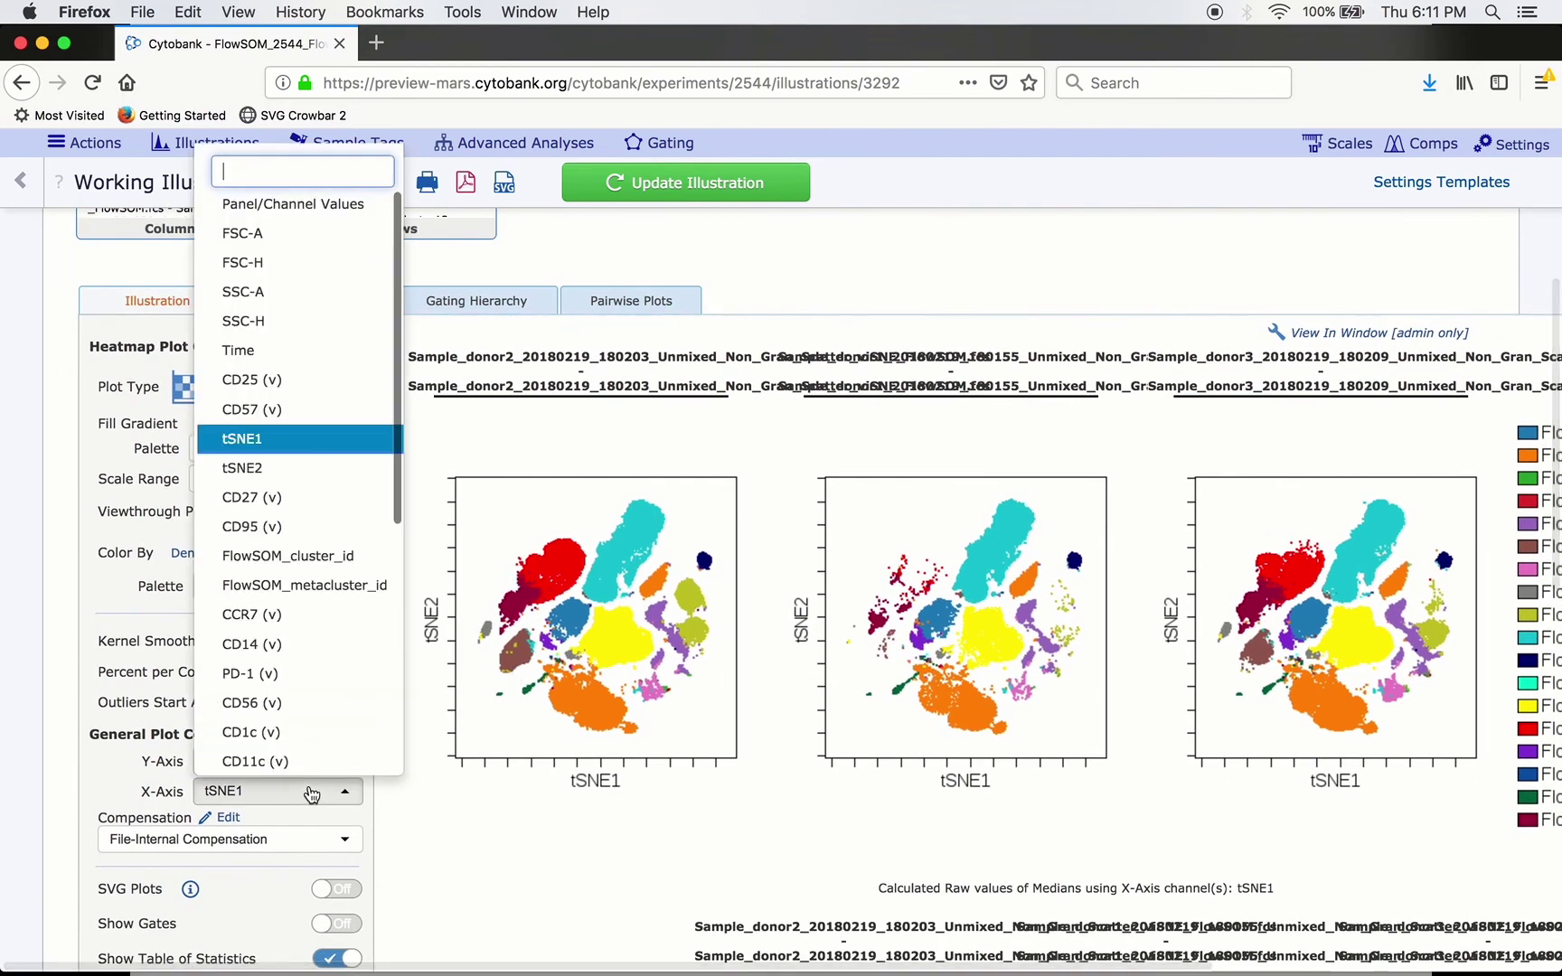
{"action": "left_click", "coordinate": [289, 214]}
Add Channels to the figure dimensions as columns, with Fcs Files as the table dimension, and update the illustration.
{"action": "scroll", "coordinate": [317, 676], "scroll_direction": "up", "scroll_amount": 4}
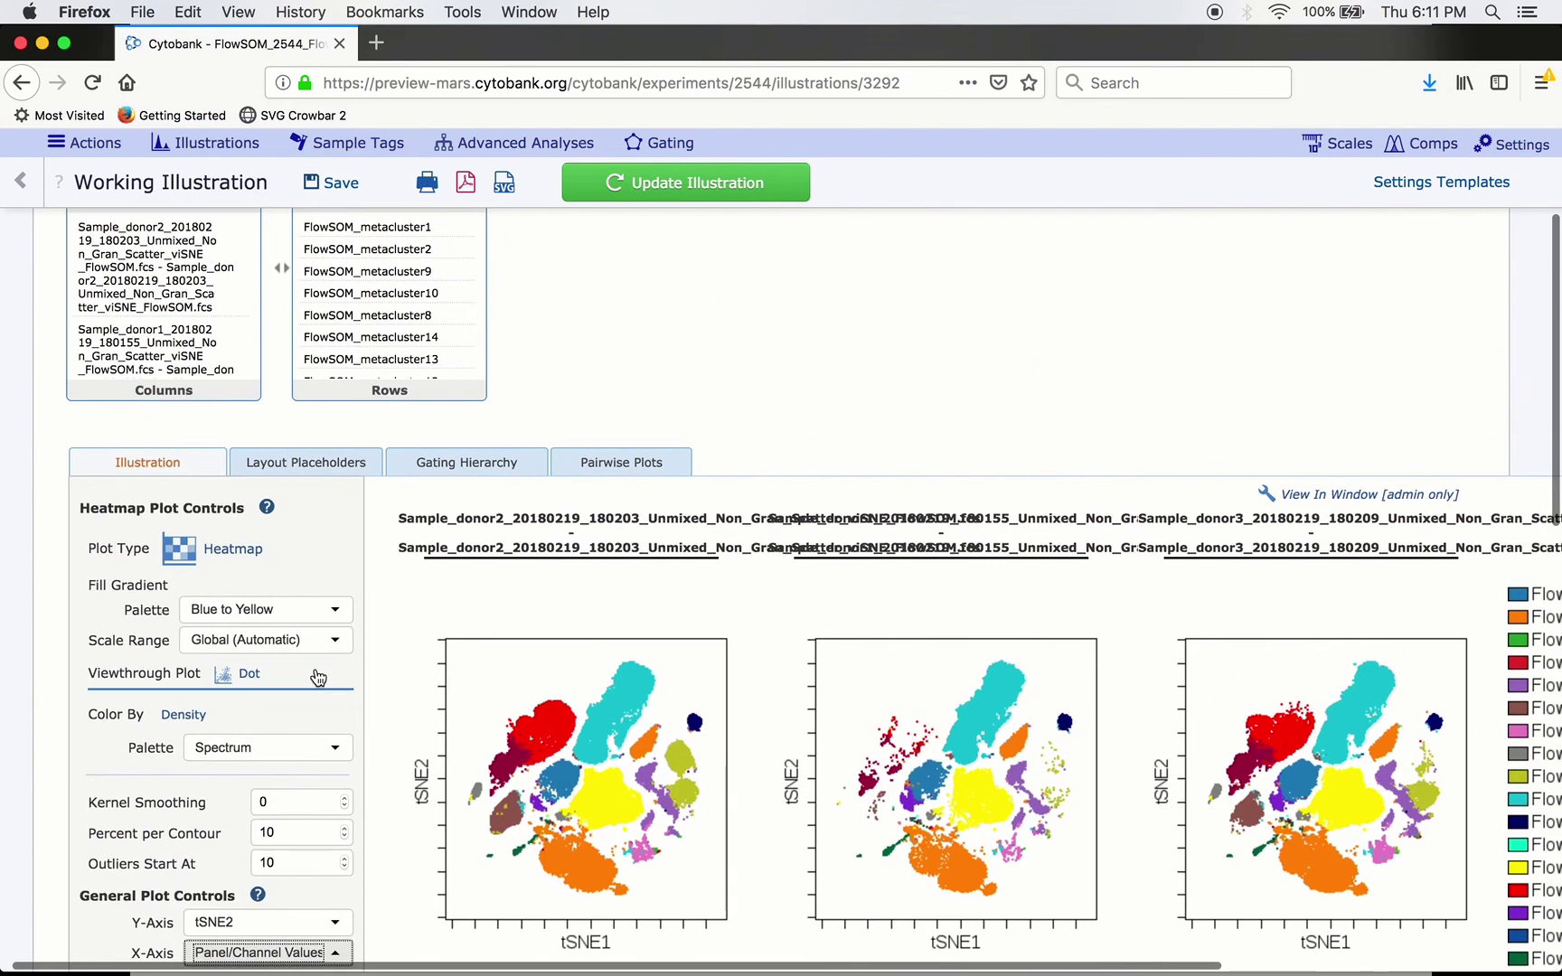
{"action": "scroll", "coordinate": [318, 678], "scroll_direction": "up", "scroll_amount": 4}
{"action": "left_click", "coordinate": [113, 309]}
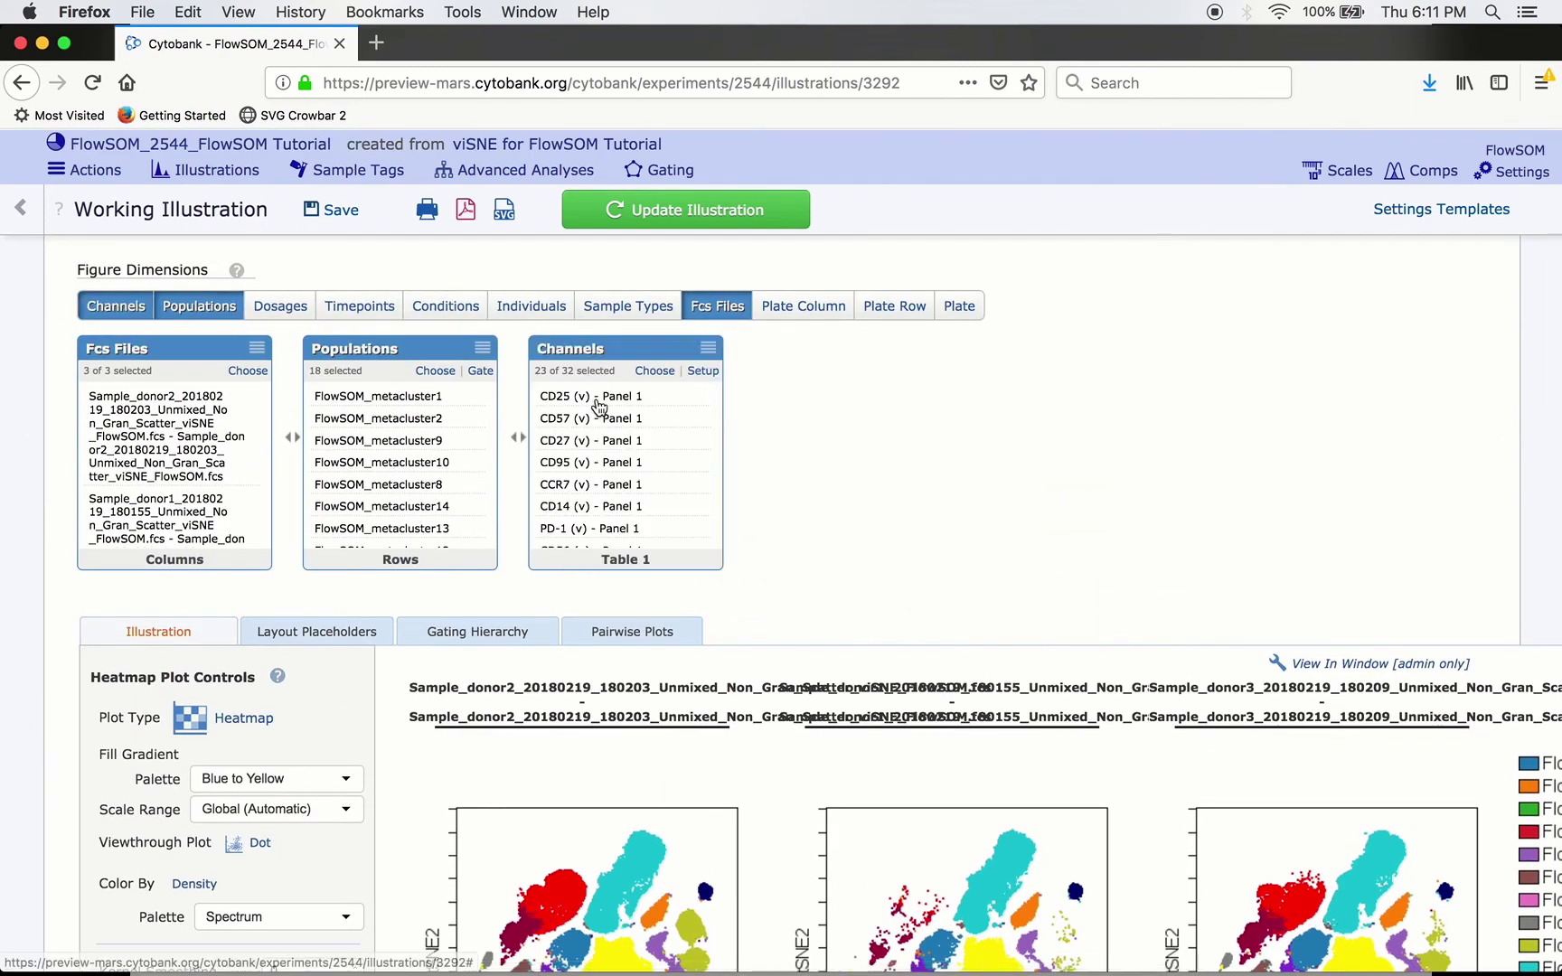
{"action": "left_click_drag", "start_coordinate": [632, 349], "coordinate": [588, 357]}
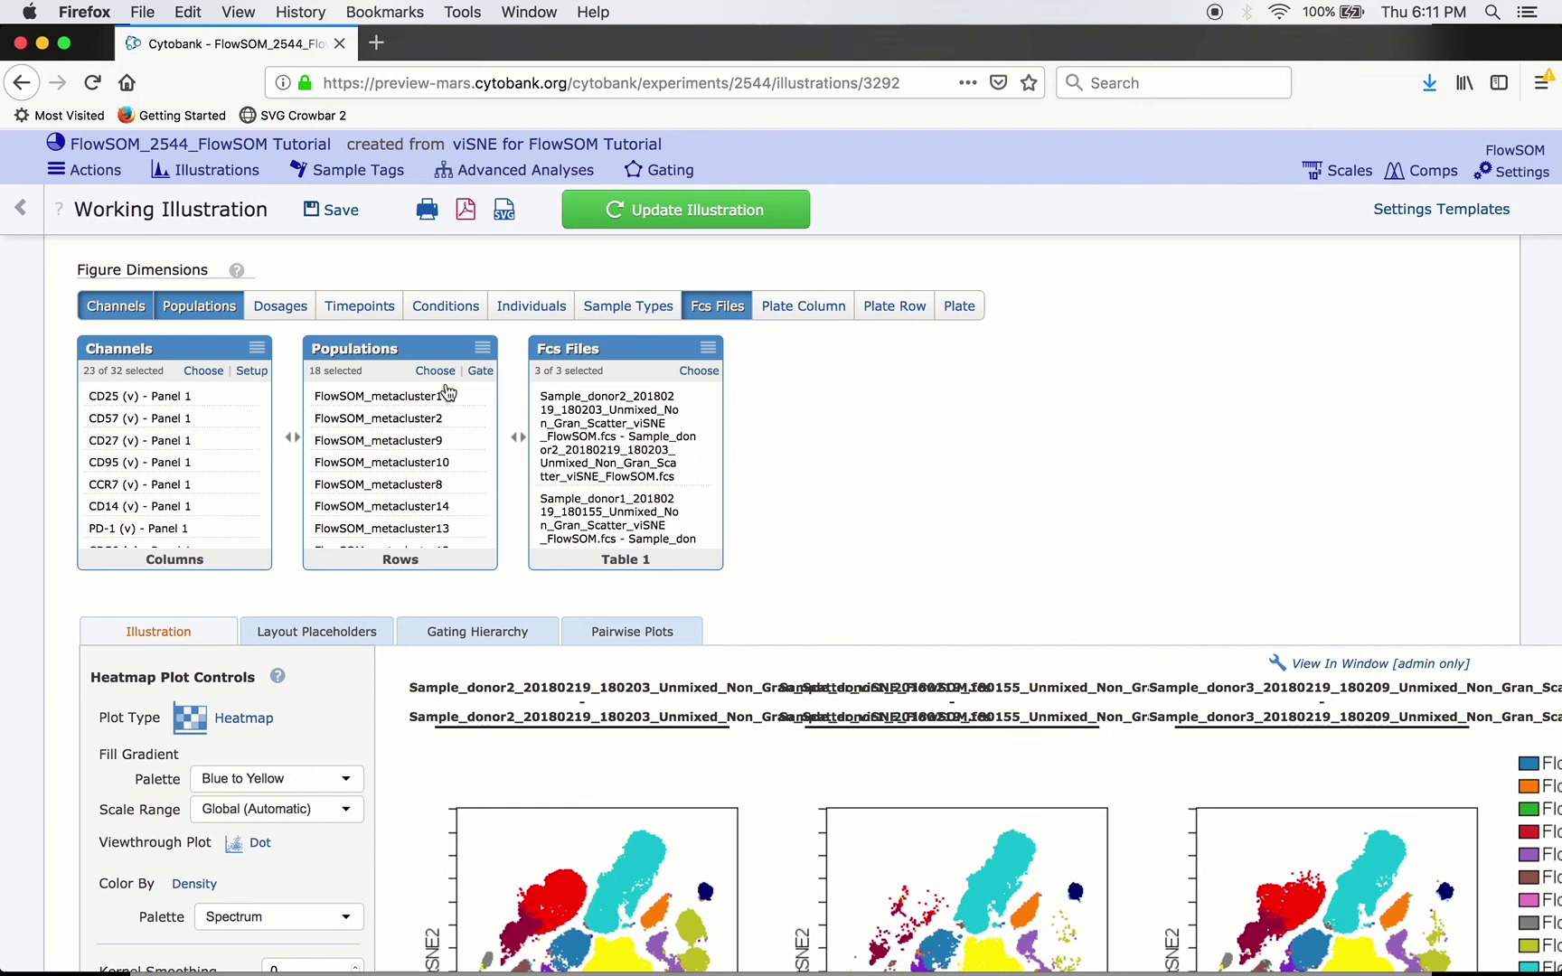
{"action": "left_click", "coordinate": [775, 209]}
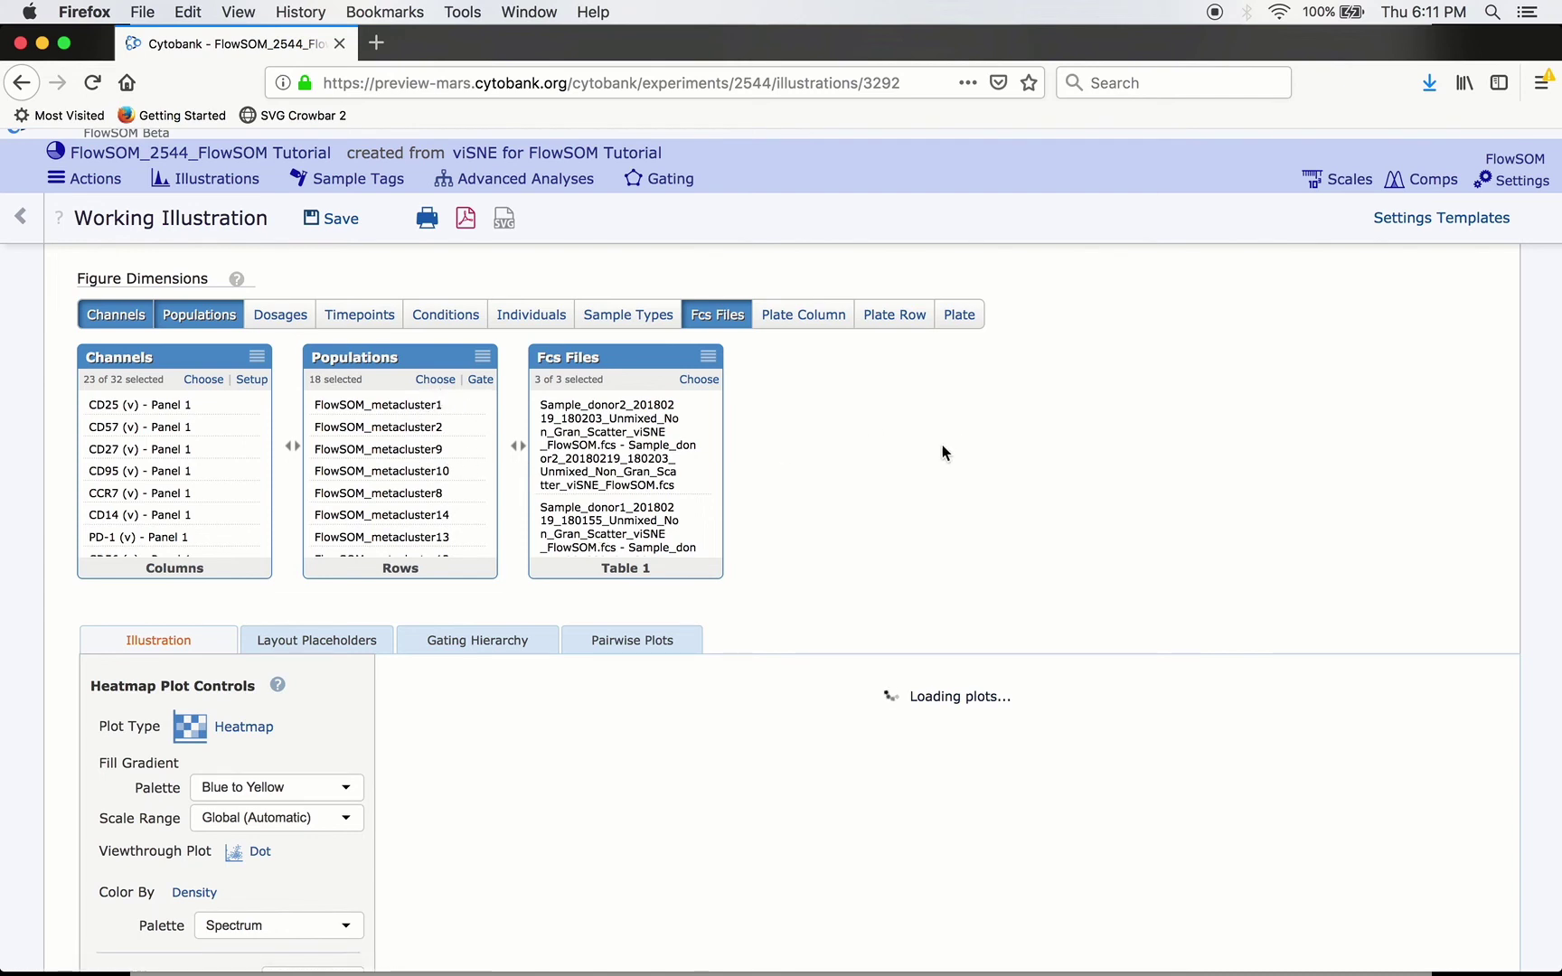
Examine the donor 2 heatmap for extreme marker values, checking FlowSOM_metacluster10 for CD8 and FlowSOM_metacluster16 for CD28.
{"action": "scroll", "coordinate": [942, 449], "scroll_direction": "down", "scroll_amount": 1}
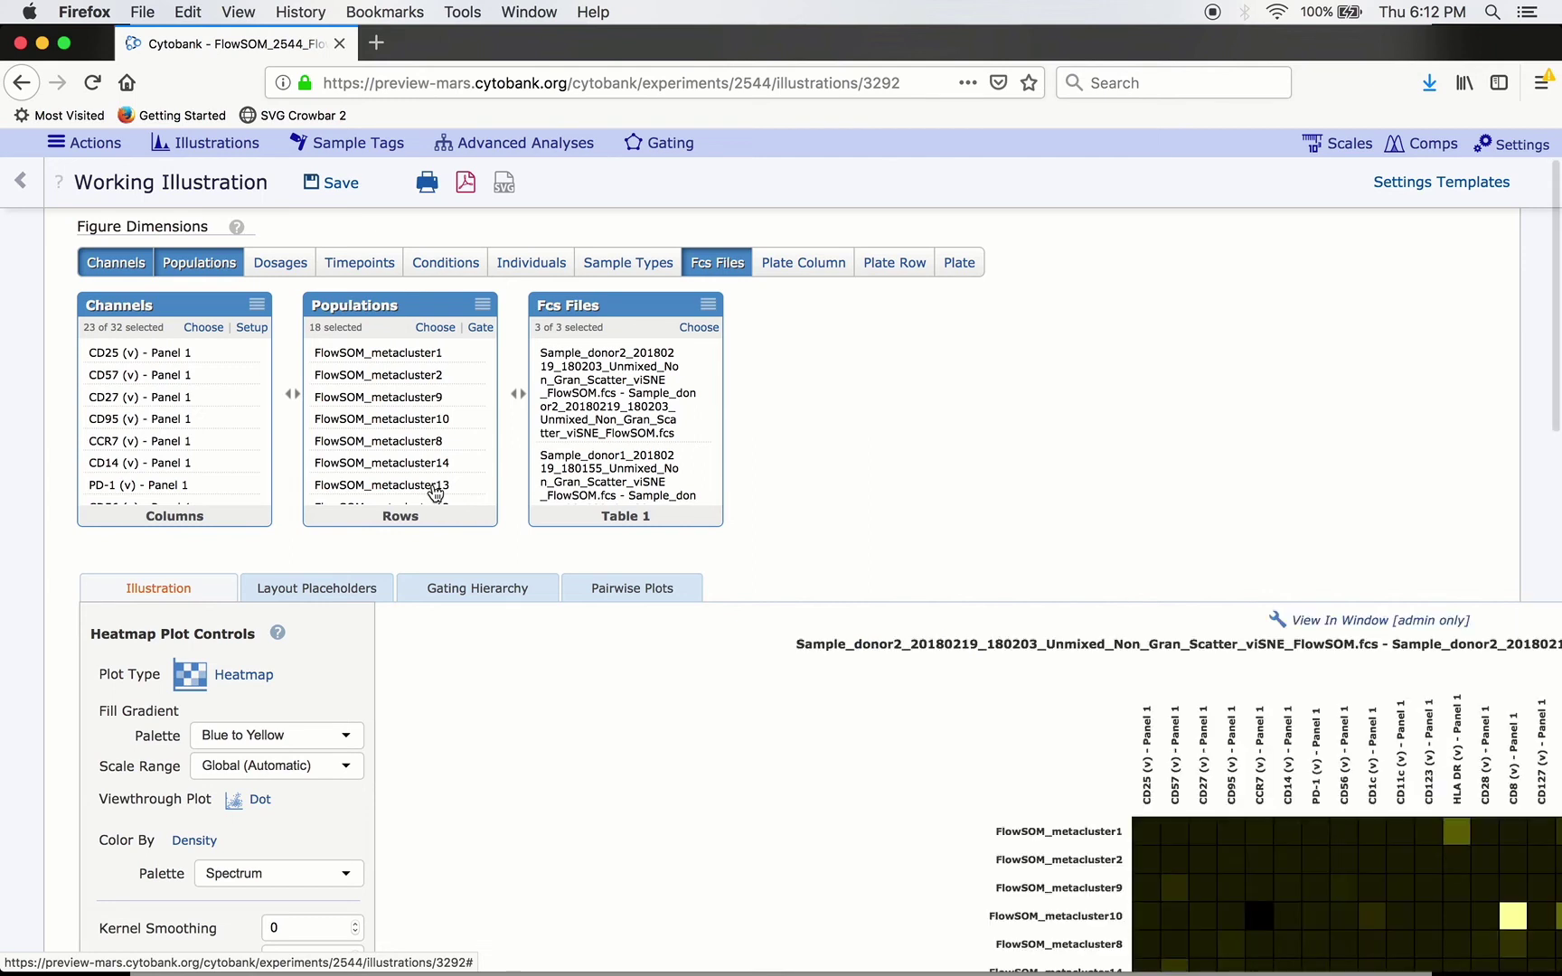
{"action": "scroll", "coordinate": [433, 492], "scroll_direction": "down", "scroll_amount": 3}
{"action": "scroll", "coordinate": [850, 542], "scroll_direction": "down", "scroll_amount": 5}
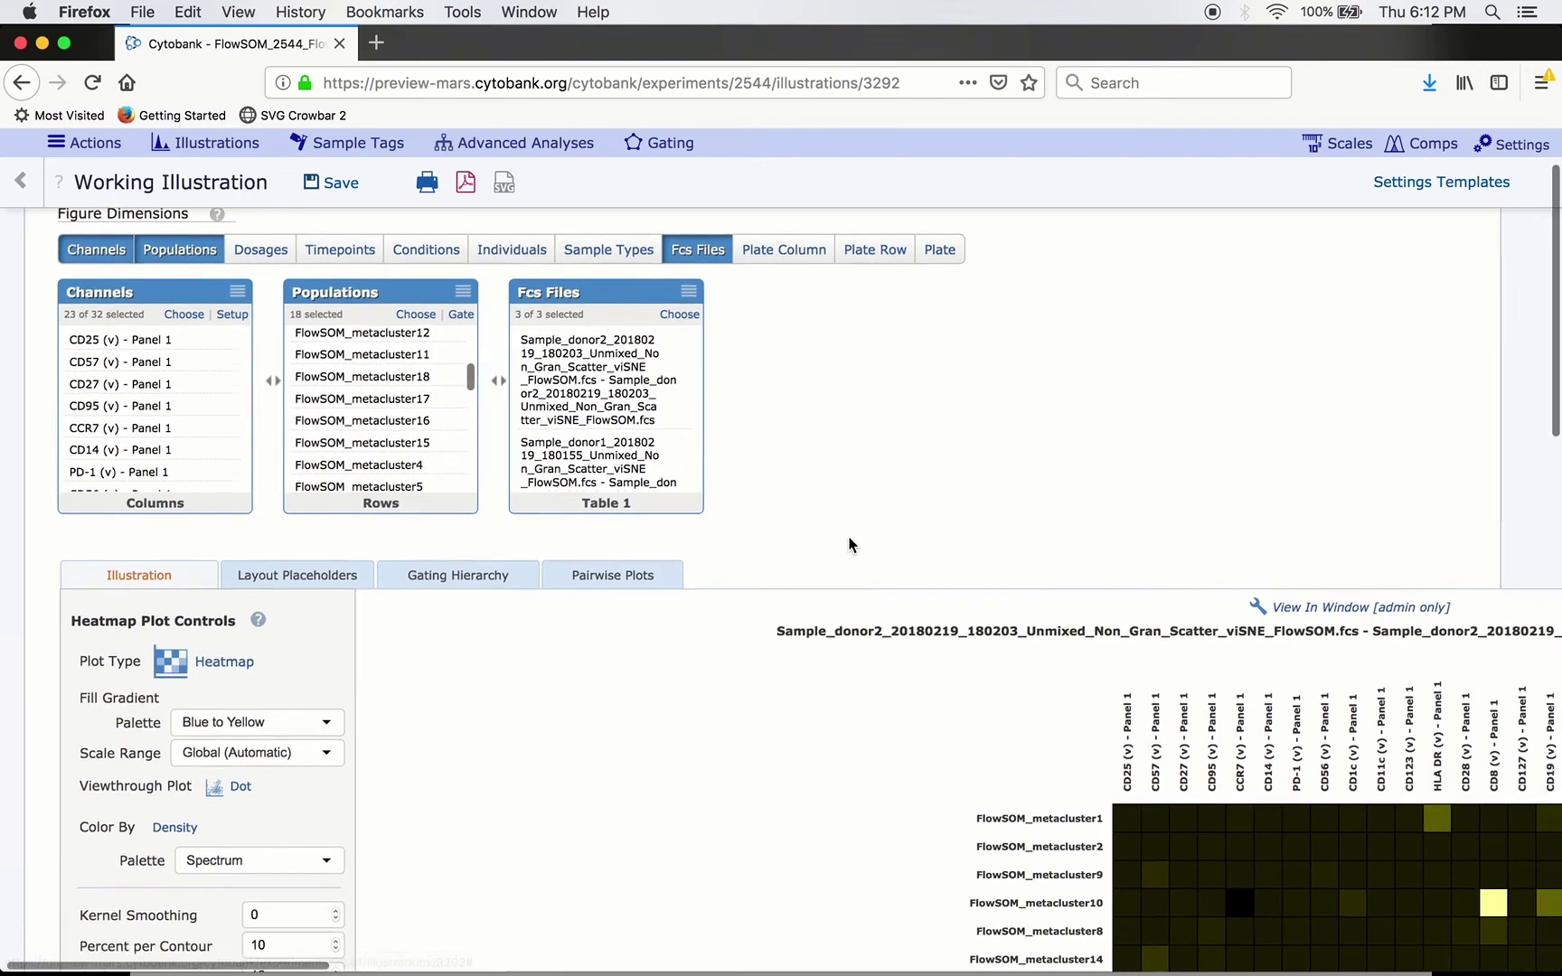
{"action": "scroll", "coordinate": [849, 542], "scroll_direction": "right", "scroll_amount": 5}
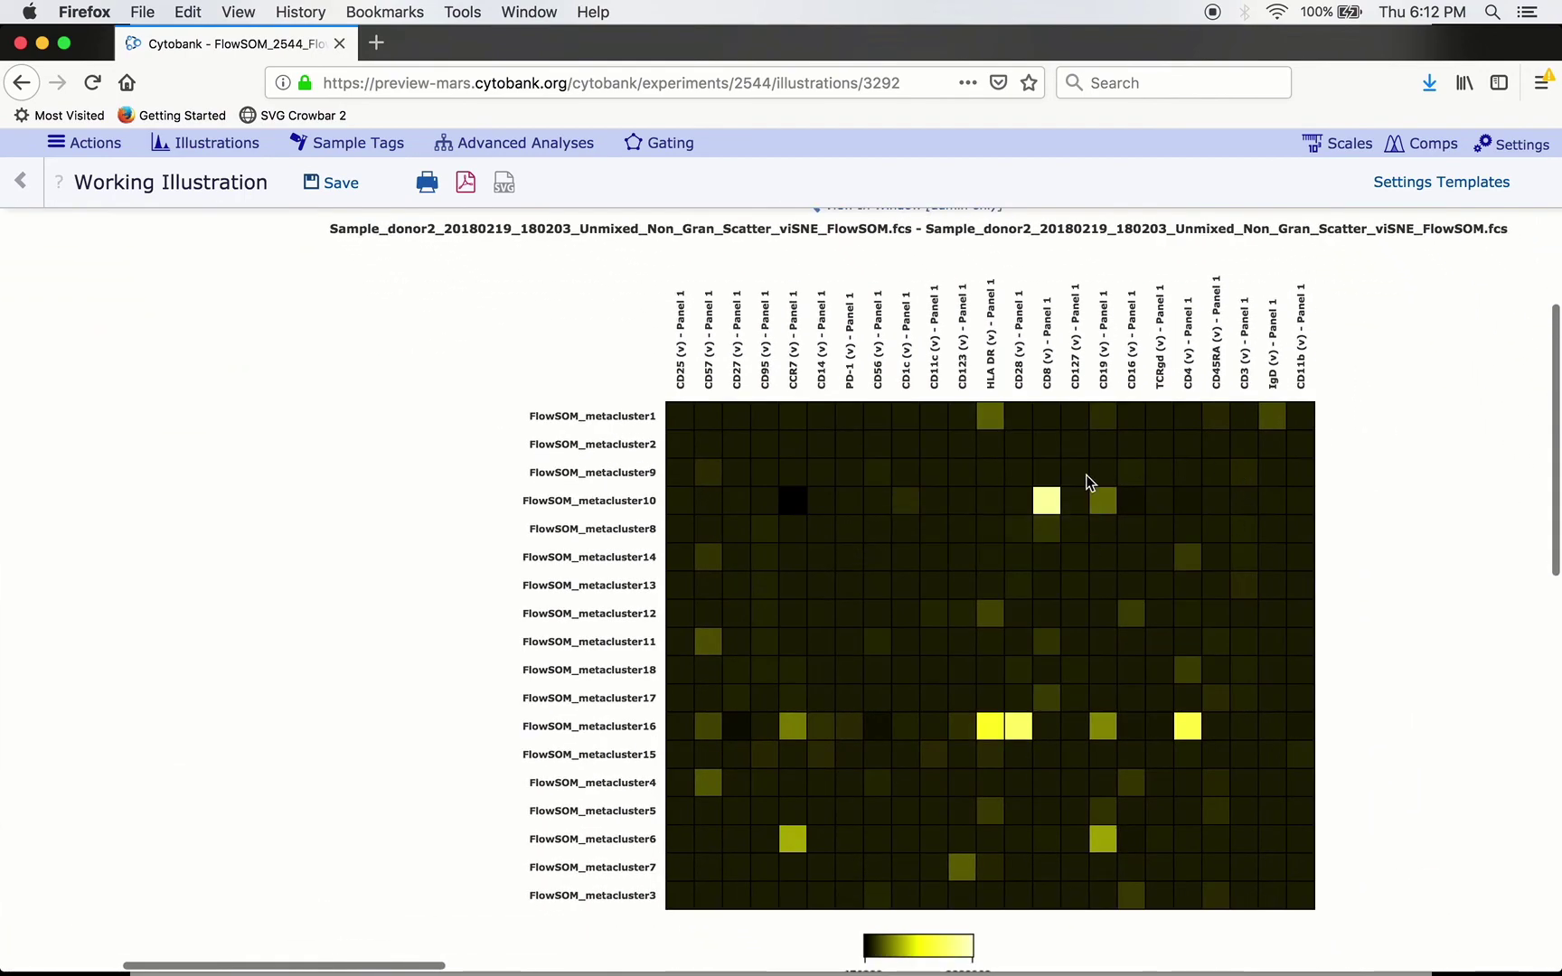
{"action": "mouse_move", "coordinate": [1047, 507]}
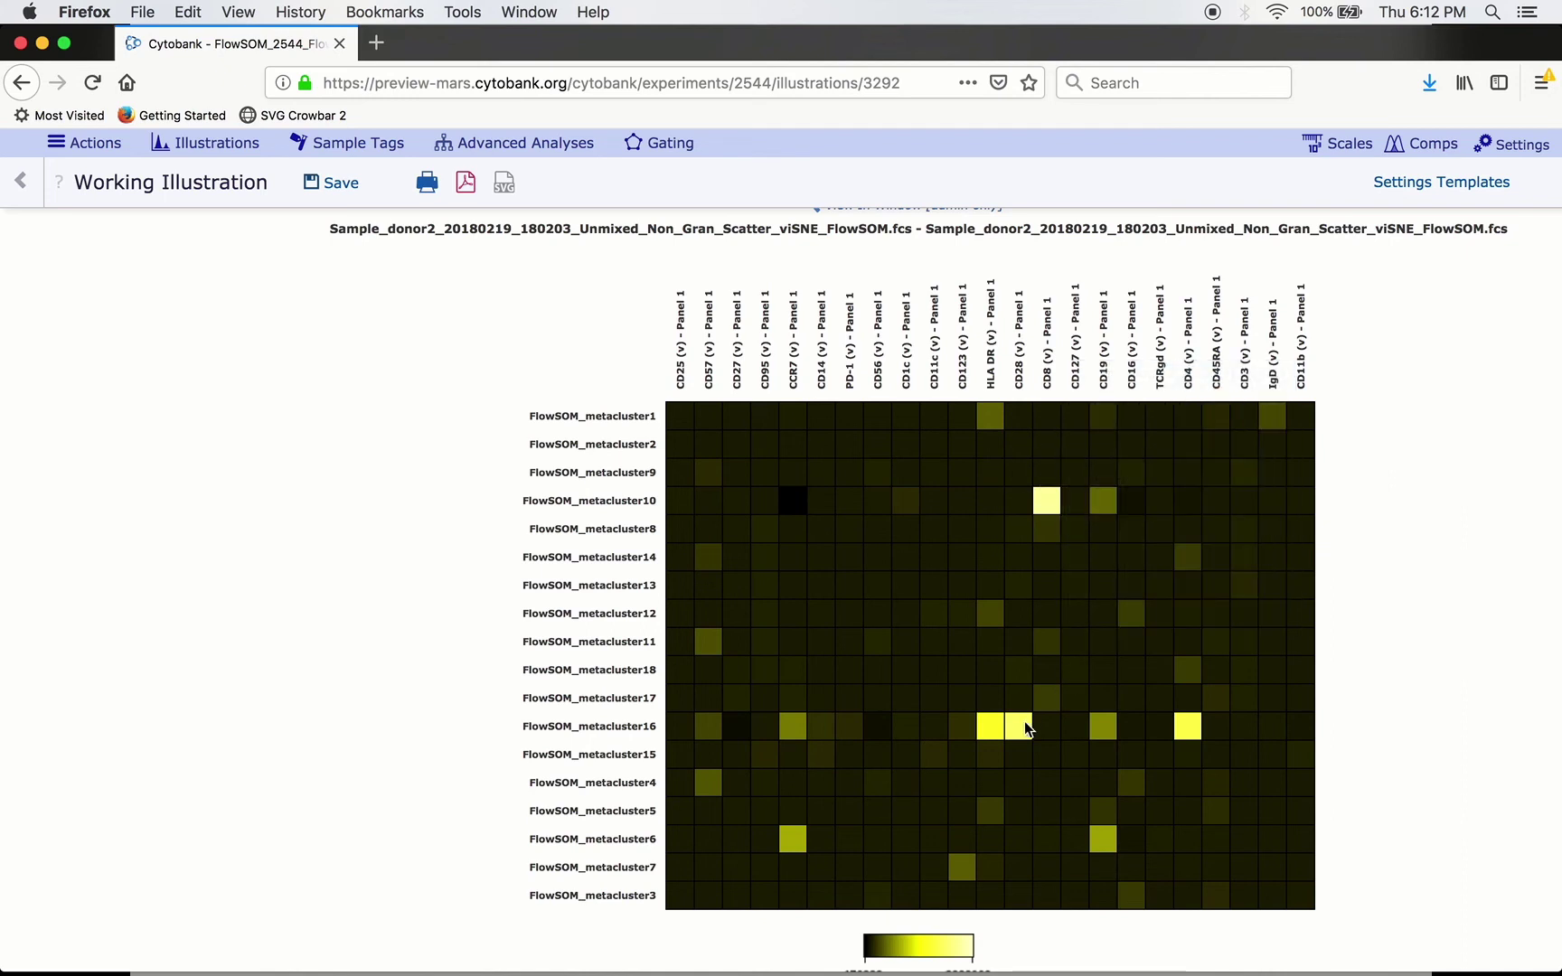
{"action": "mouse_move", "coordinate": [1026, 729]}
Exclude FlowSOM_metacluster10 and FlowSOM_metacluster16 from the selected populations and redraw the heatmap.
{"action": "scroll", "coordinate": [105, 569], "scroll_direction": "up", "scroll_amount": 5}
{"action": "scroll", "coordinate": [105, 568], "scroll_direction": "left", "scroll_amount": 5}
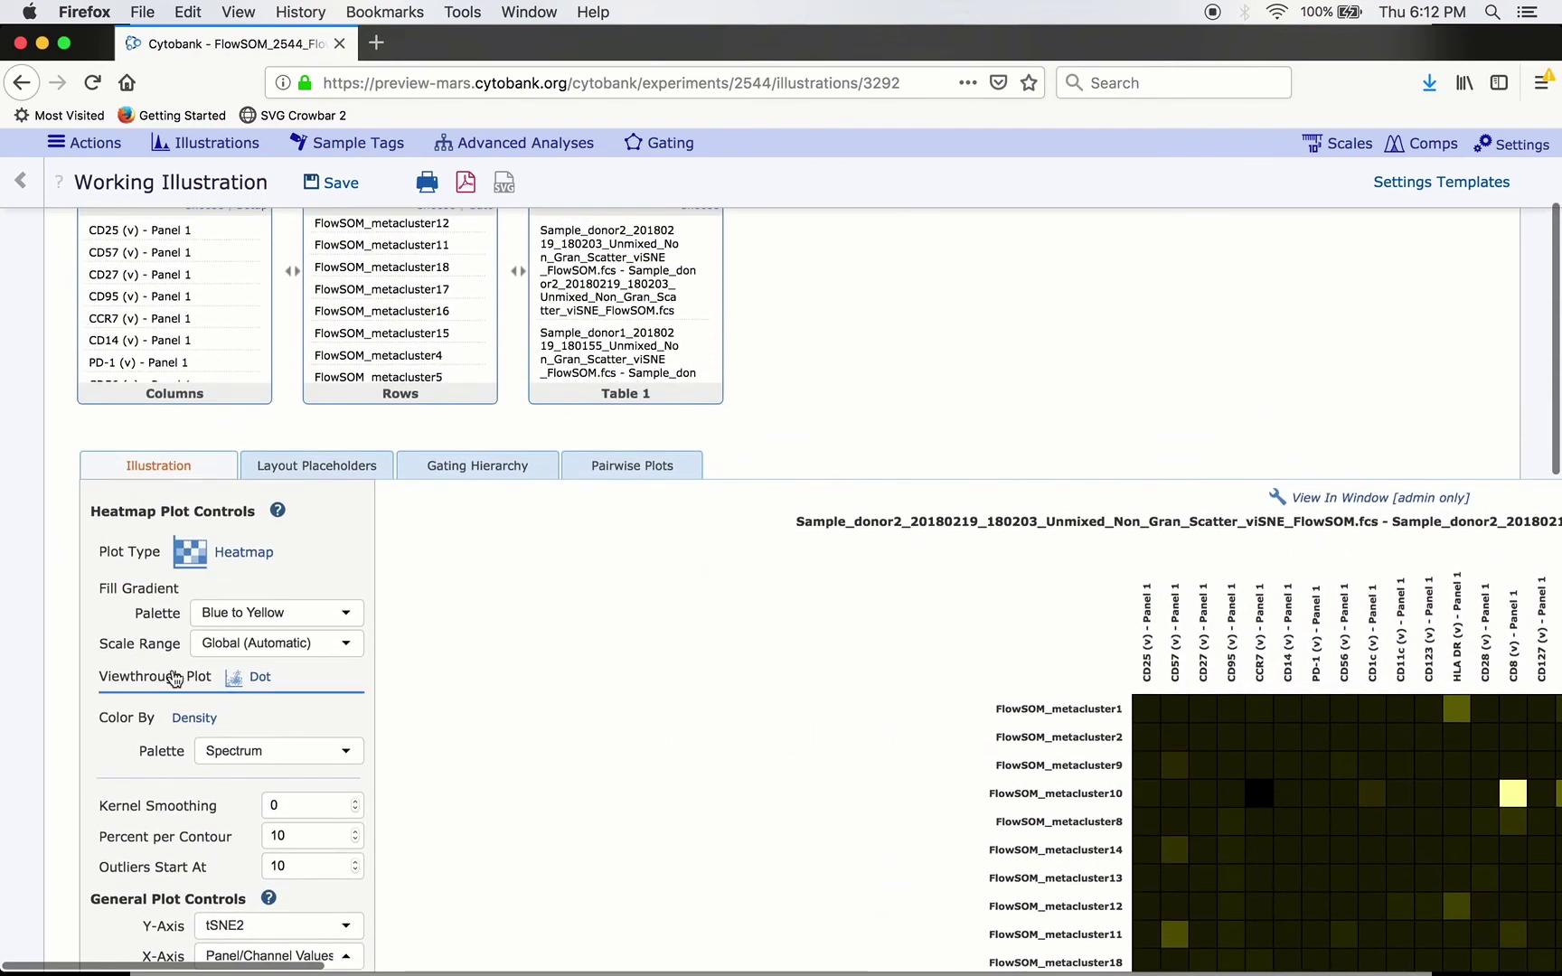
{"action": "scroll", "coordinate": [532, 676], "scroll_direction": "up", "scroll_amount": 3}
{"action": "left_click", "coordinate": [416, 365]}
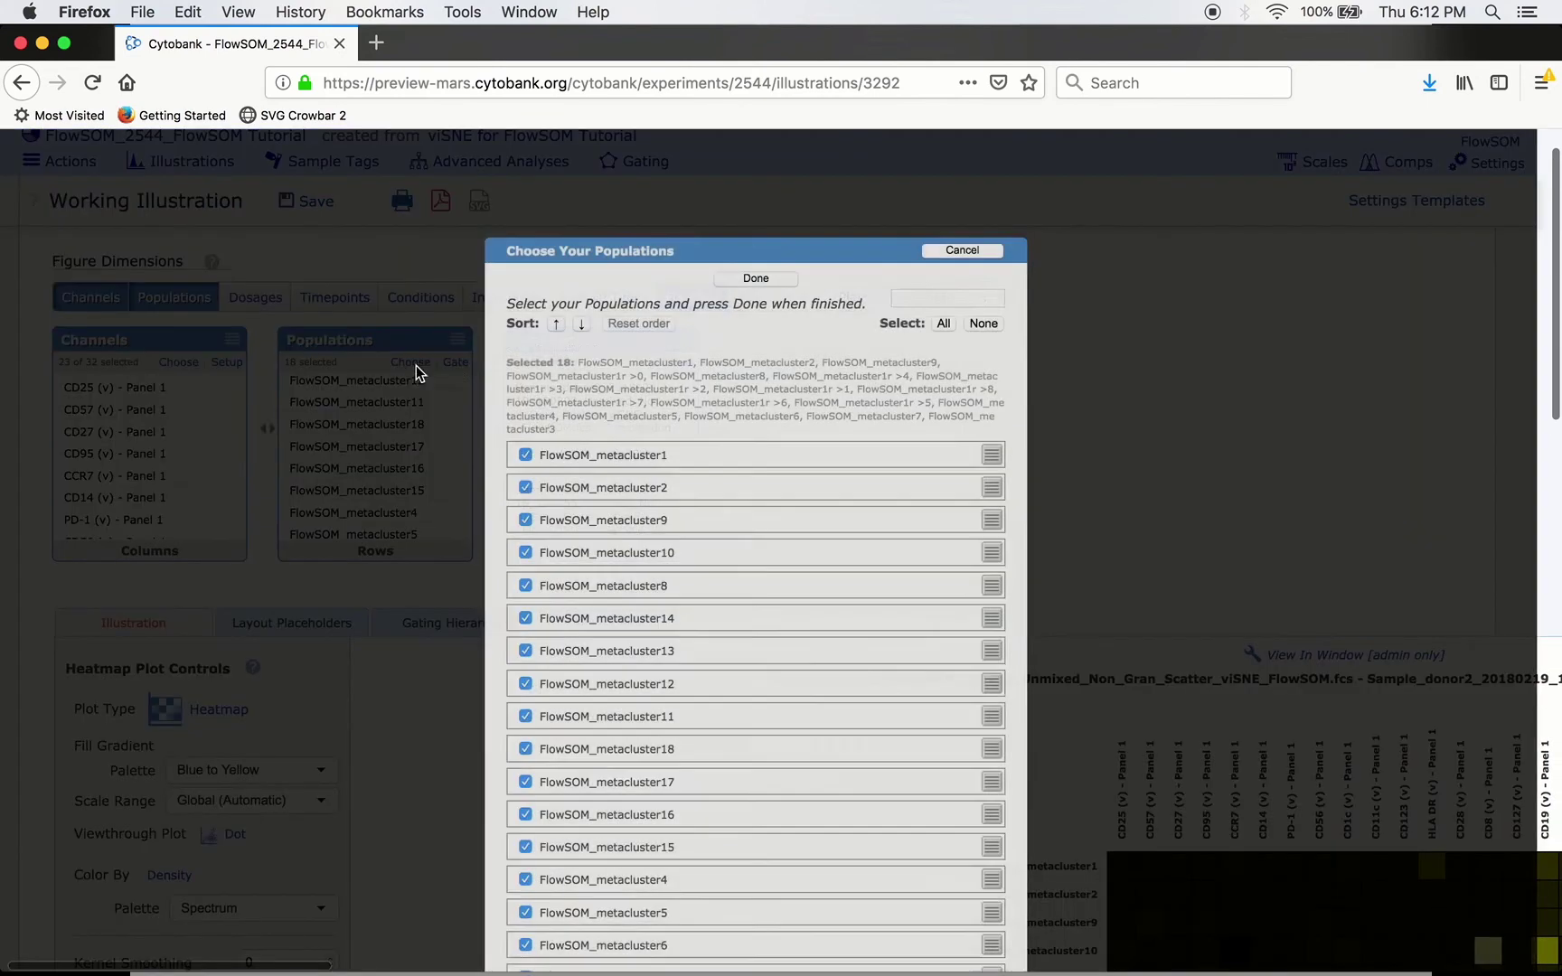
{"action": "left_click", "coordinate": [525, 552]}
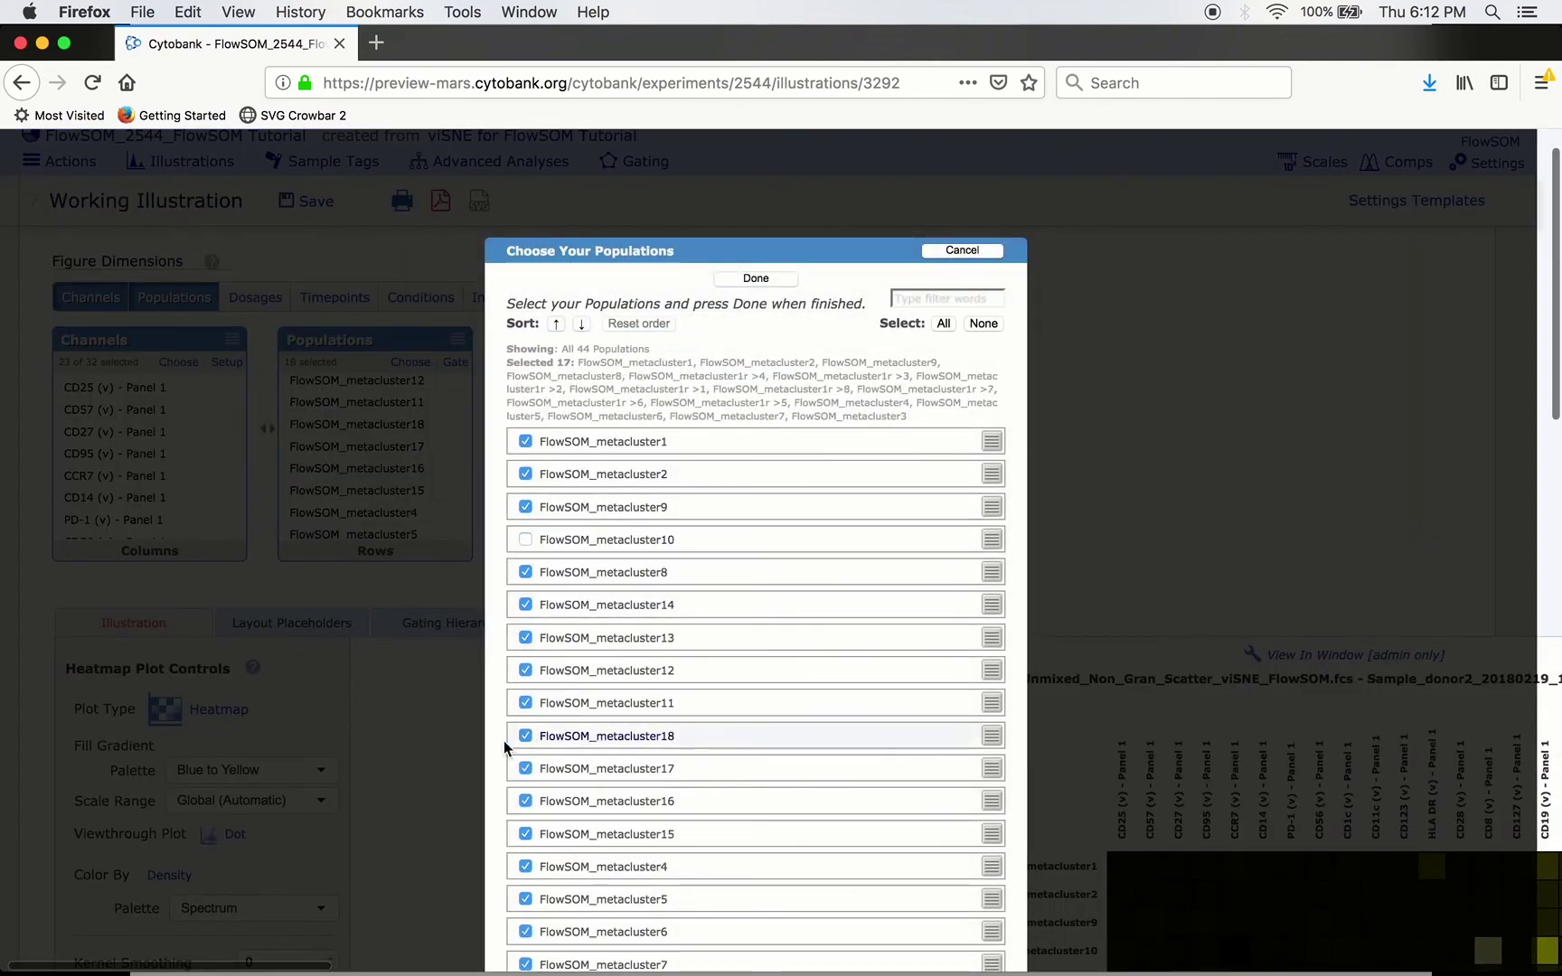
{"action": "left_click", "coordinate": [525, 801]}
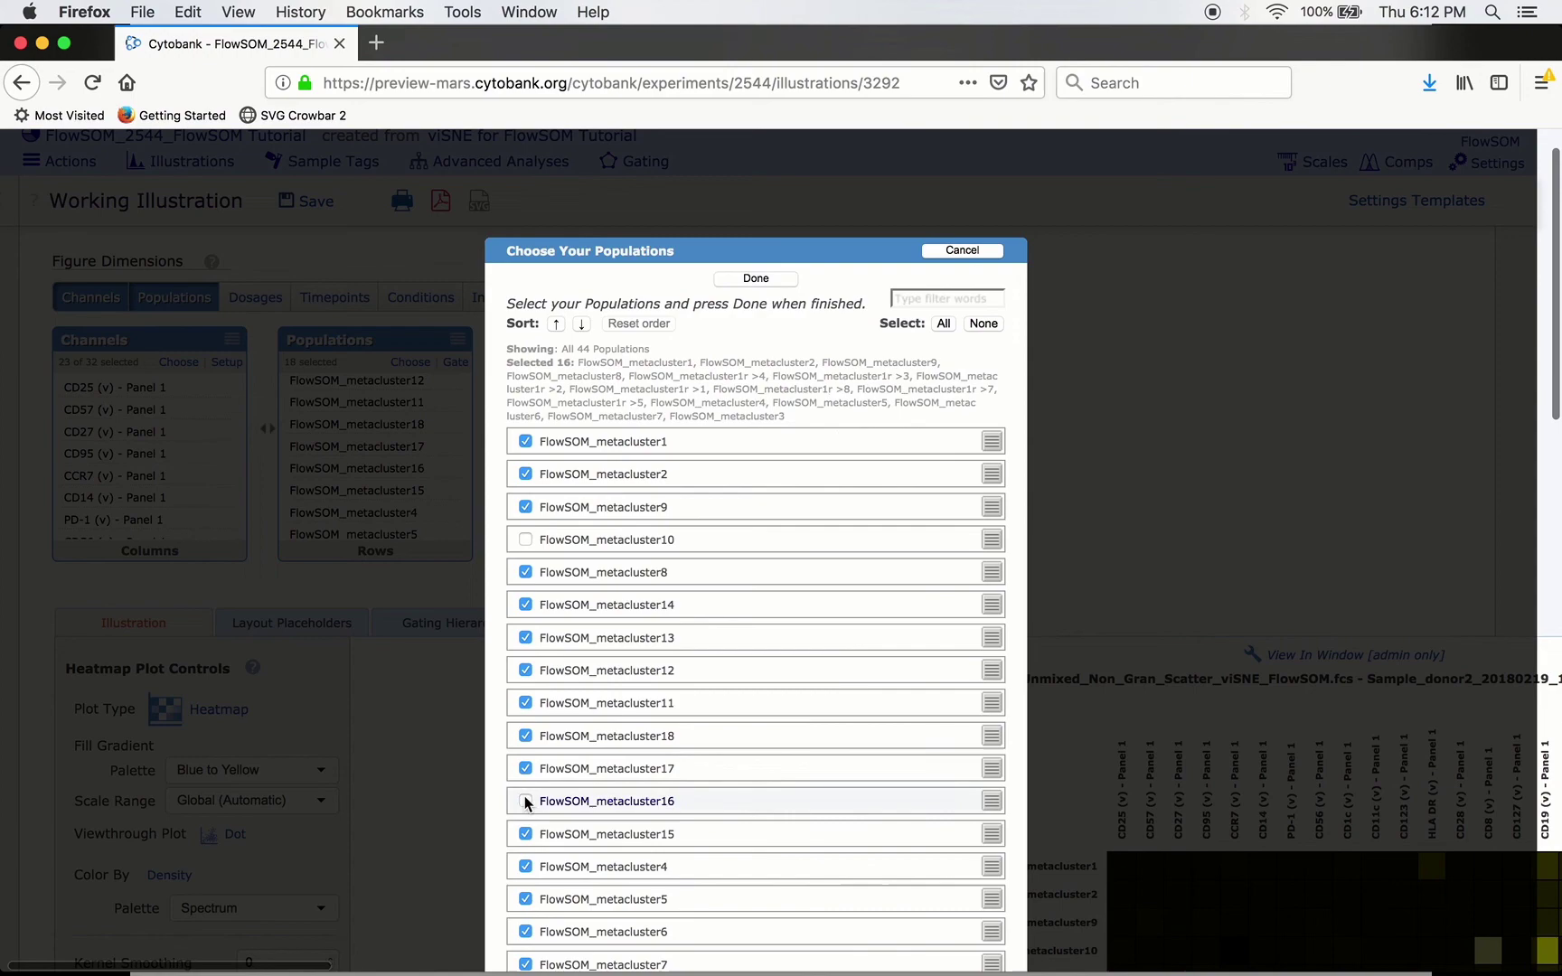
{"action": "left_click", "coordinate": [768, 278]}
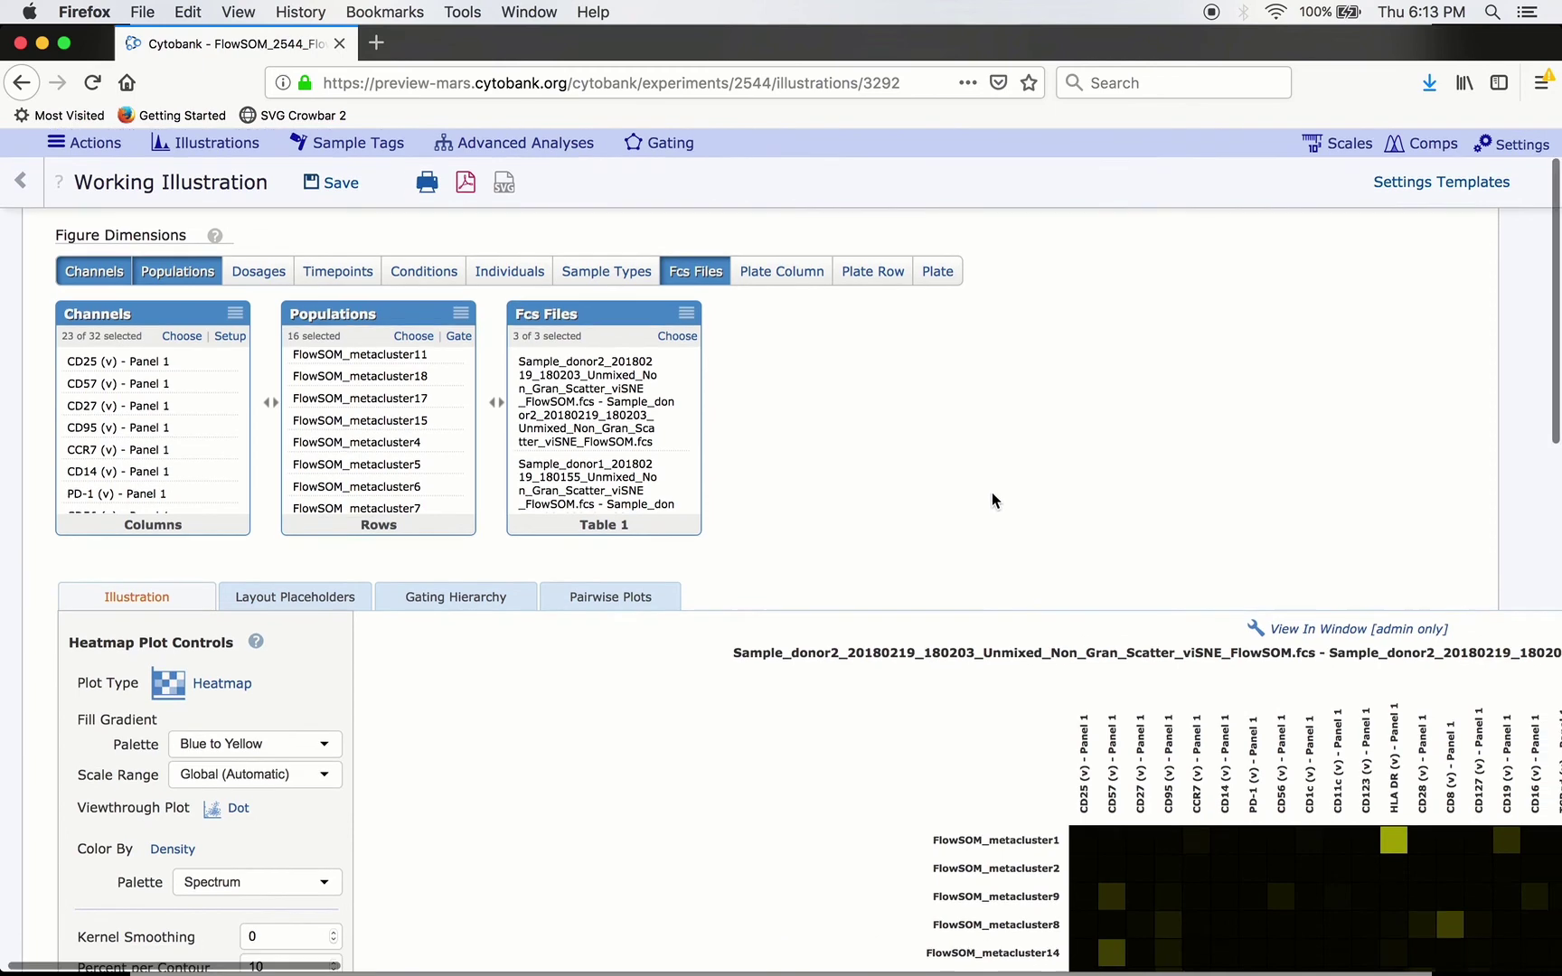
Examine the redrawn donor 2 heatmap and view the details of FlowSOM_metacluster1's HLA DR cell.
{"action": "scroll", "coordinate": [992, 491], "scroll_direction": "down", "scroll_amount": 8}
{"action": "scroll", "coordinate": [992, 491], "scroll_direction": "right", "scroll_amount": 8}
{"action": "scroll", "coordinate": [992, 490], "scroll_direction": "down", "scroll_amount": 3}
{"action": "scroll", "coordinate": [993, 491], "scroll_direction": "right", "scroll_amount": 1}
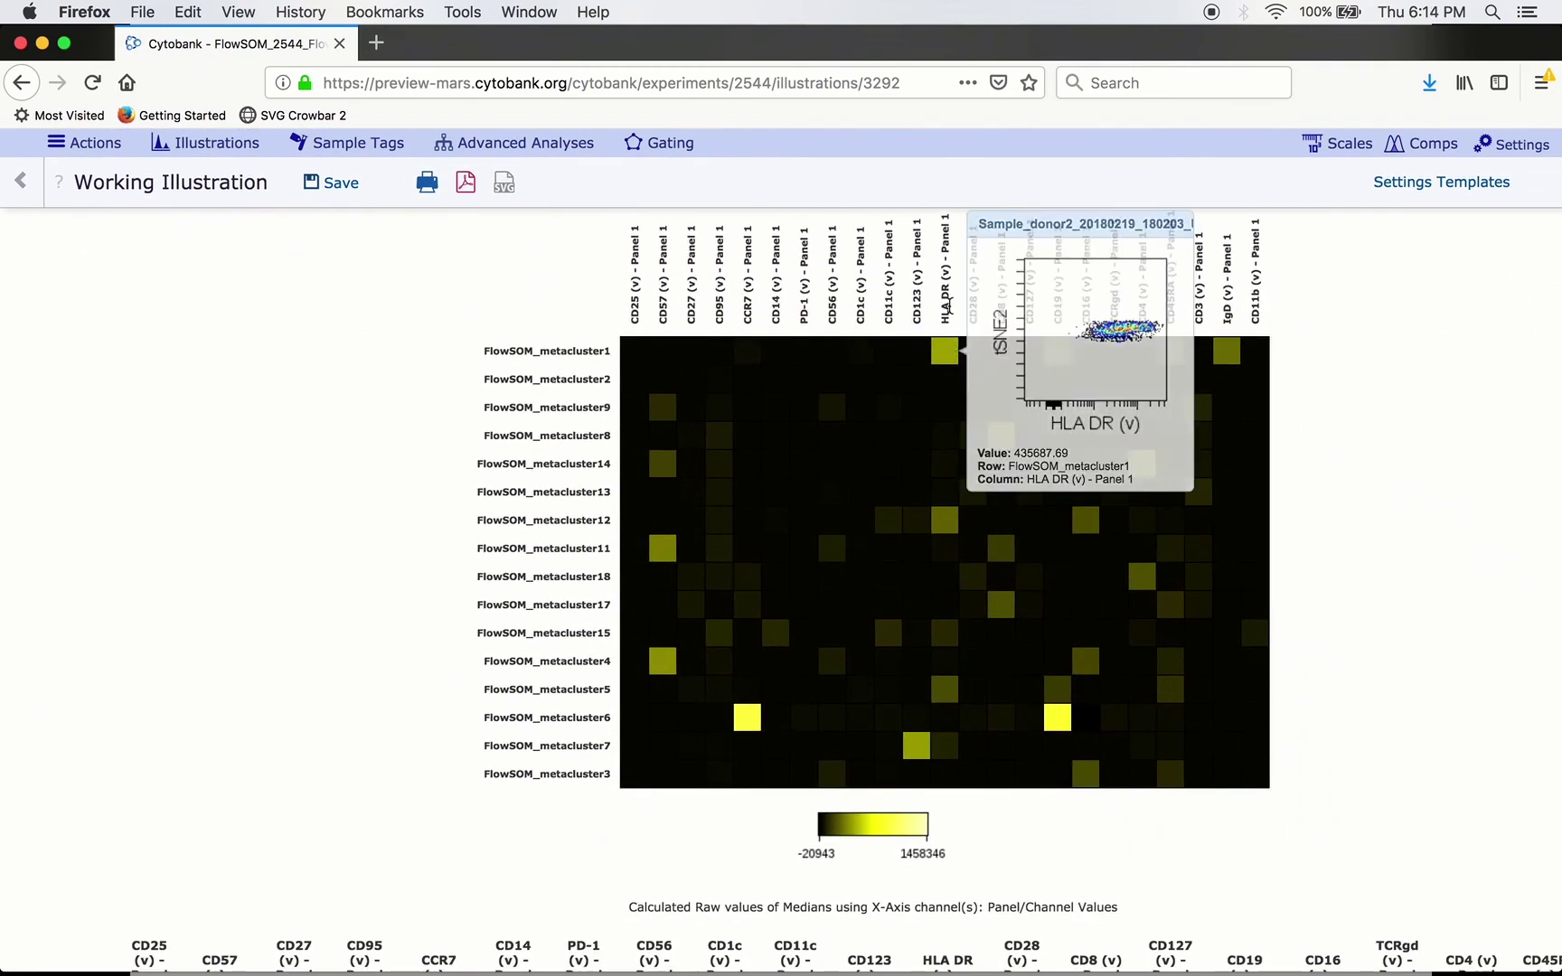
{"action": "mouse_move", "coordinate": [950, 354]}
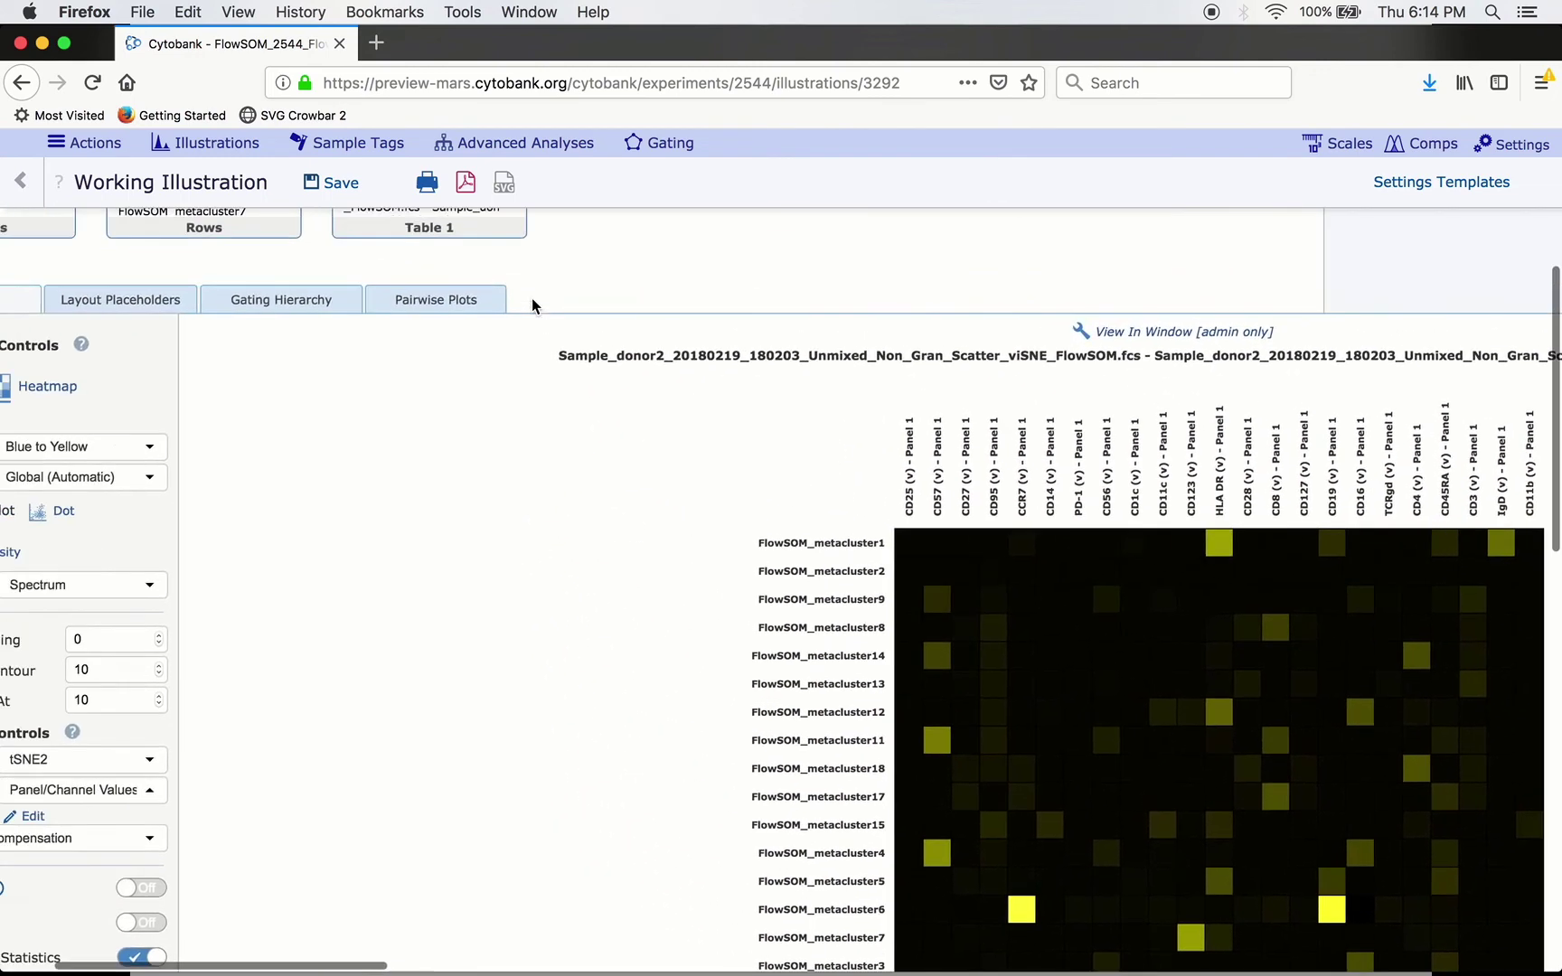
Review the available experiment actions, including Split Files by Population and Import.
{"action": "scroll", "coordinate": [533, 308], "scroll_direction": "up", "scroll_amount": 5}
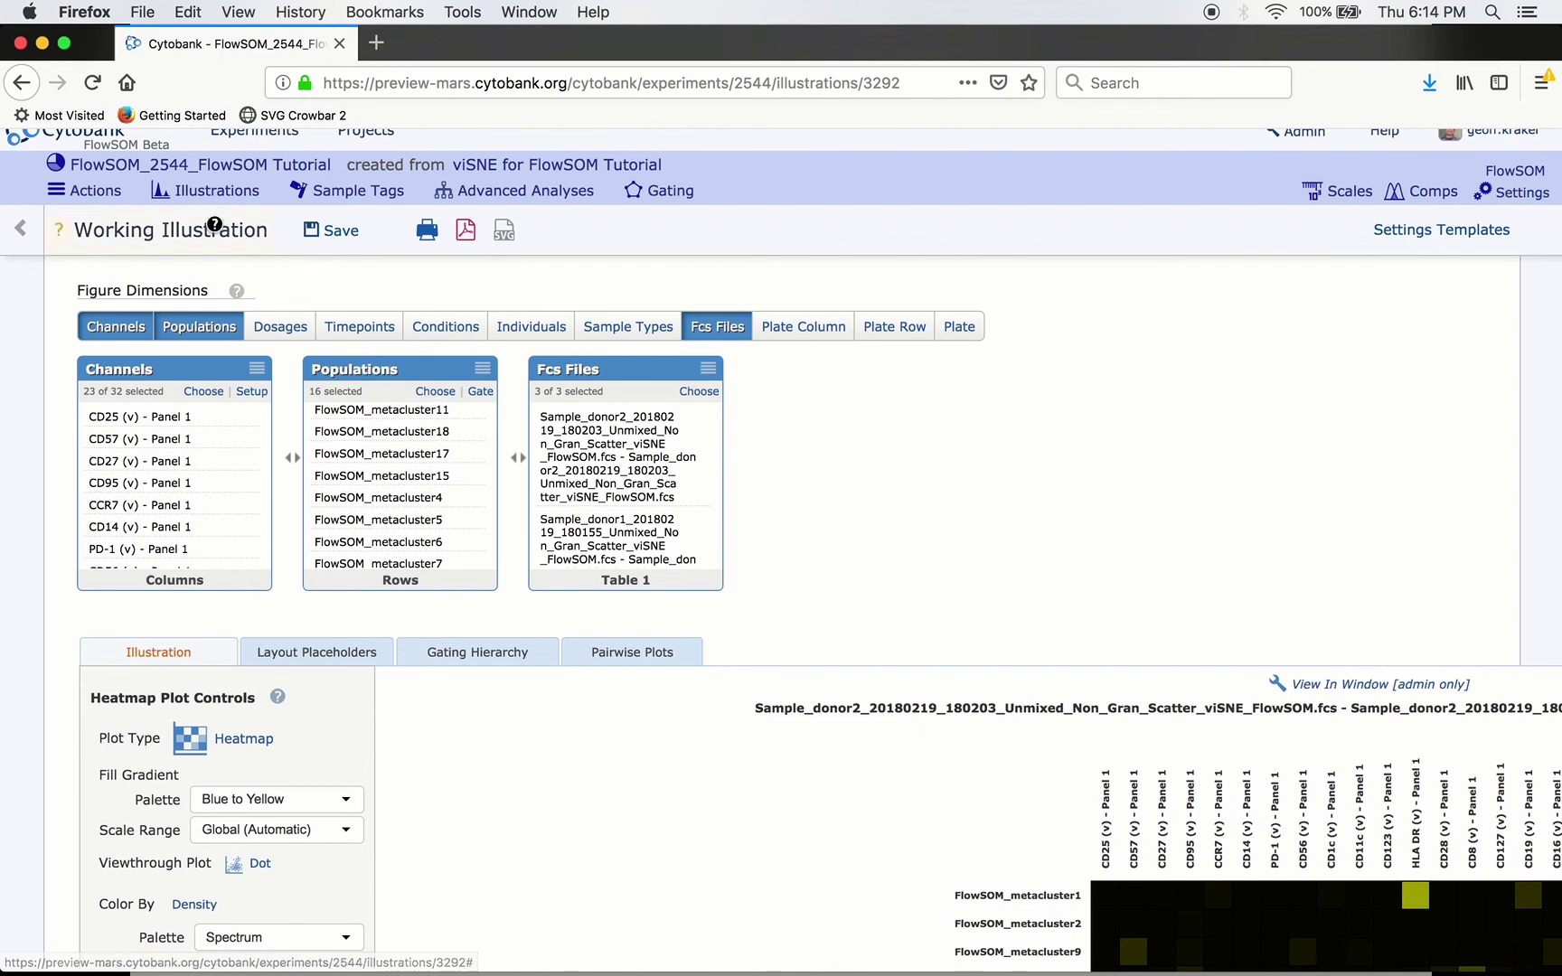
{"action": "left_click", "coordinate": [97, 189]}
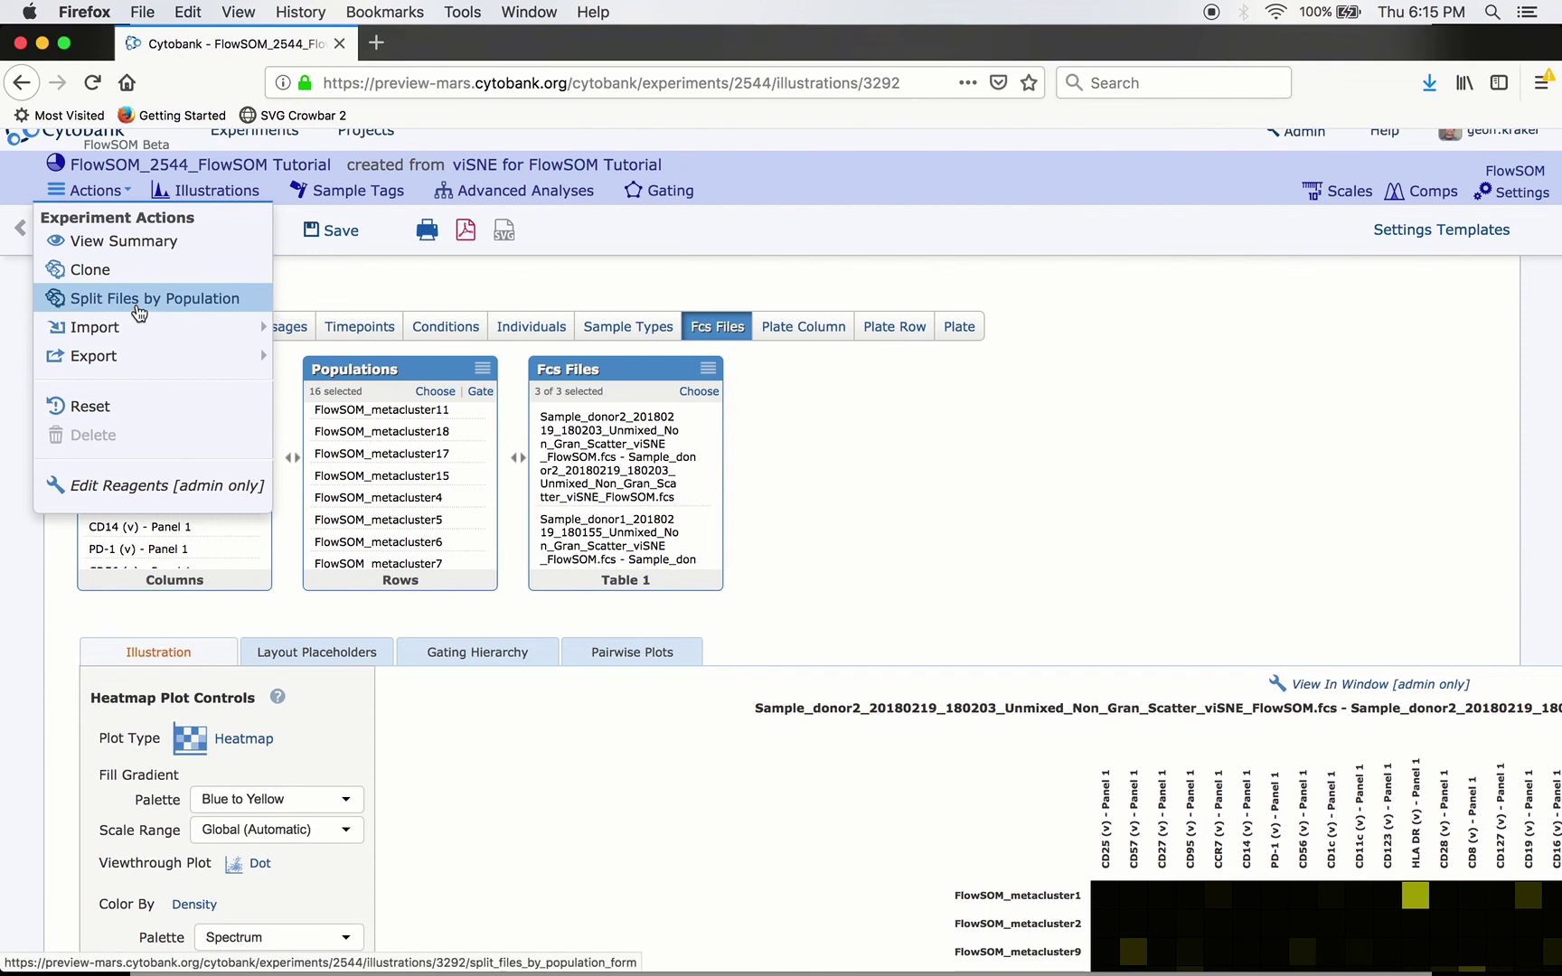
{"action": "mouse_move", "coordinate": [233, 327]}
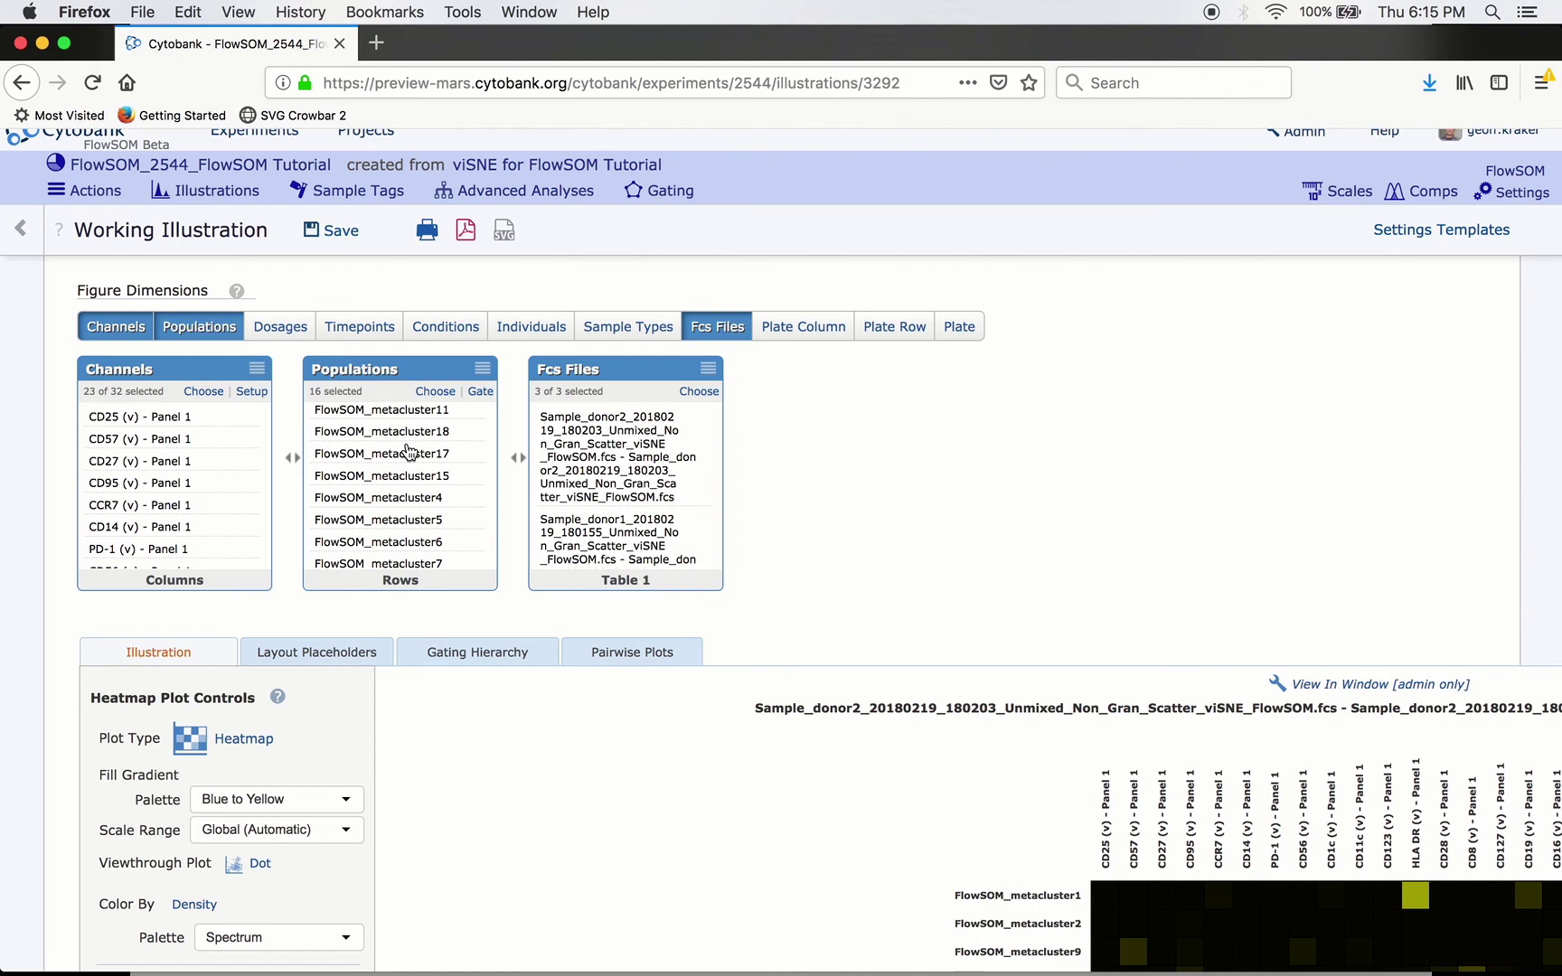
{"action": "key", "text": "super+Tab"}
{"action": "key", "text": "super+Tab"}
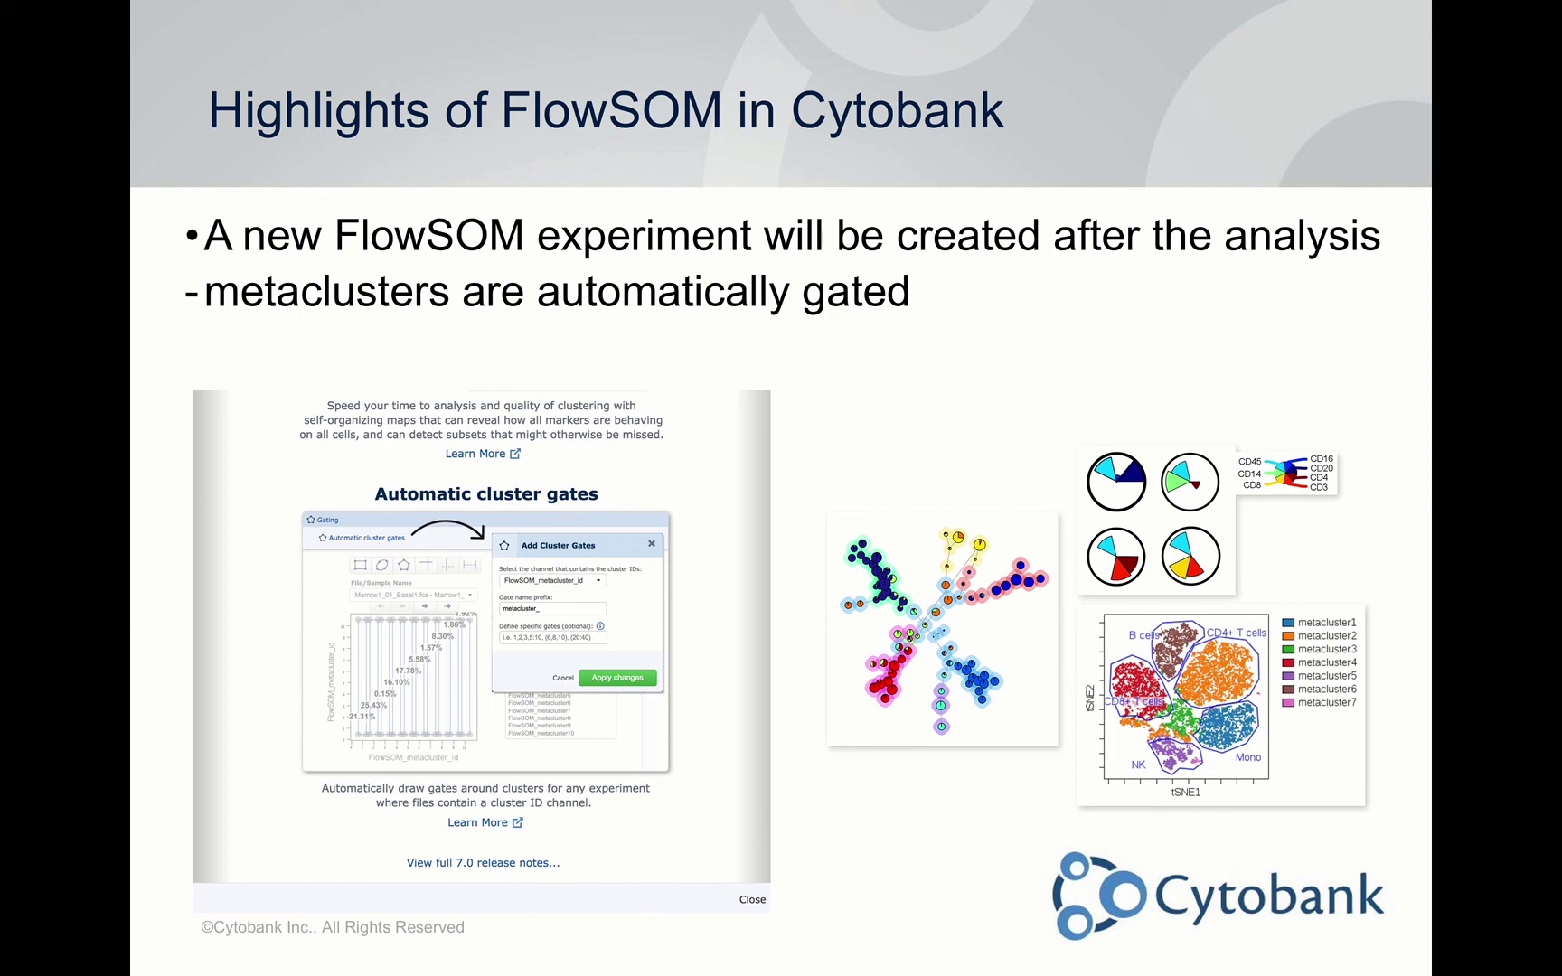
{"action": "key", "text": "Right"}
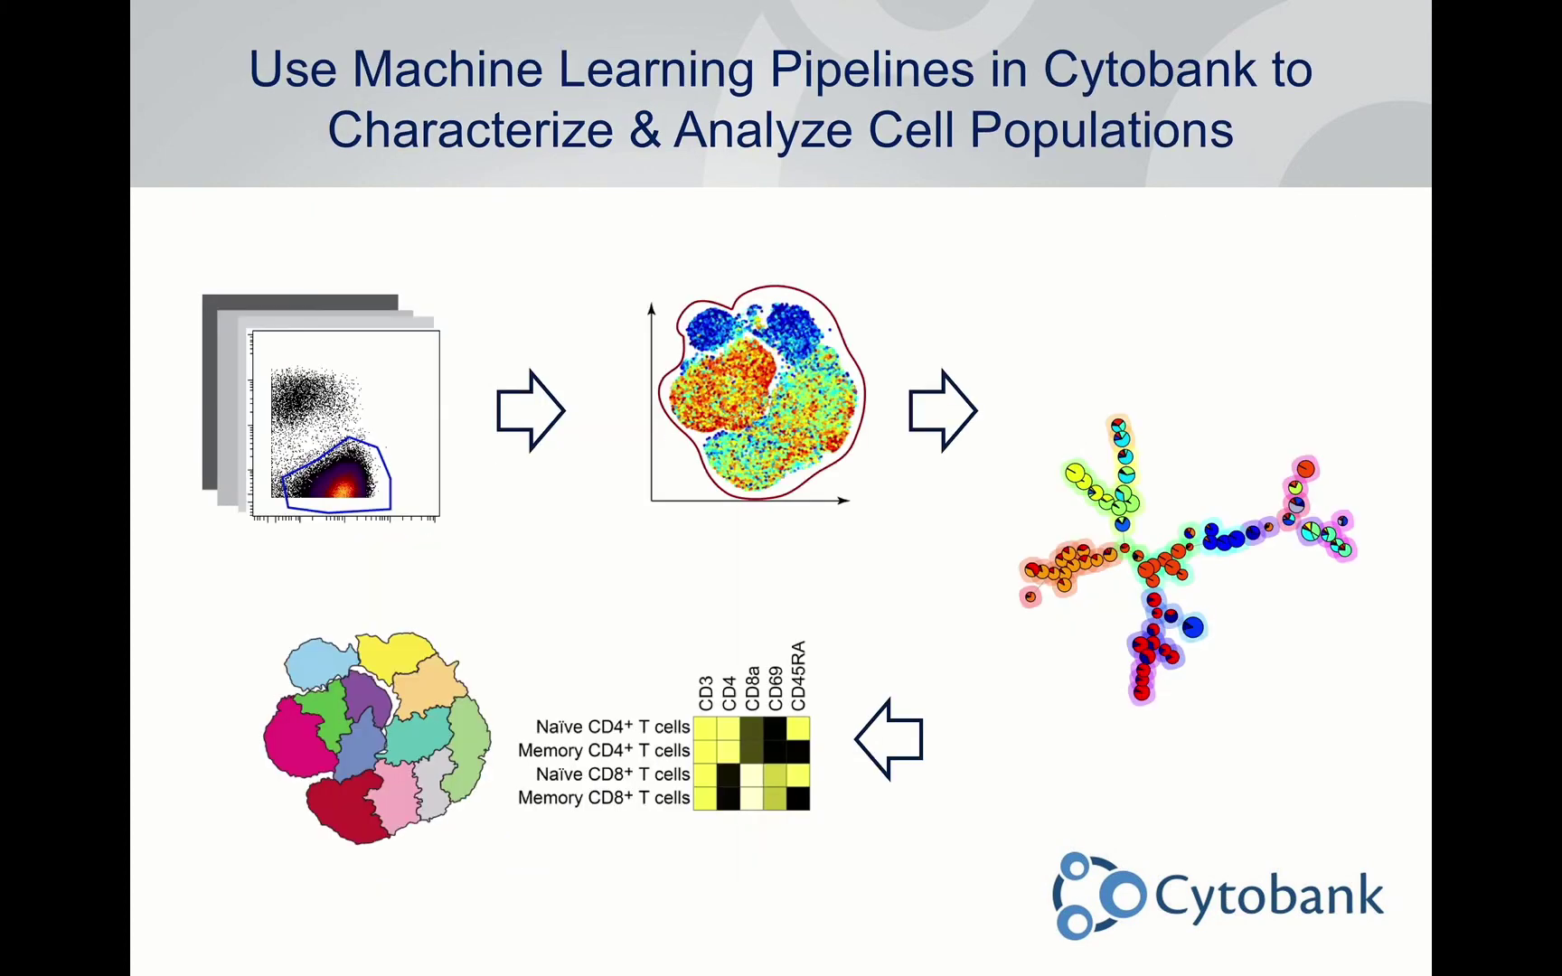